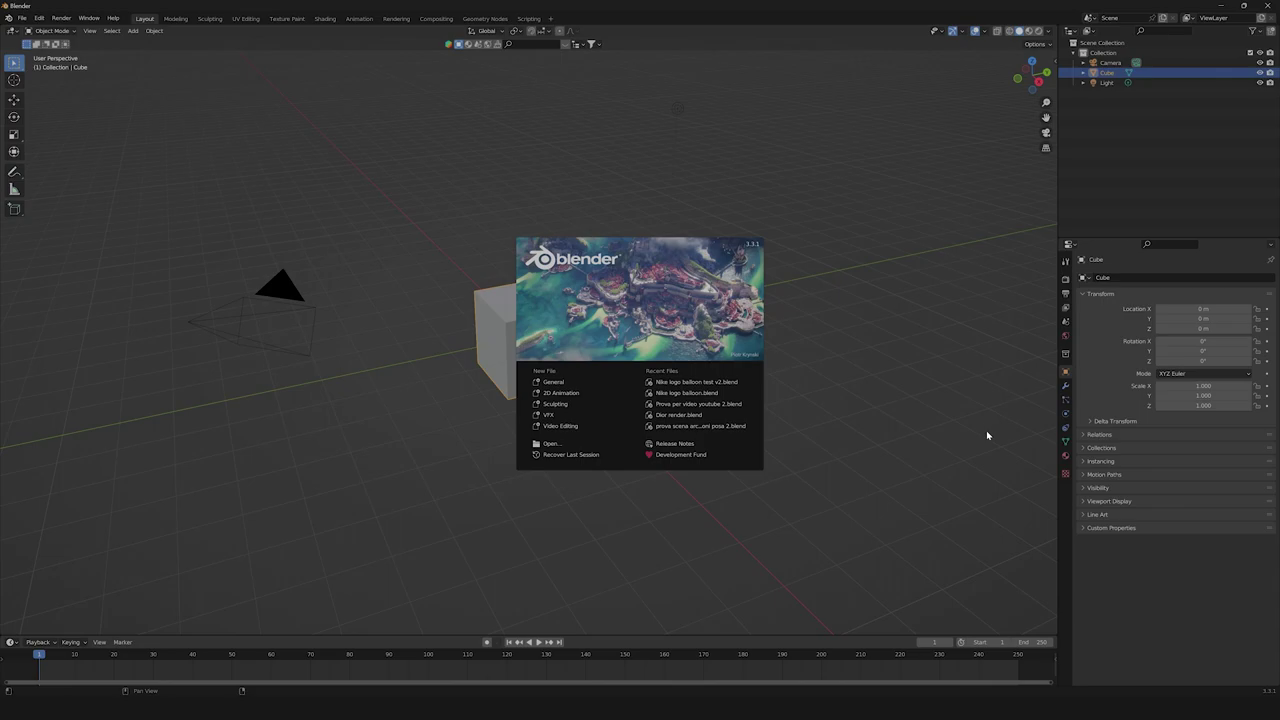
- Start a new General scene and delete the default cube and light
click(560, 381)
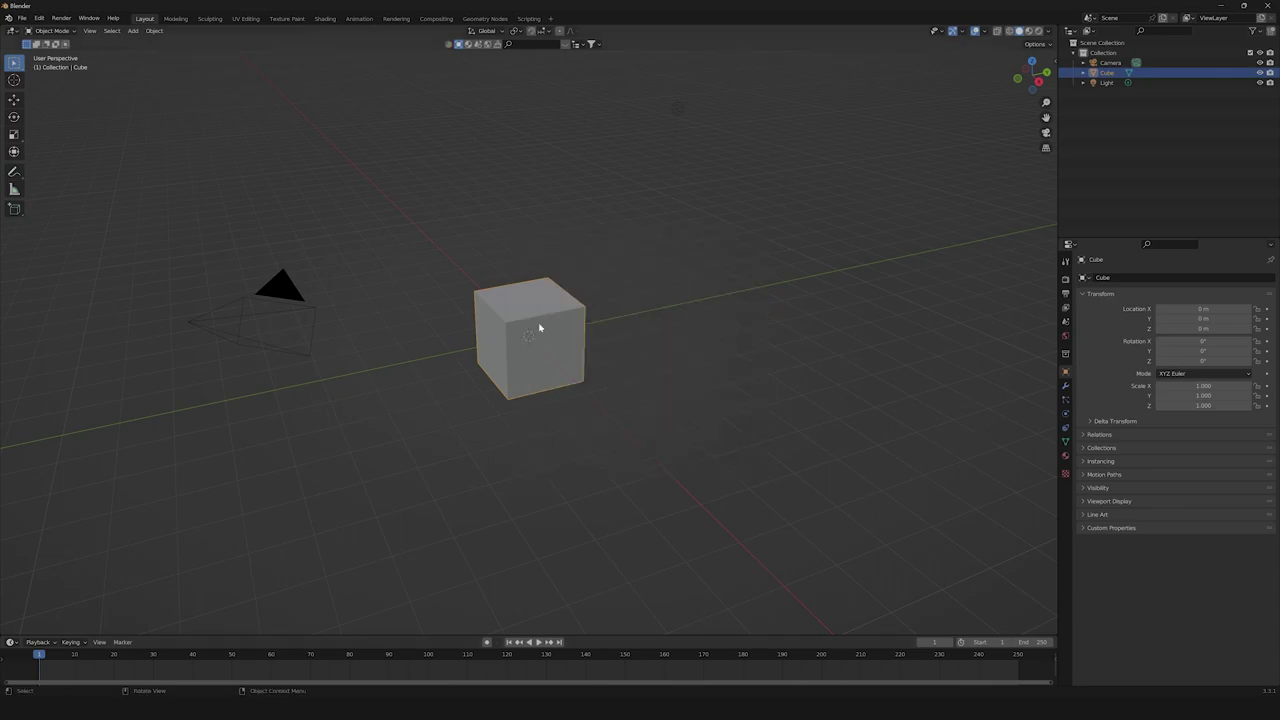
click(587, 215)
scroll(574, 223, down, 4)
scroll(569, 243, up, 3)
drag(491, 124, 631, 451)
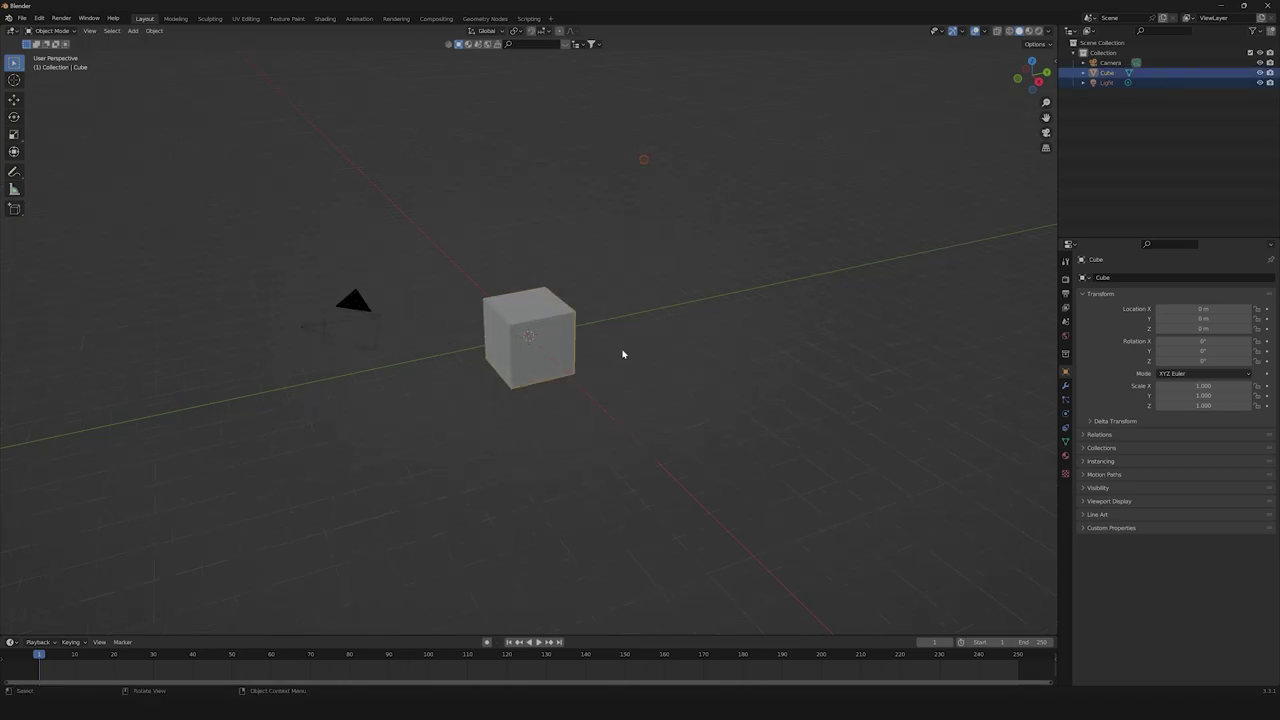
key(x)
click(618, 355)
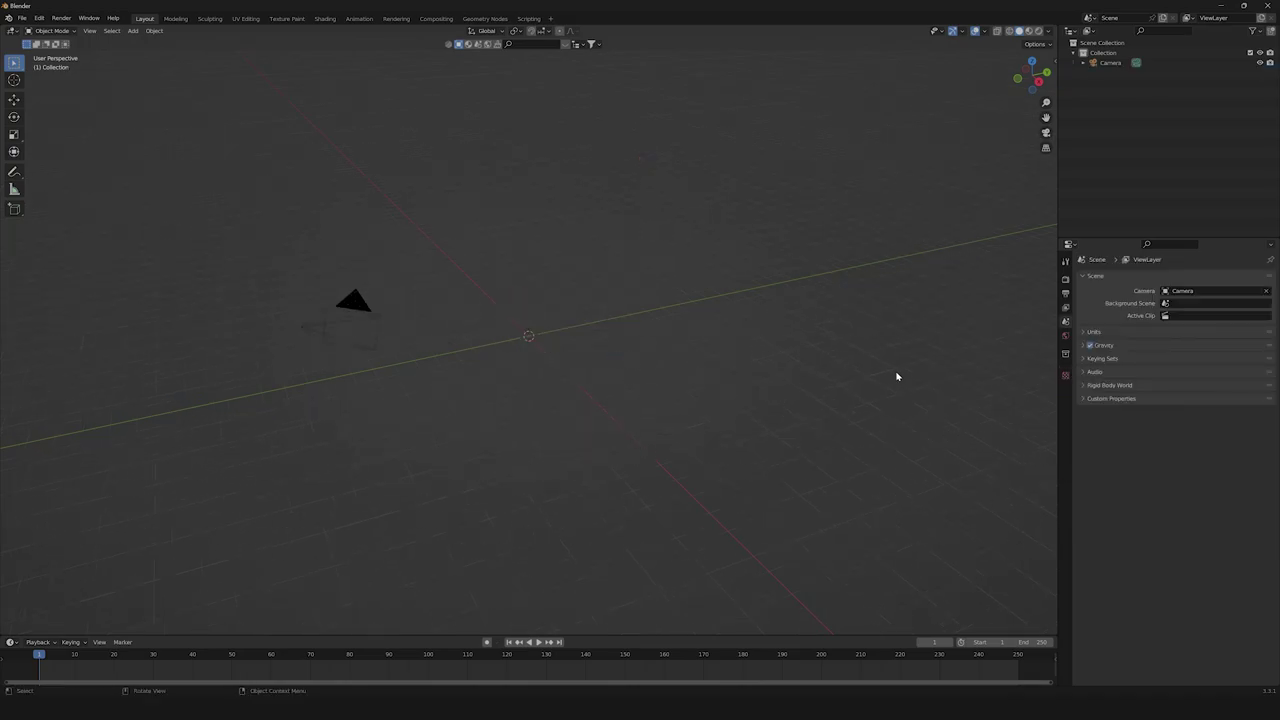
- Import Logo_NIKE.svg from the Logo Balloon Material folder as a Scalable Vector Graphics file
middle_drag(894, 374, 743, 369)
middle_drag(547, 336, 630, 253)
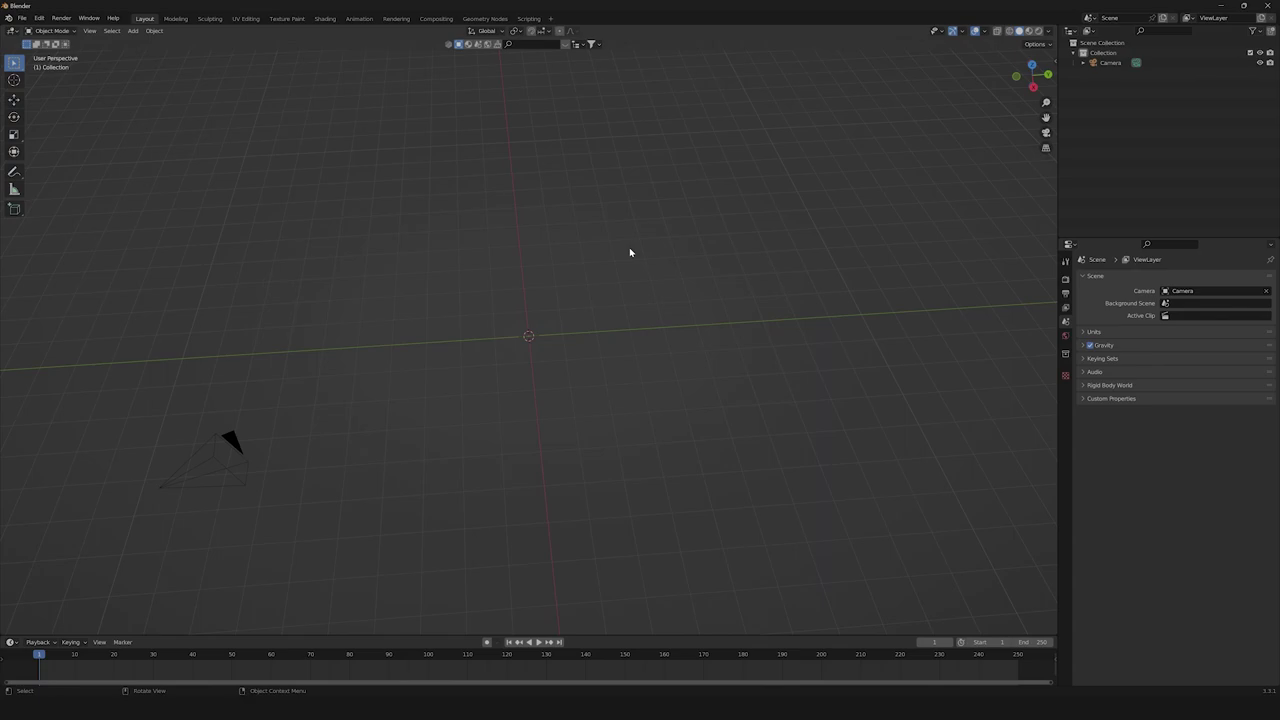
click(22, 18)
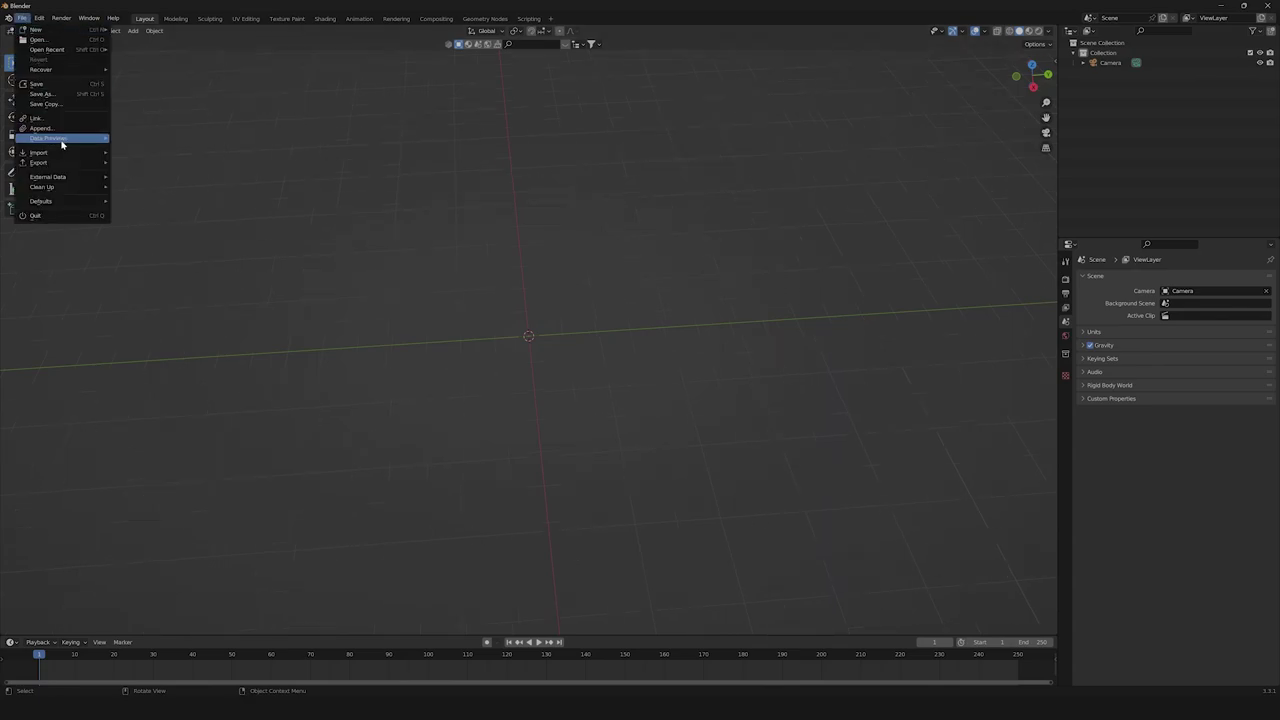
mouse_move(62, 155)
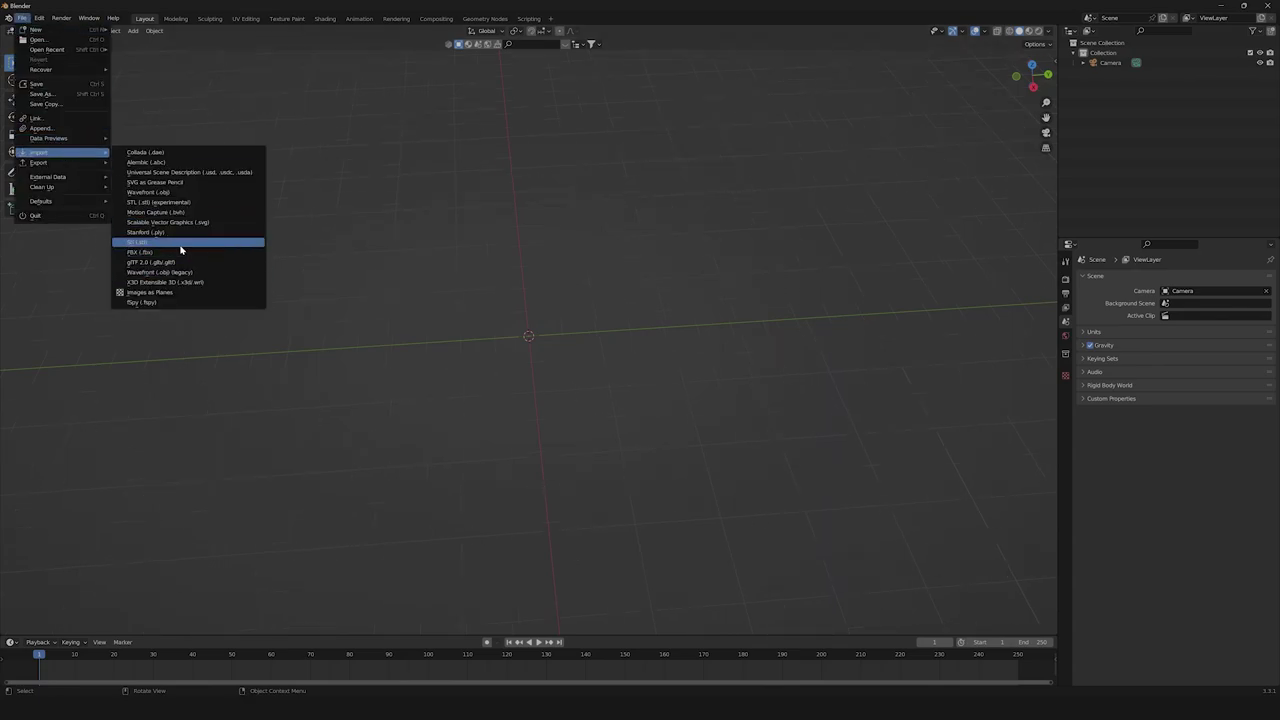
click(226, 221)
click(426, 457)
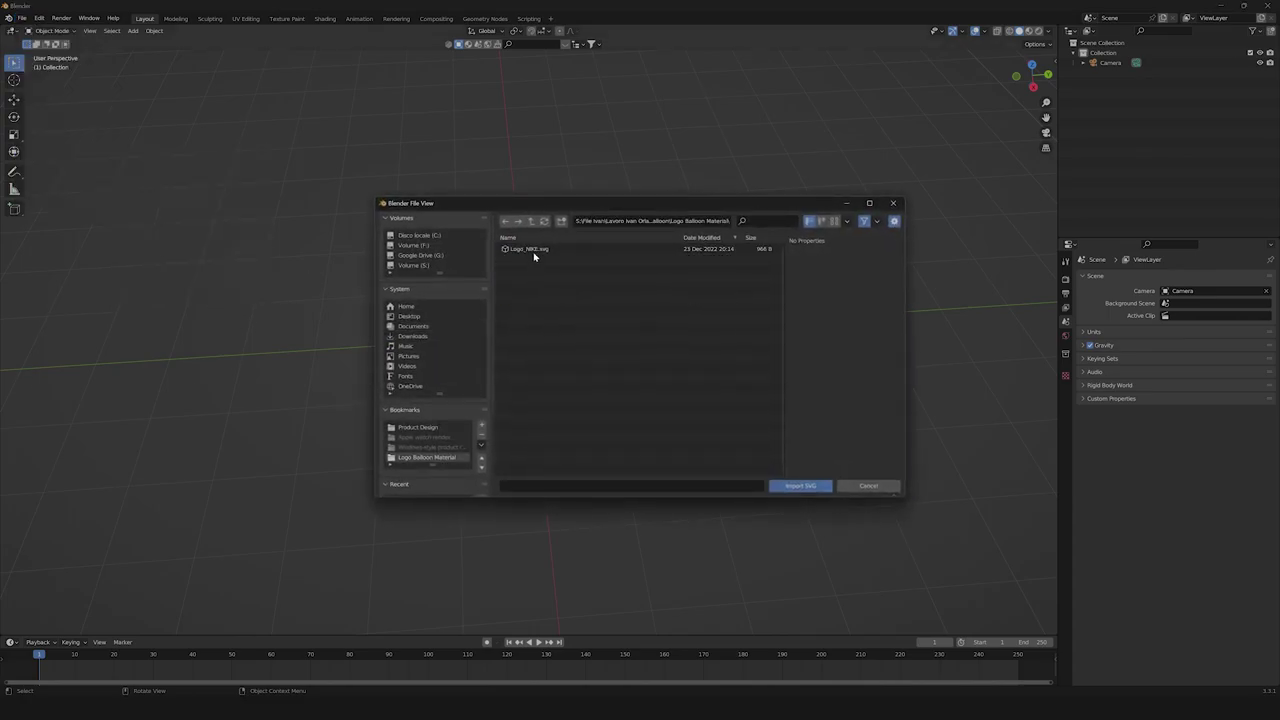
click(530, 248)
click(800, 485)
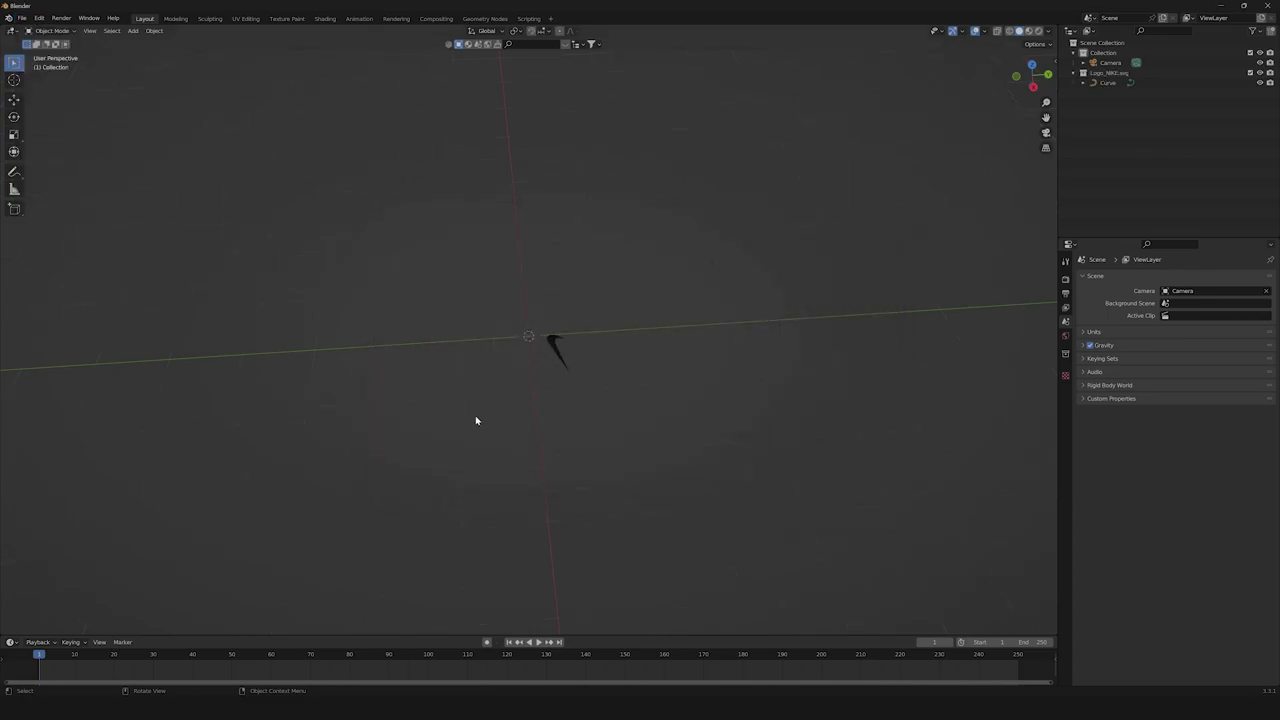
- Select the imported logo curve, frame it in the viewport and convert it to a mesh
middle_drag(540, 412, 589, 314)
click(602, 170)
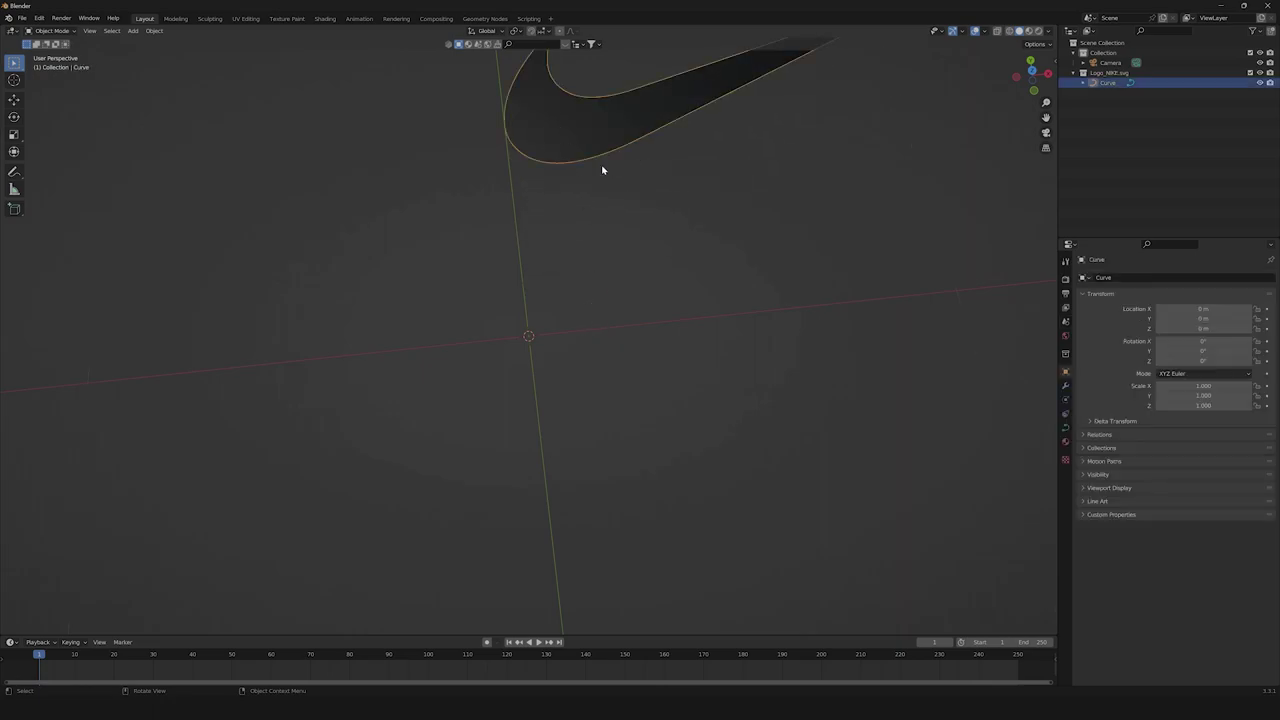
key(KP_Decimal)
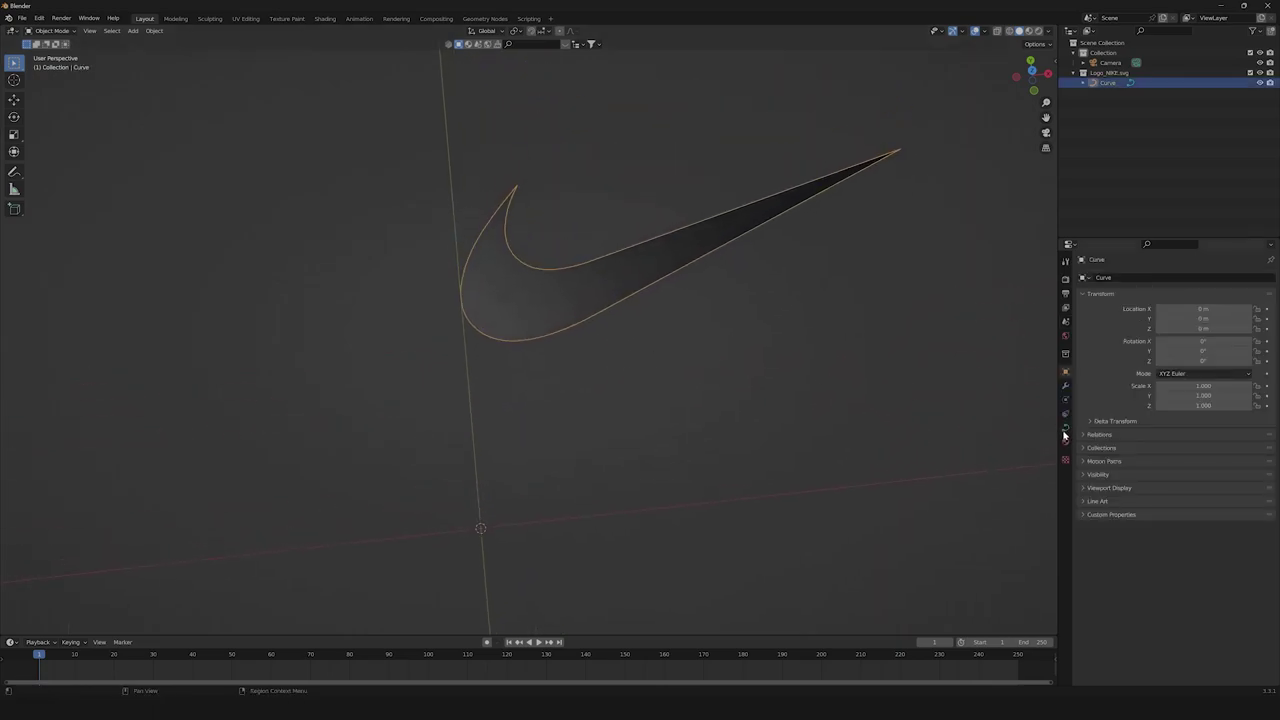
middle_drag(783, 277, 713, 334)
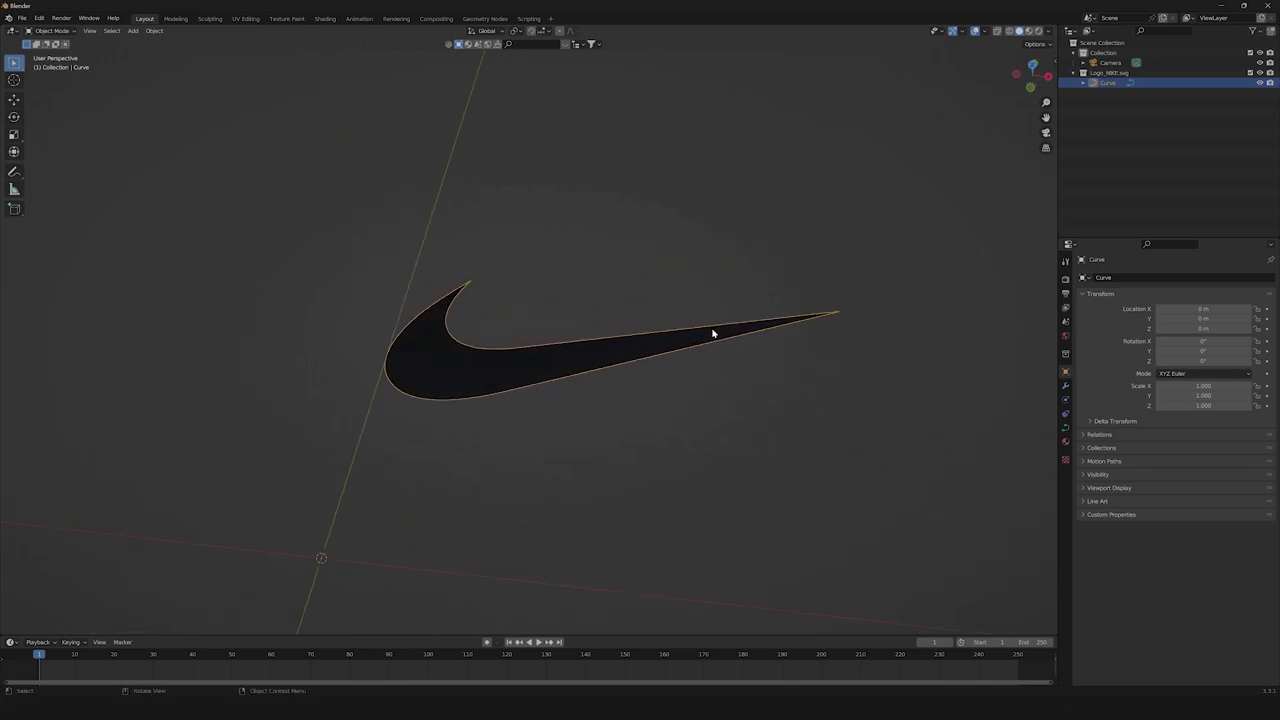
click(154, 30)
mouse_move(205, 325)
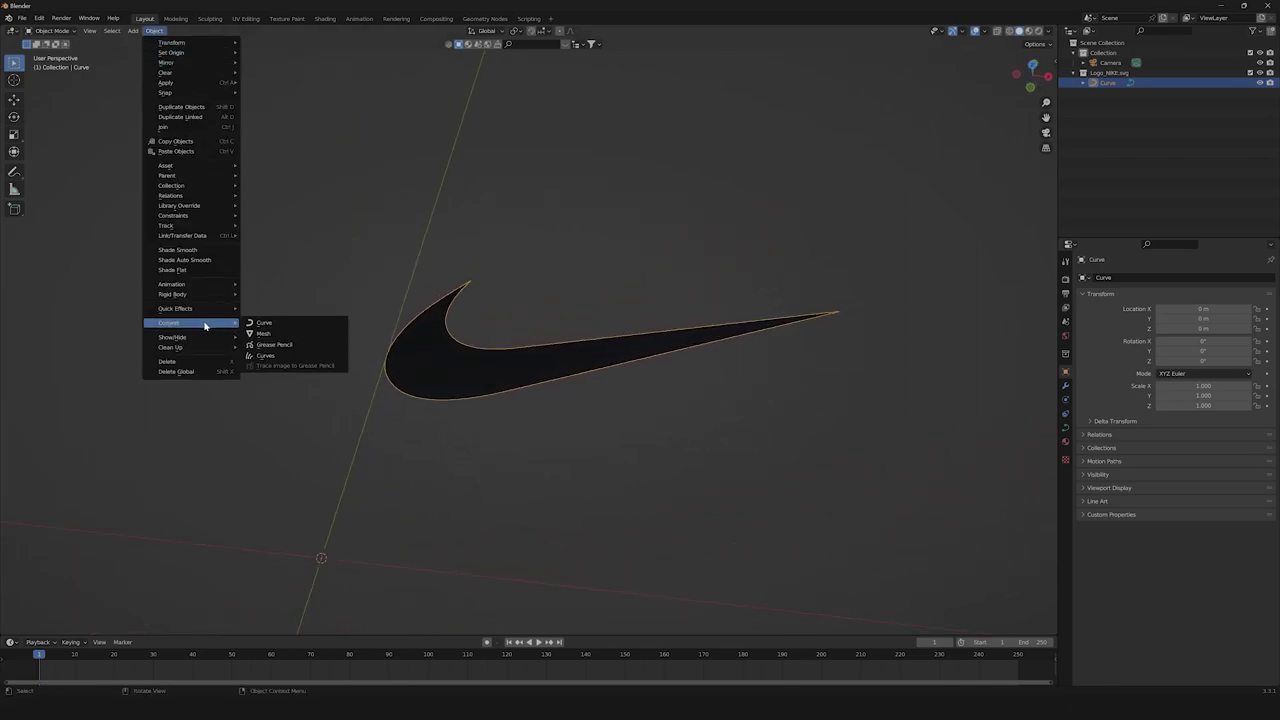
click(260, 333)
- Check the logo mesh in Edit Mode, then enable the Wireframe overlay in Object Mode to inspect its topology
scroll(455, 410, up, 3)
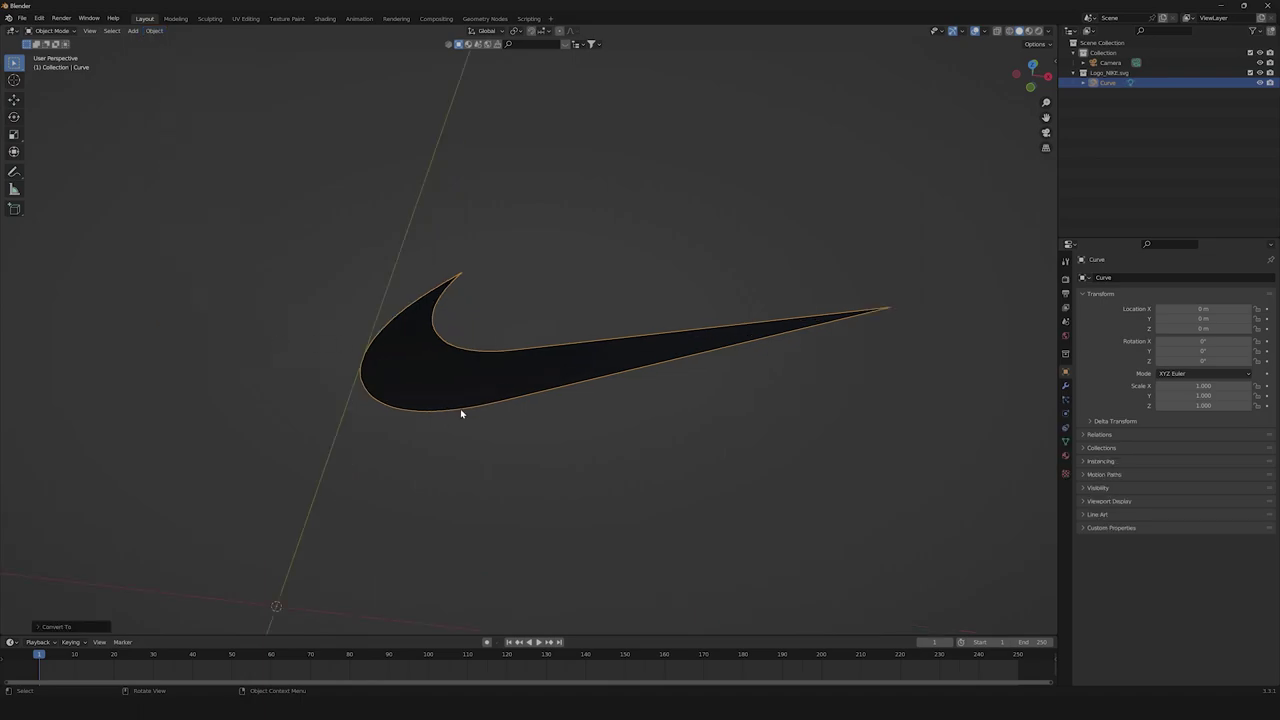
key(Tab)
middle_drag(411, 400, 468, 386)
middle_drag(417, 429, 358, 399)
scroll(572, 388, up, 2)
key(Tab)
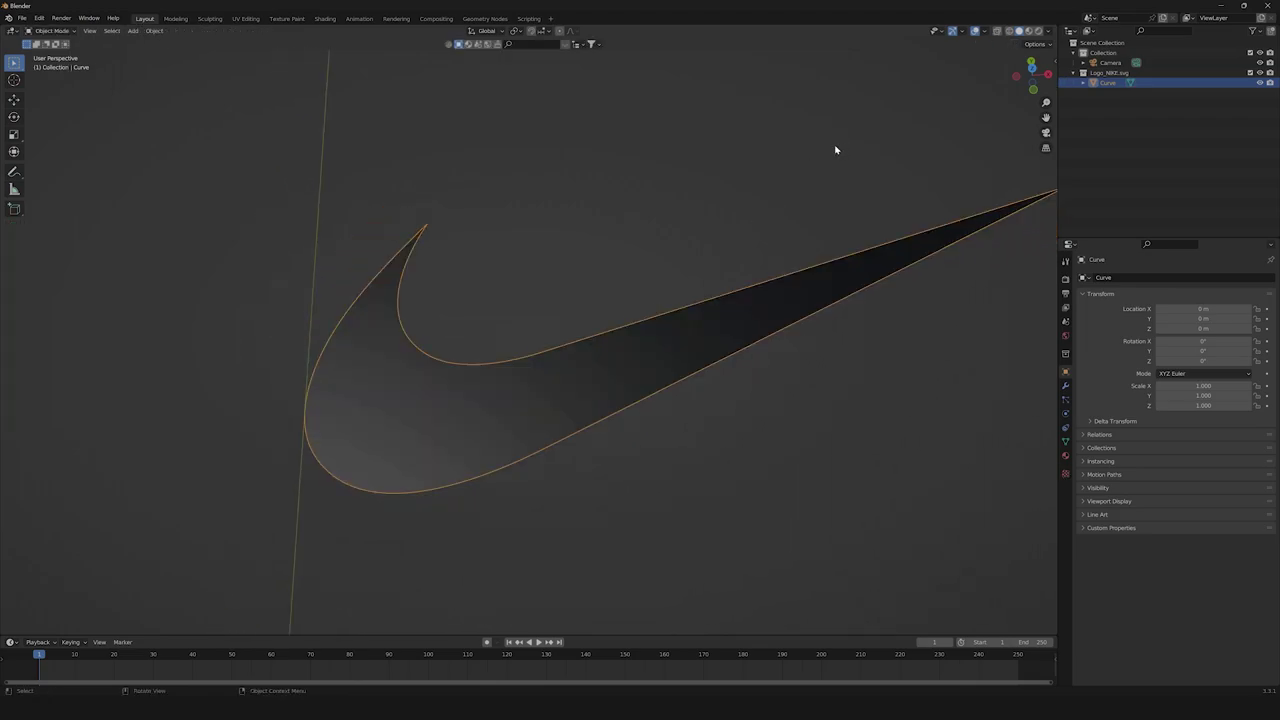
click(984, 31)
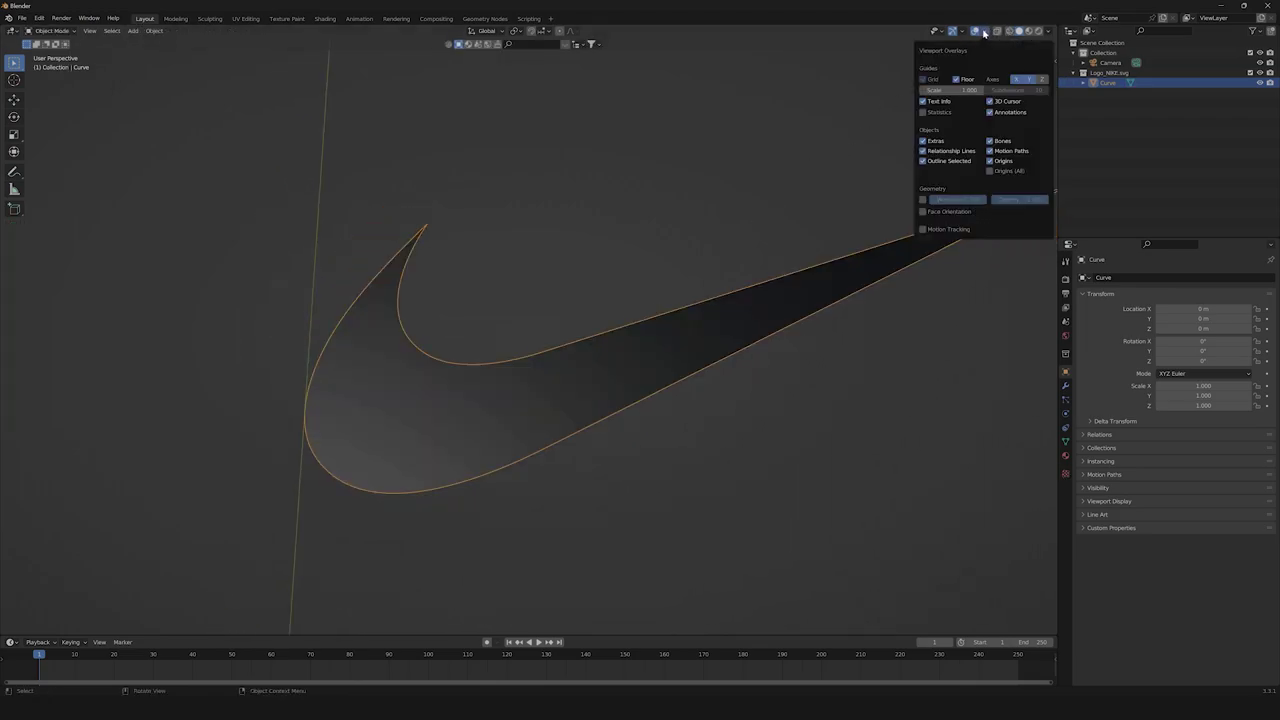
click(923, 201)
scroll(490, 400, up, 2)
scroll(504, 426, down, 1)
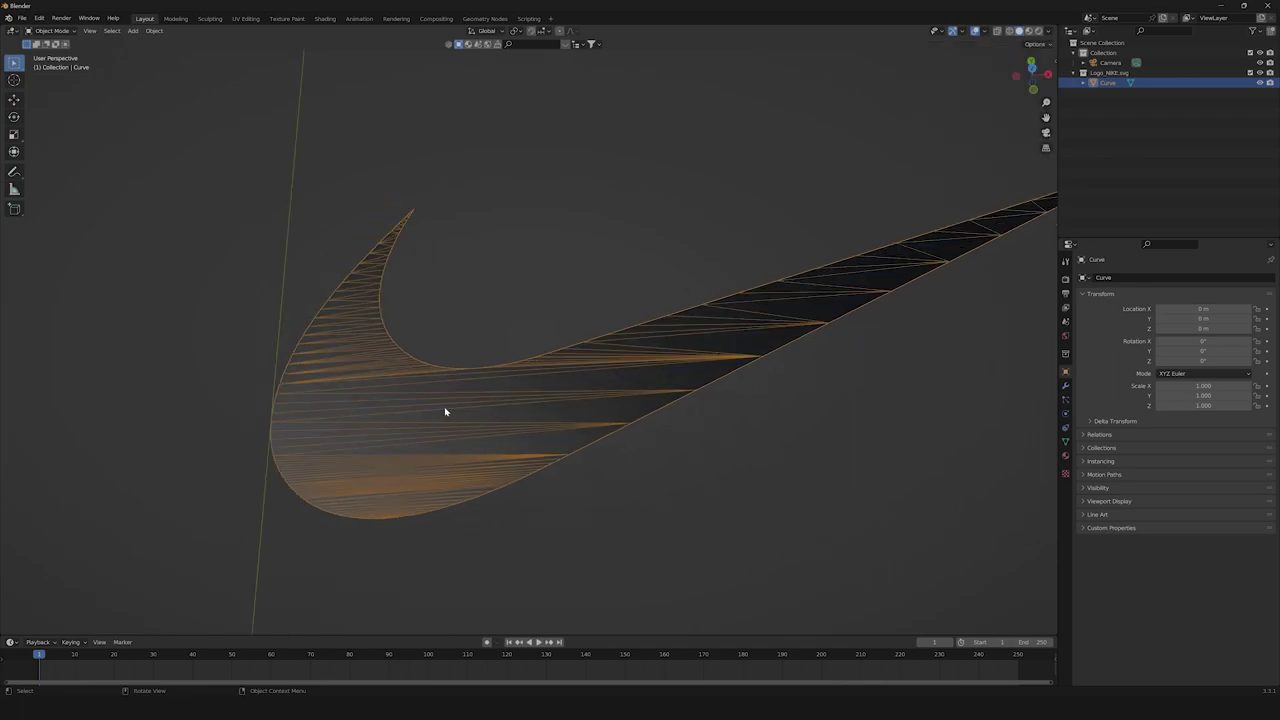
middle_drag(488, 350, 760, 374)
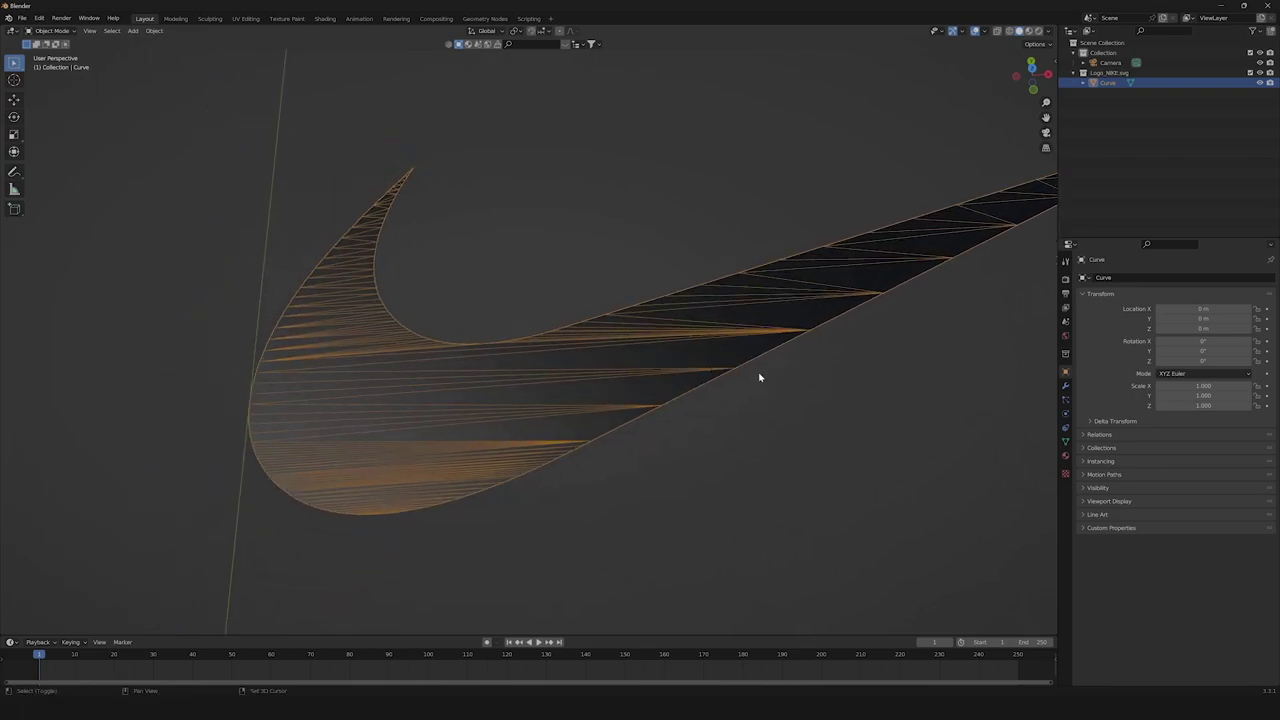
- Add a Decimate modifier to the logo in Planar mode with a 0.5° angle limit and apply it
click(1065, 387)
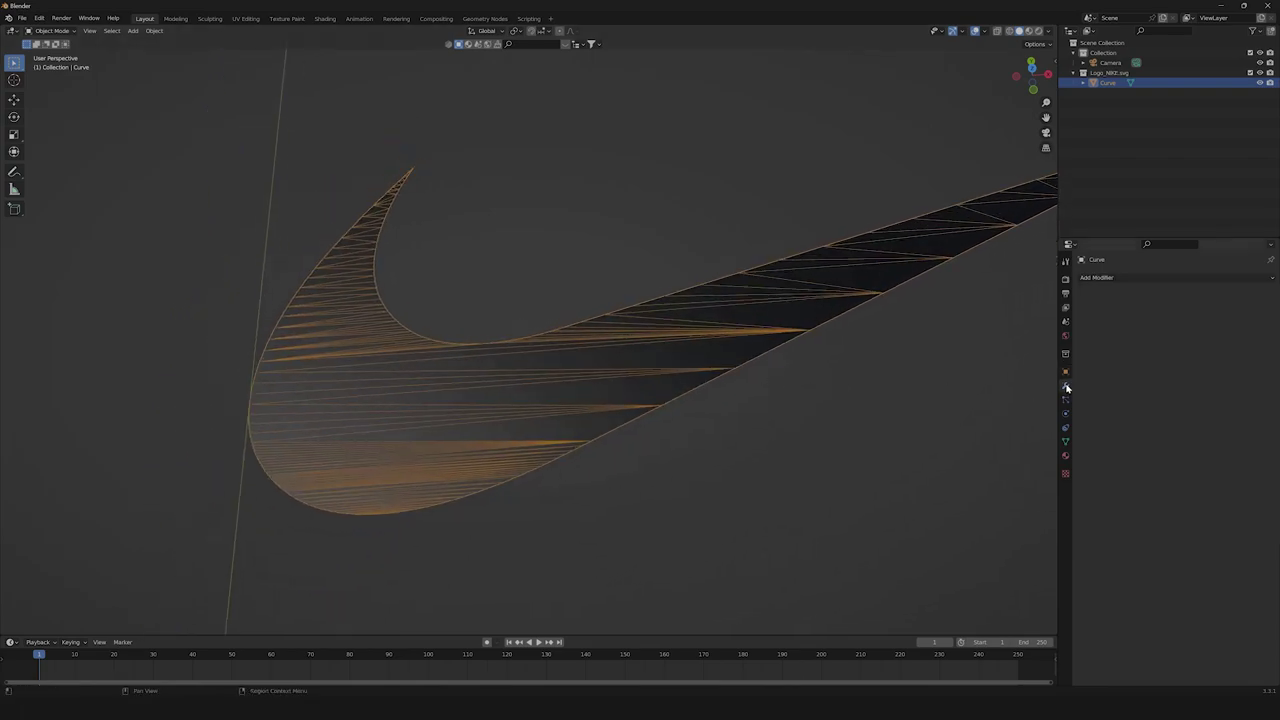
click(1128, 279)
click(1070, 349)
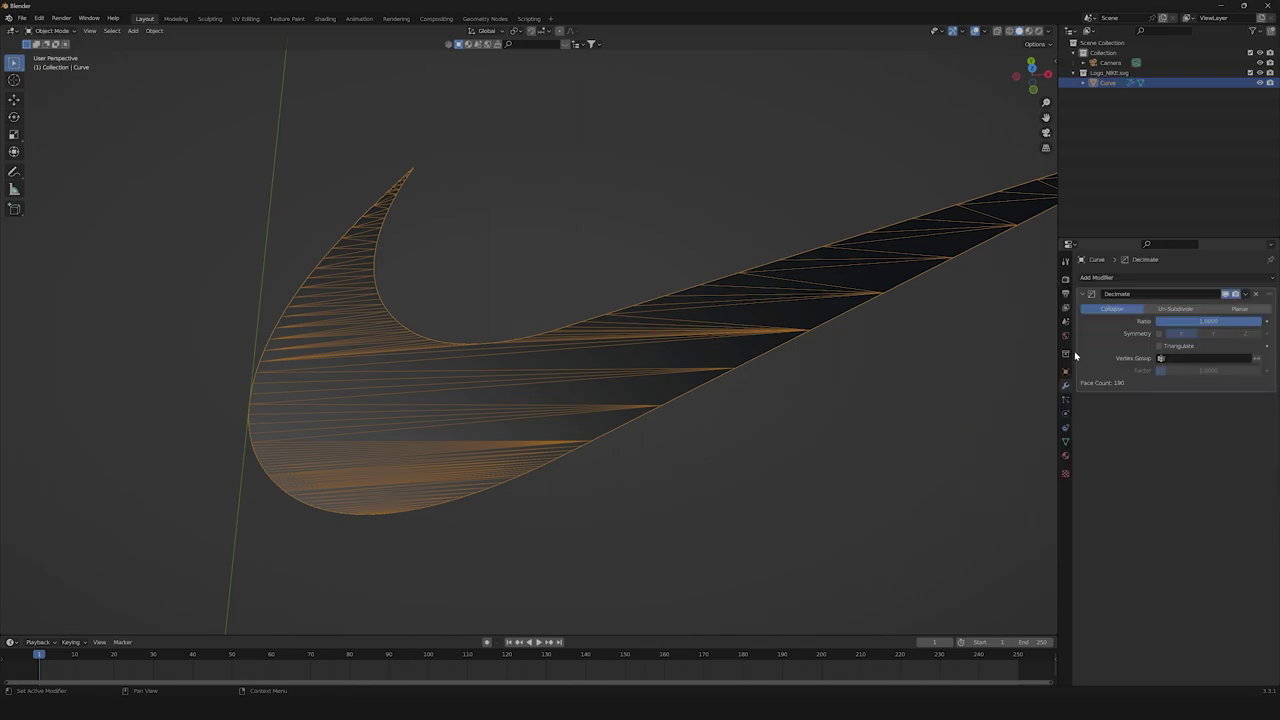
click(1240, 309)
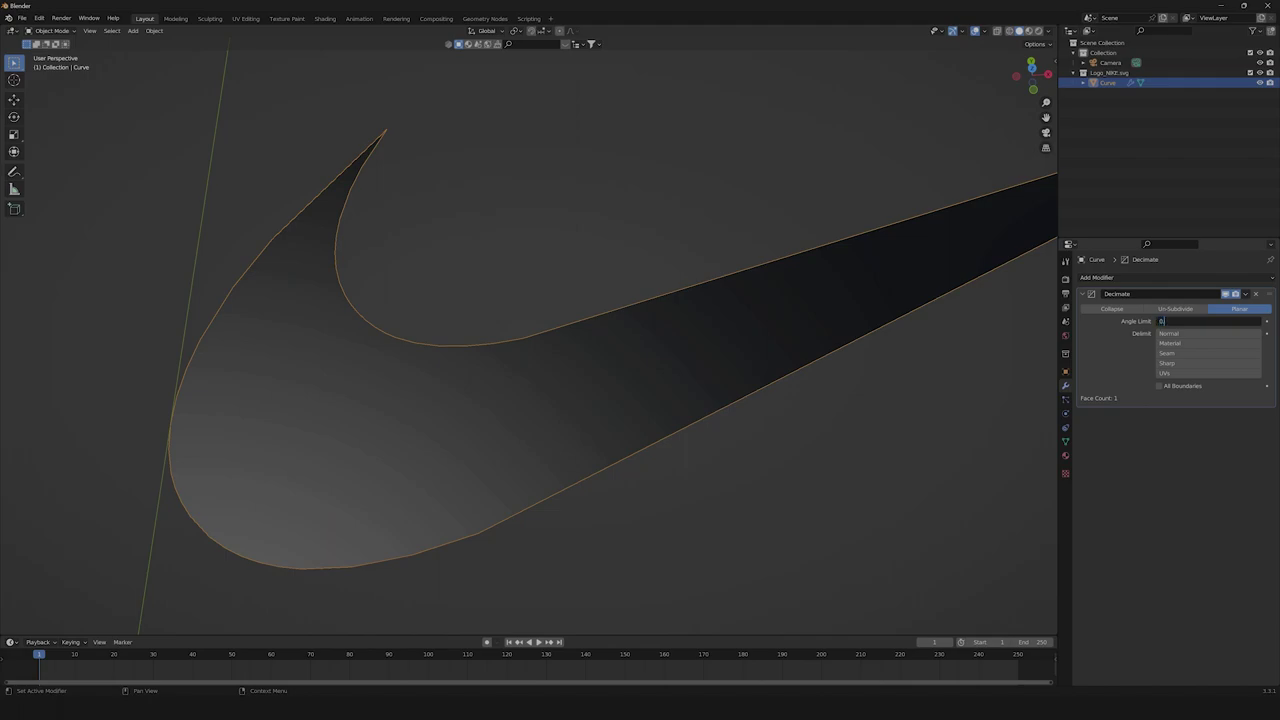
drag(1215, 321, 1235, 321)
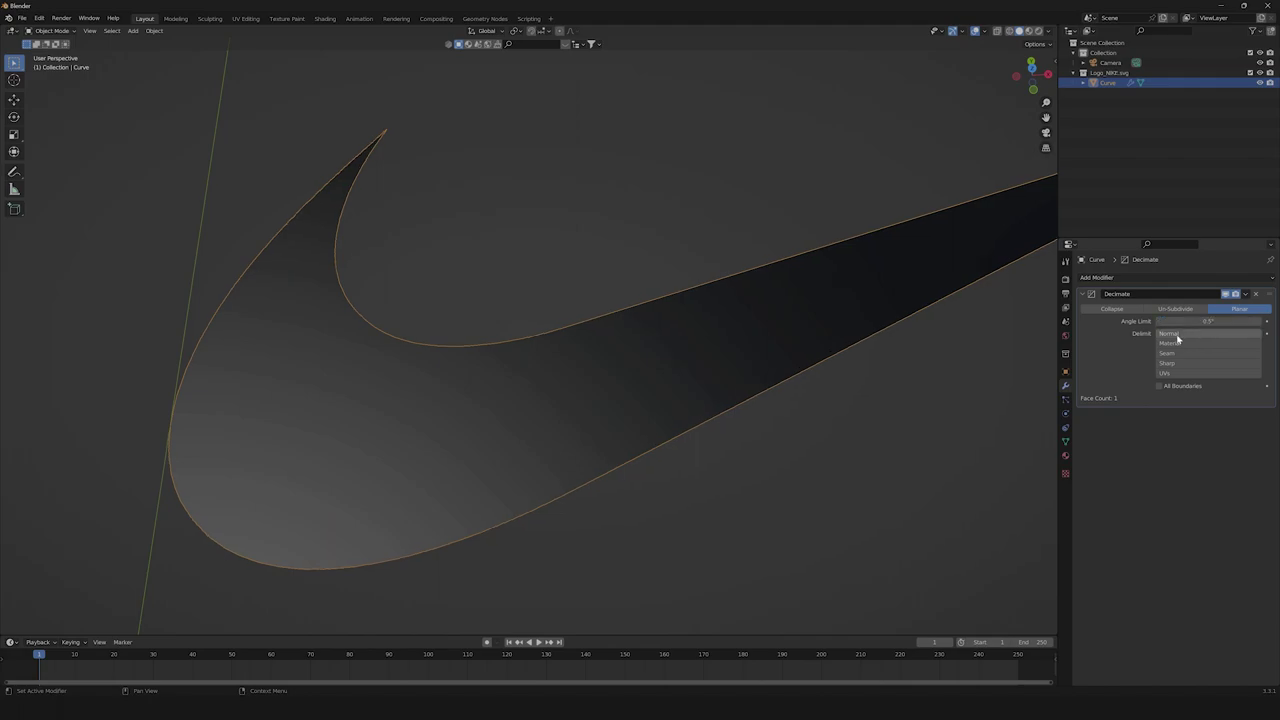
click(1246, 295)
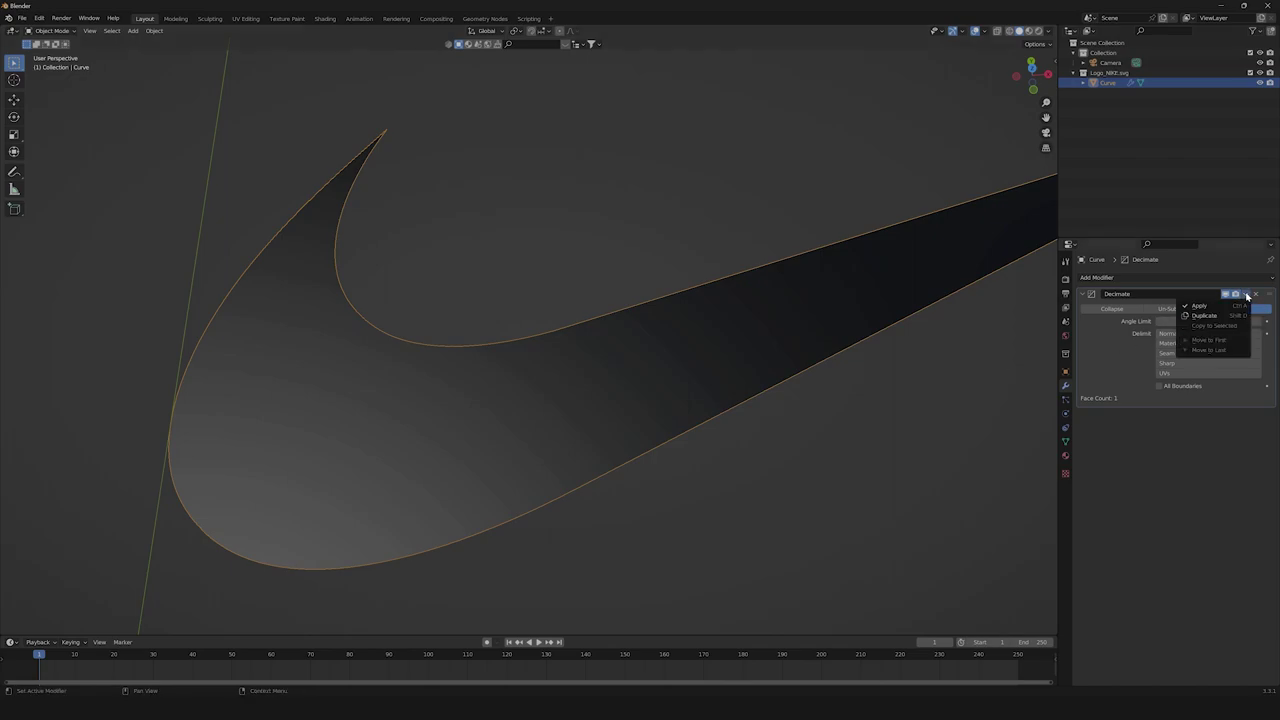
click(1178, 325)
- Extrude the logo's flat face in Edit Mode to give the logo thickness, and return to Object Mode
scroll(514, 480, down, 3)
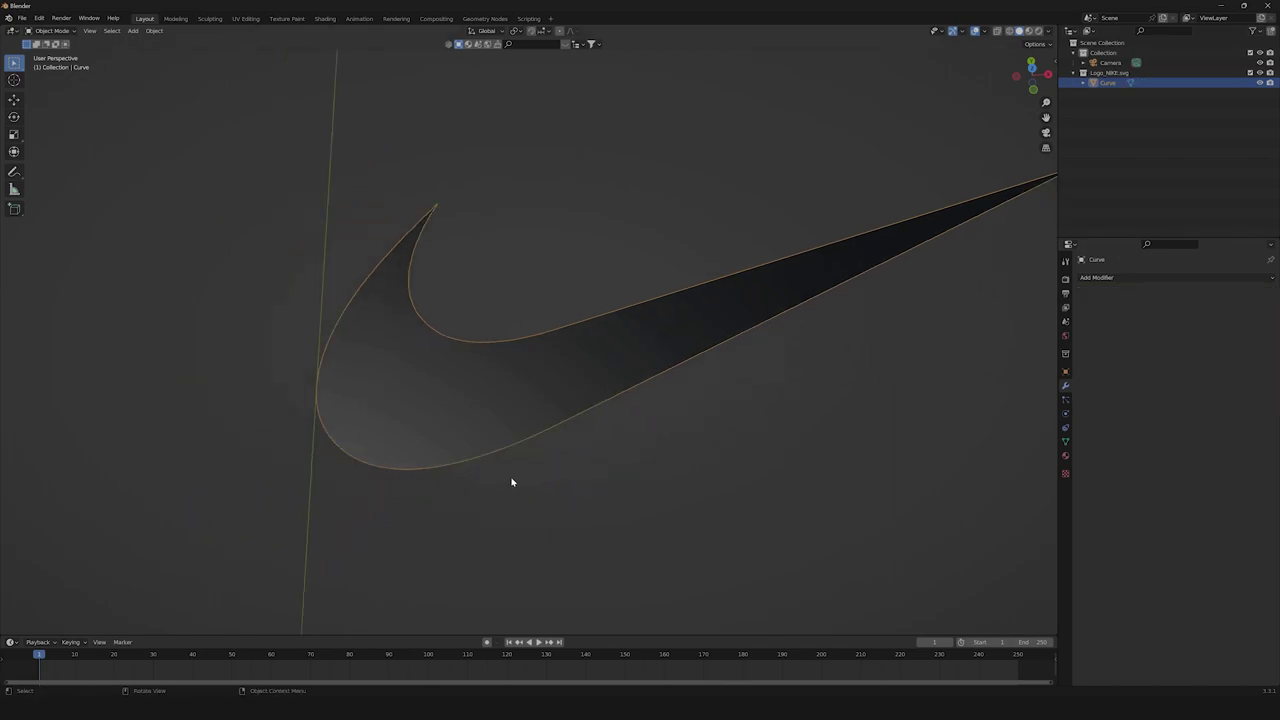
key(Tab)
mouse_move(614, 451)
middle_down()
mouse_move(603, 420)
mouse_move(639, 461)
mouse_move(680, 391)
mouse_move(683, 426)
mouse_move(650, 491)
mouse_move(720, 394)
mouse_move(557, 466)
mouse_move(623, 477)
mouse_move(628, 452)
middle_up()
scroll(639, 461, up, 2)
key(e)
click(651, 426)
scroll(540, 420, up, 2)
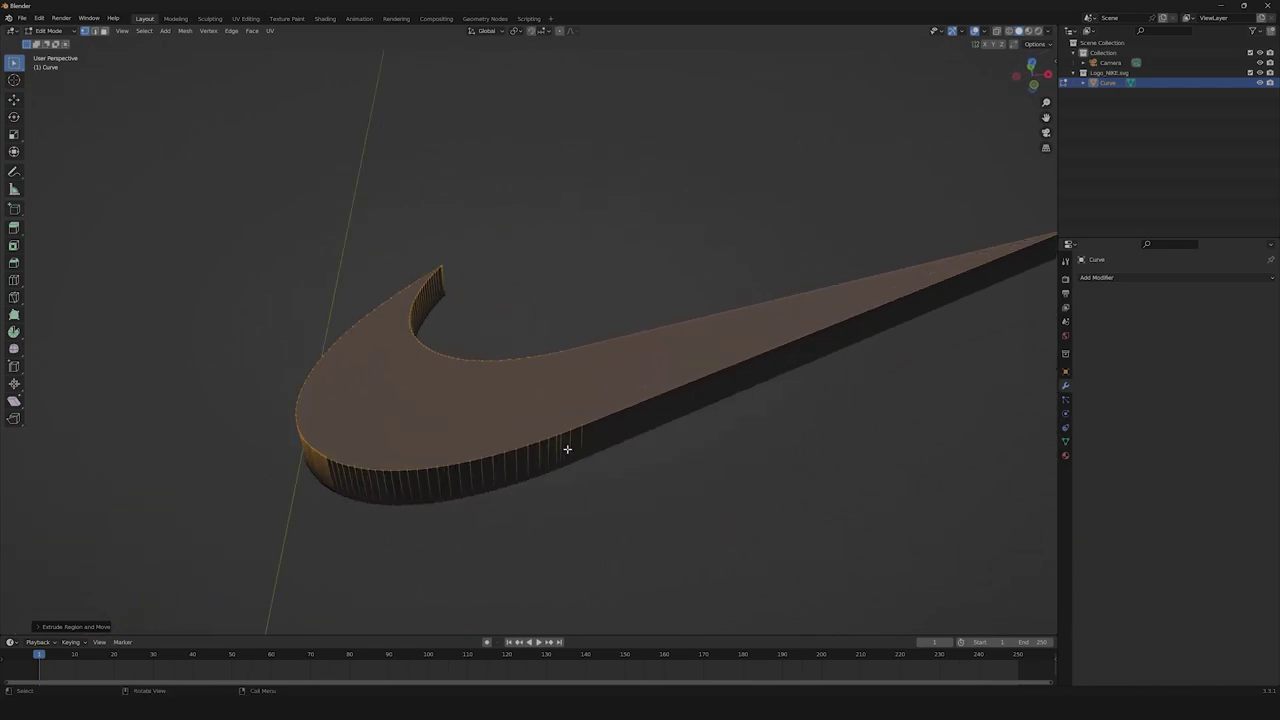
key(Tab)
- Add a Remesh modifier in Smooth mode with an octree depth of 8 and Smooth Shading enabled
click(1100, 278)
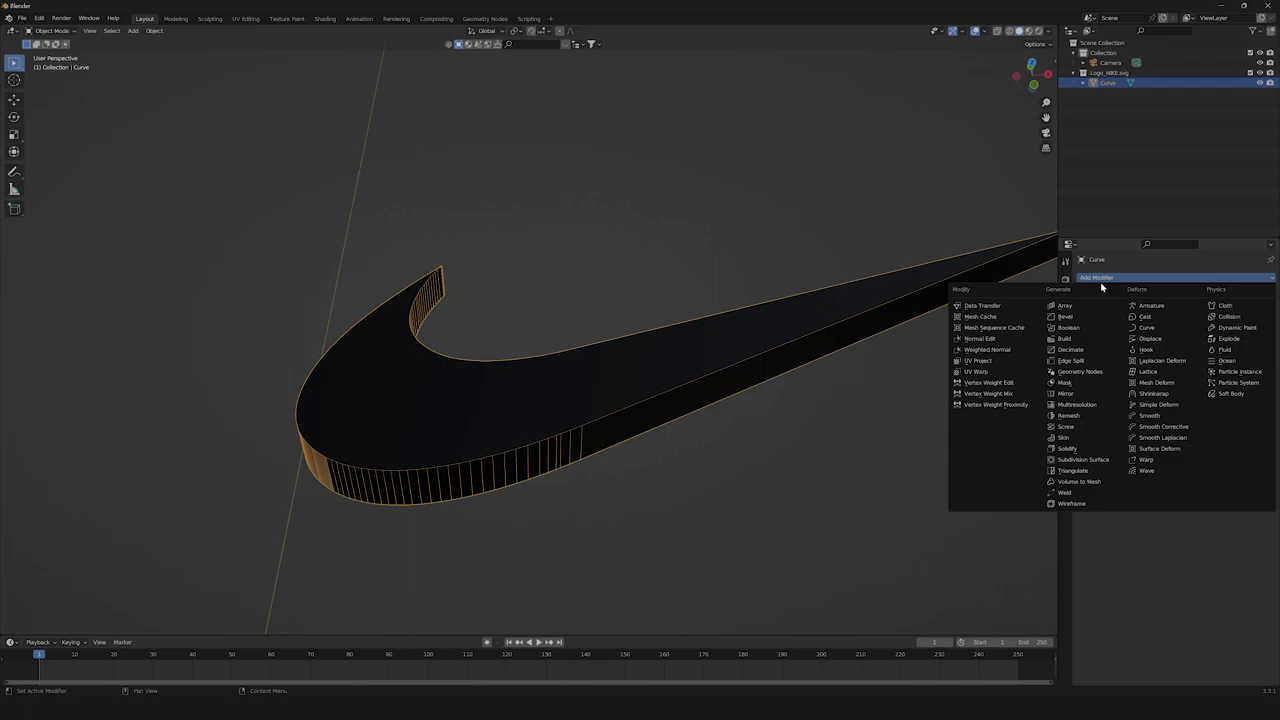
click(1076, 416)
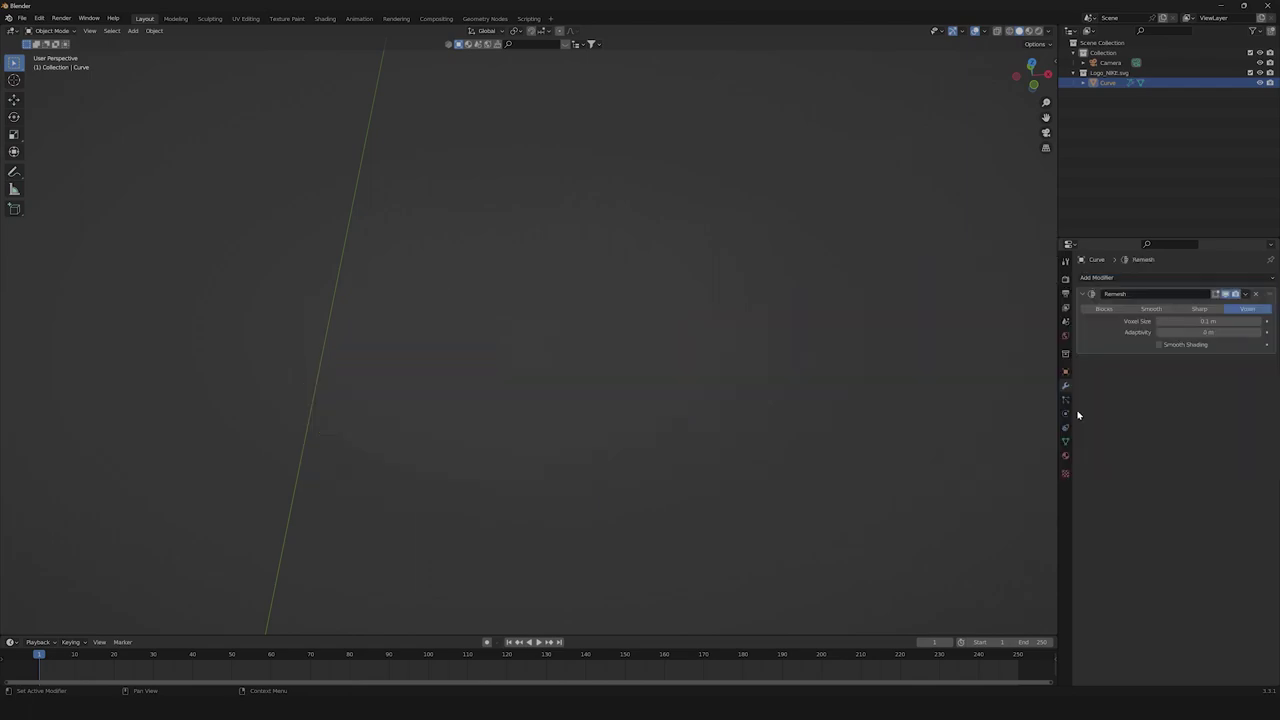
click(1155, 309)
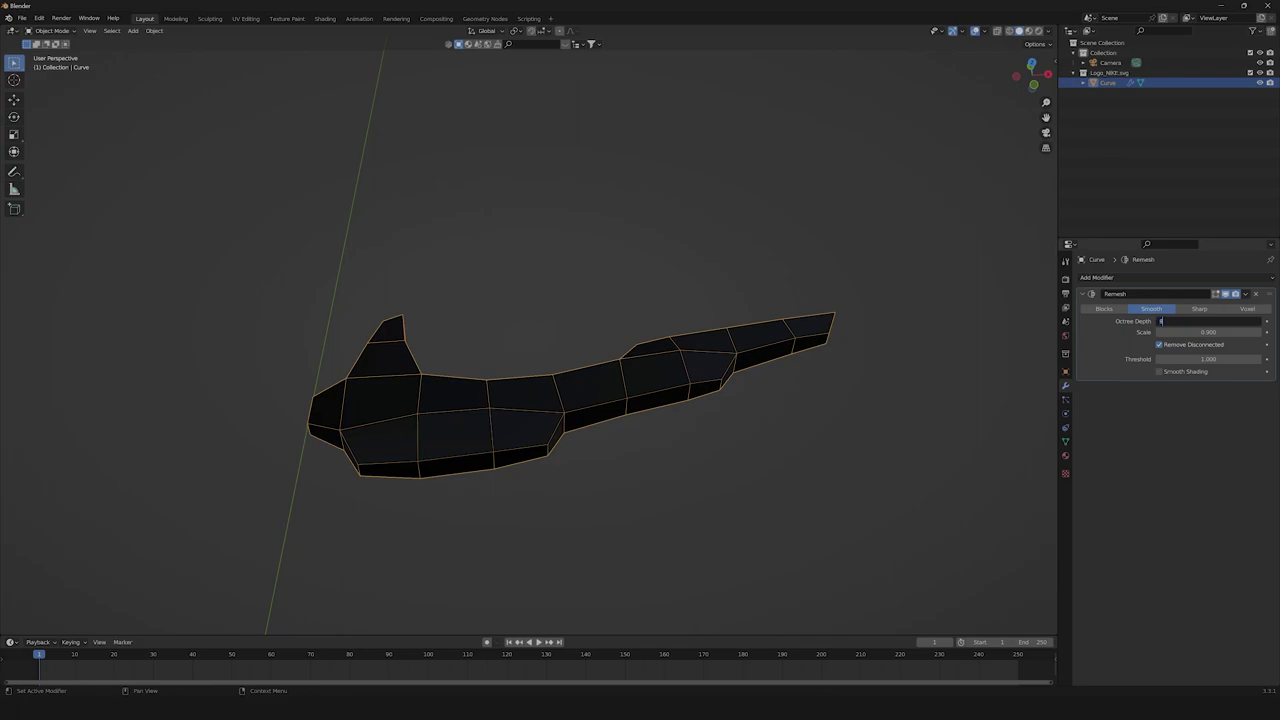
key(Return)
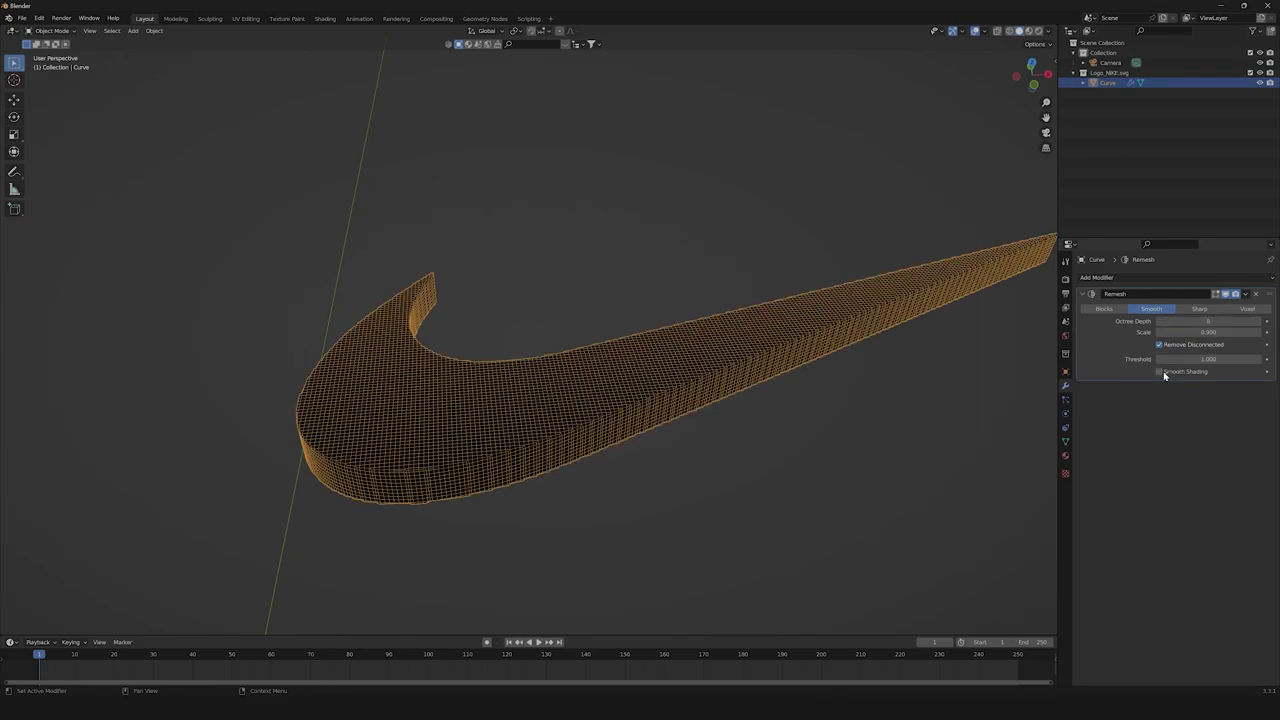
click(1161, 372)
- Deselect the logo, inspect the remeshed surface and disable the Wireframe overlay
click(515, 523)
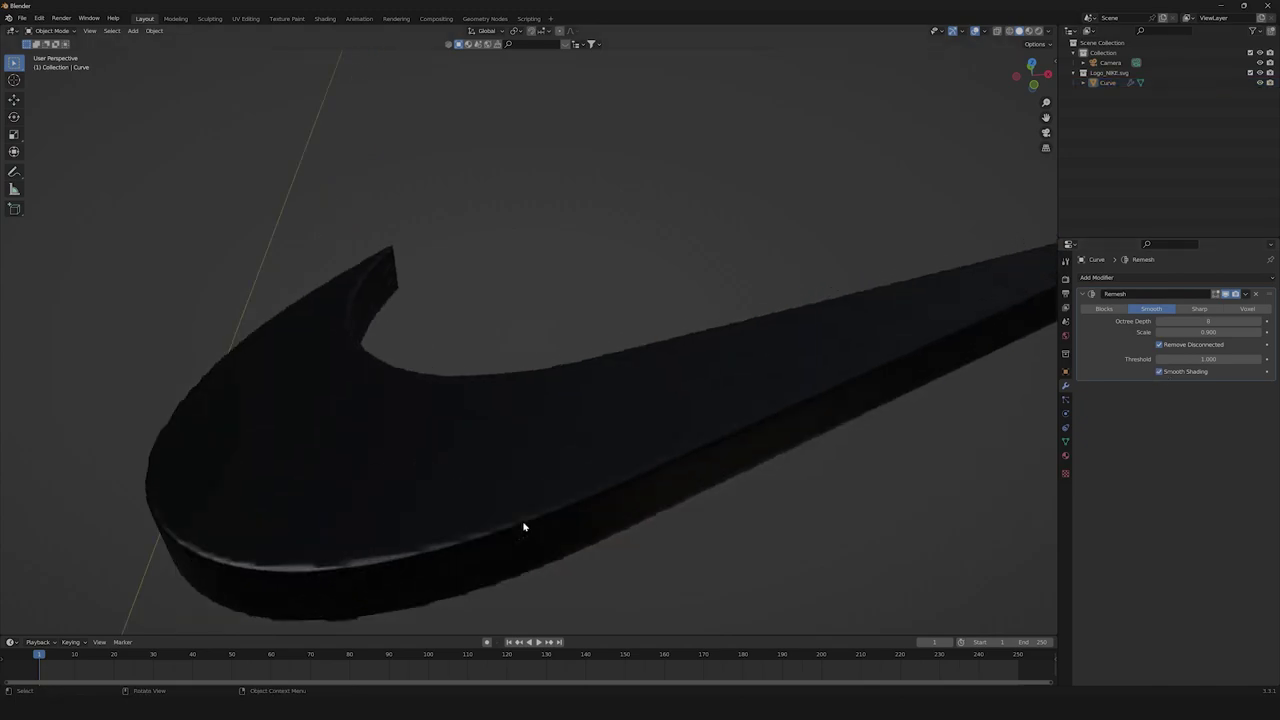
key(Tab)
key(Tab)
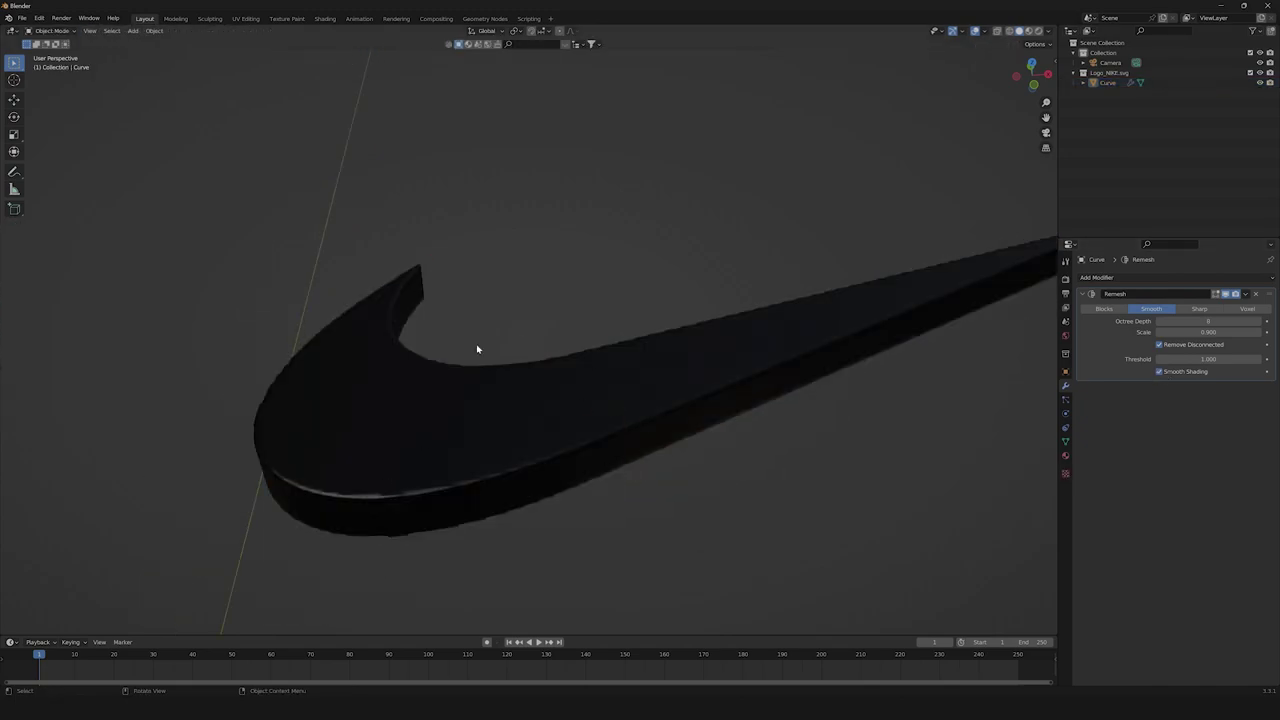
middle_drag(477, 349, 950, 64)
click(985, 31)
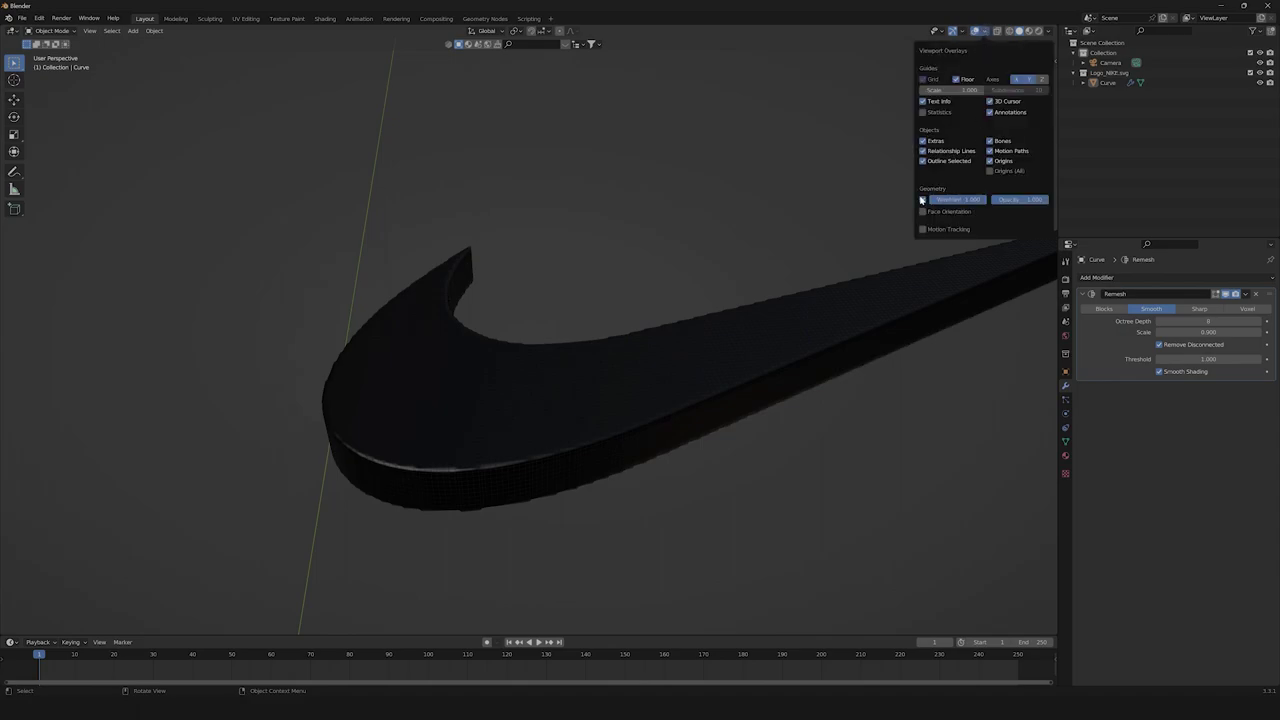
click(923, 202)
- Remove the SVGMat material slot from the logo and inspect the shape's edges
shift+middle_drag(617, 234, 671, 351)
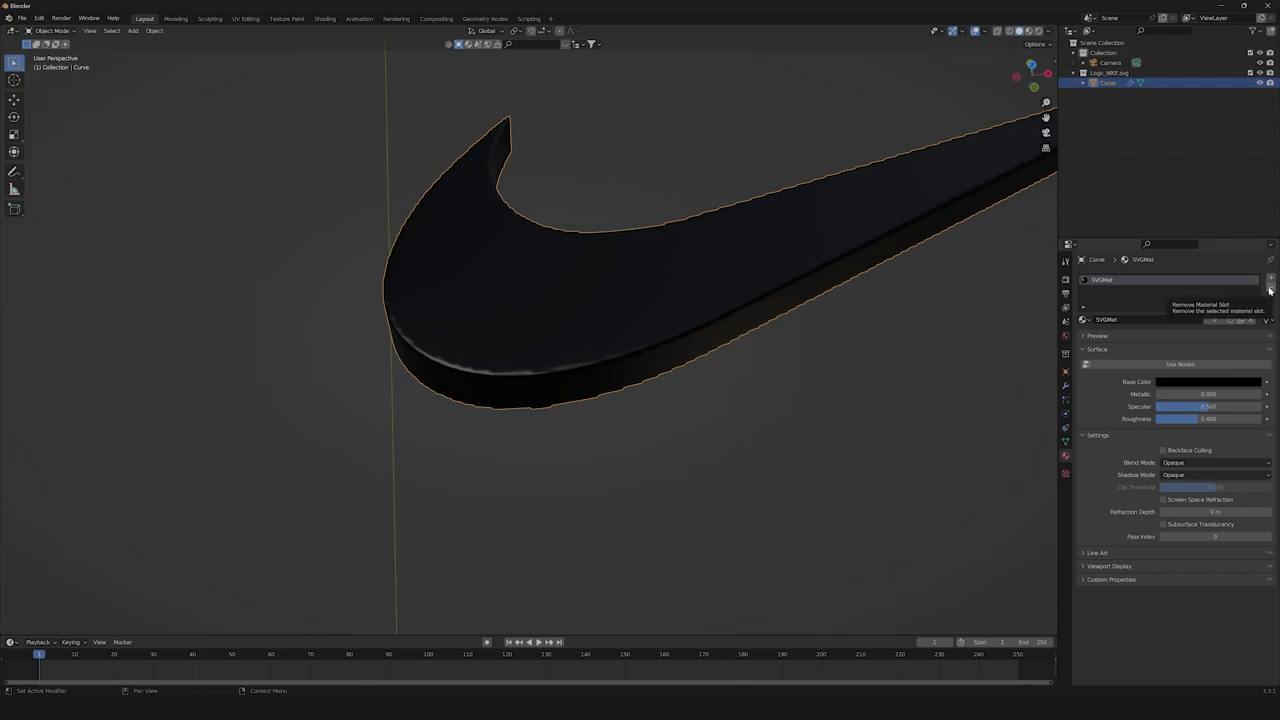
click(1270, 289)
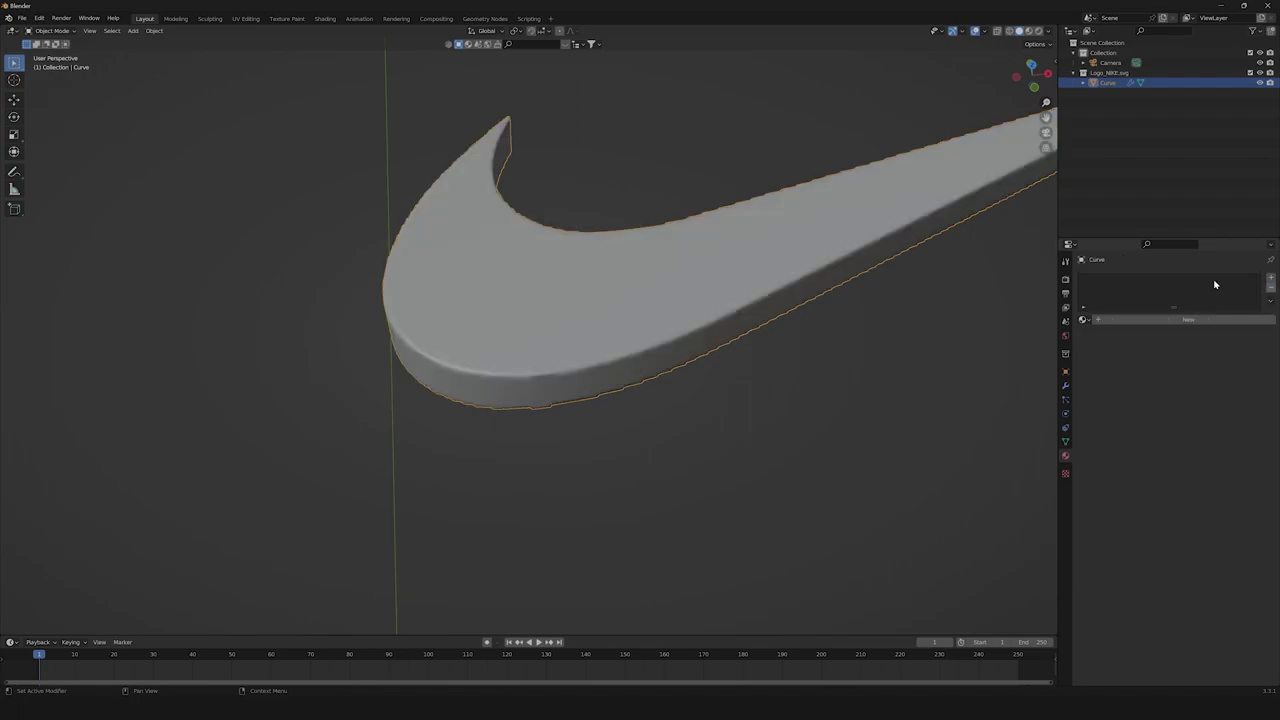
click(929, 397)
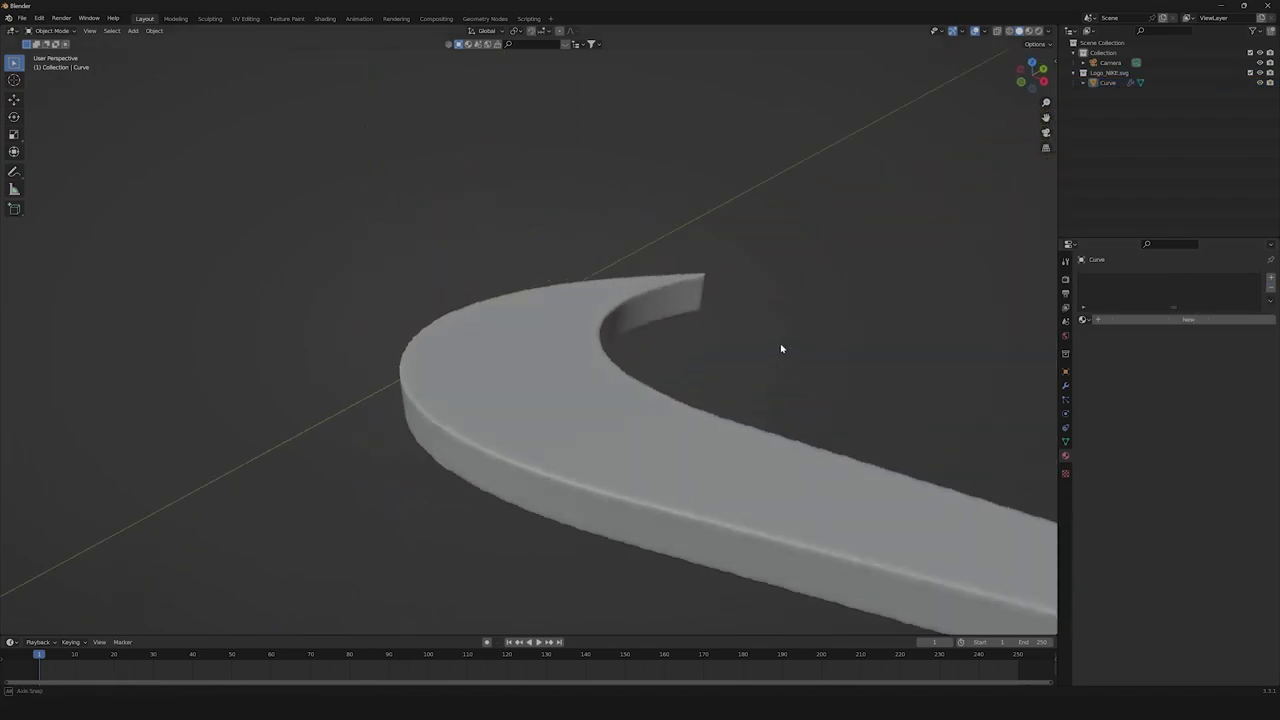
middle_drag(782, 348, 674, 380)
click(675, 380)
scroll(751, 334, up, 2)
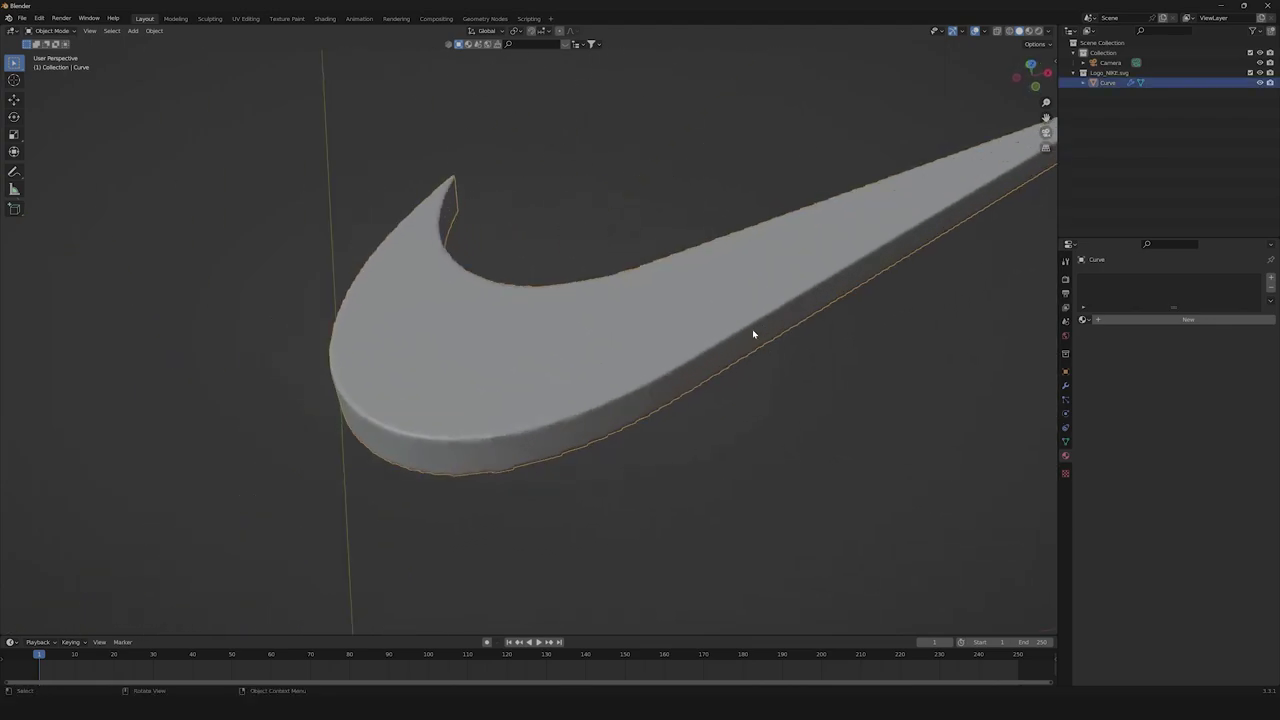
- Examine the extruded logo's edges up close and review its Remesh modifier settings
scroll(540, 445, up, 4)
scroll(529, 432, down, 1)
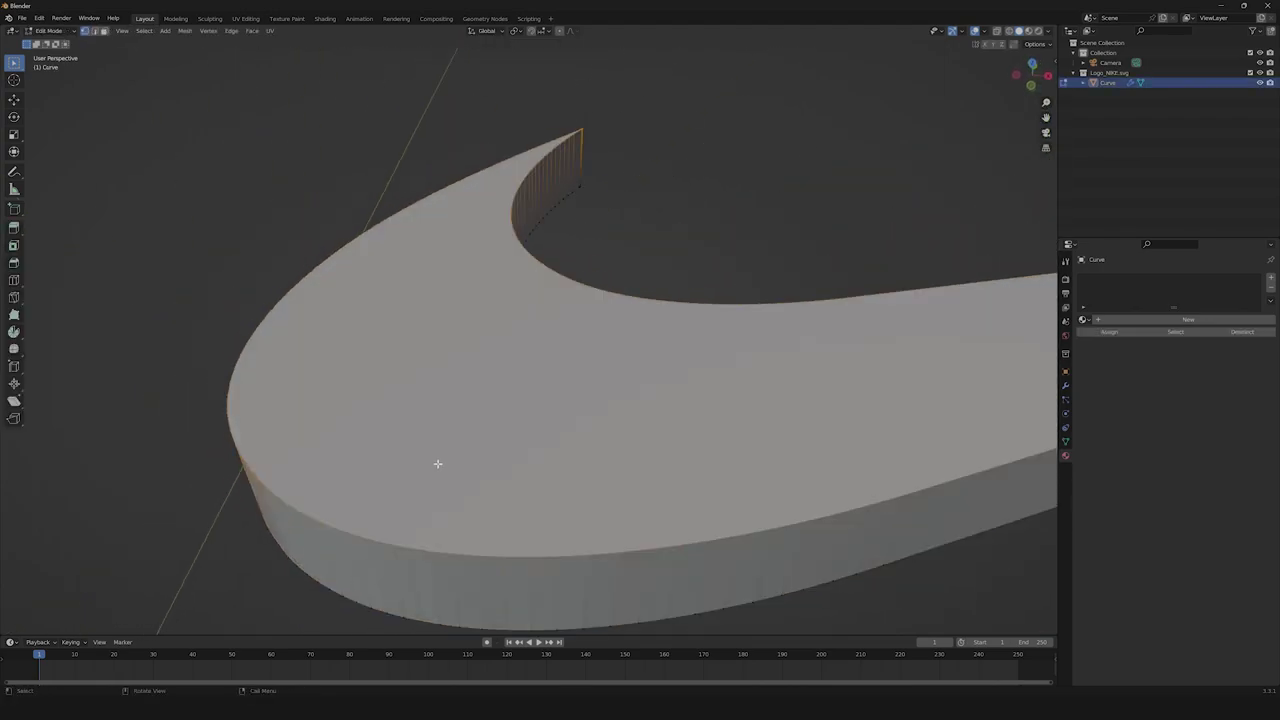
scroll(437, 463, down, 2)
scroll(697, 466, down, 1)
click(1065, 386)
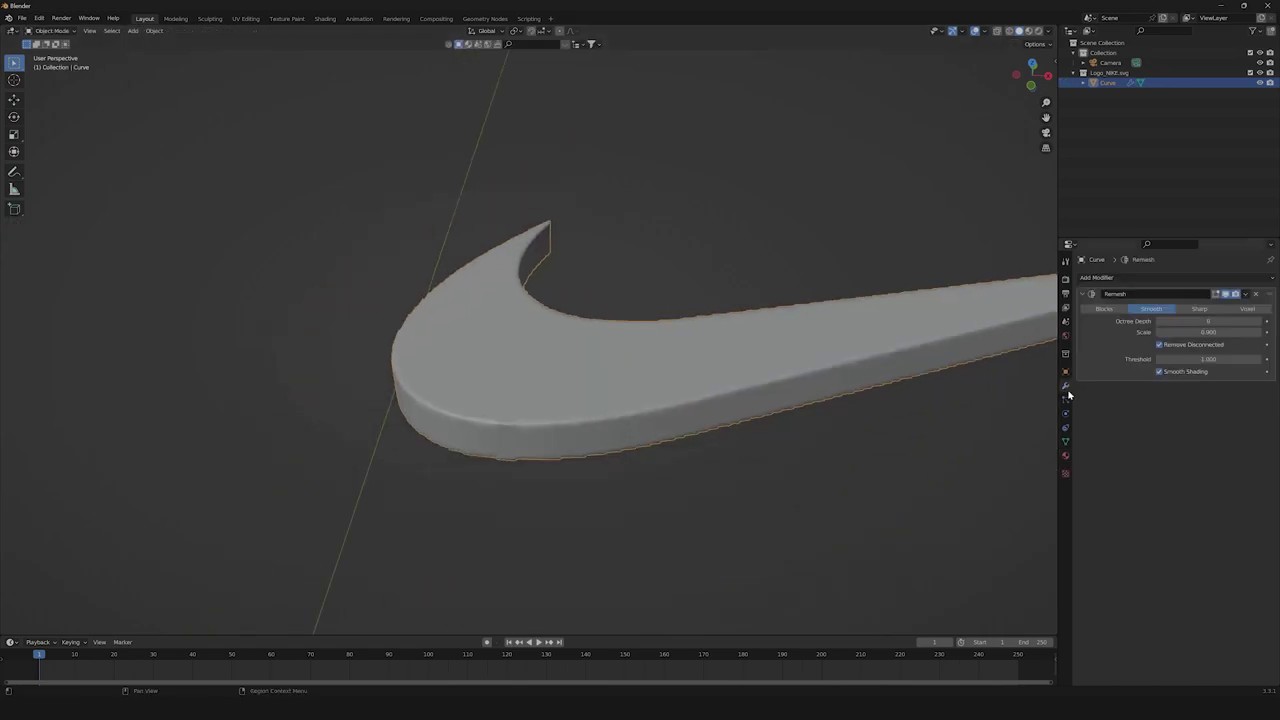
click(1165, 279)
key(Escape)
scroll(685, 471, up, 1)
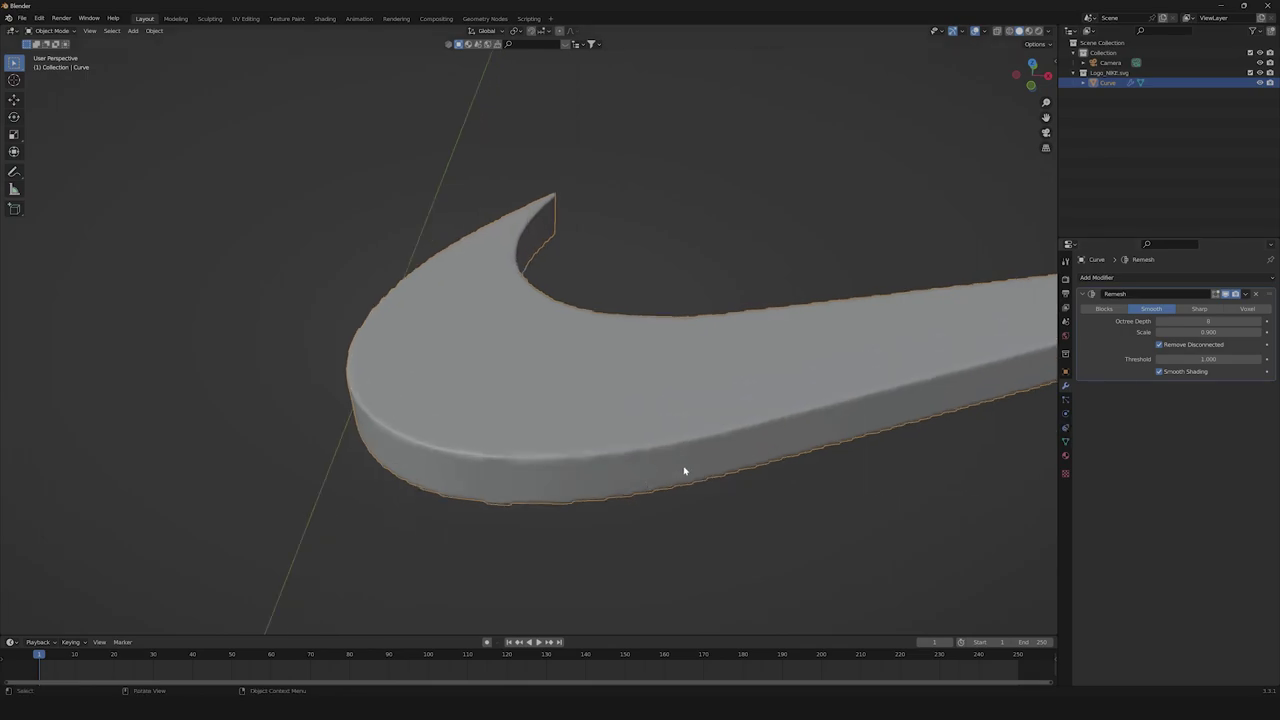
- Add Cloth physics to the logo and enable Pressure with Custom Volume
click(1066, 400)
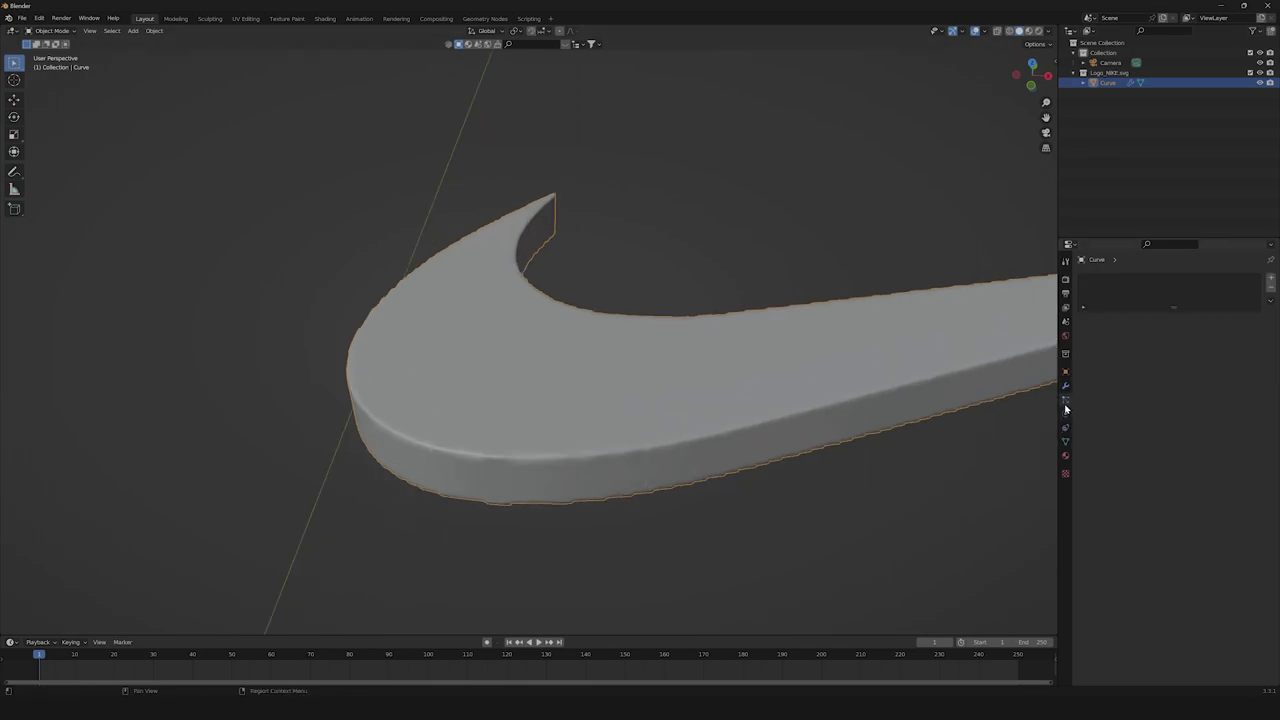
click(1066, 413)
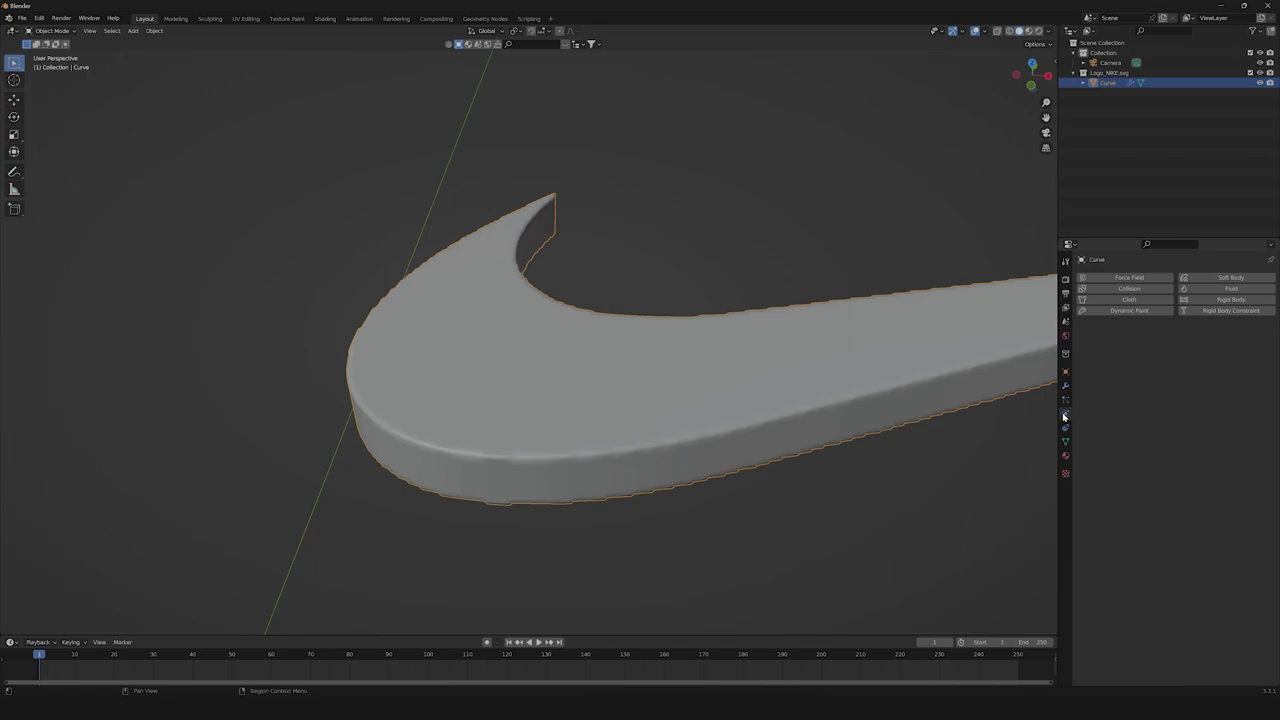
click(1142, 299)
scroll(1185, 434, down, 1)
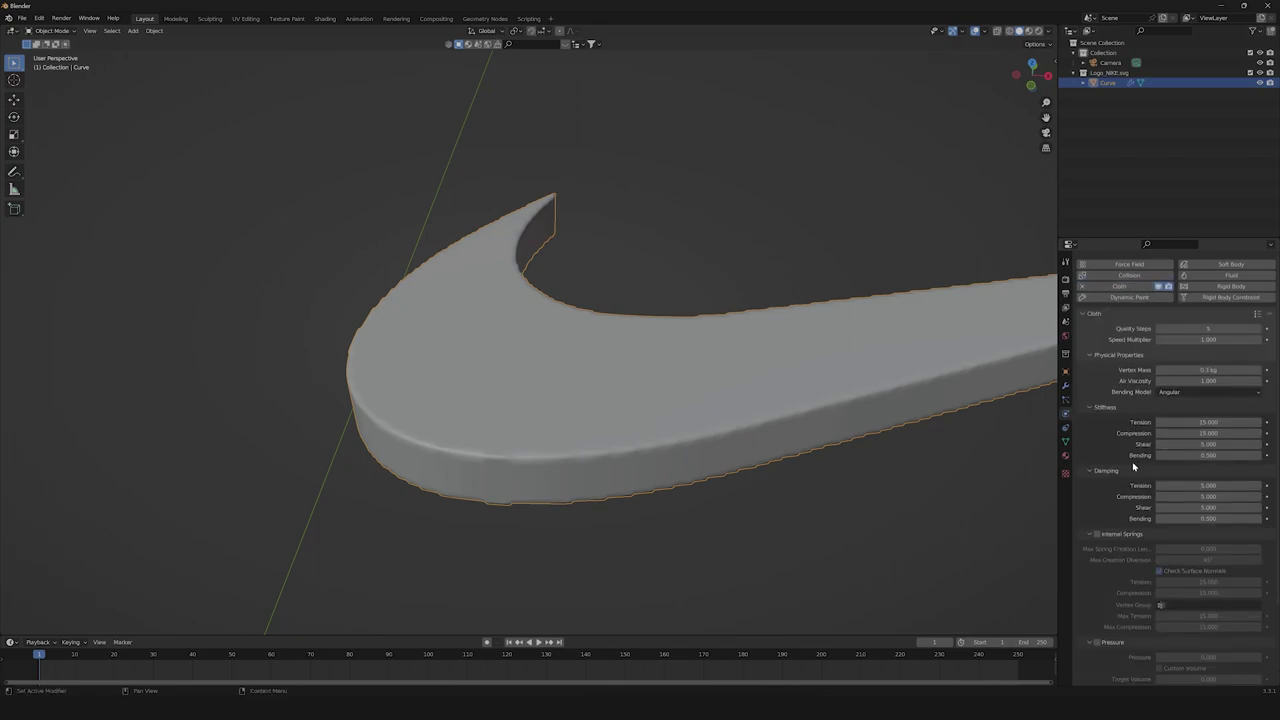
scroll(1131, 463, down, 3)
click(1098, 543)
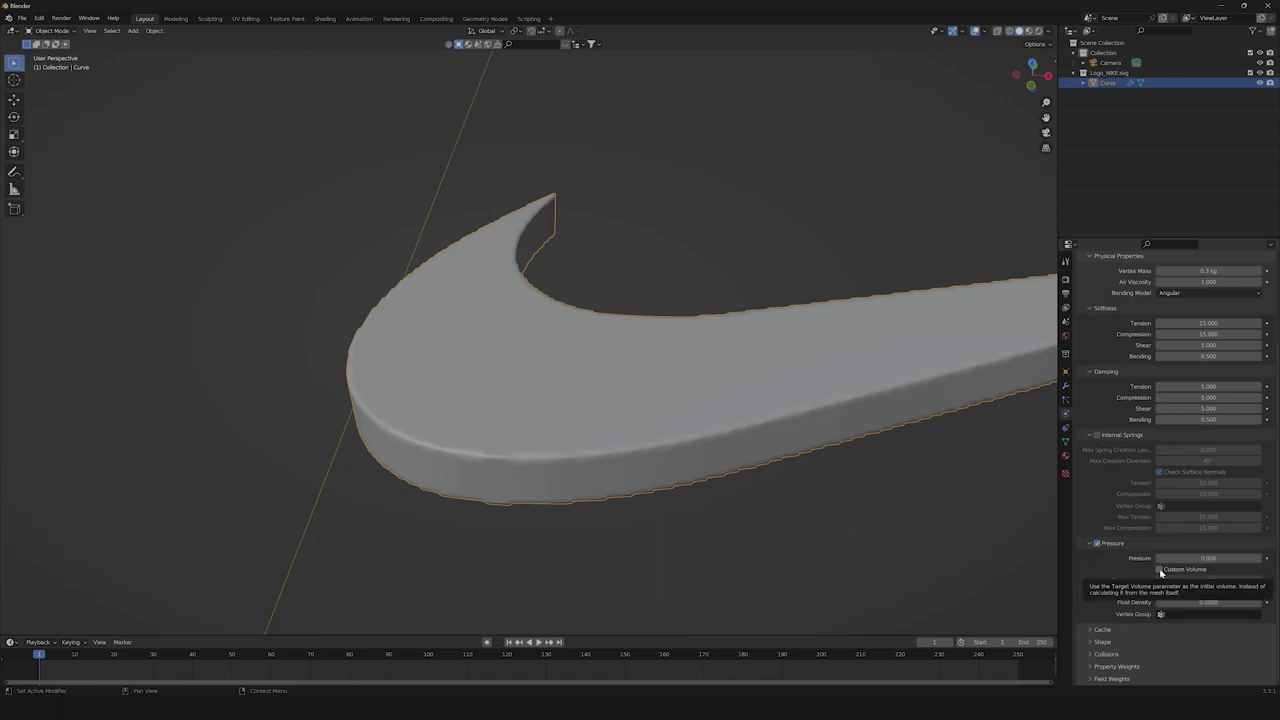
click(1160, 570)
- Set the cloth Pressure to 30, Target Volume to 3.3 and Pressure Scale to 5
click(1163, 558)
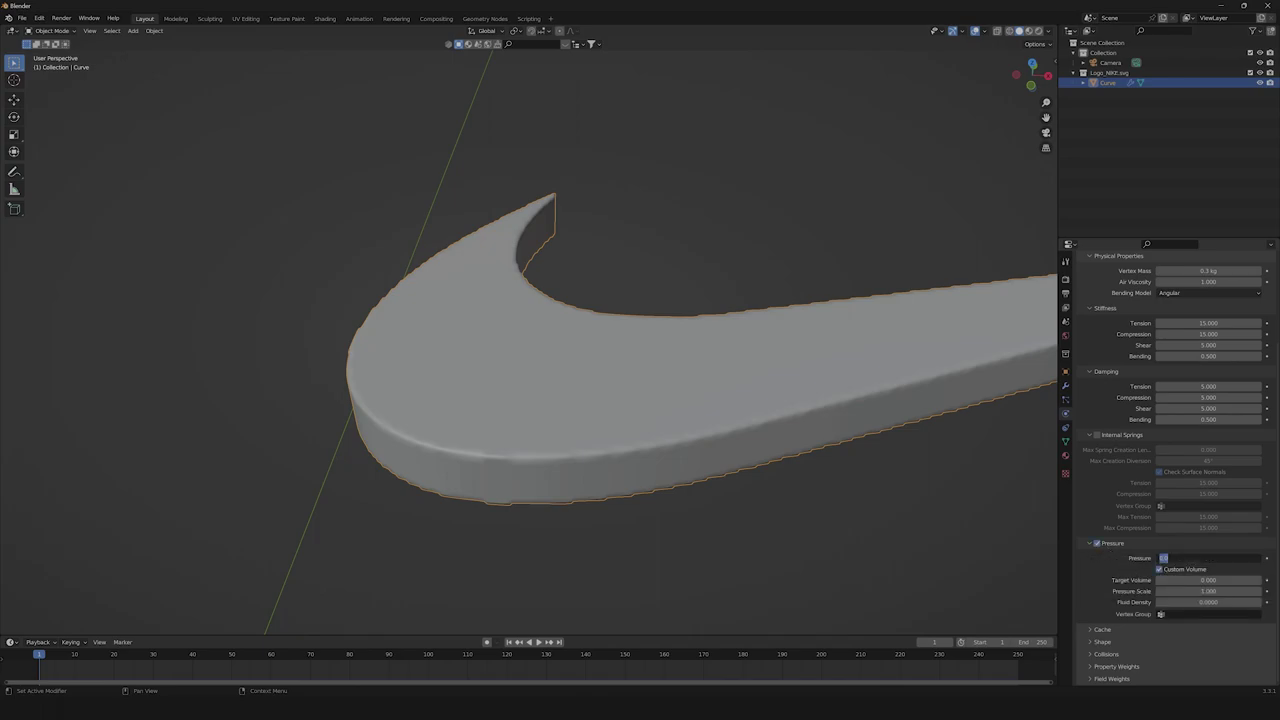
key(Return)
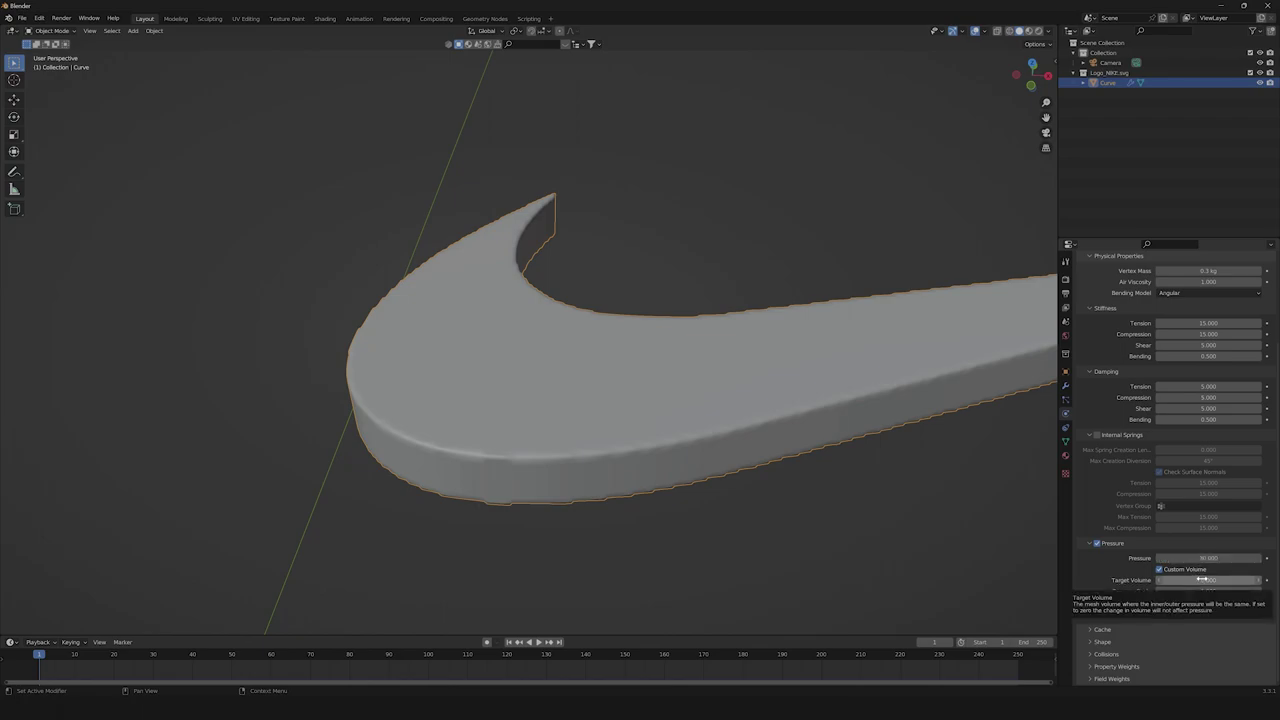
click(1201, 580)
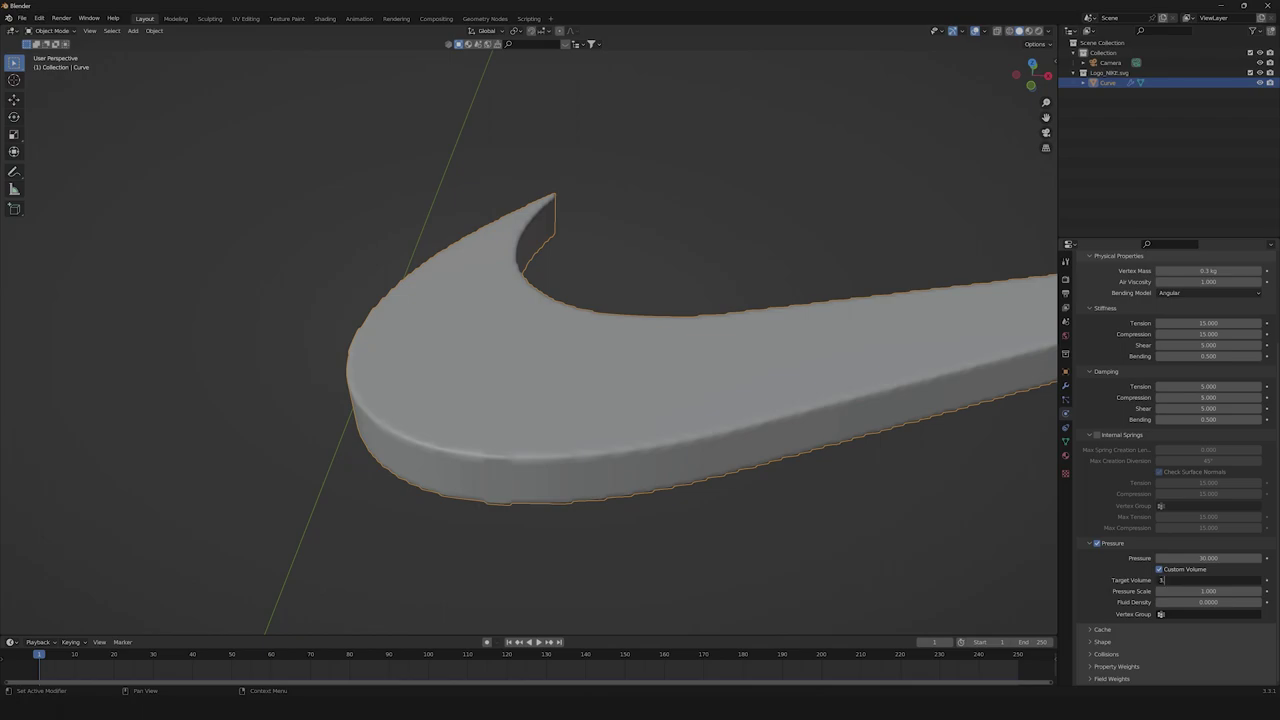
key(Return)
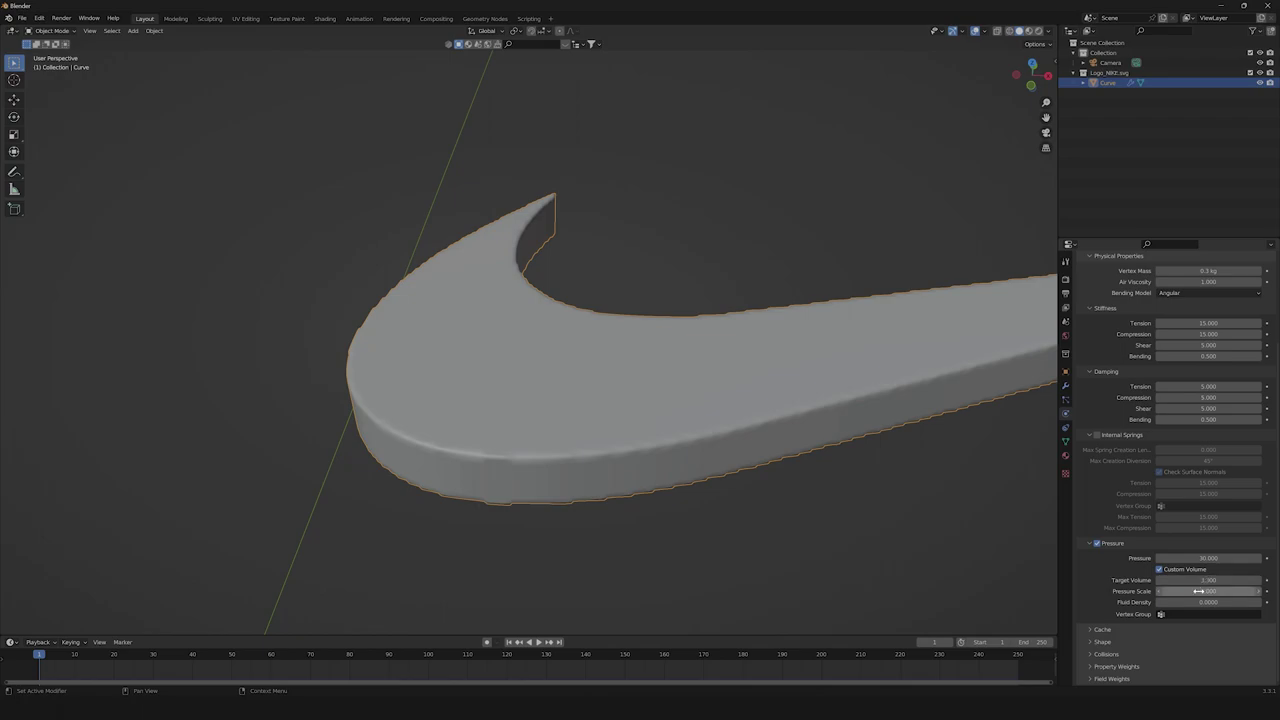
click(1198, 591)
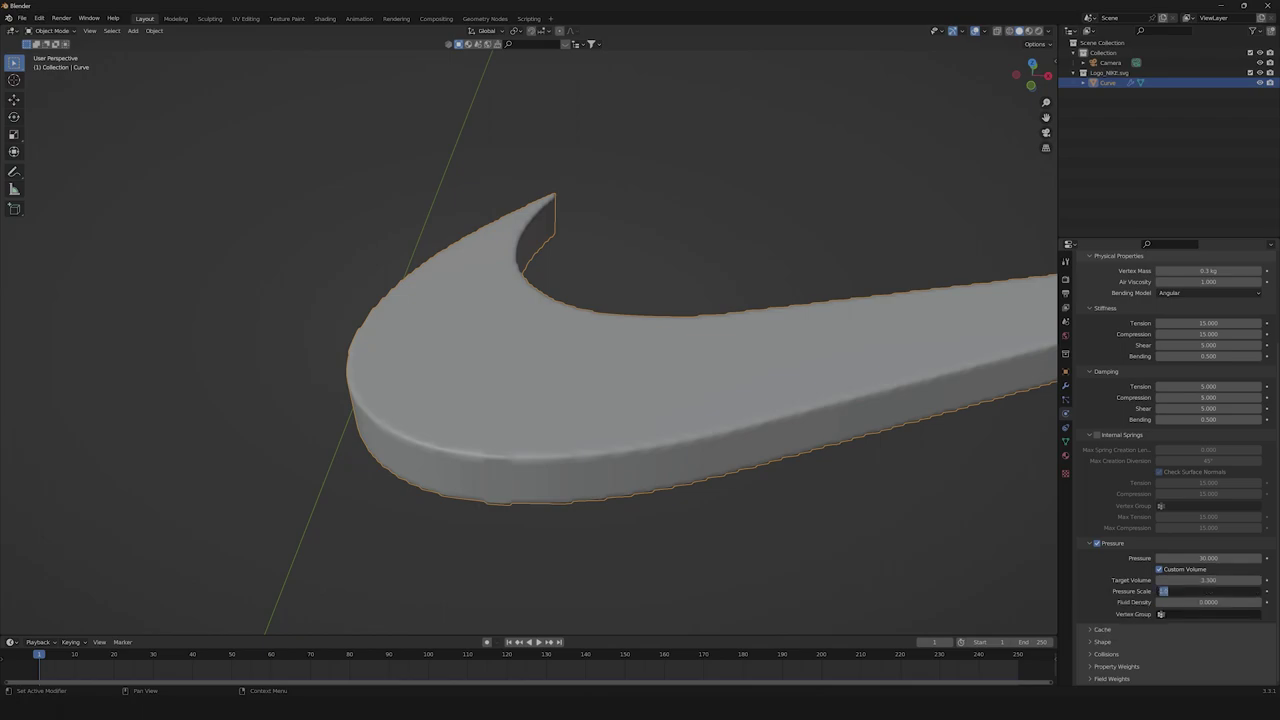
text(5)
key(Return)
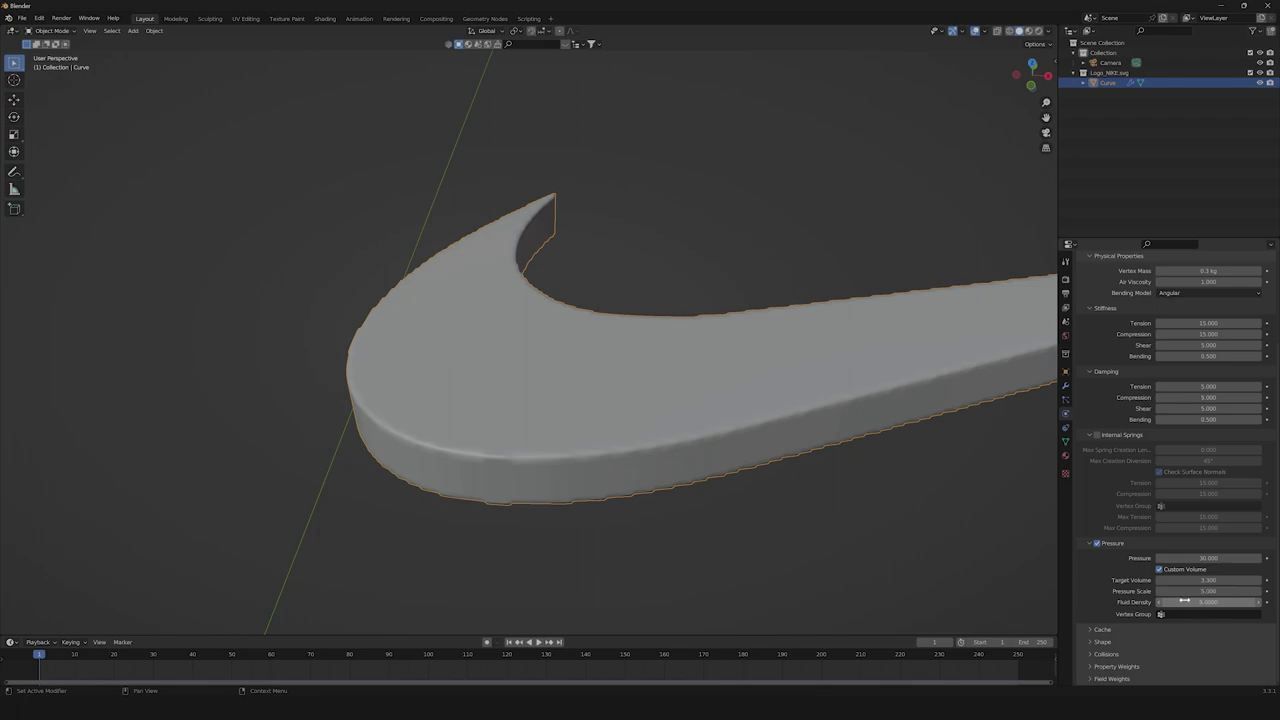
- Set the cloth cache's end frame to 5 and bake the simulation
click(1094, 631)
scroll(1110, 620, down, 3)
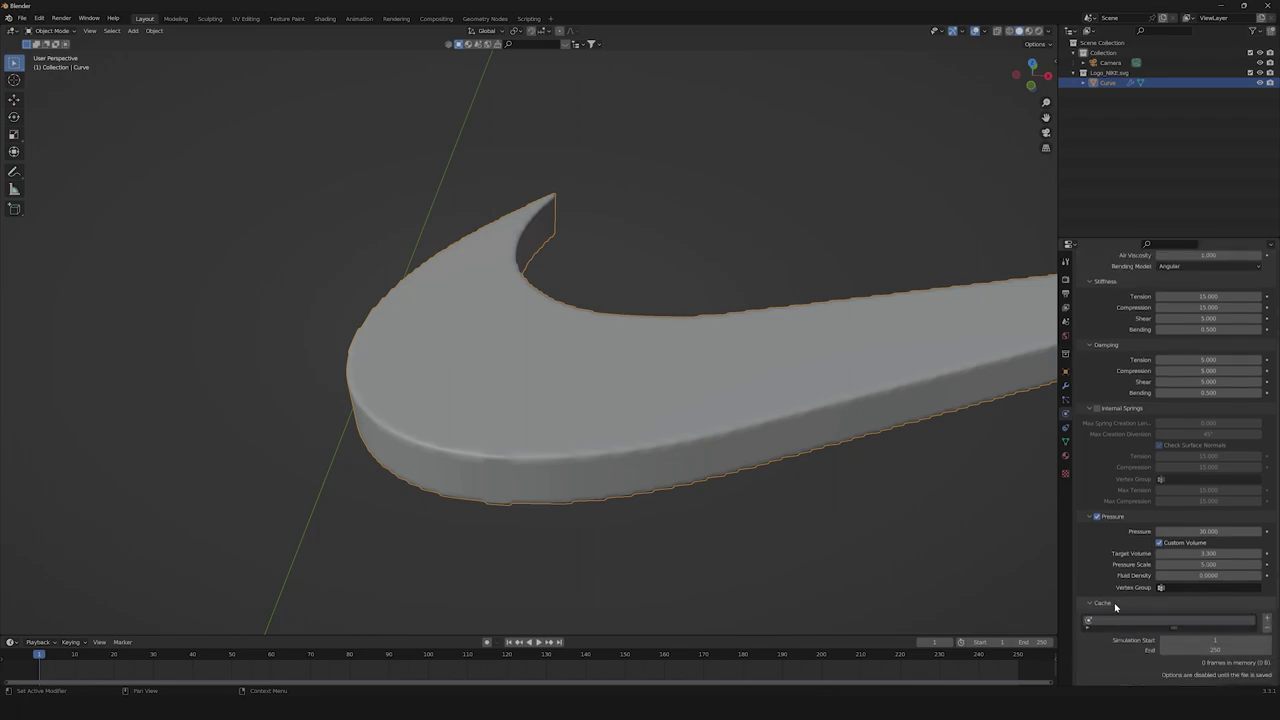
double_click(1215, 545)
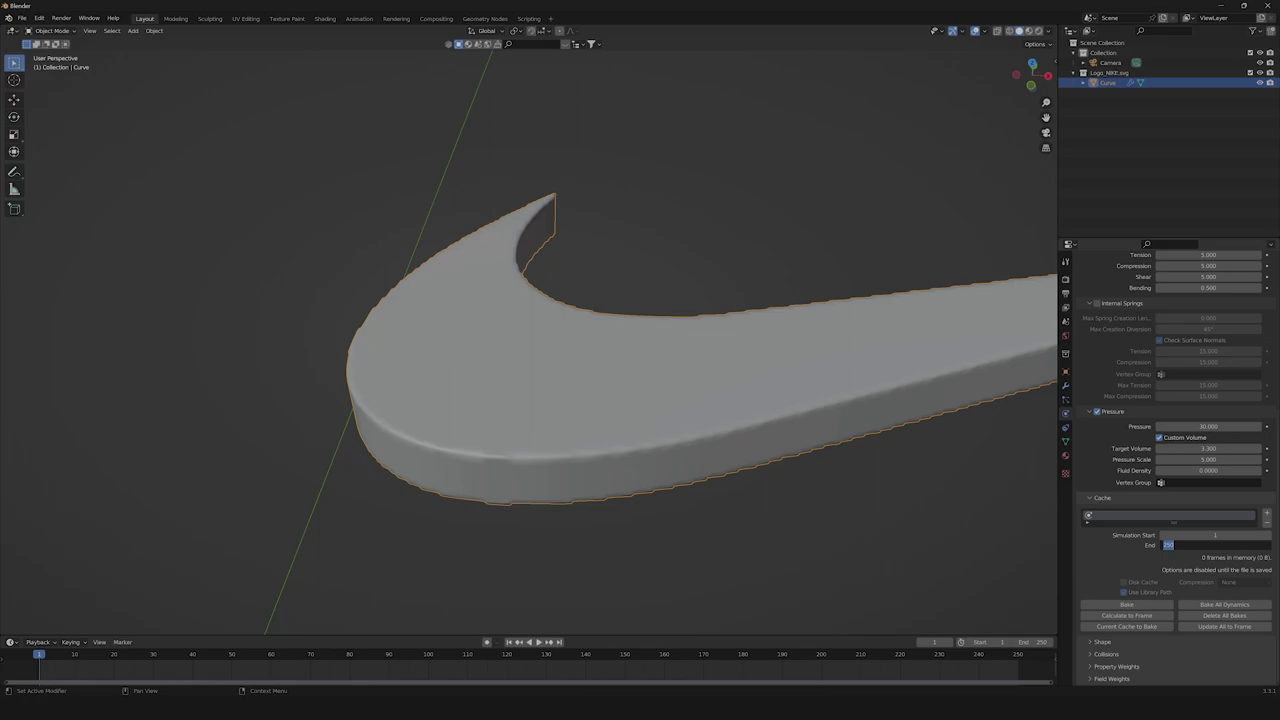
text(5)
key(Return)
click(1156, 604)
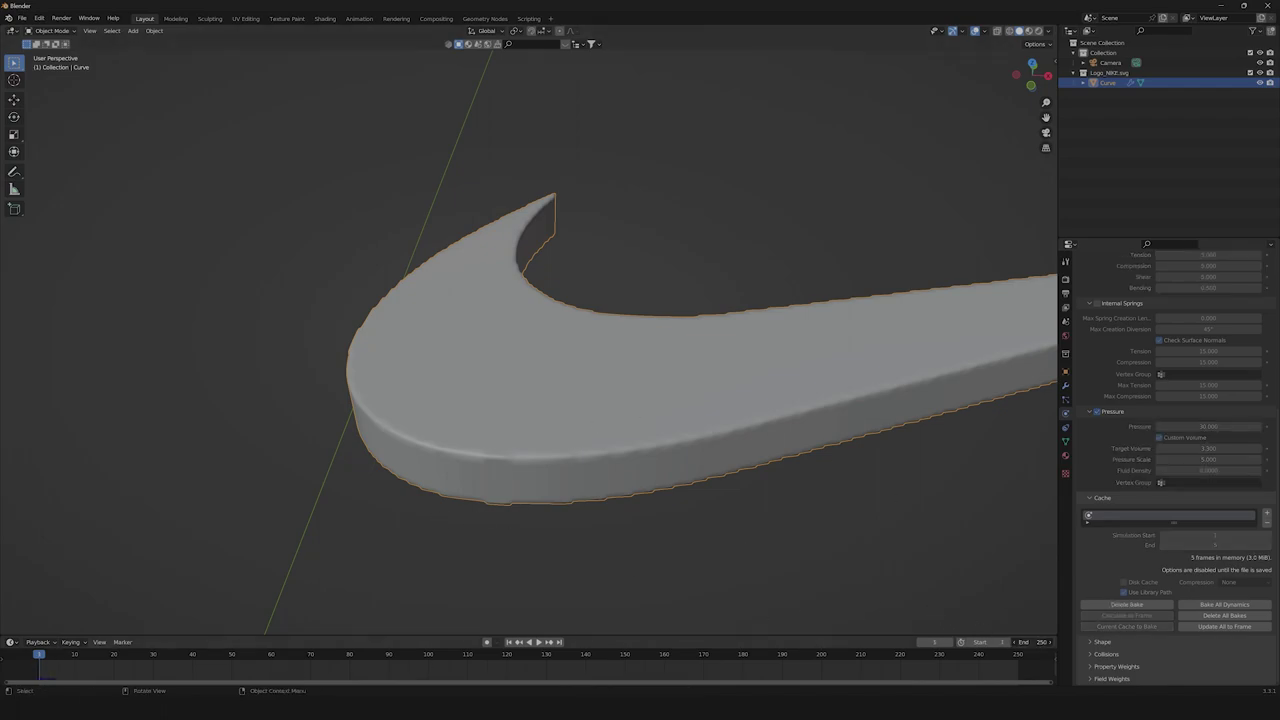
- Set the scene's end frame to 5 and play the baked cloth simulation
double_click(1030, 642)
key(Return)
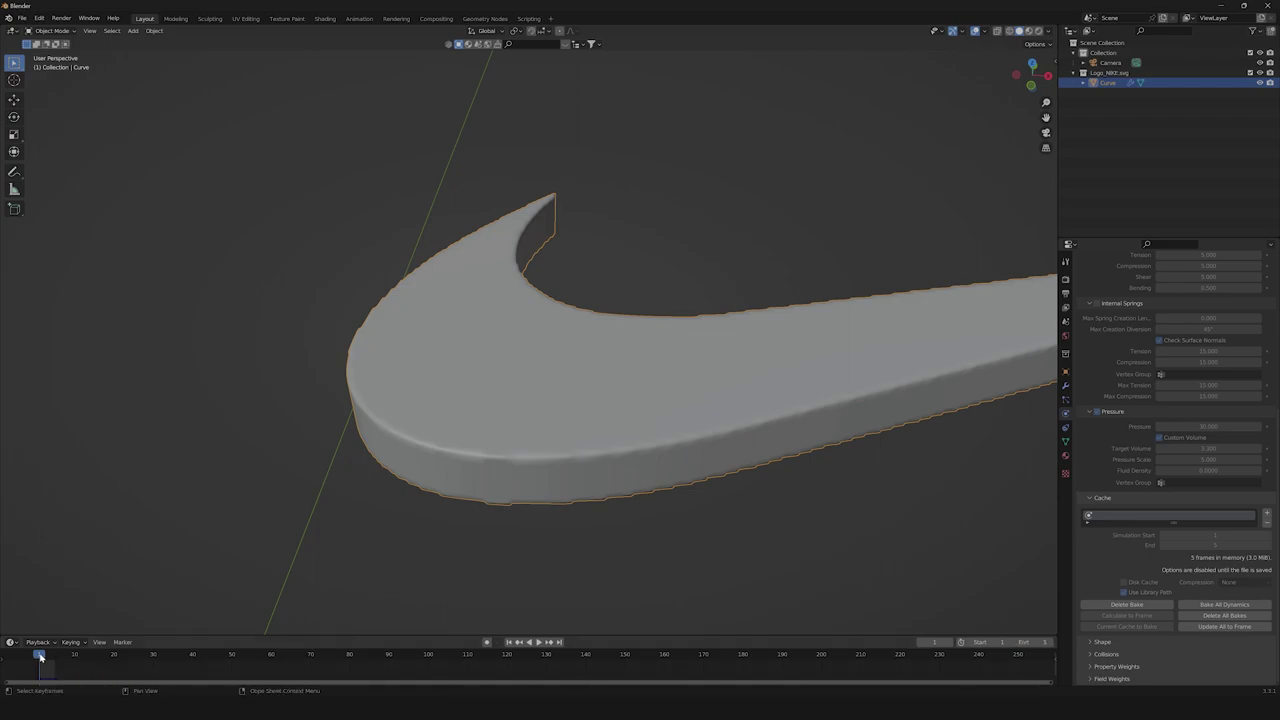
key(space)
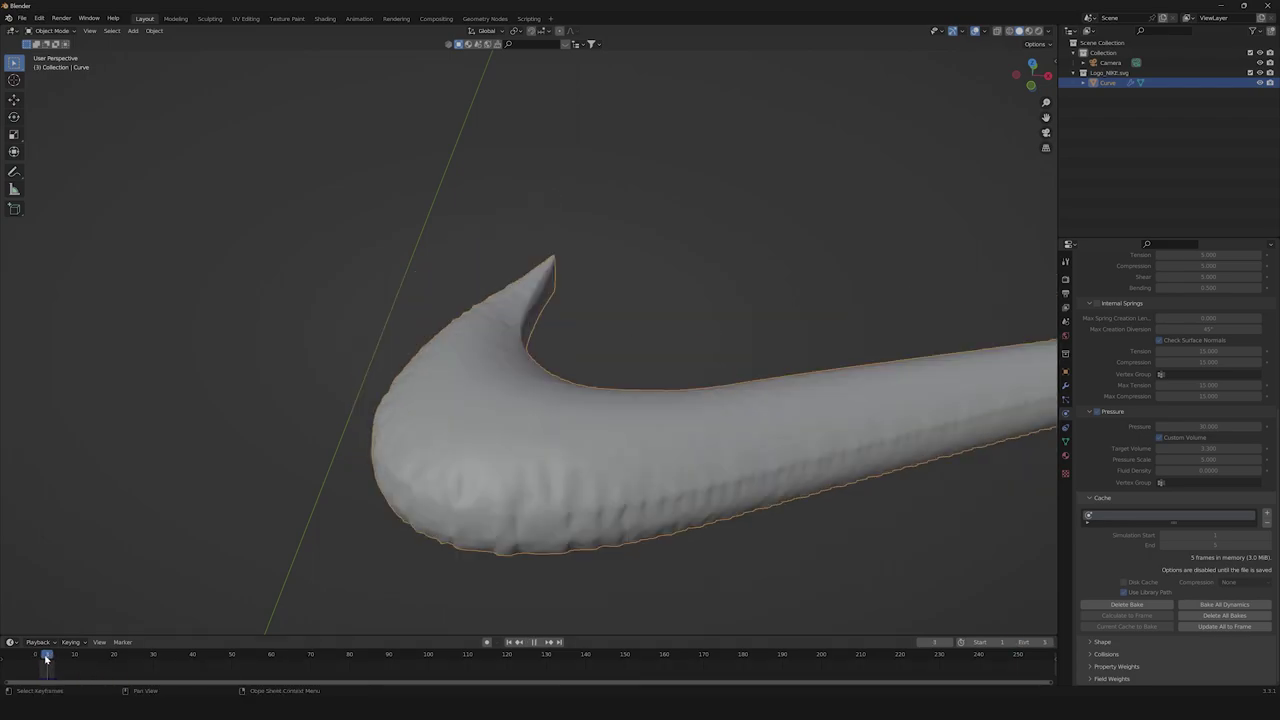
key(space)
- Return to frame 1, replay the inflation and stop it at frame 3
middle_drag(430, 460, 500, 394)
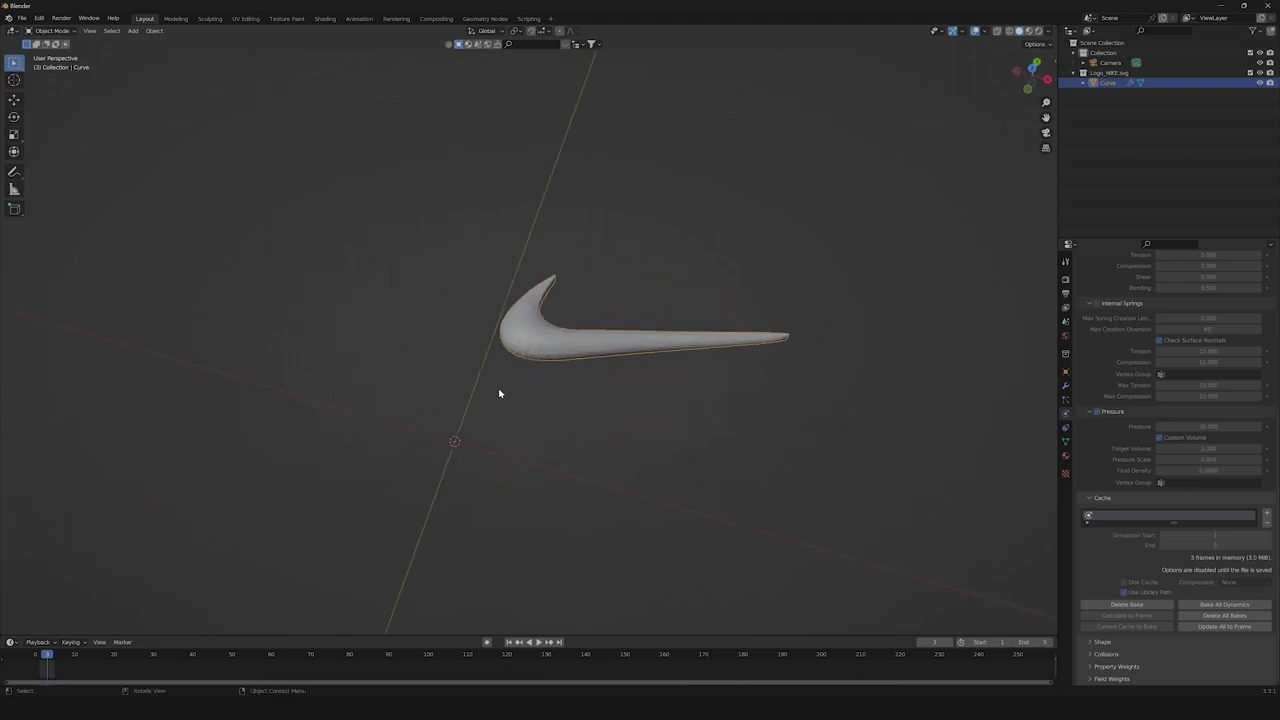
scroll(540, 429, up, 5)
drag(61, 661, 42, 656)
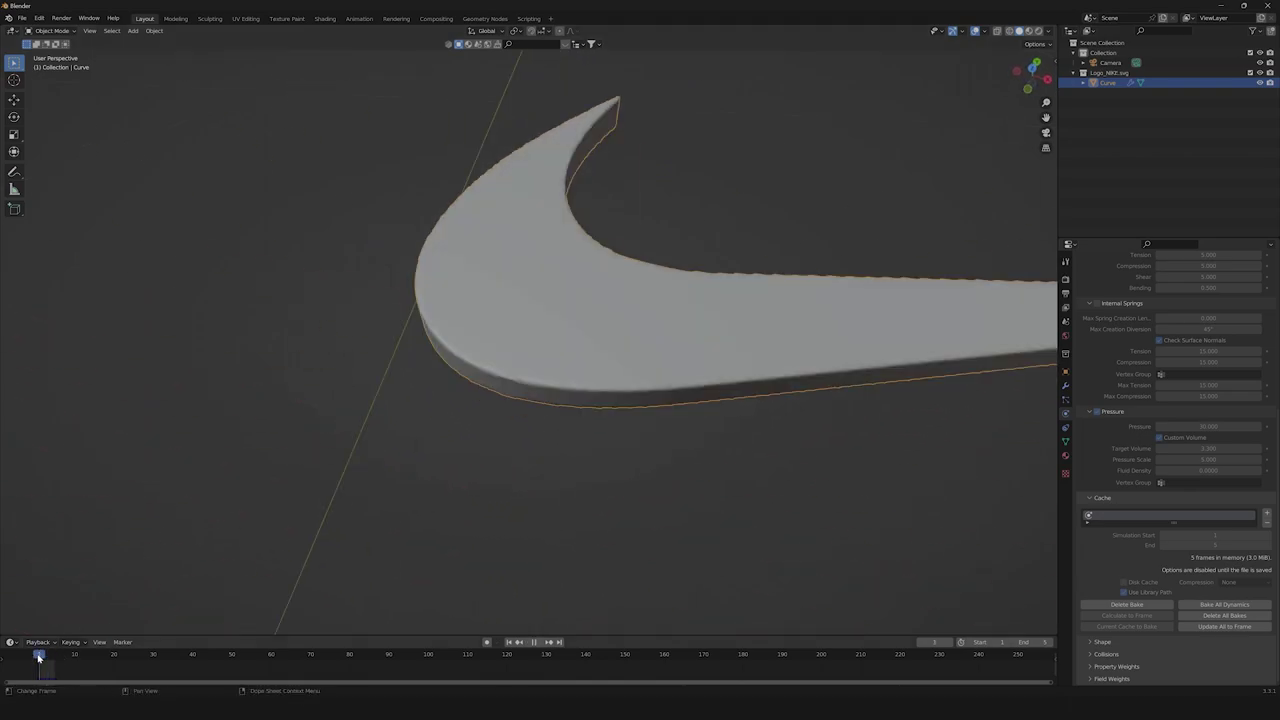
key(space)
key(Escape)
key(space)
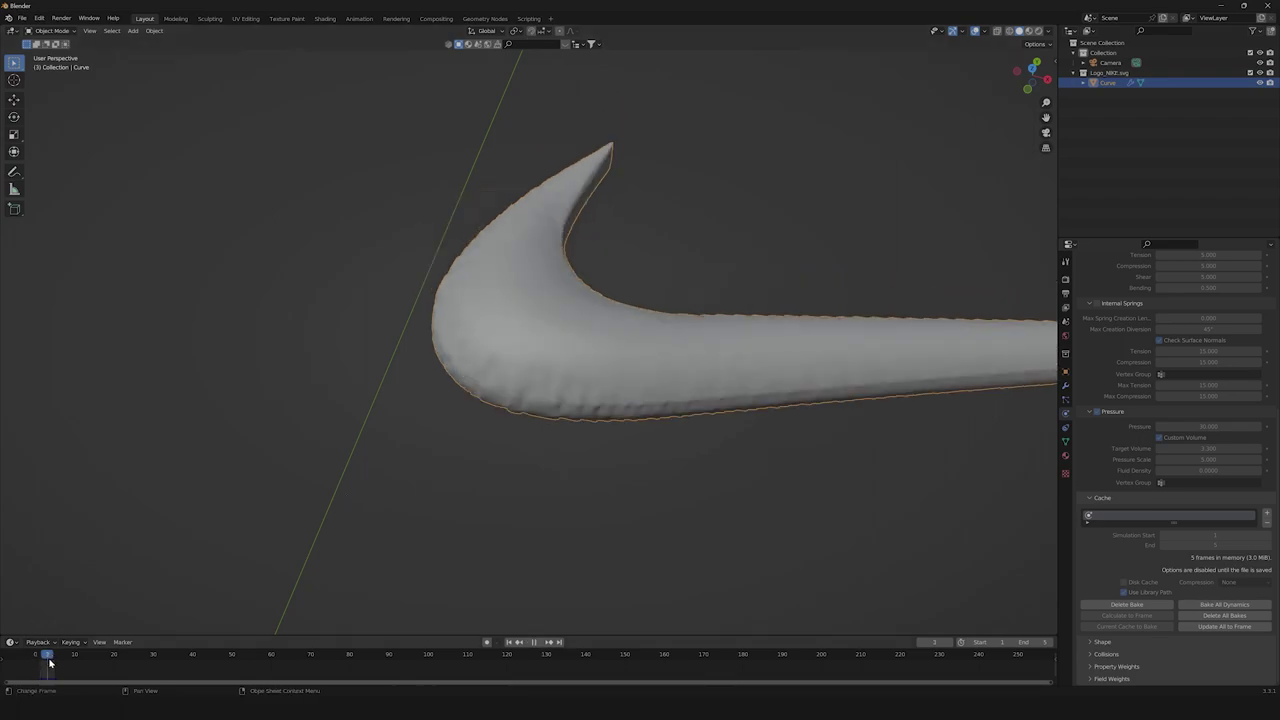
key(space)
- Examine the inflated logo's shape and wrinkles from several angles with the logo deselected
middle_drag(490, 470, 527, 407)
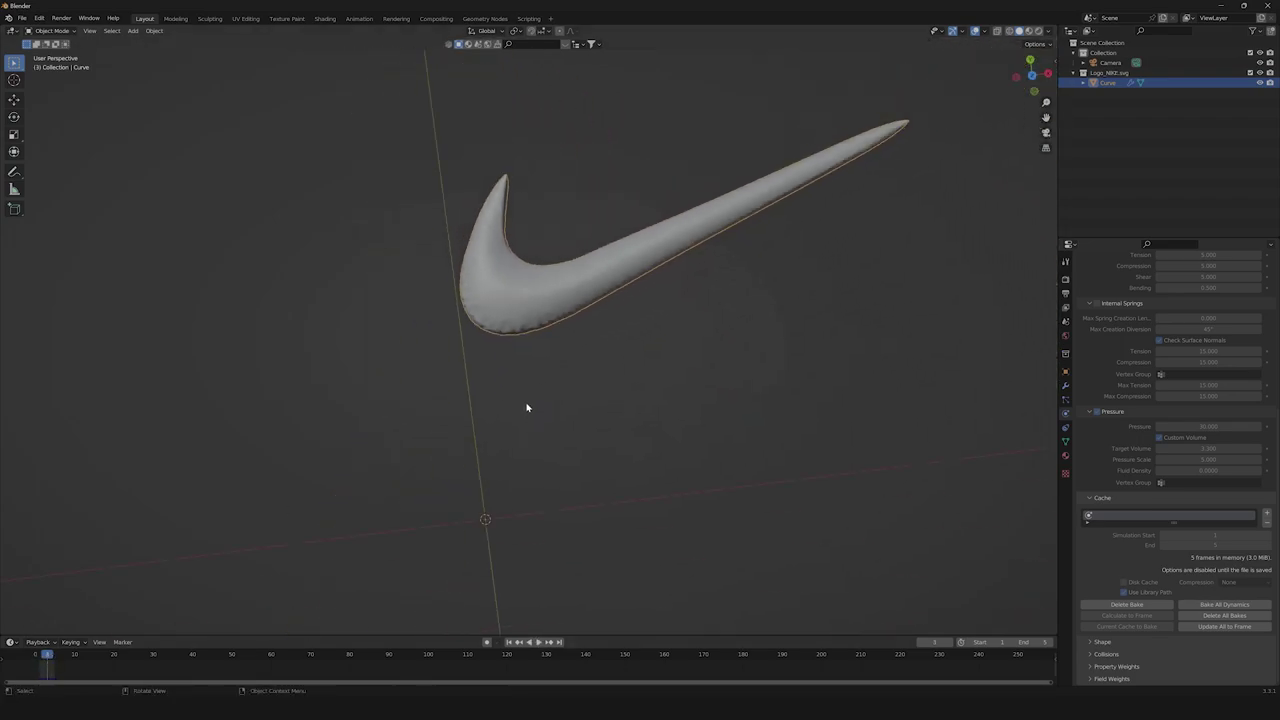
scroll(600, 365, down, 2)
scroll(164, 596, up, 3)
scroll(689, 351, down, 3)
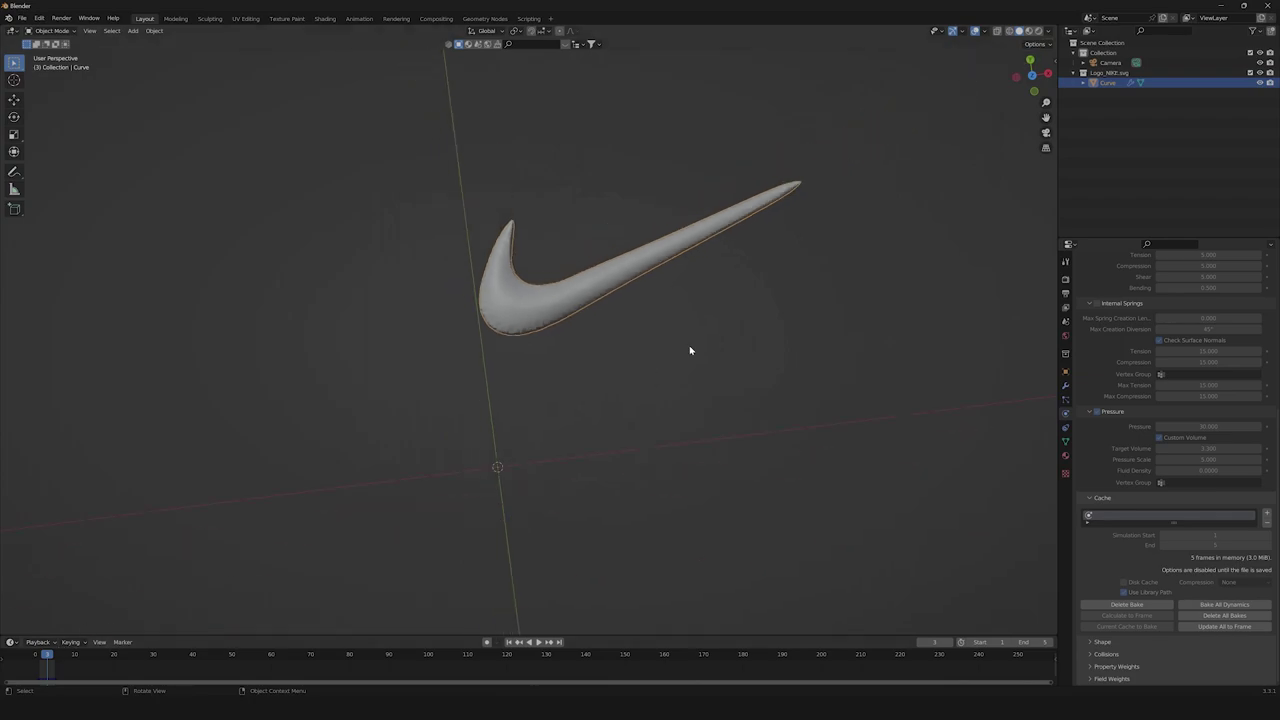
middle_drag(689, 351, 585, 271)
middle_drag(553, 388, 537, 463)
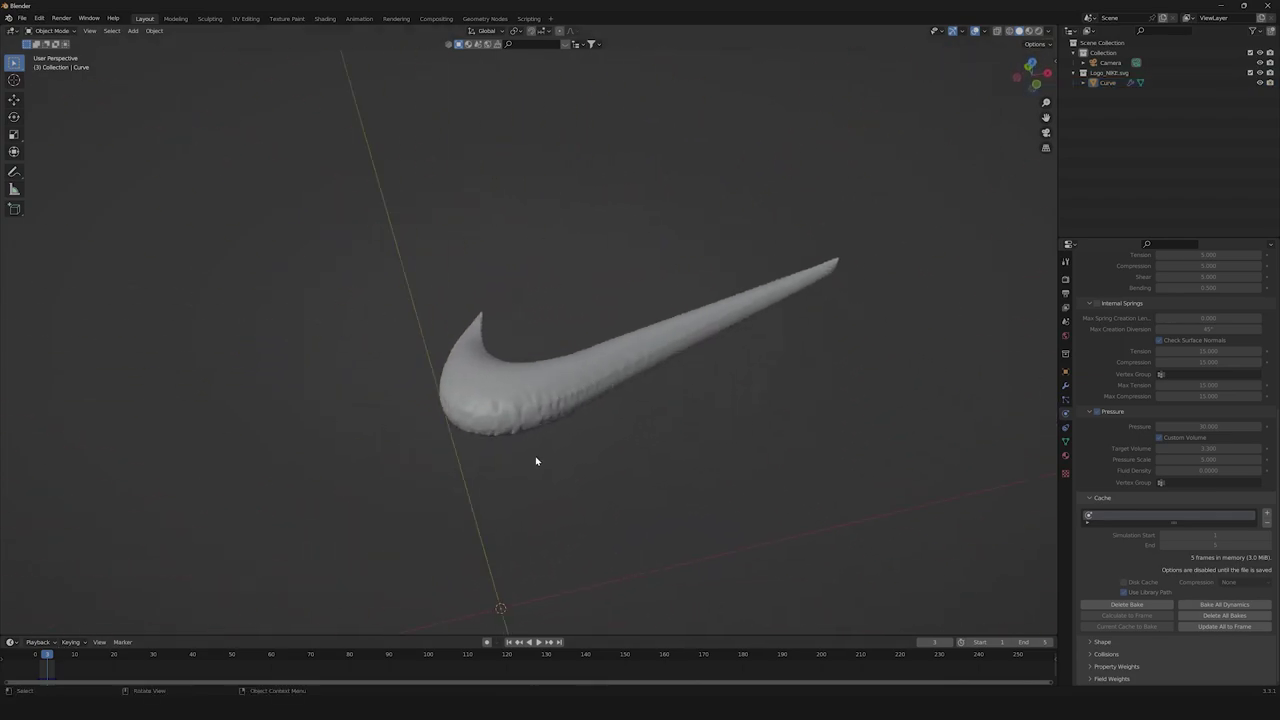
- Add a Subdivision Surface modifier to the inflated logo, adjust its viewport level and check the smoothed wrinkles
scroll(537, 463, up, 5)
click(517, 466)
click(1065, 385)
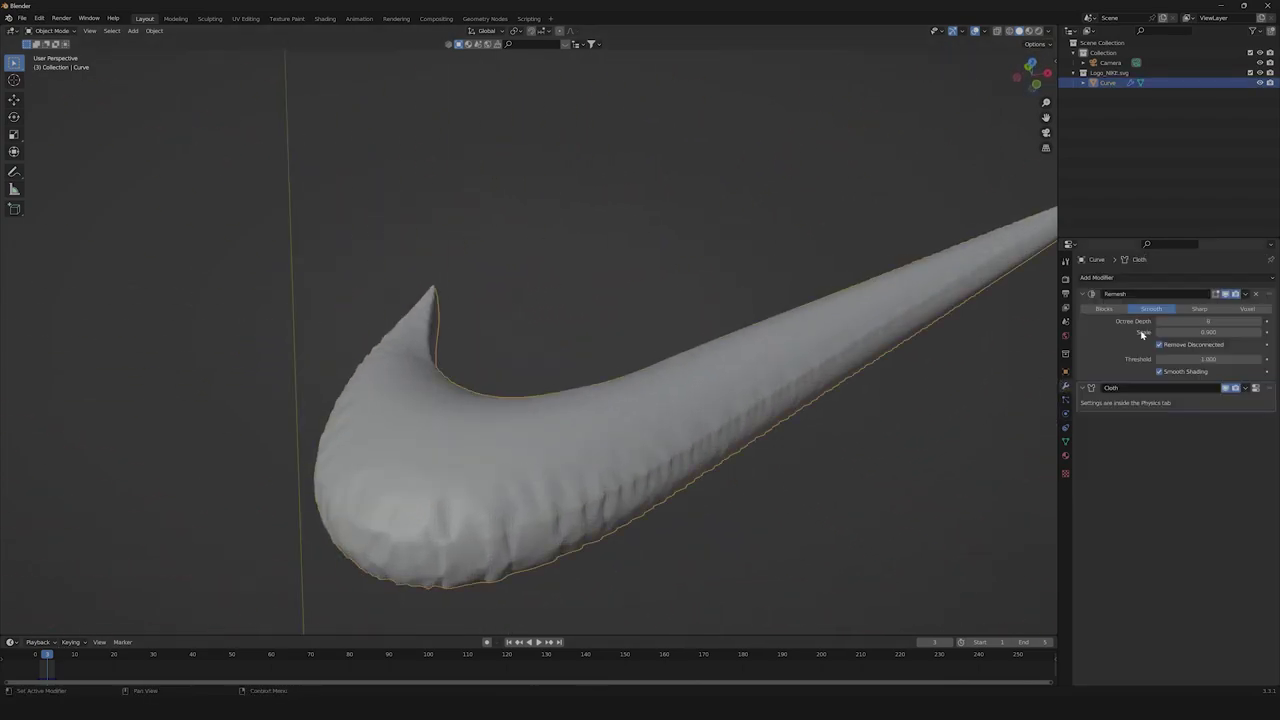
click(1128, 279)
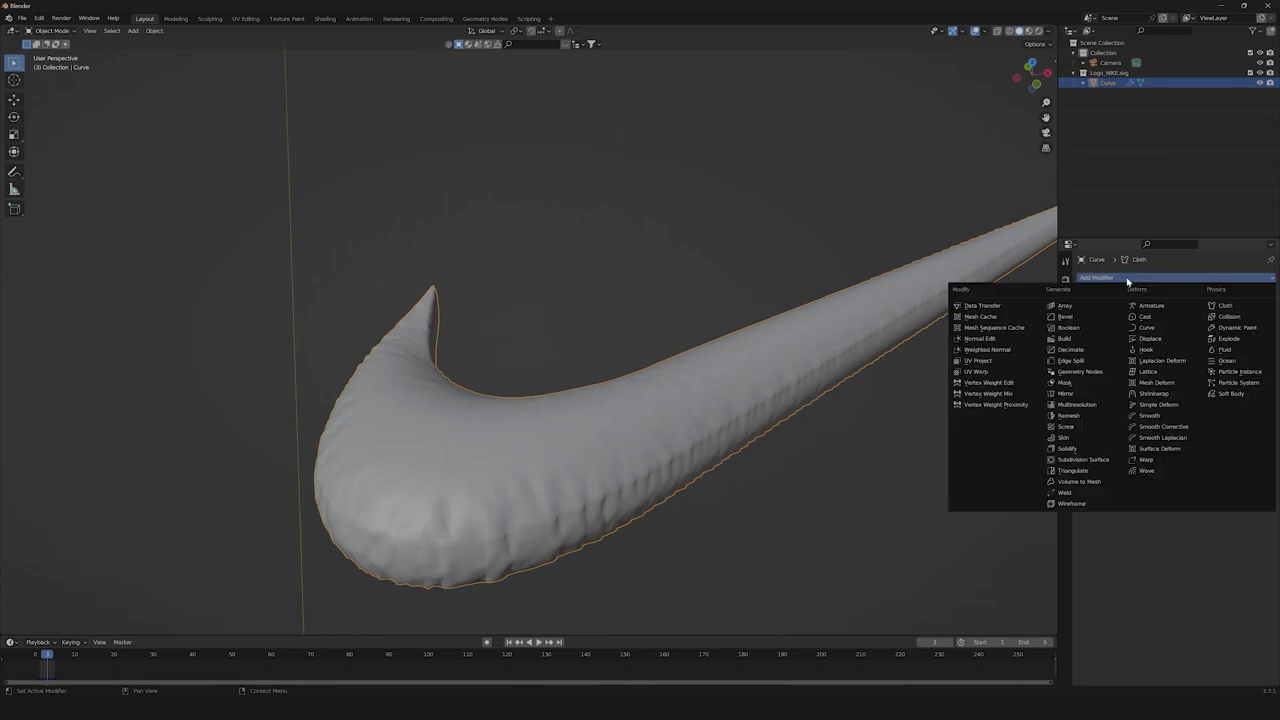
click(1085, 461)
drag(1248, 449, 1262, 449)
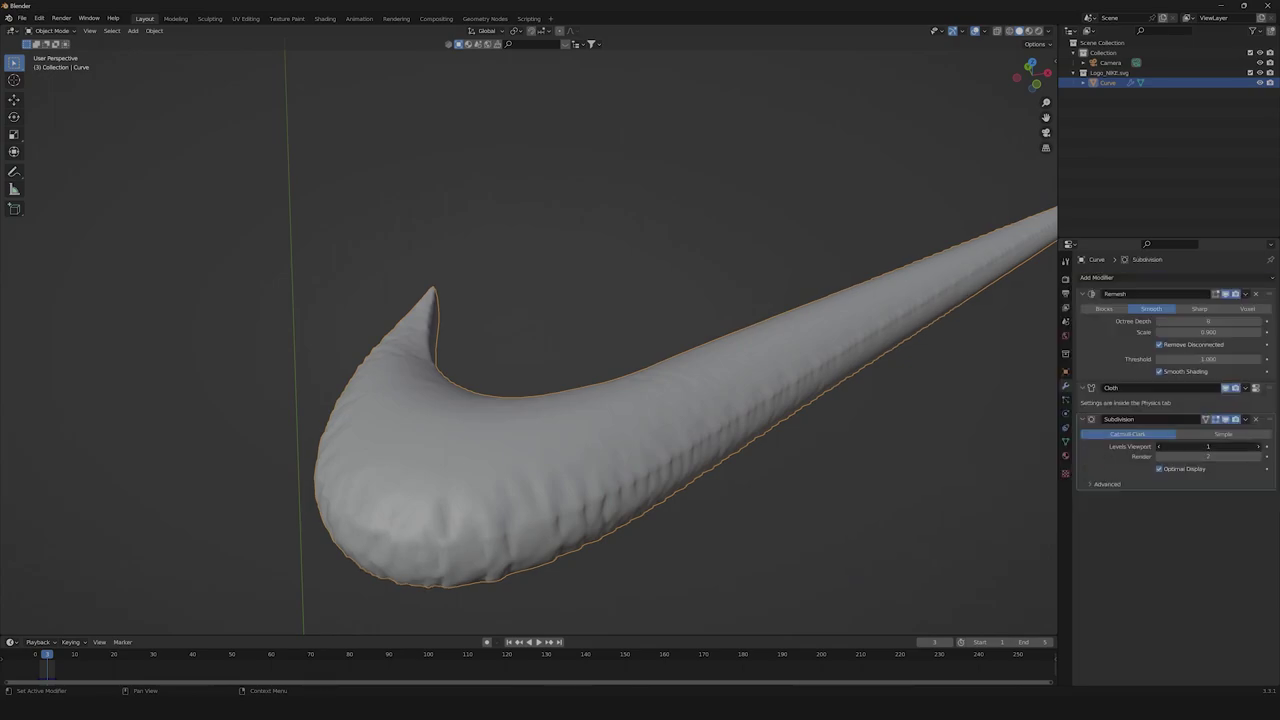
click(556, 552)
middle_drag(706, 517, 521, 455)
- Switch the render engine to Cycles with the Experimental feature set and GPU Compute as the device
click(1065, 279)
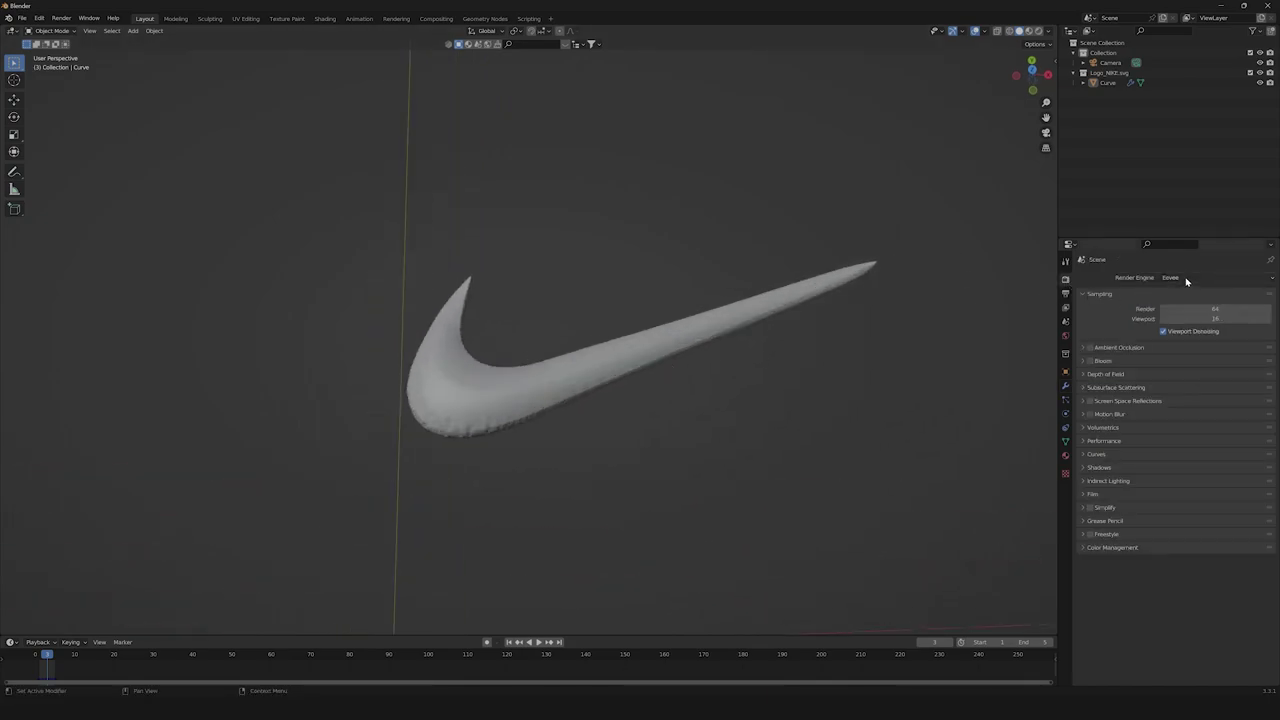
click(1186, 278)
click(1180, 310)
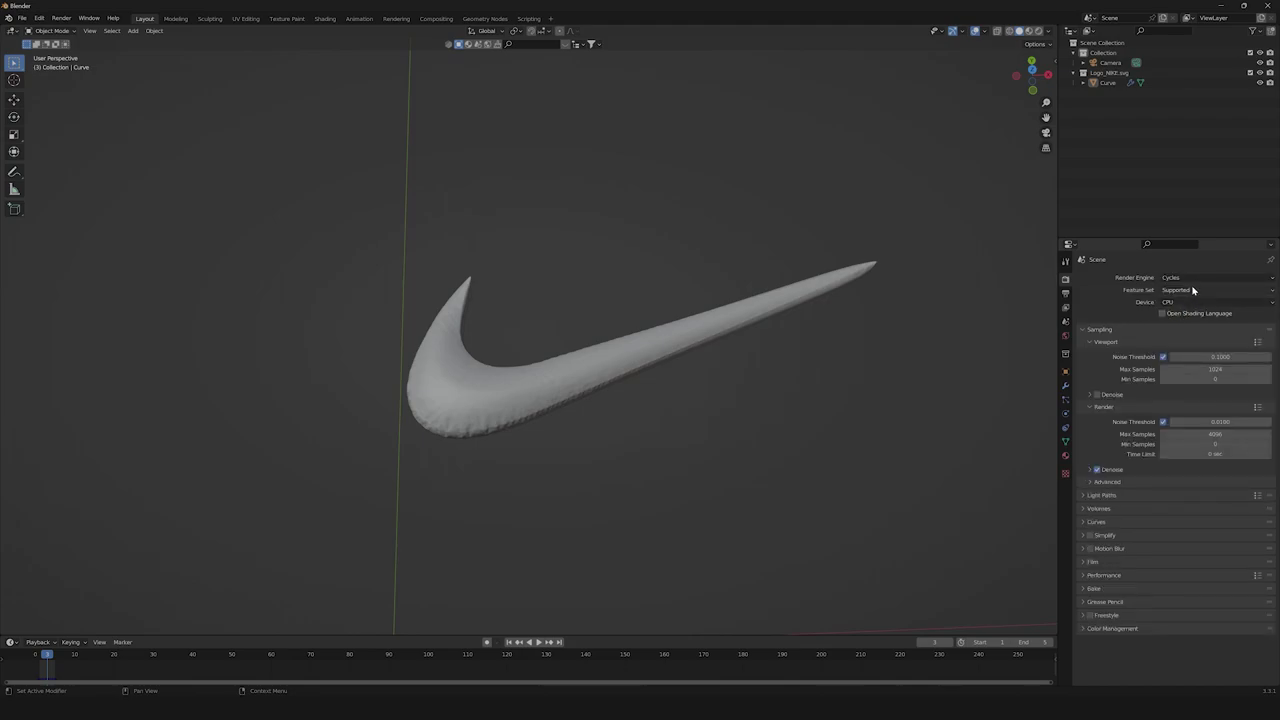
click(1192, 291)
click(1178, 314)
click(1188, 303)
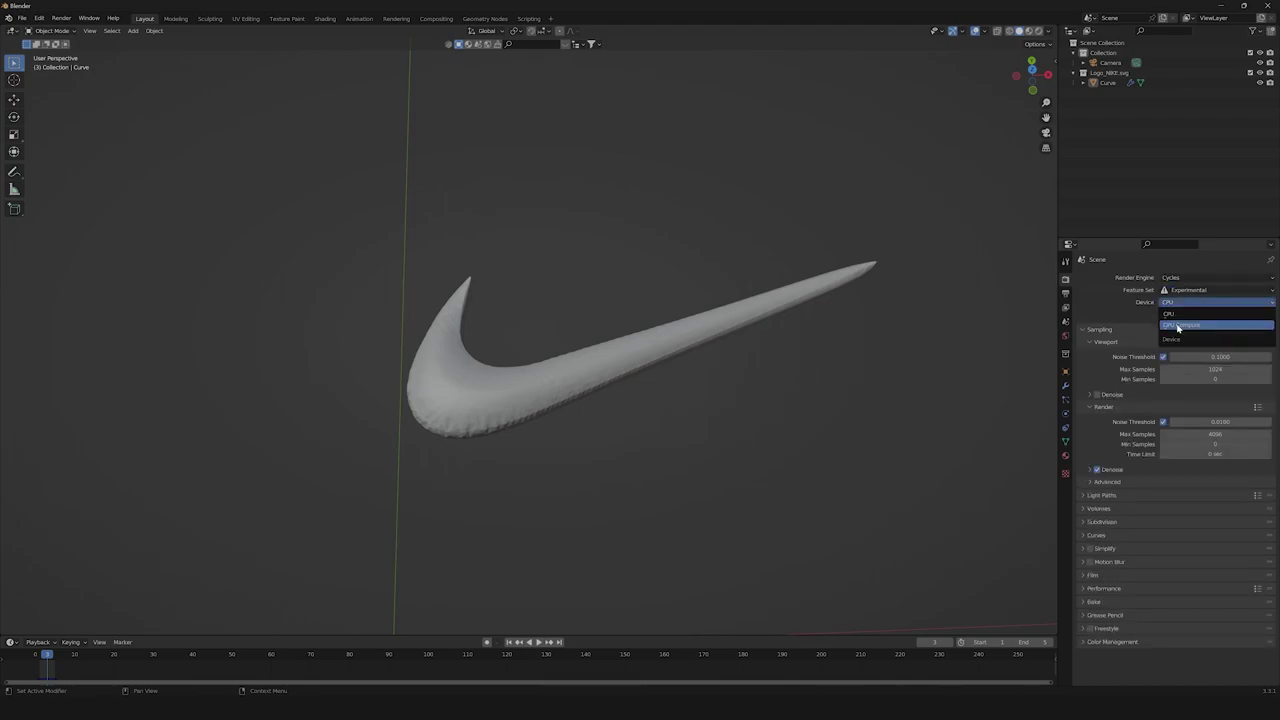
click(1180, 325)
- Enable viewport denoising and set both the viewport and render denoisers to OptiX
click(1098, 384)
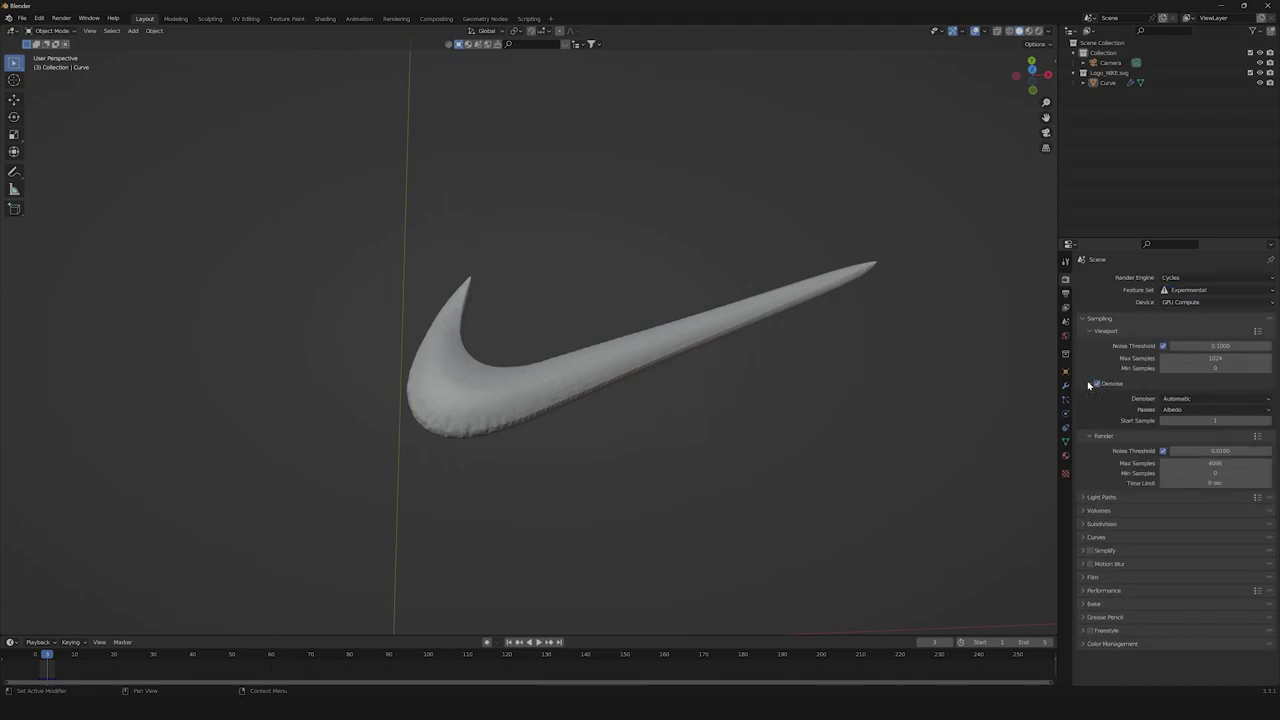
click(1186, 399)
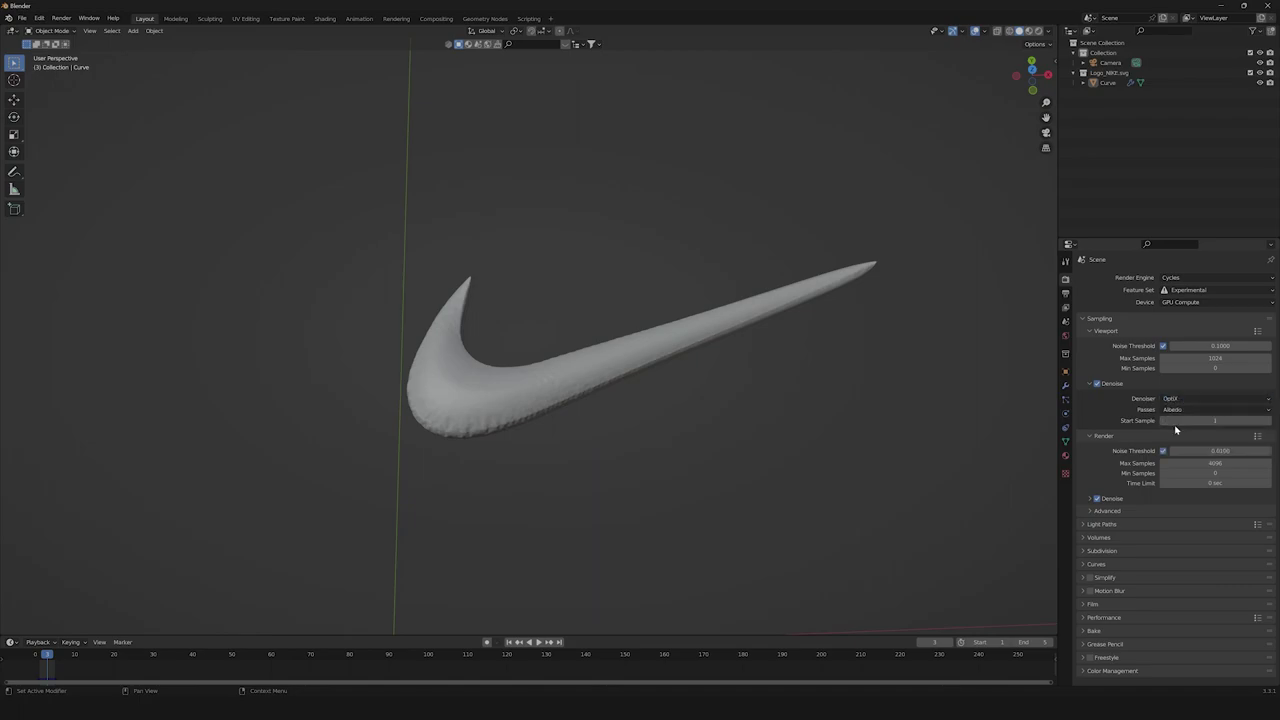
click(1178, 422)
click(1090, 498)
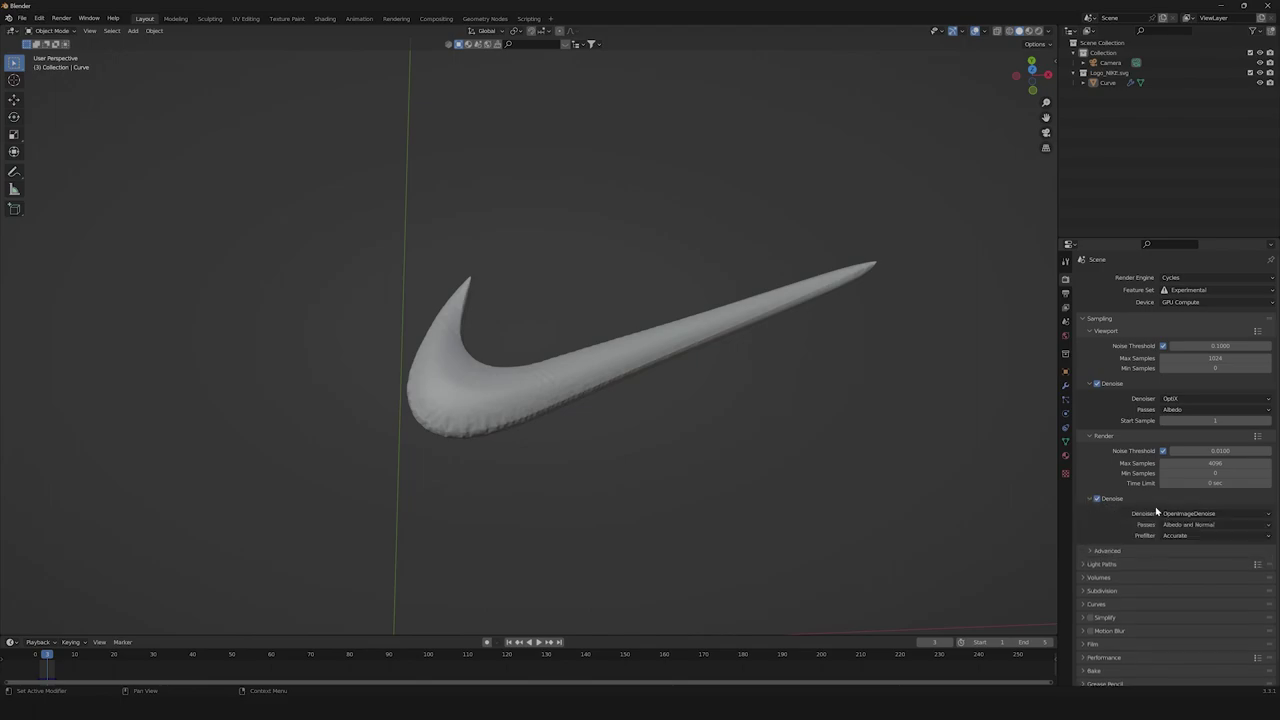
click(1214, 513)
click(1195, 526)
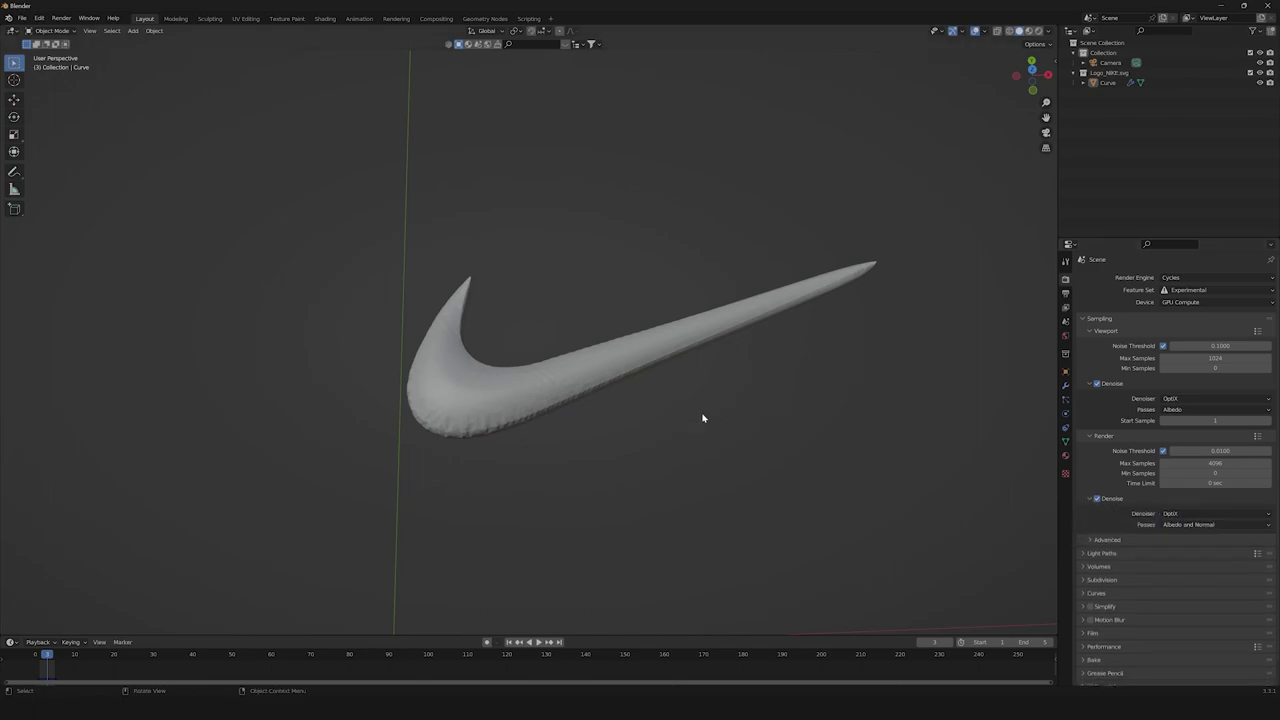
- Split the 3D viewport vertically into a narrow view and a wider working view beside it
shift+middle_drag(703, 418, 826, 369)
right_click(1057, 56)
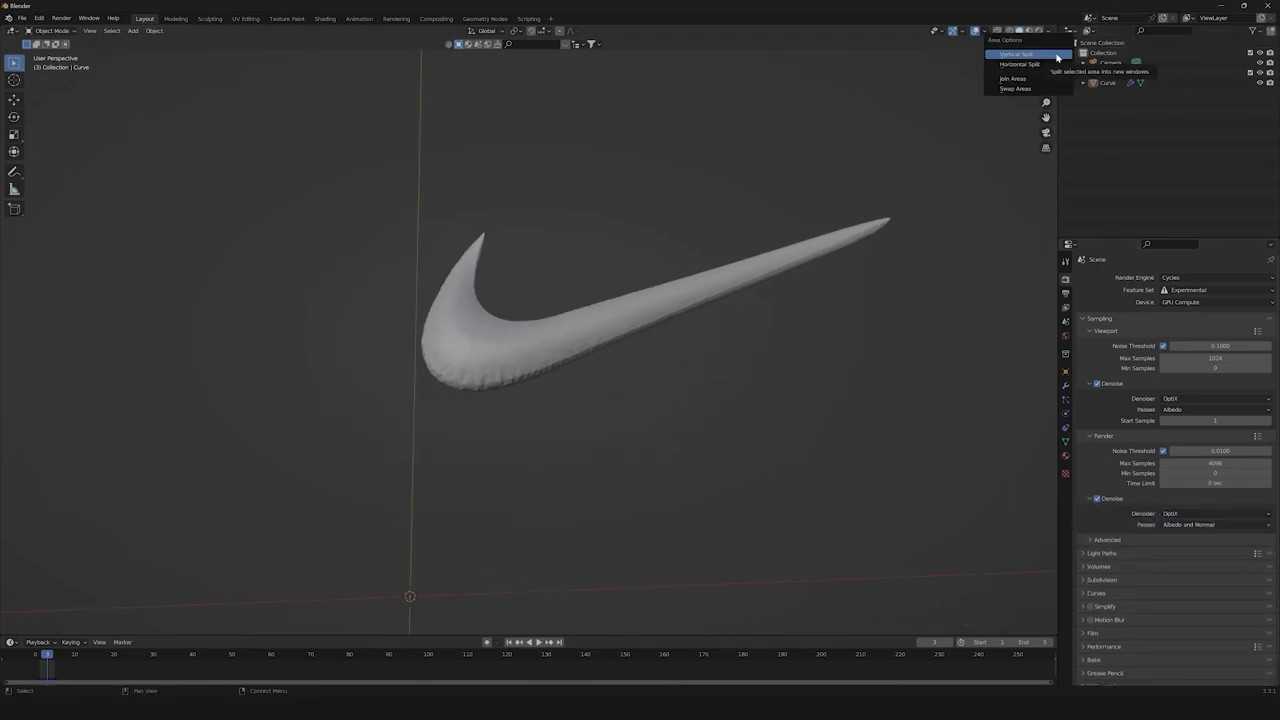
click(1057, 56)
click(341, 114)
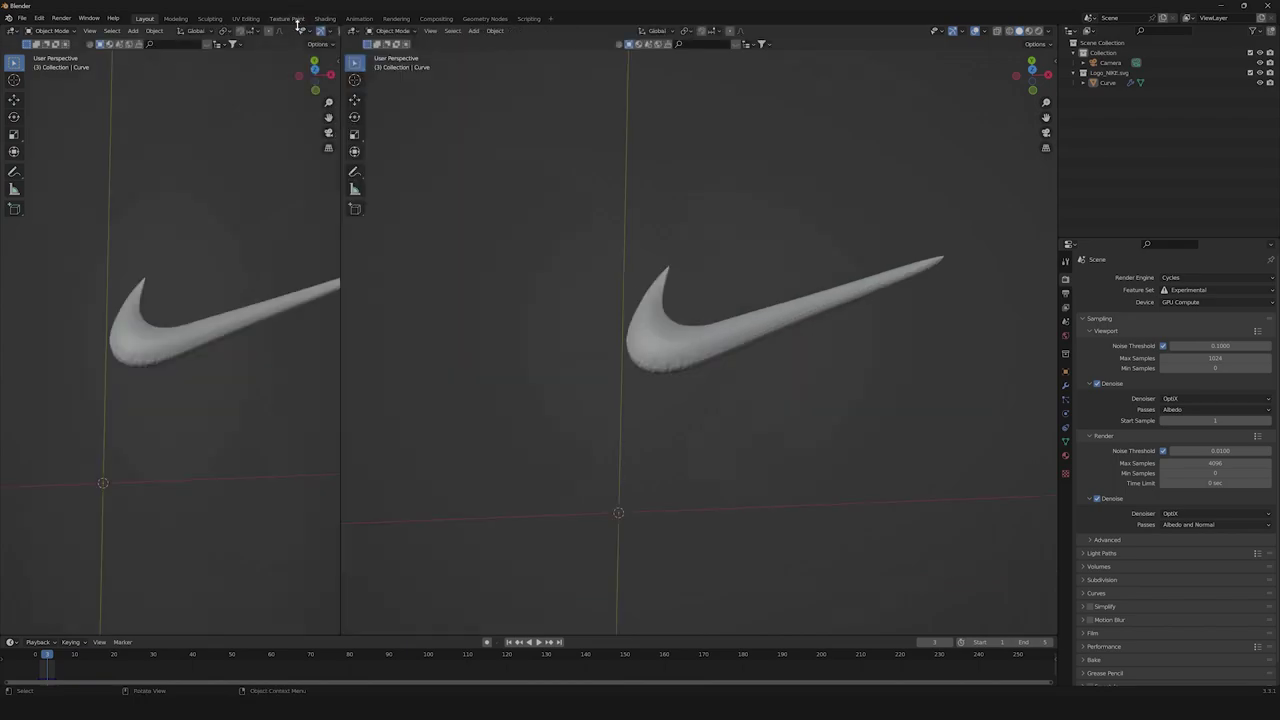
- Hide the overlays and gizmos in the narrow viewport and switch it to rendered shading with the logo framed
scroll(298, 30, down, 3)
click(262, 31)
click(243, 32)
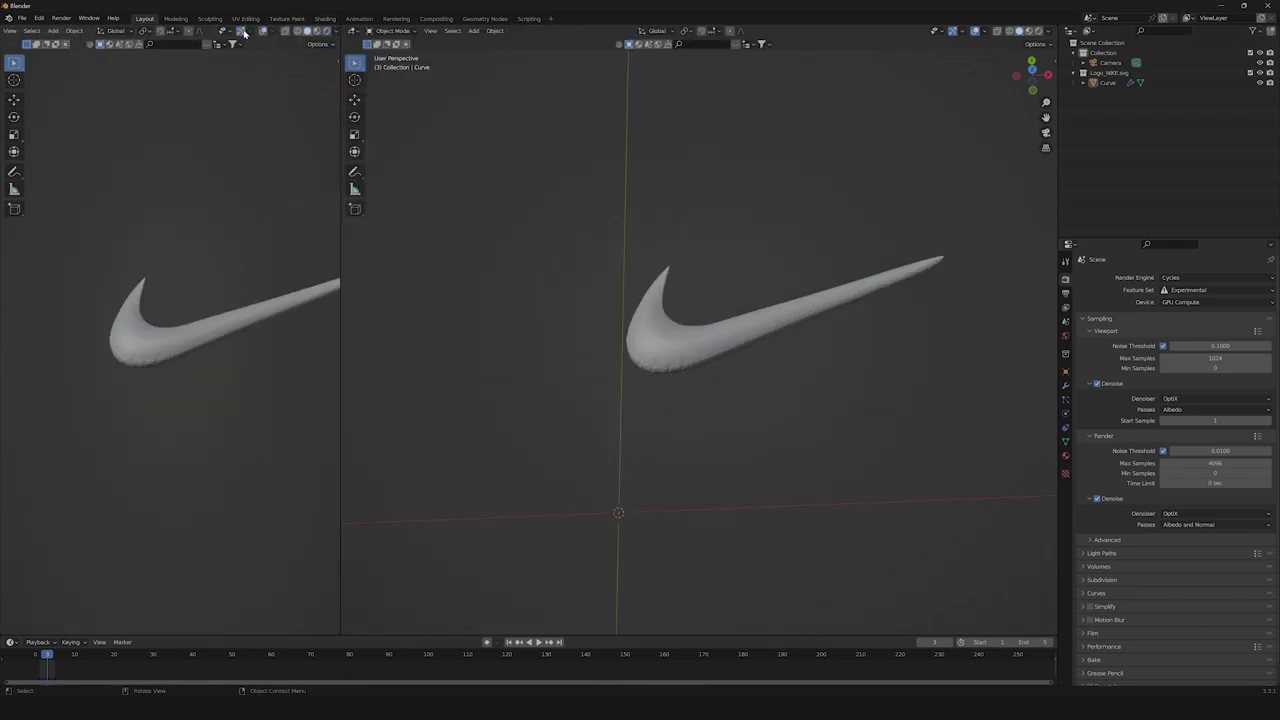
click(326, 31)
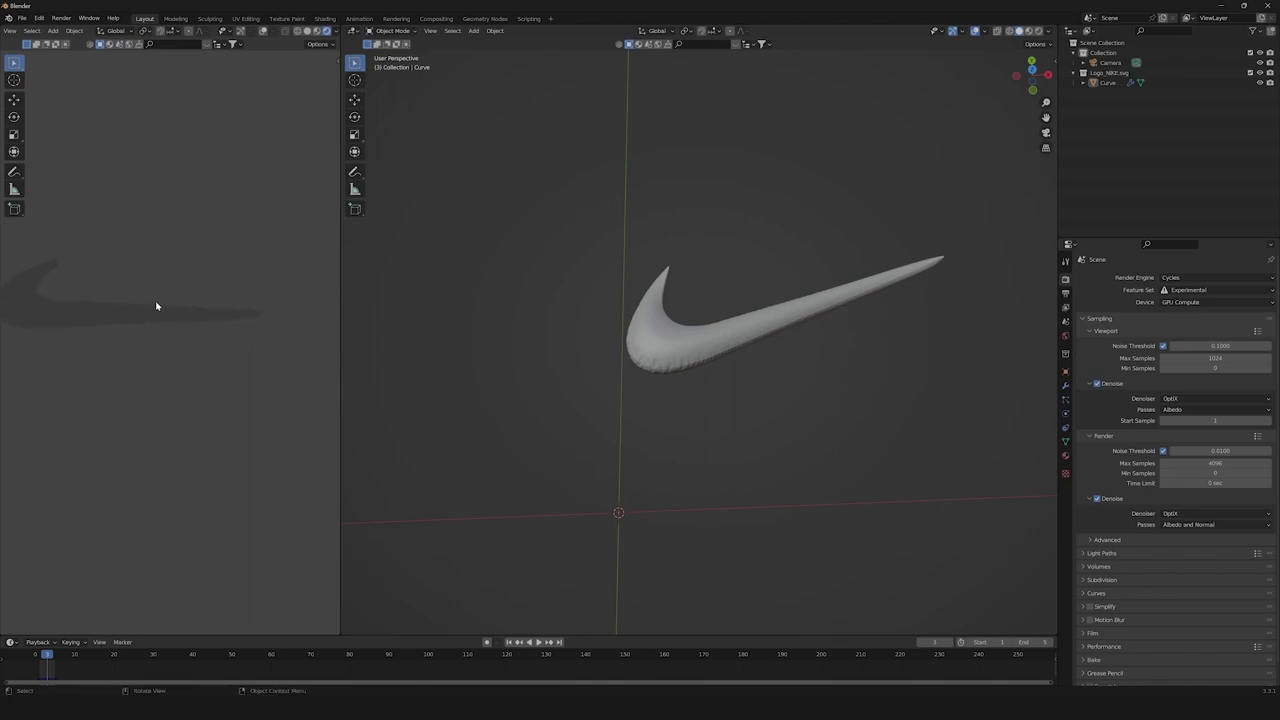
shift+middle_drag(156, 306, 246, 318)
scroll(811, 371, down, 4)
- Add a mesh plane as a ground surface and lower it along Z to just beneath the logo
key(shift+a)
mouse_move(770, 371)
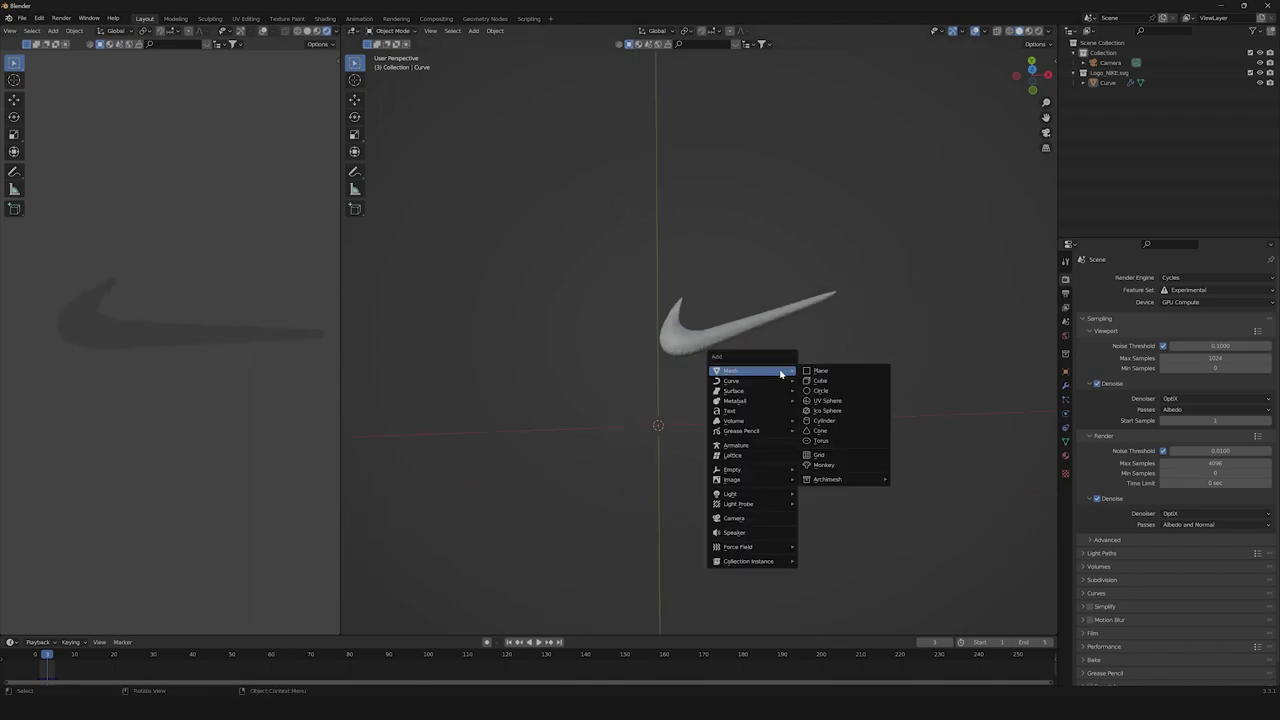
click(821, 374)
middle_drag(766, 374, 764, 274)
key(g)
key(z)
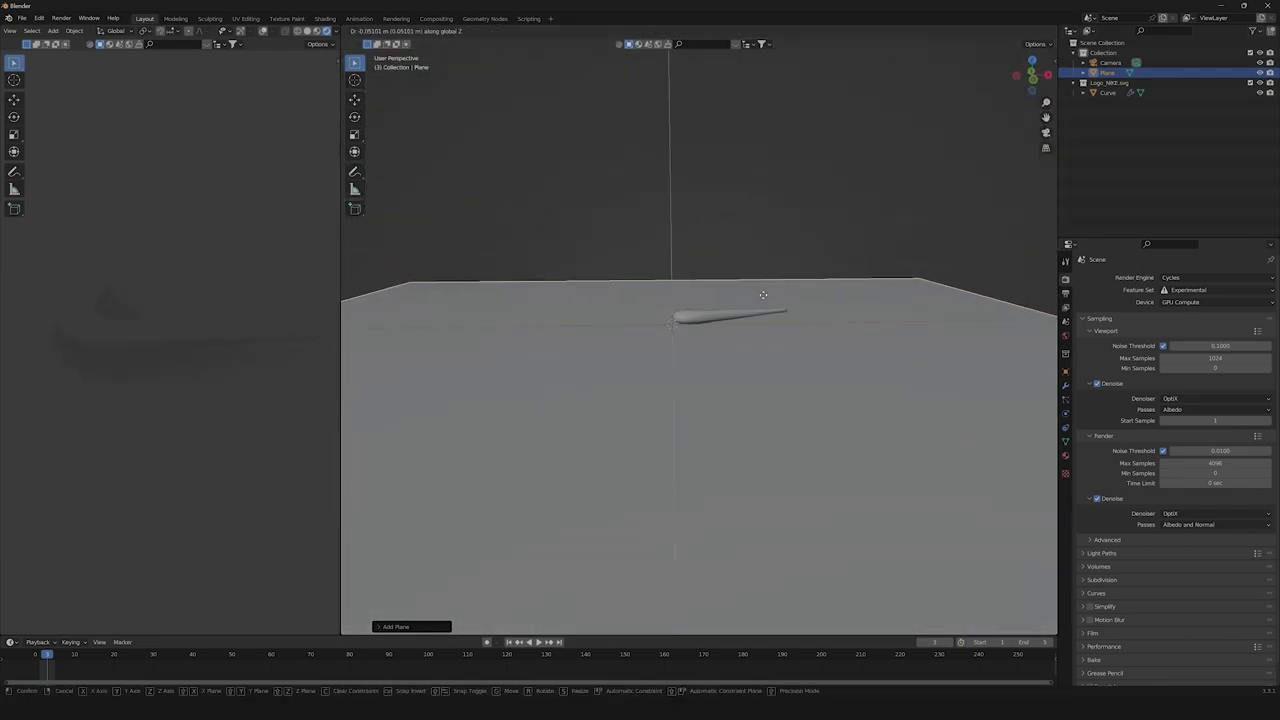
click(766, 290)
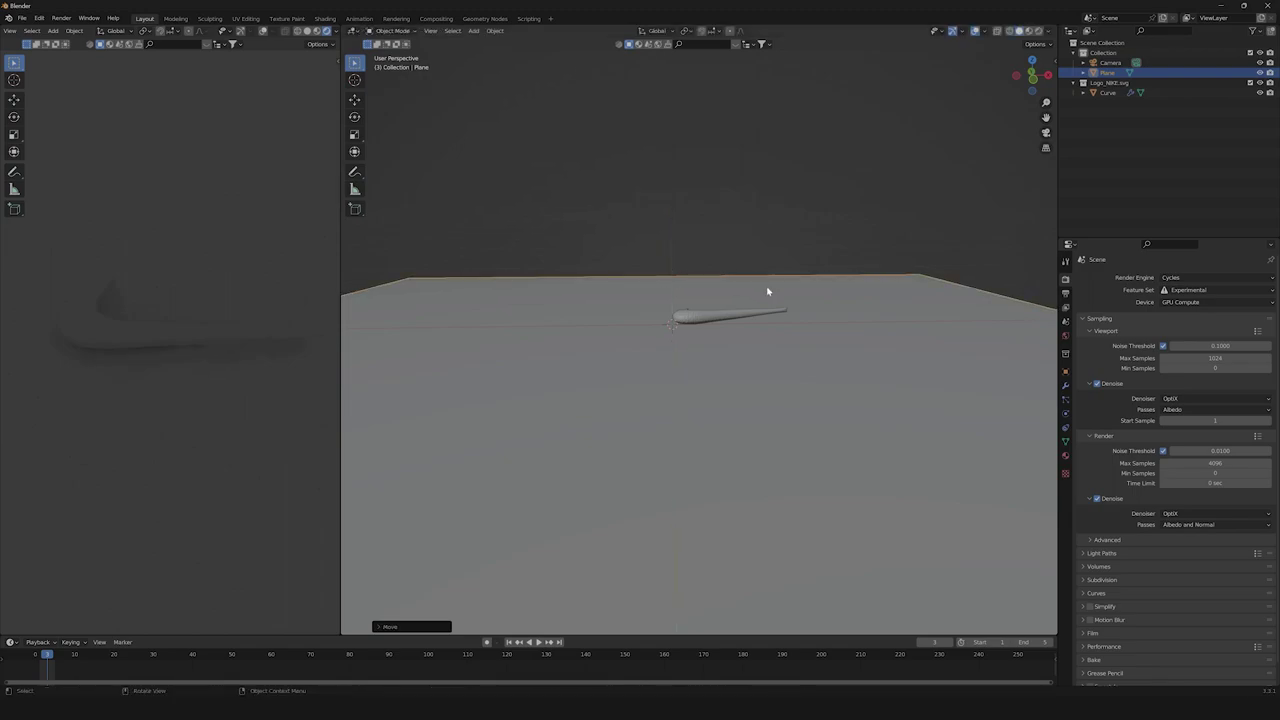
- Check the plane's clearance below the logo from the front, and view the whole plane from above with nothing selected
click(1032, 83)
scroll(767, 398, up, 3)
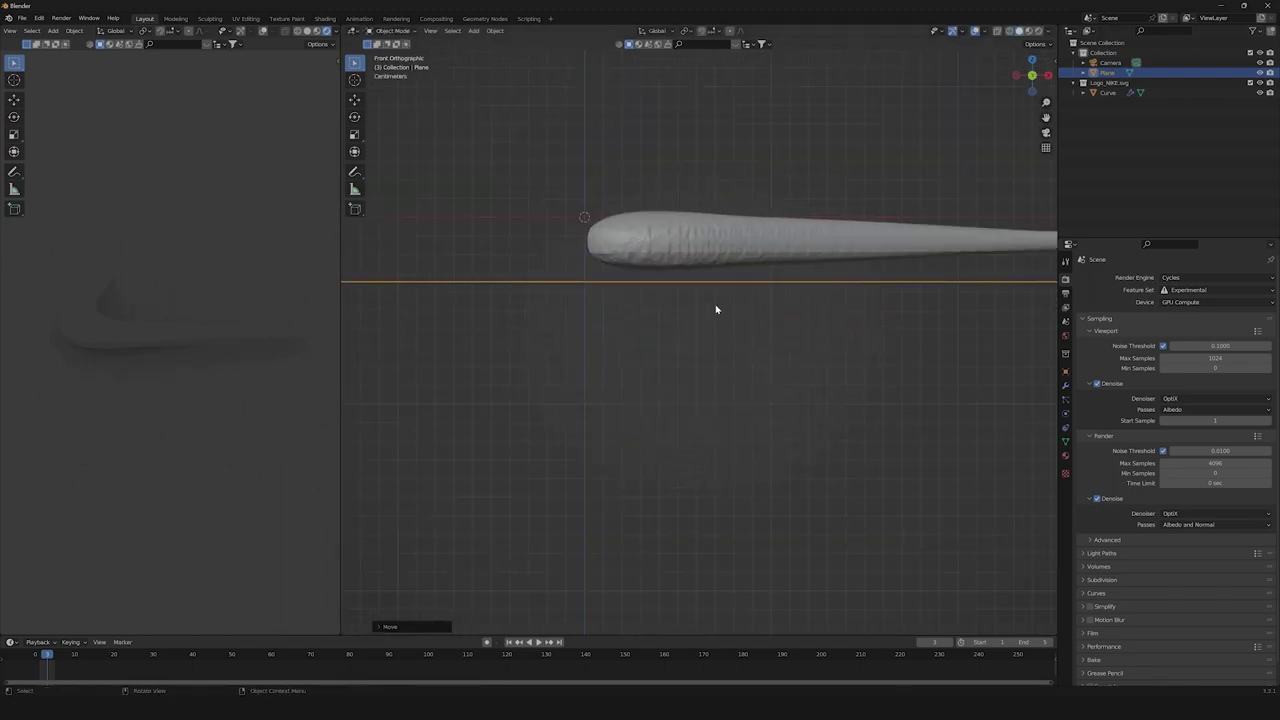
click(757, 228)
scroll(757, 228, down, 2)
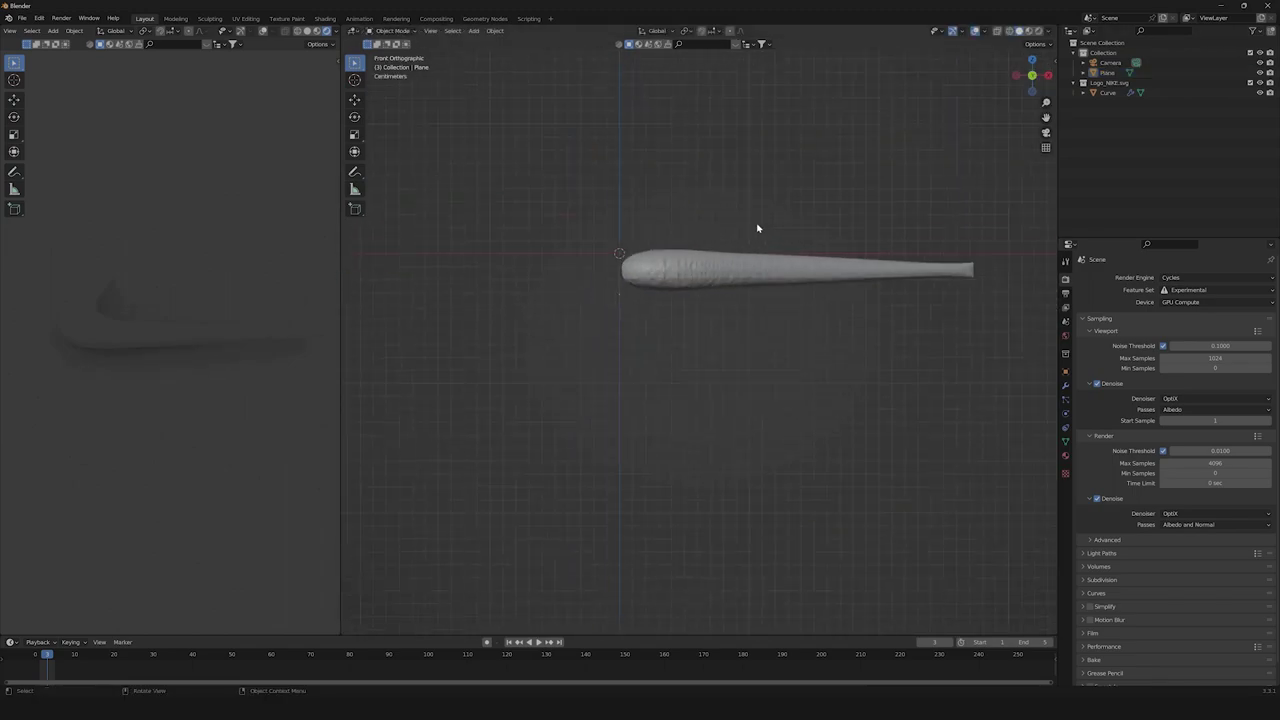
middle_drag(757, 228, 744, 332)
scroll(740, 368, down, 3)
scroll(745, 337, up, 2)
scroll(120, 300, down, 4)
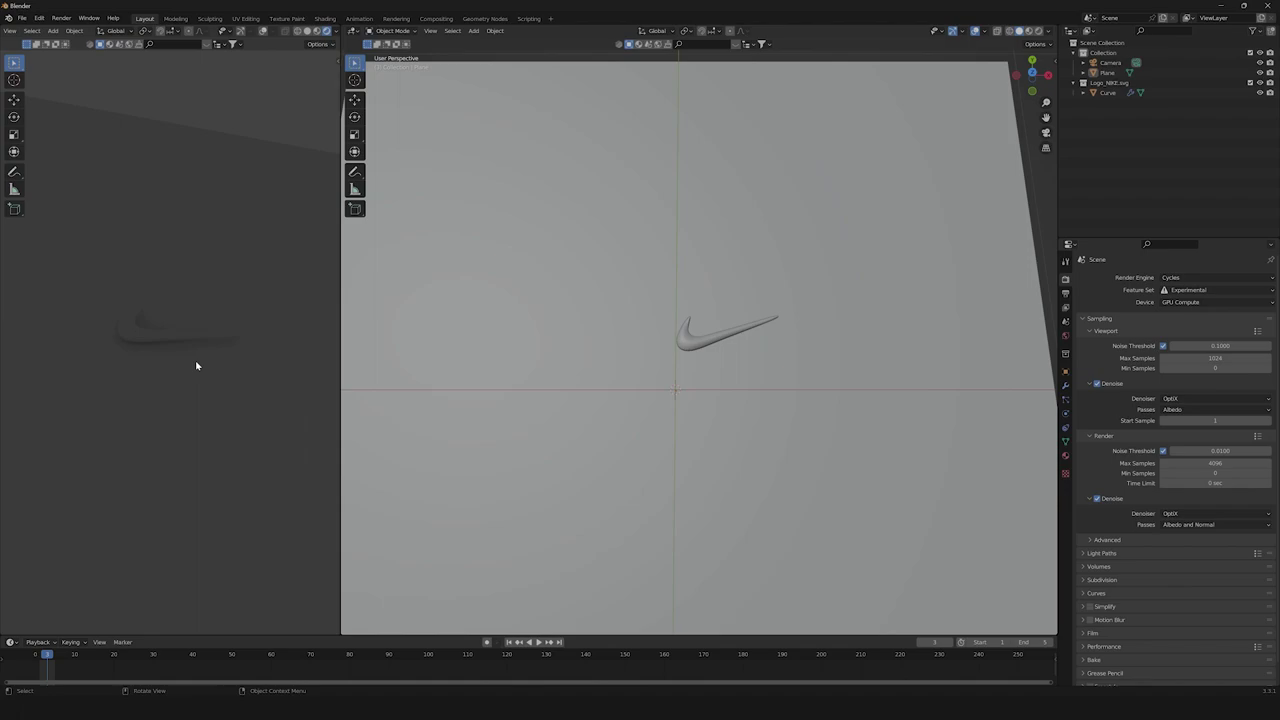
- Add an area light at the scene origin
click(813, 420)
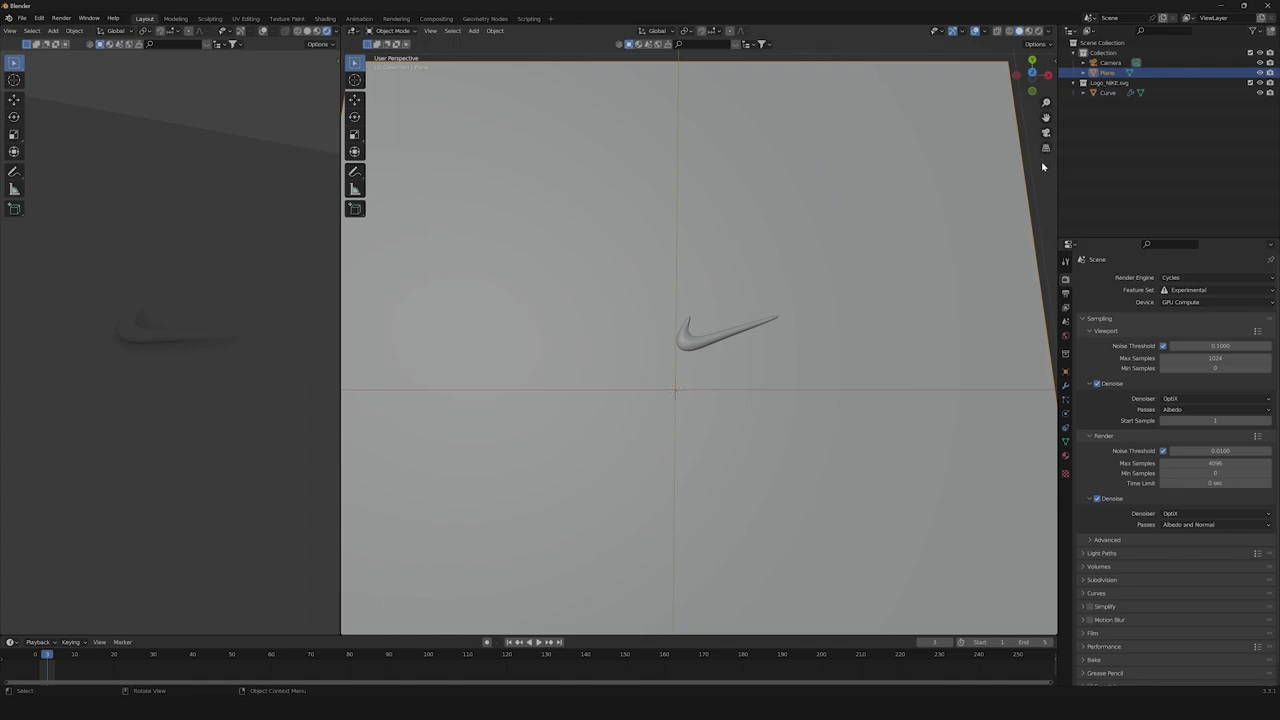
key(alt+a)
key(shift+a)
mouse_move(553, 552)
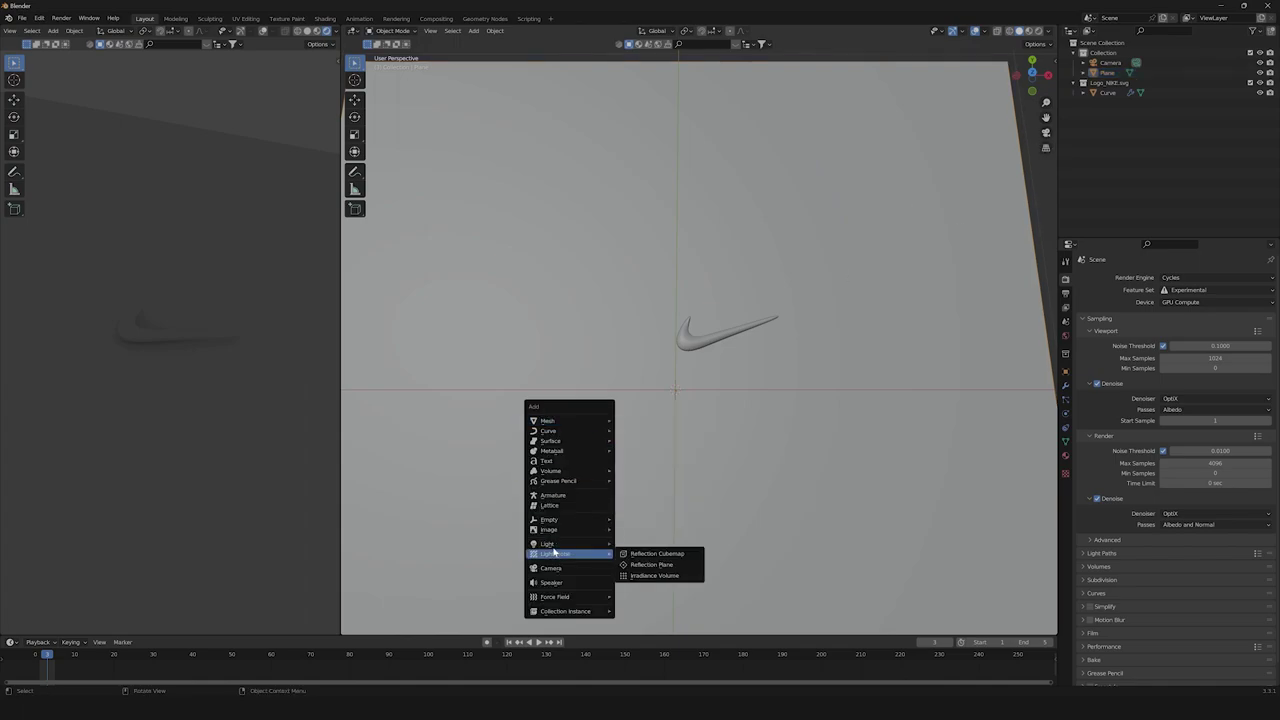
click(656, 575)
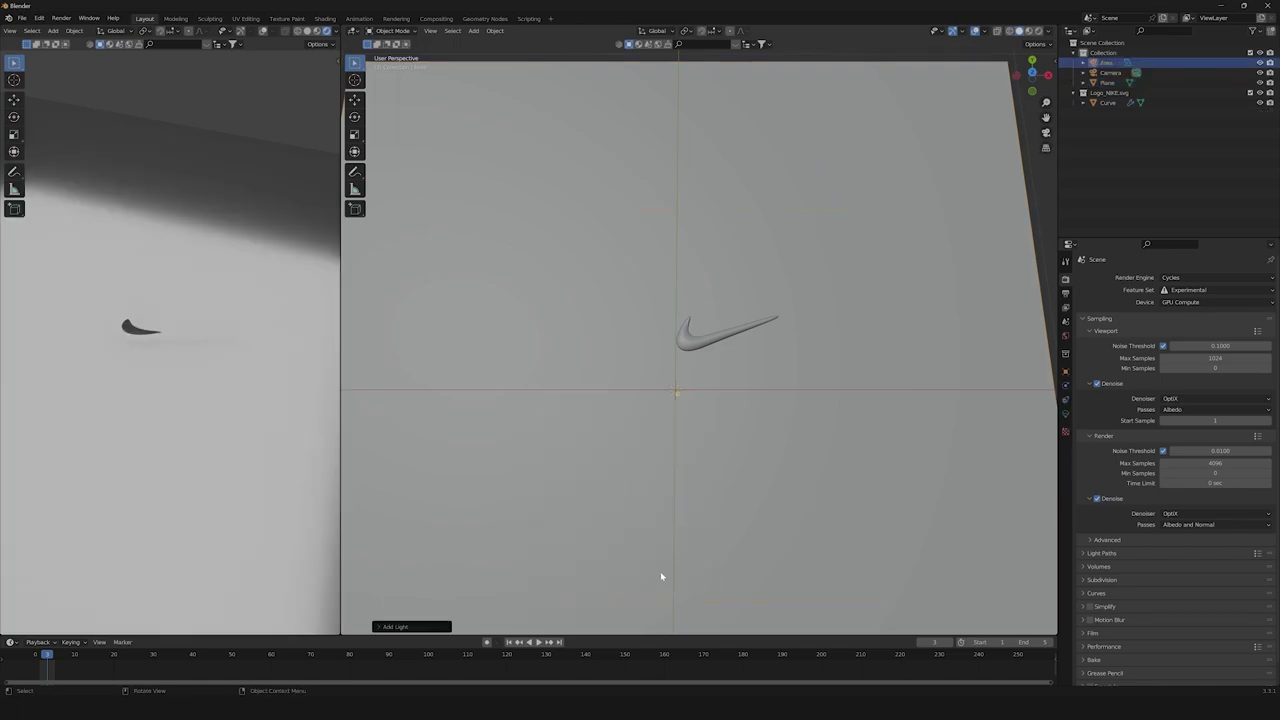
- Set the area light's location to 0.7 m on X and 0.08 m on Z
click(1065, 371)
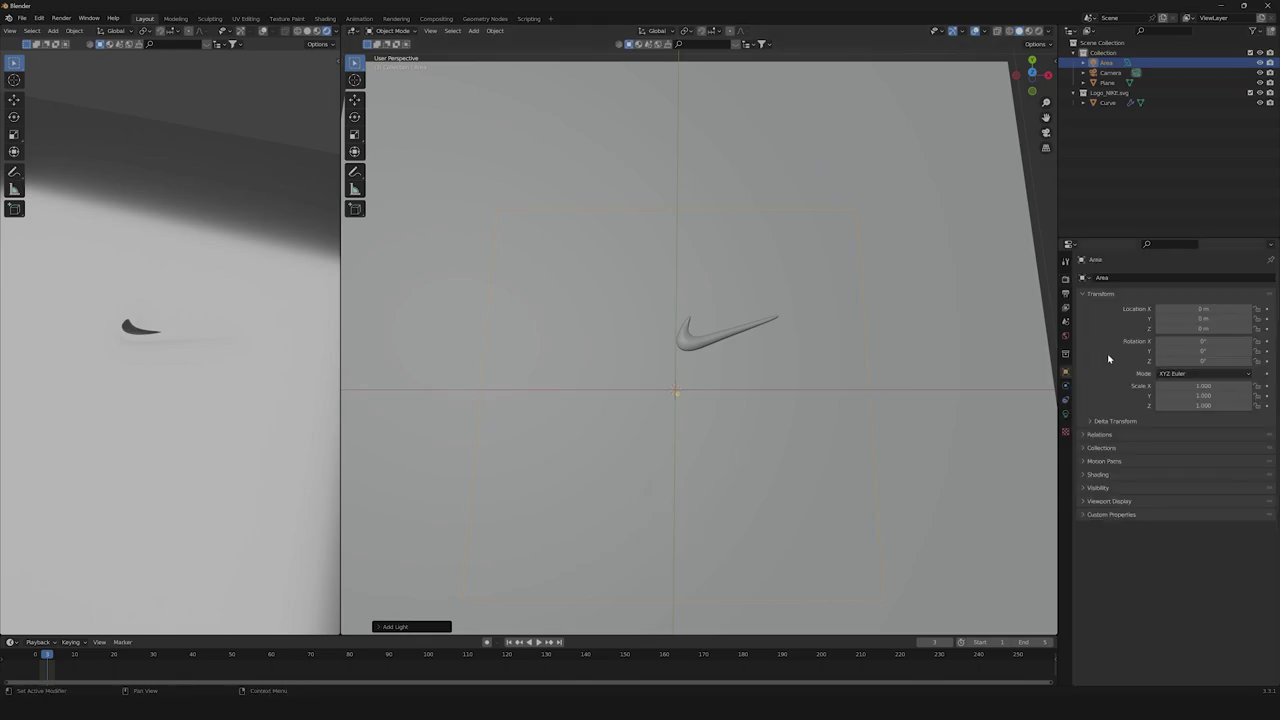
click(1197, 309)
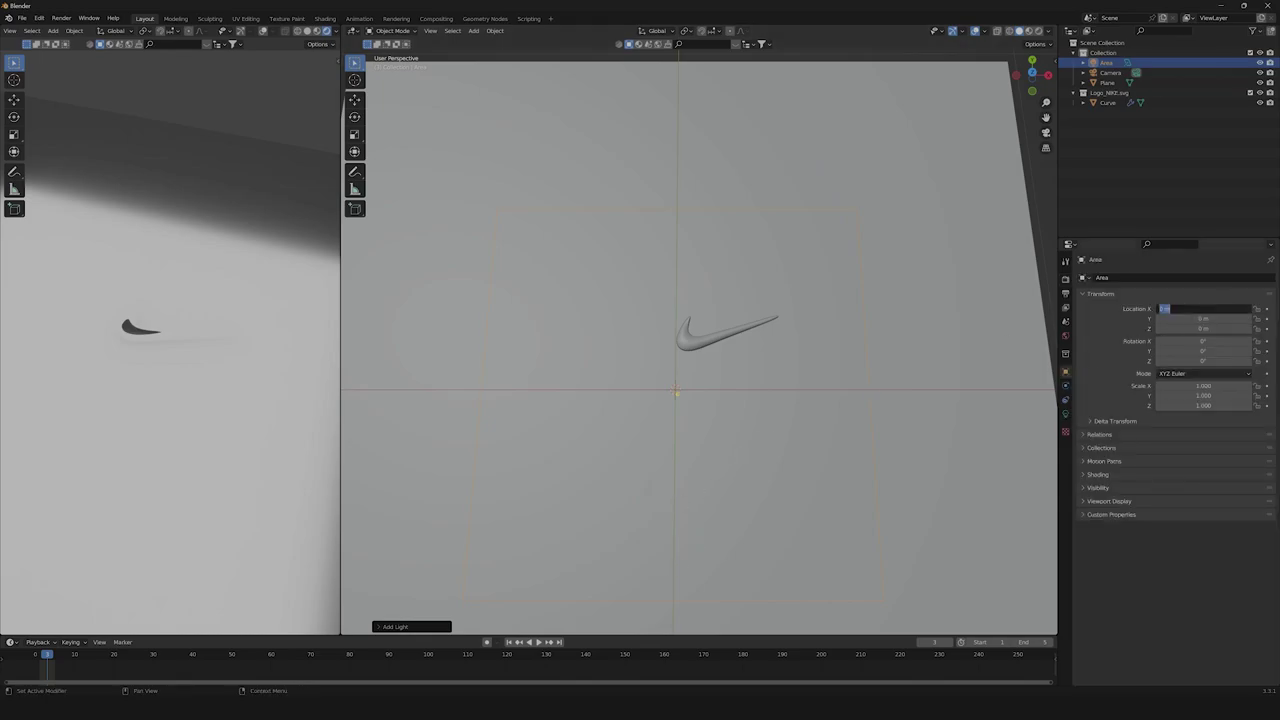
text(0.7)
key(Return)
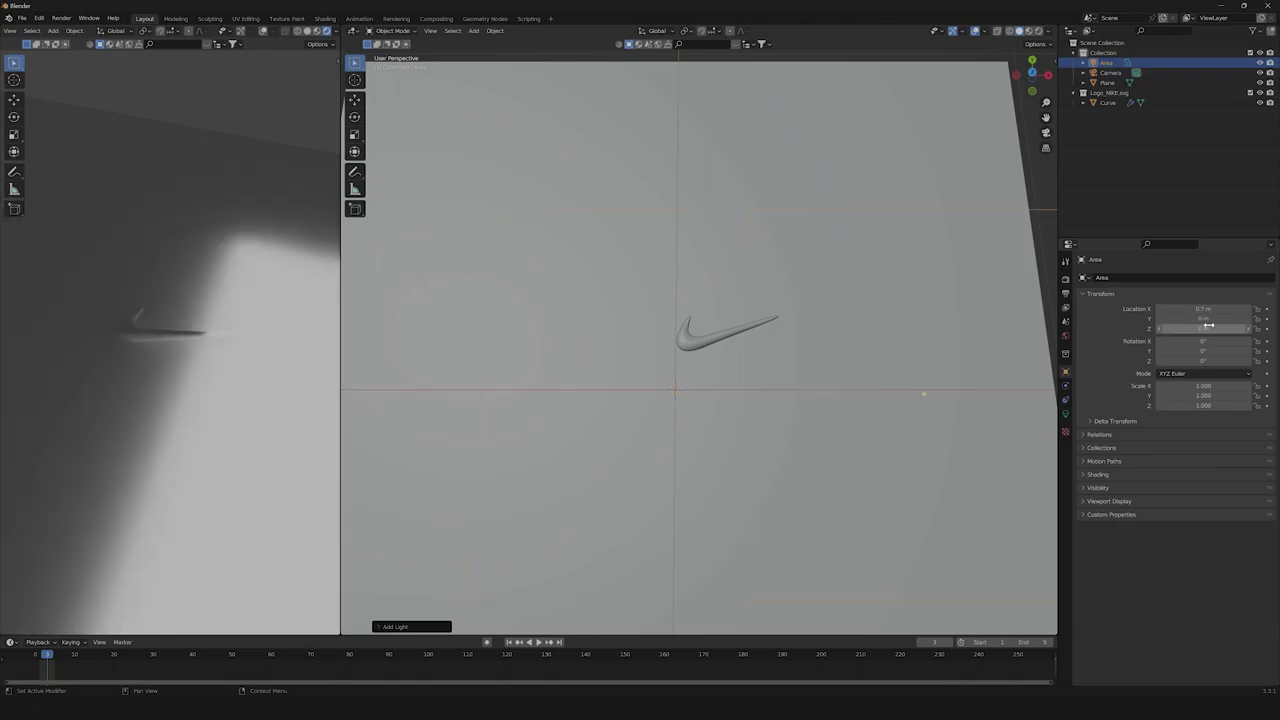
click(1208, 330)
text(0)
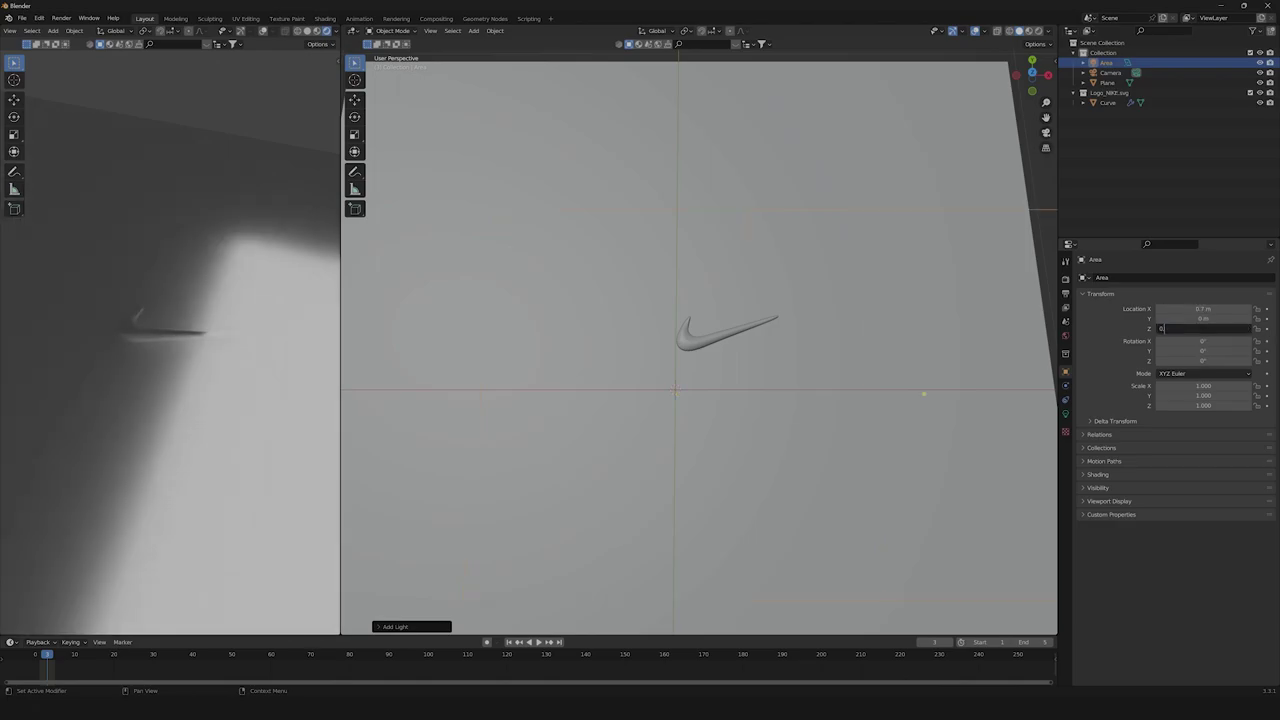
text(.0)
key(Return)
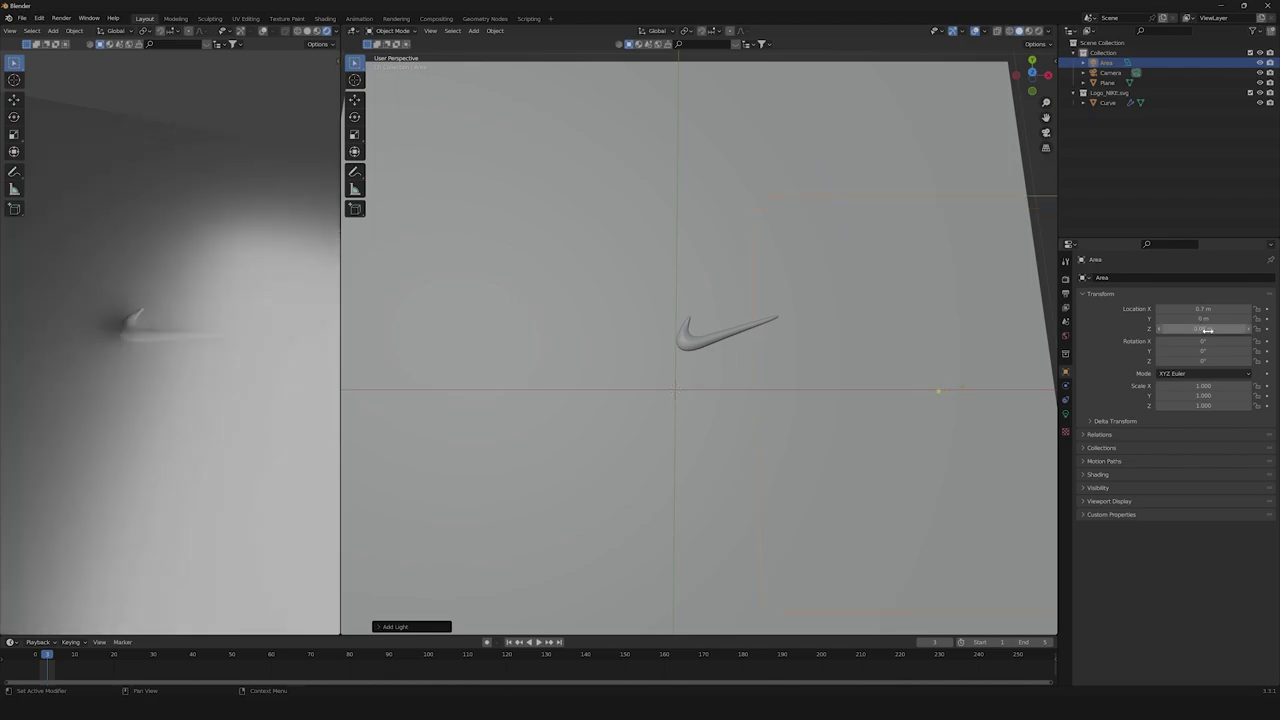
- Set the area light's Y rotation to 87° and its power to 10 W
click(1214, 350)
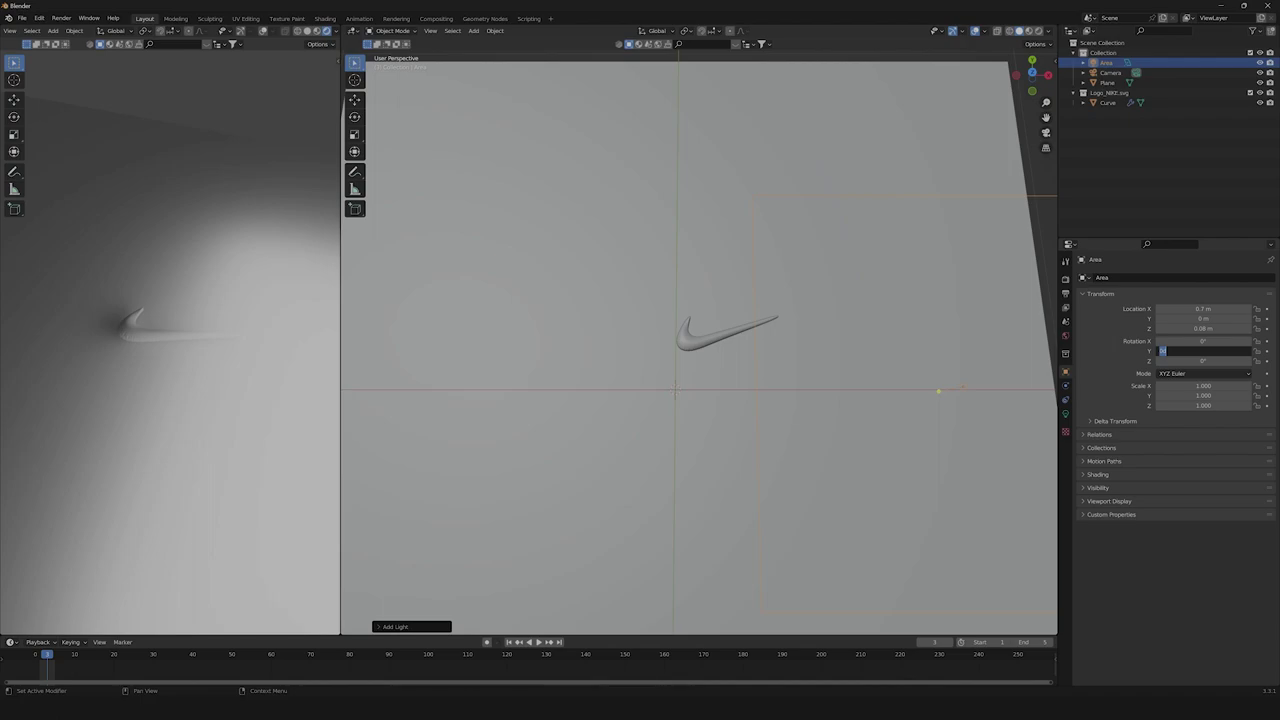
text(60)
key(Return)
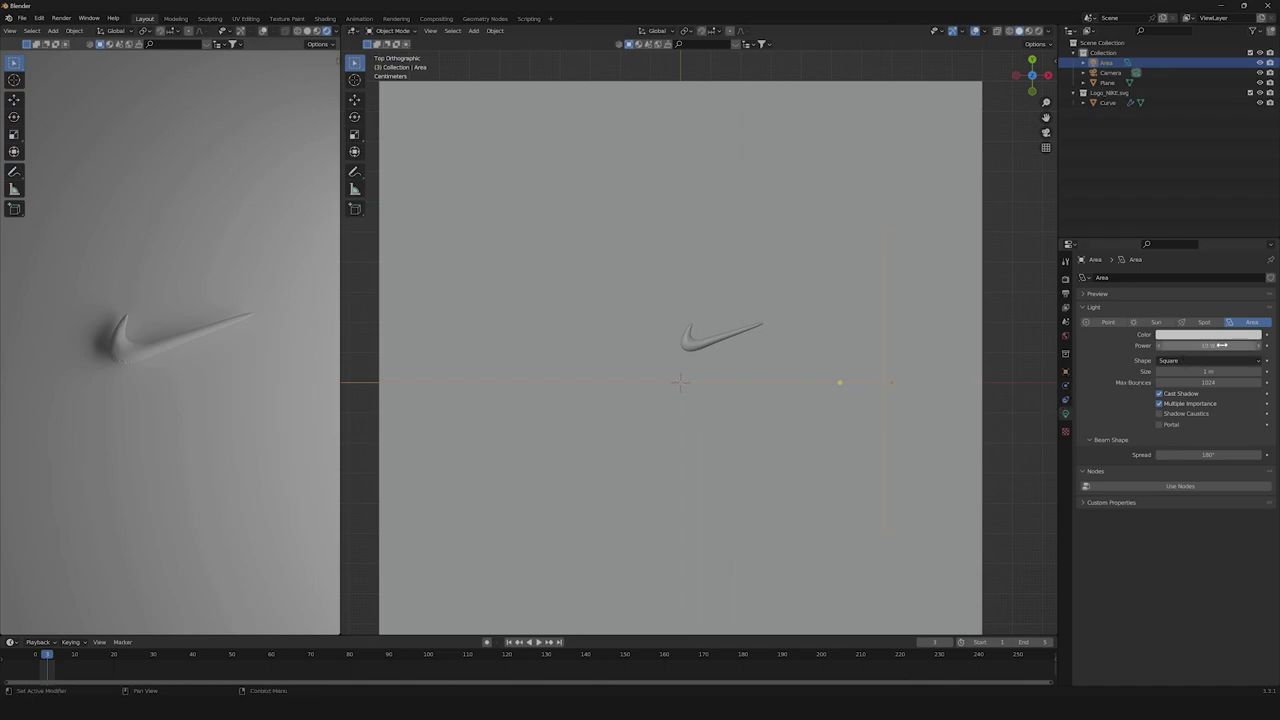
click(1205, 345)
click(1011, 363)
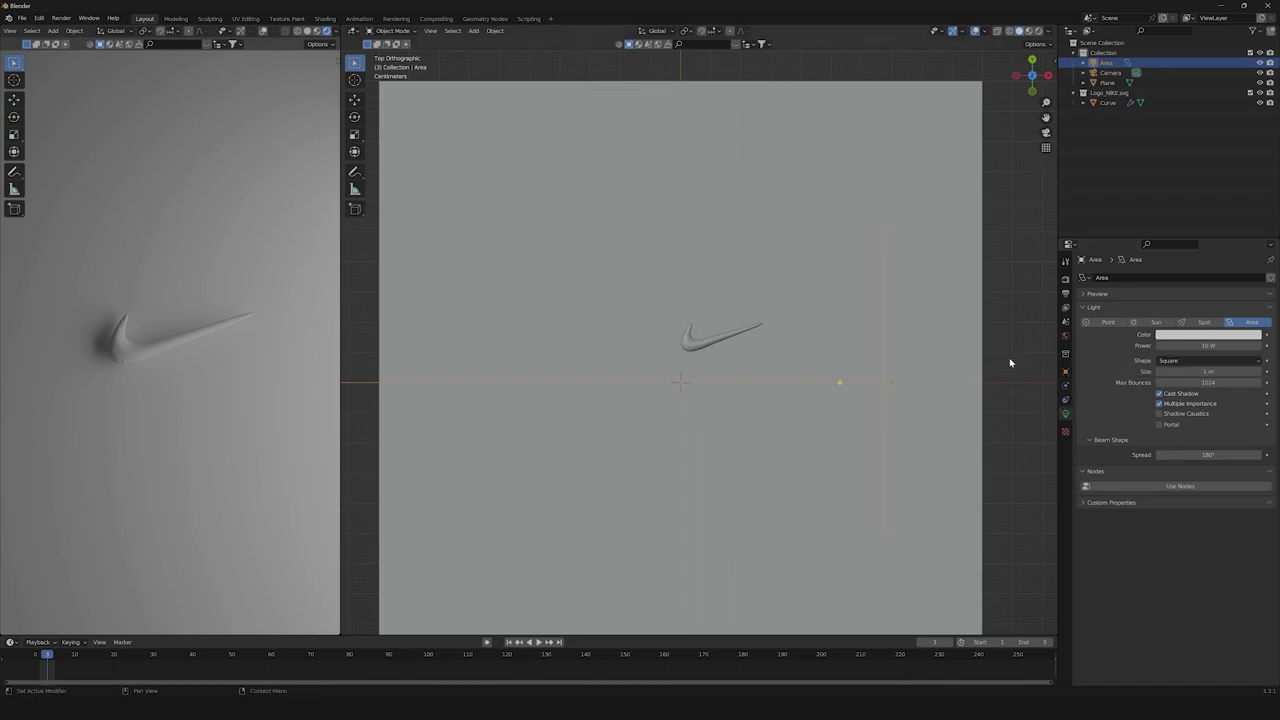
- Duplicate the area light, place the copy just beyond the plane's far edge and rotate it to face the logo
click(880, 308)
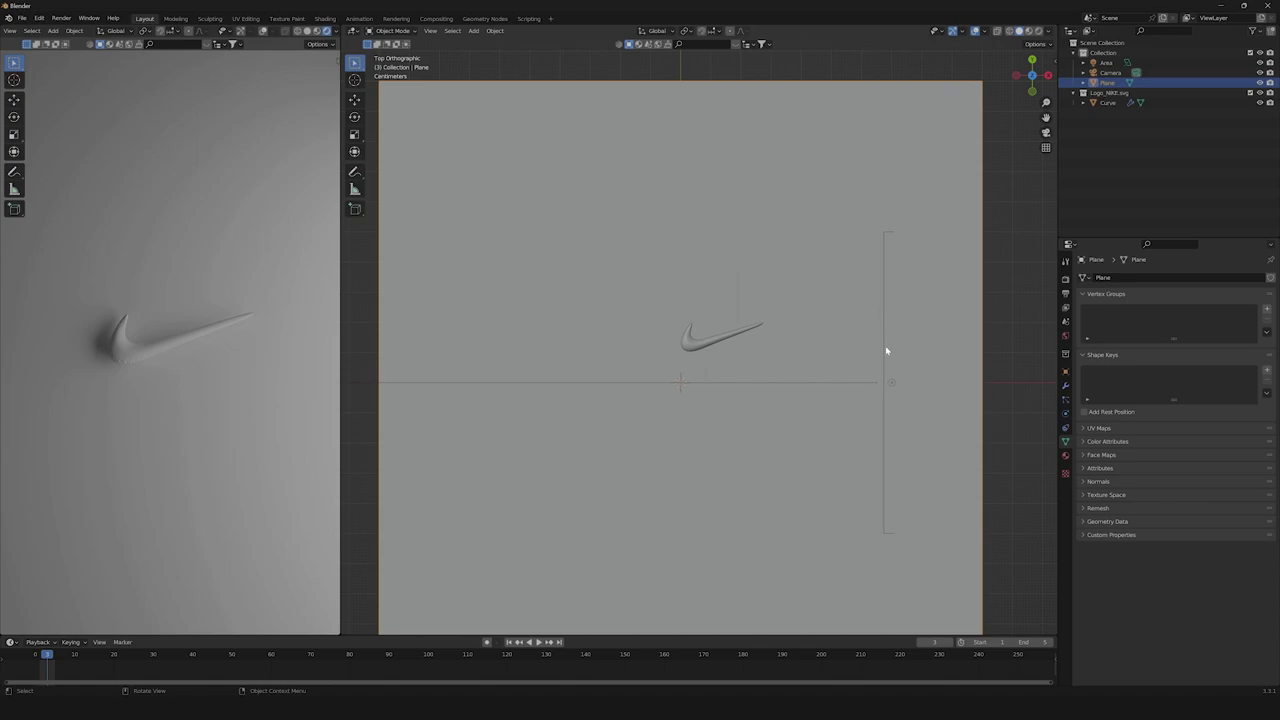
click(886, 351)
scroll(800, 365, down, 3)
key(shift+d)
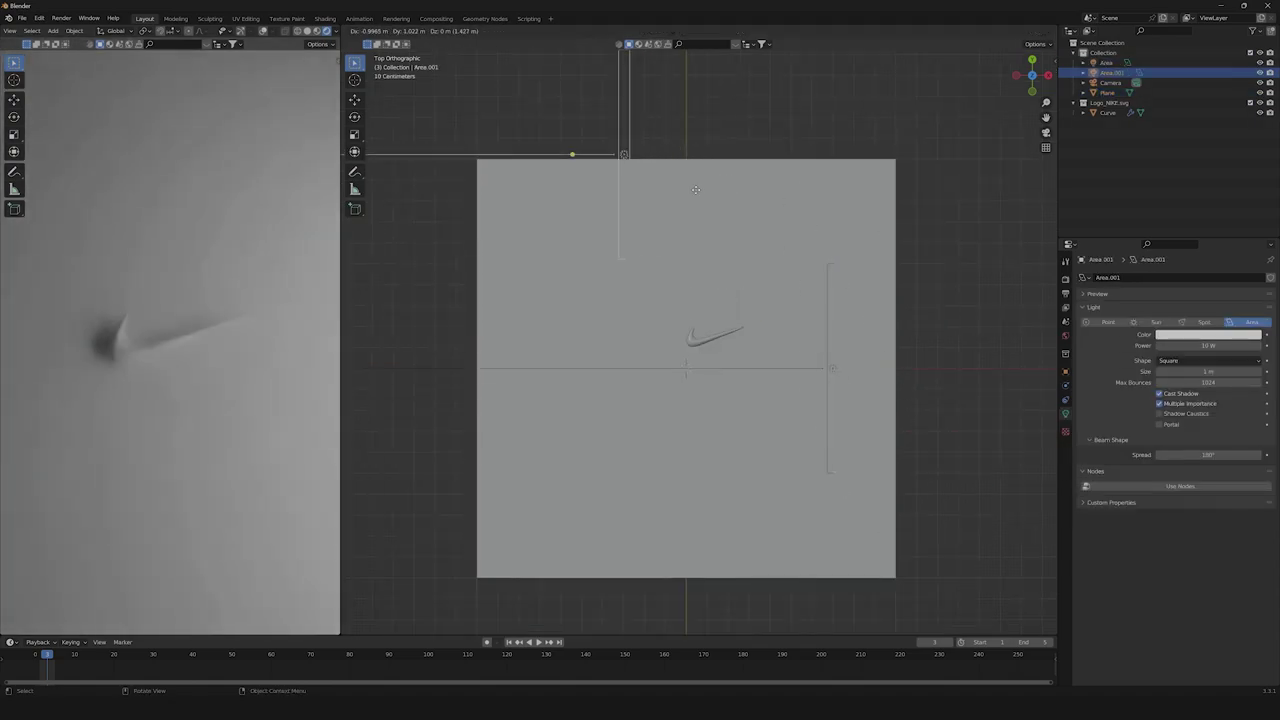
click(683, 223)
key(r)
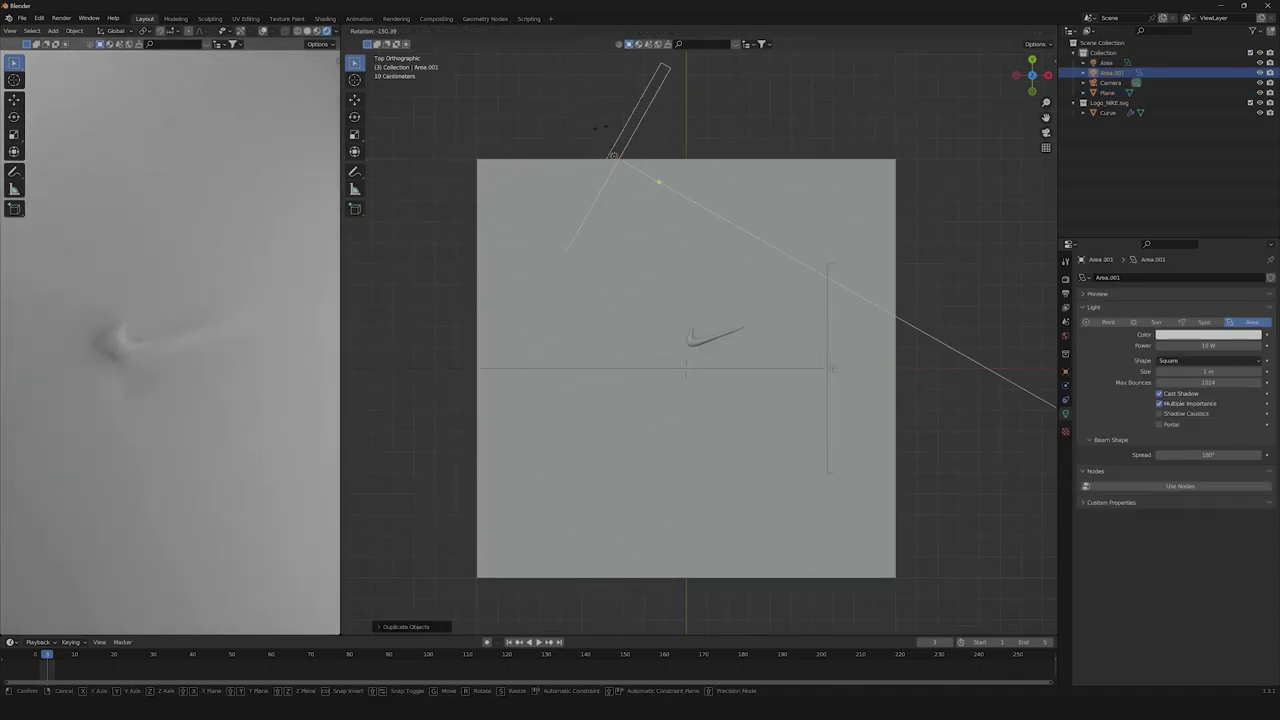
click(1000, 400)
- Set the duplicated area light's location to -0.1 m on X, 0.7 m on Y and 0.34 m on Z
click(1066, 372)
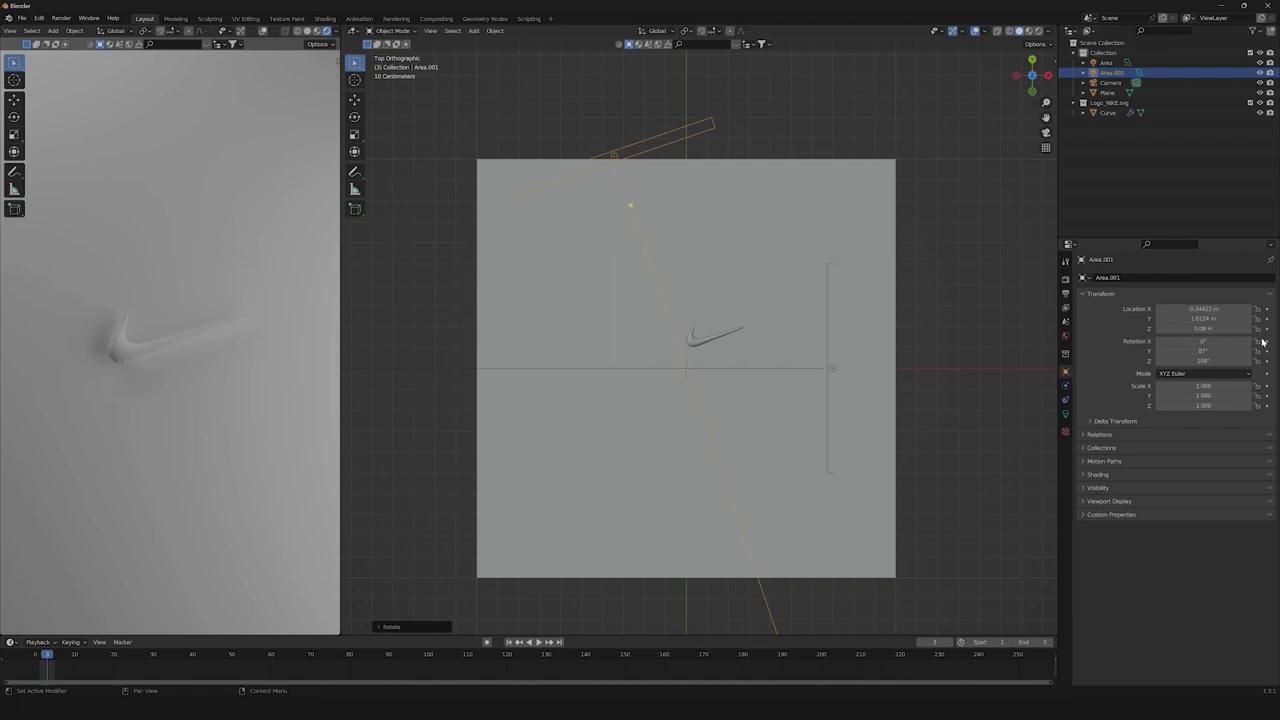
click(1202, 309)
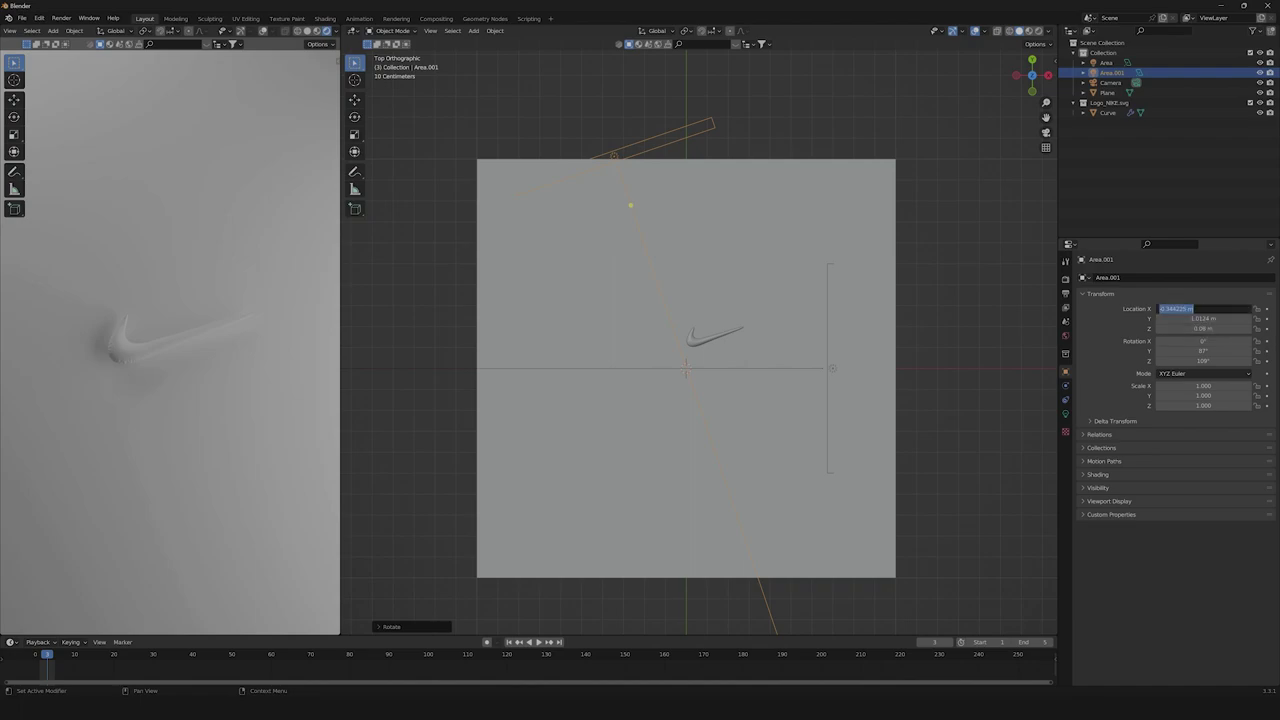
key(BackSpace)
text(0.1)
key(Tab)
click(1203, 318)
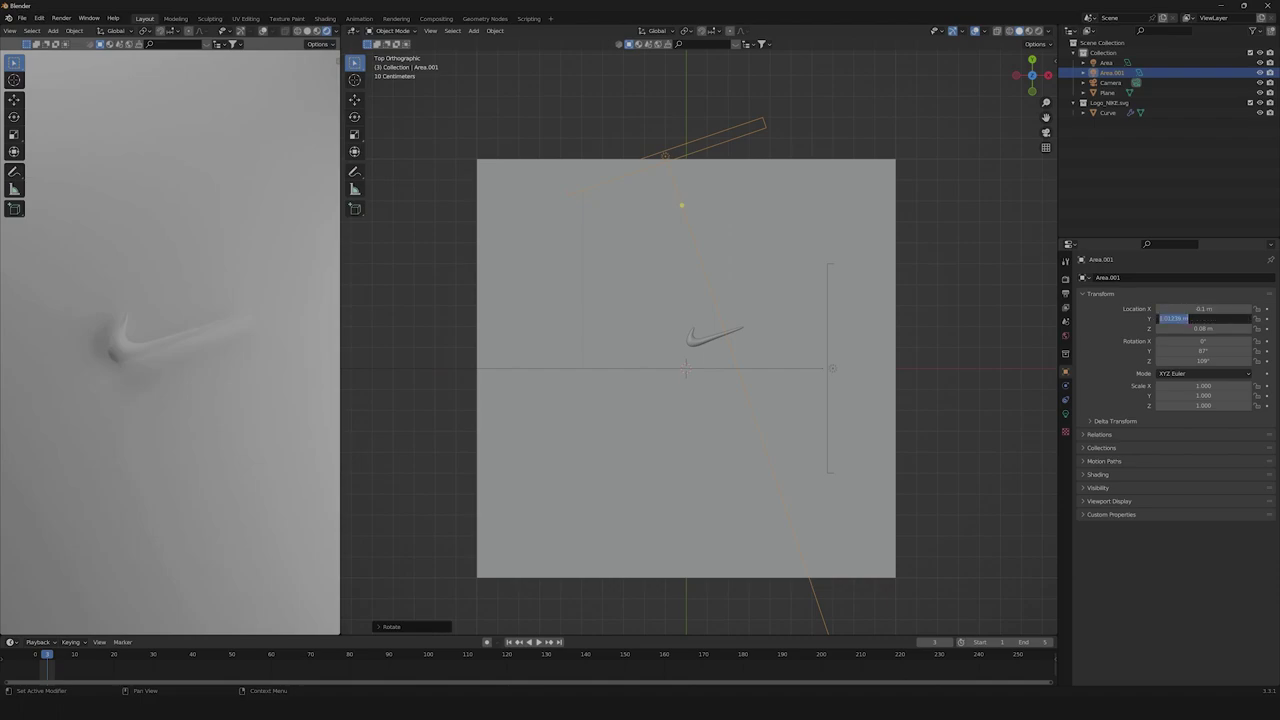
text(0)
key(Return)
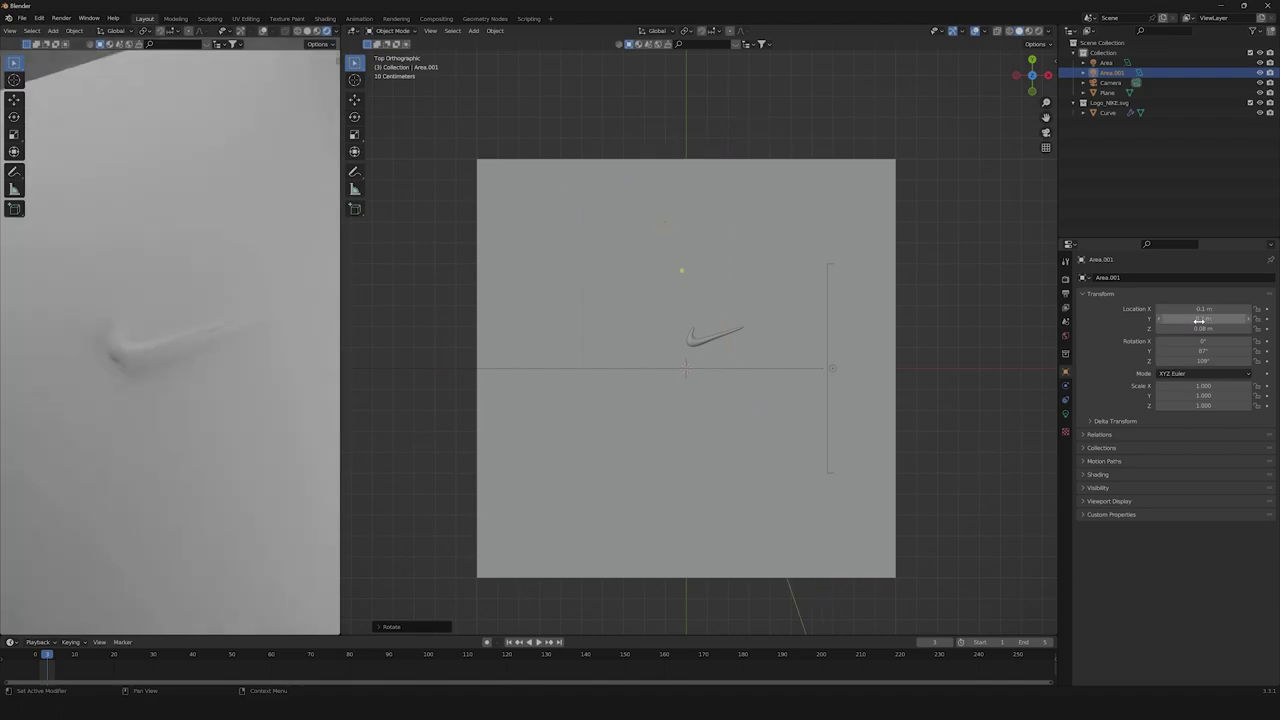
click(1199, 320)
text(0.7)
key(Tab)
text(0)
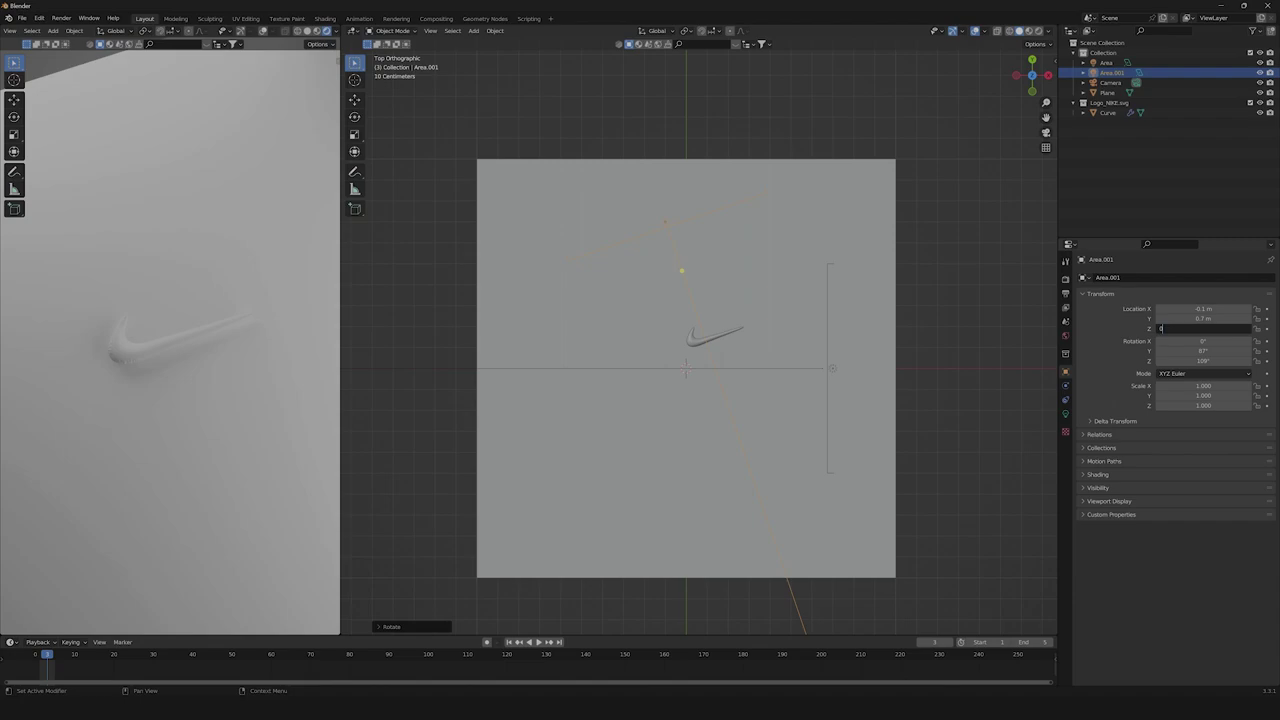
text(.34)
key(Return)
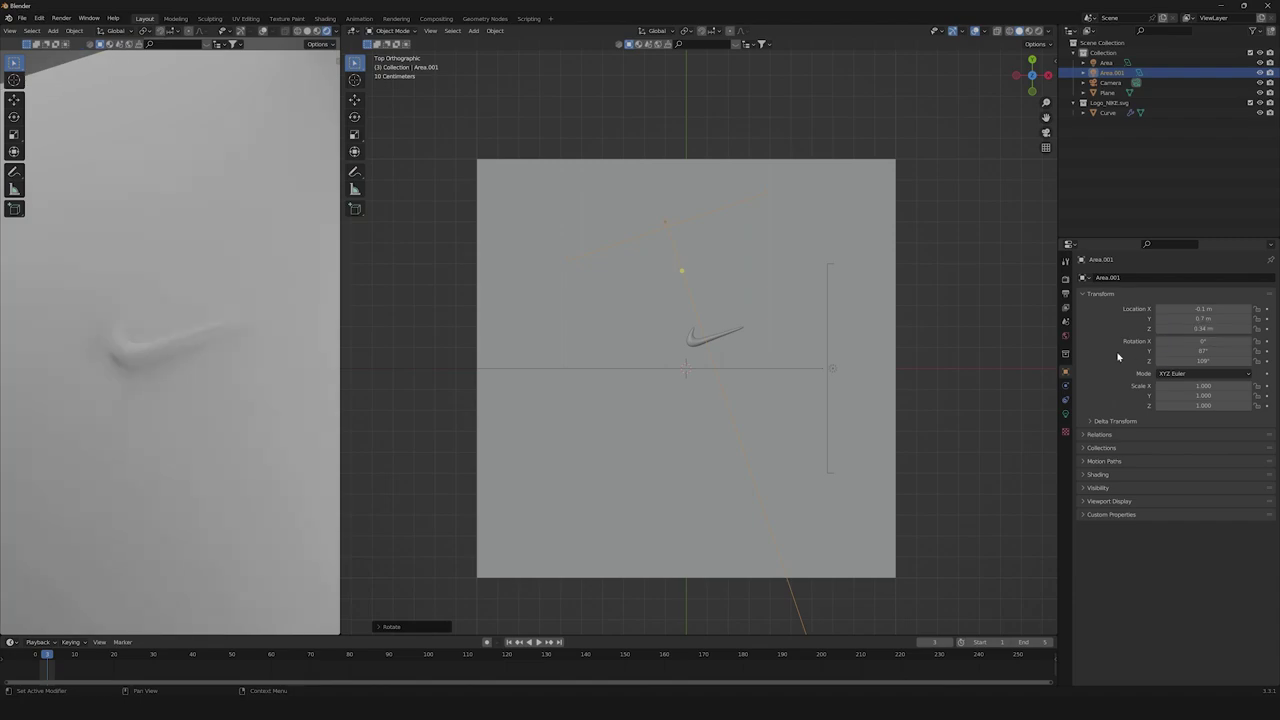
- Set the duplicated area light's rotation to 50° on X, 70° on Y and 172° on Z
click(1203, 341)
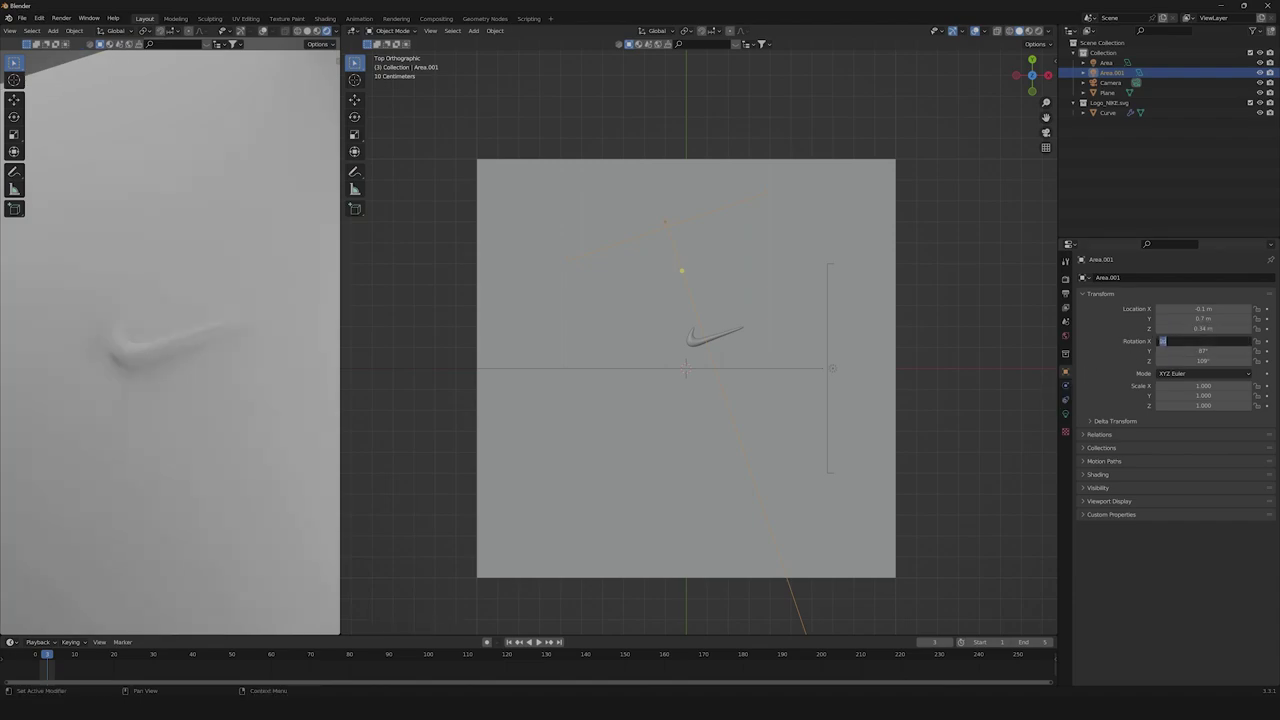
text(90)
key(Return)
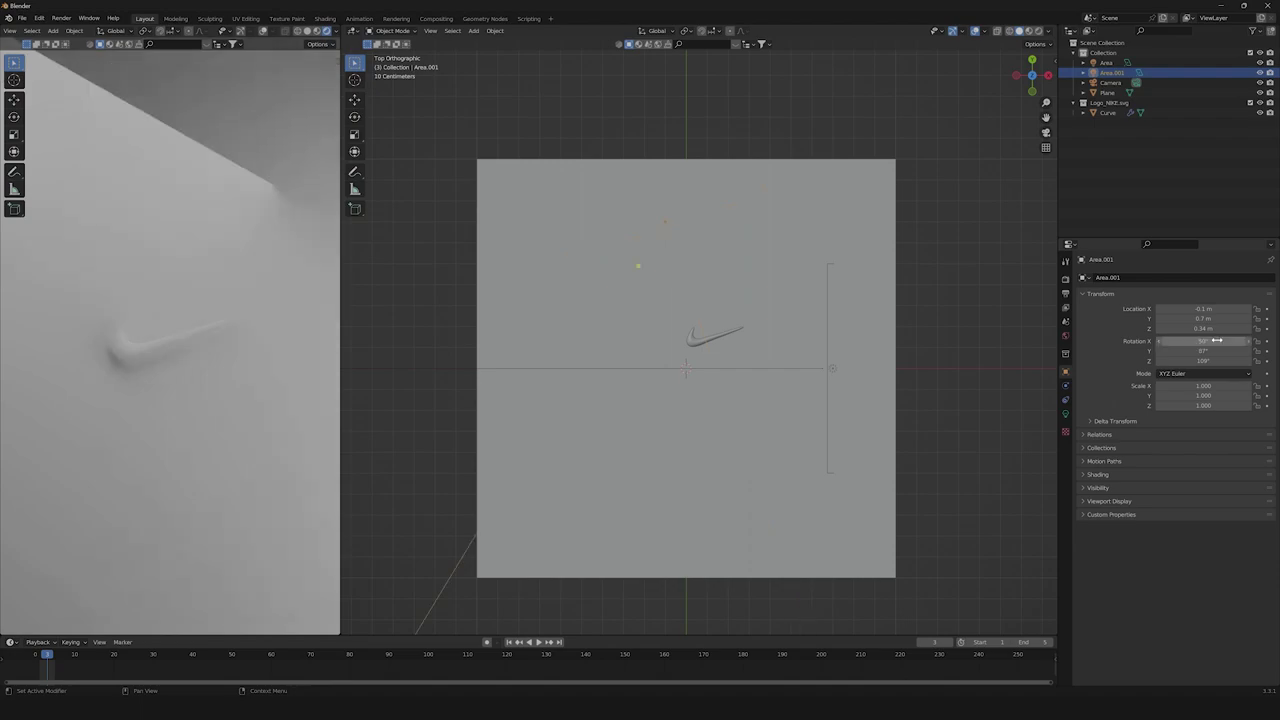
click(1207, 351)
text(30)
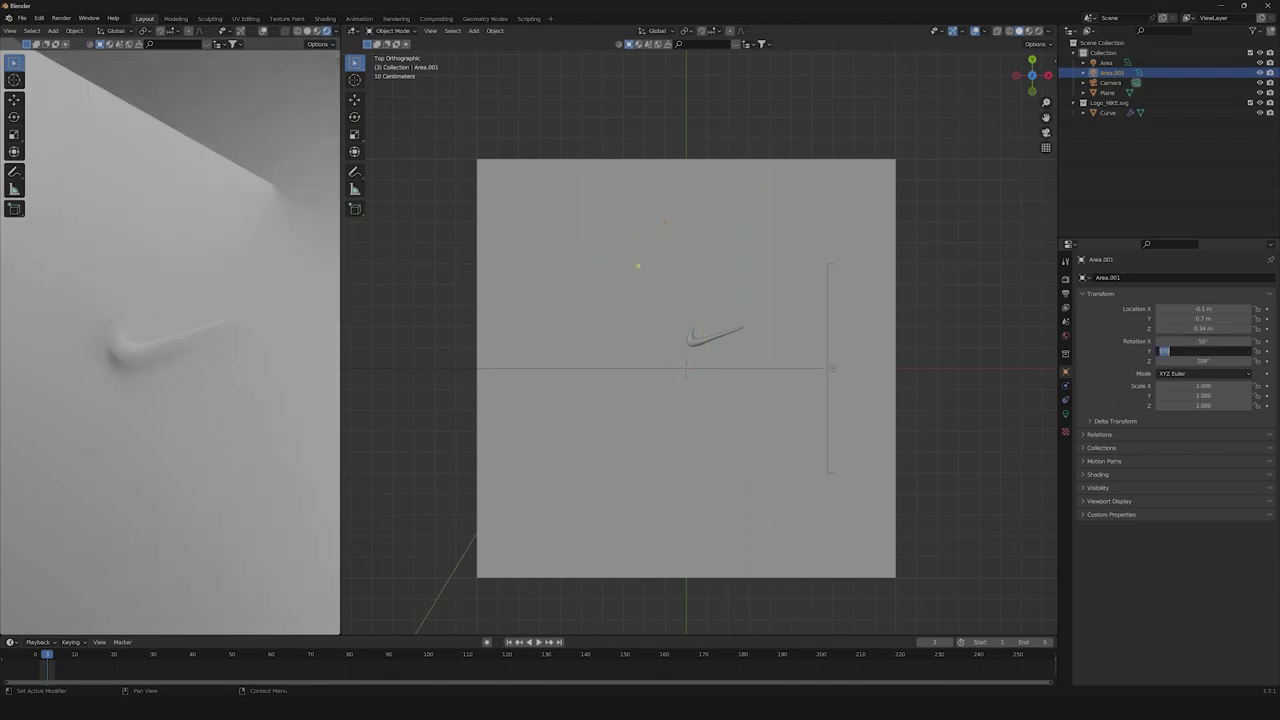
key(Return)
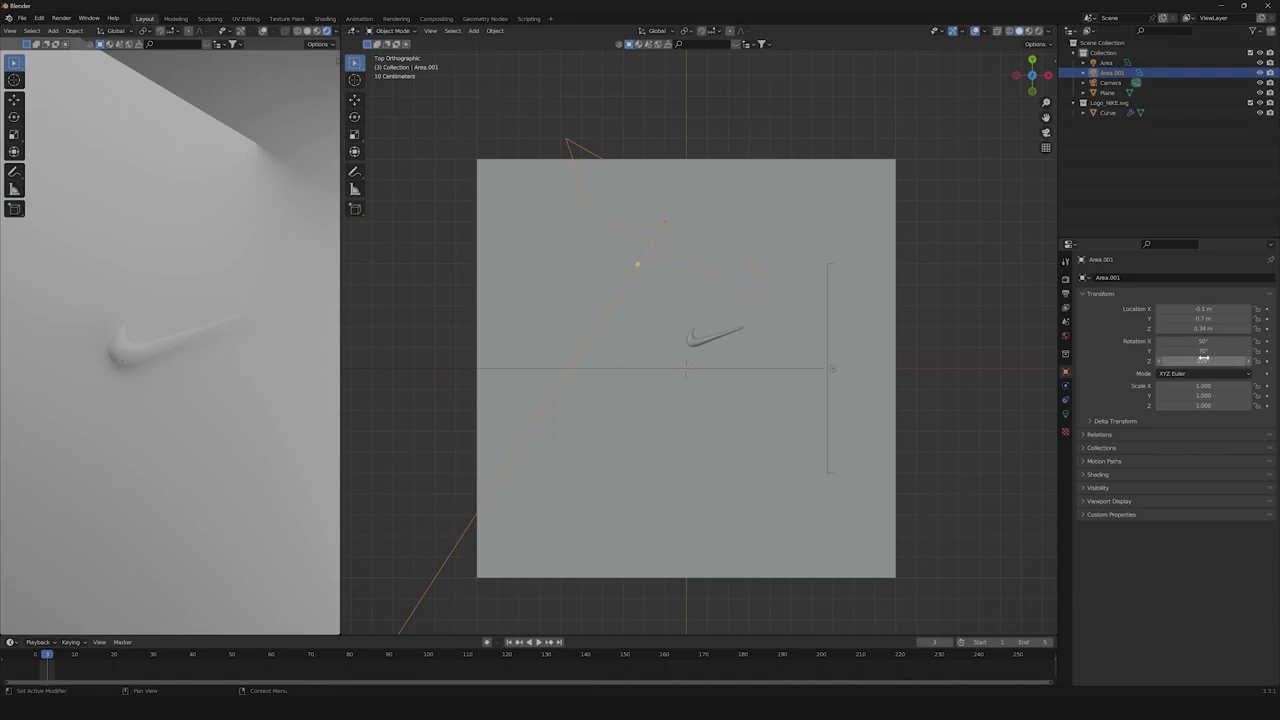
click(1203, 361)
text(35)
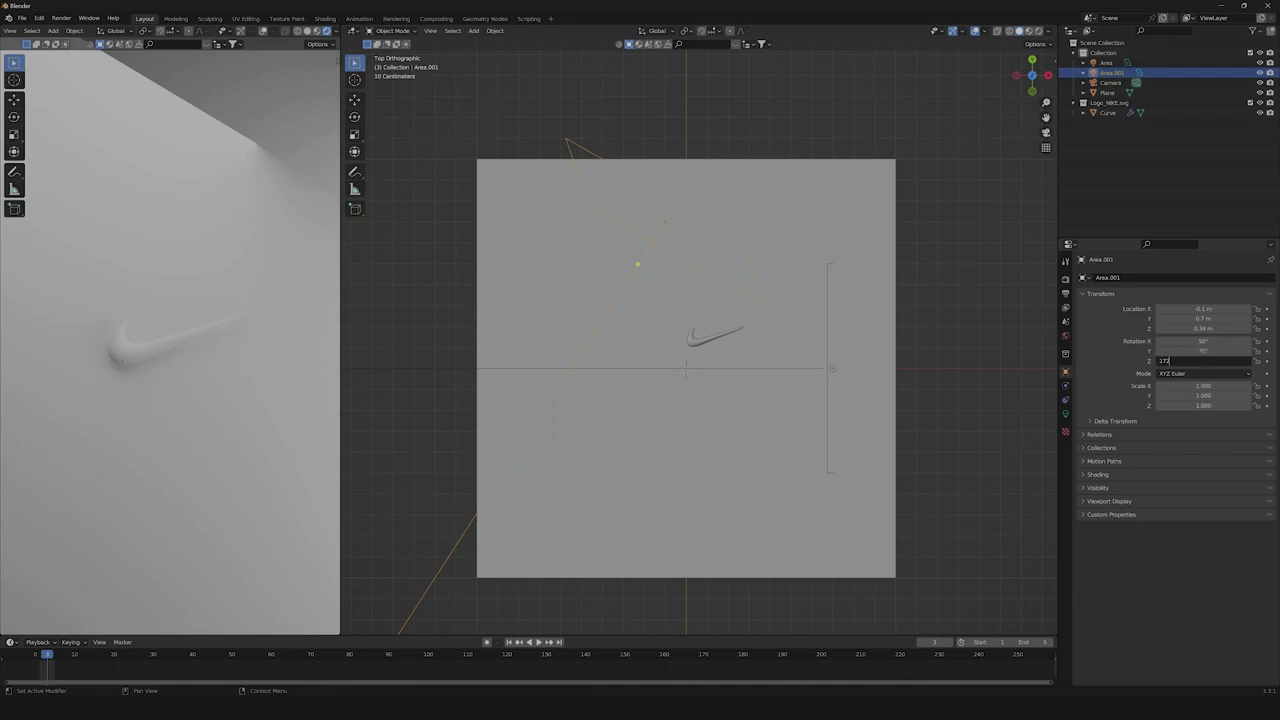
key(Return)
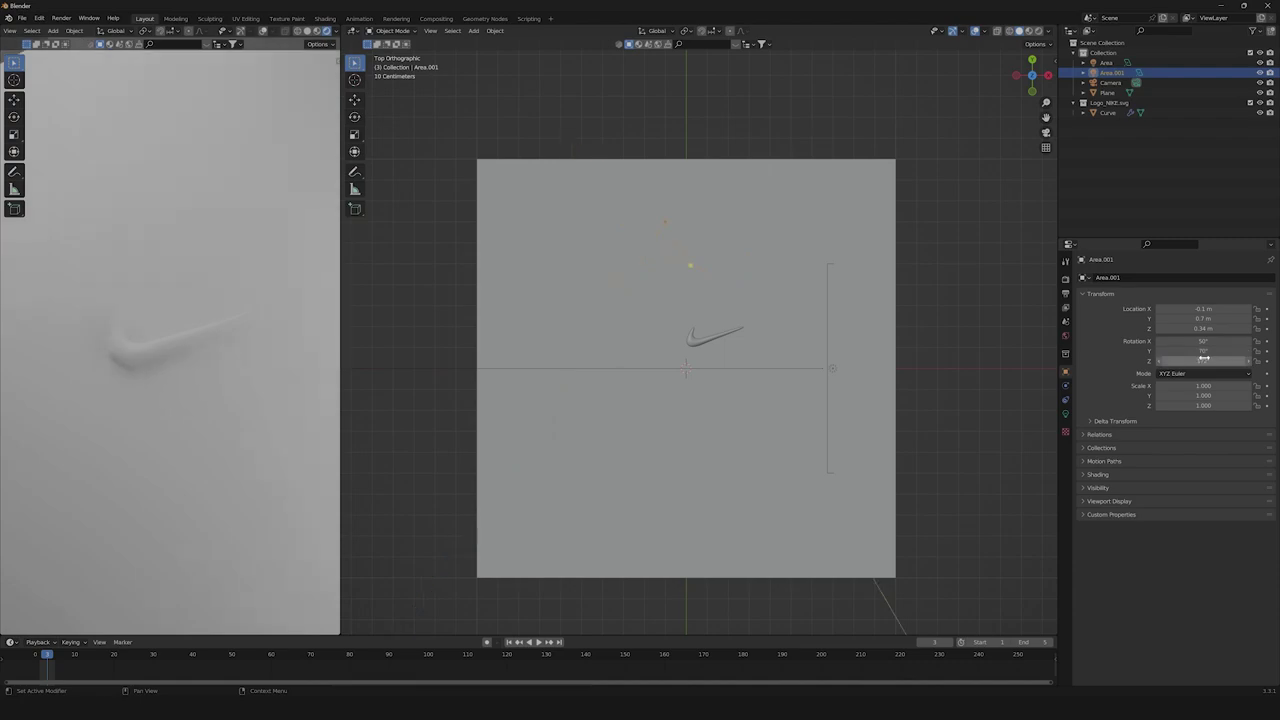
- Set the duplicated area light's power to 3.5 W and deselect it
click(1065, 413)
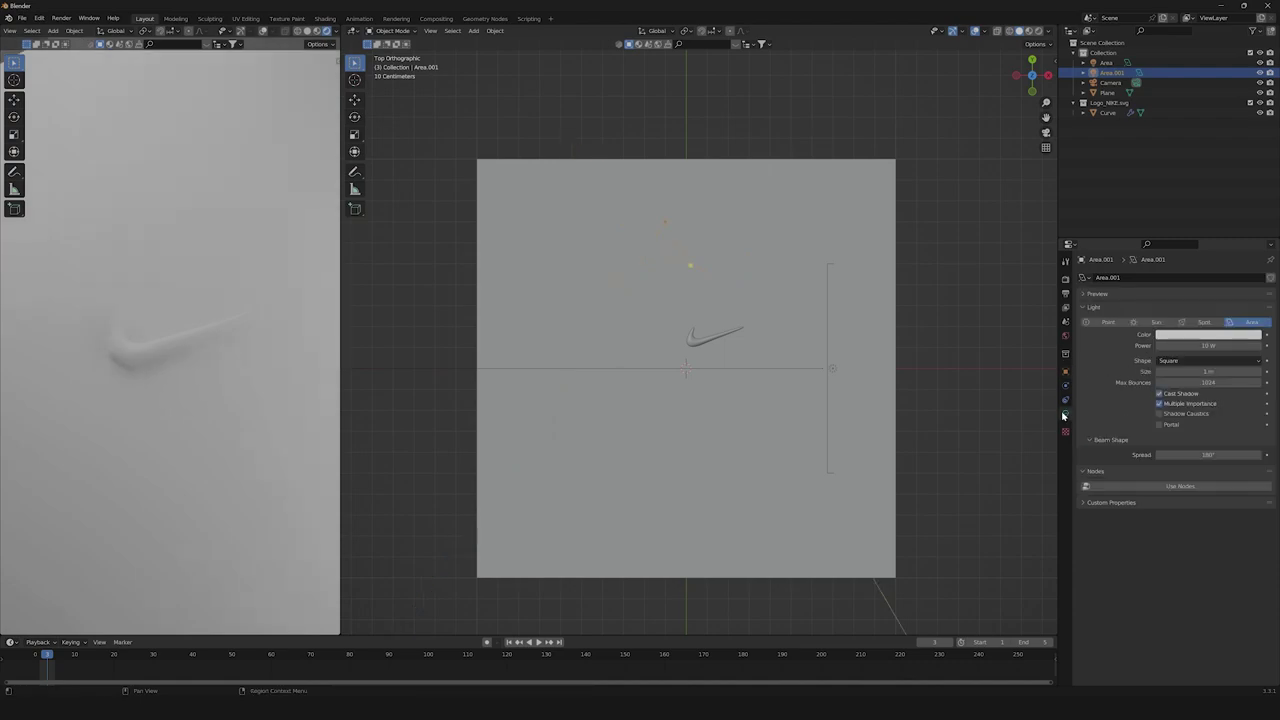
click(1220, 346)
text(3.5)
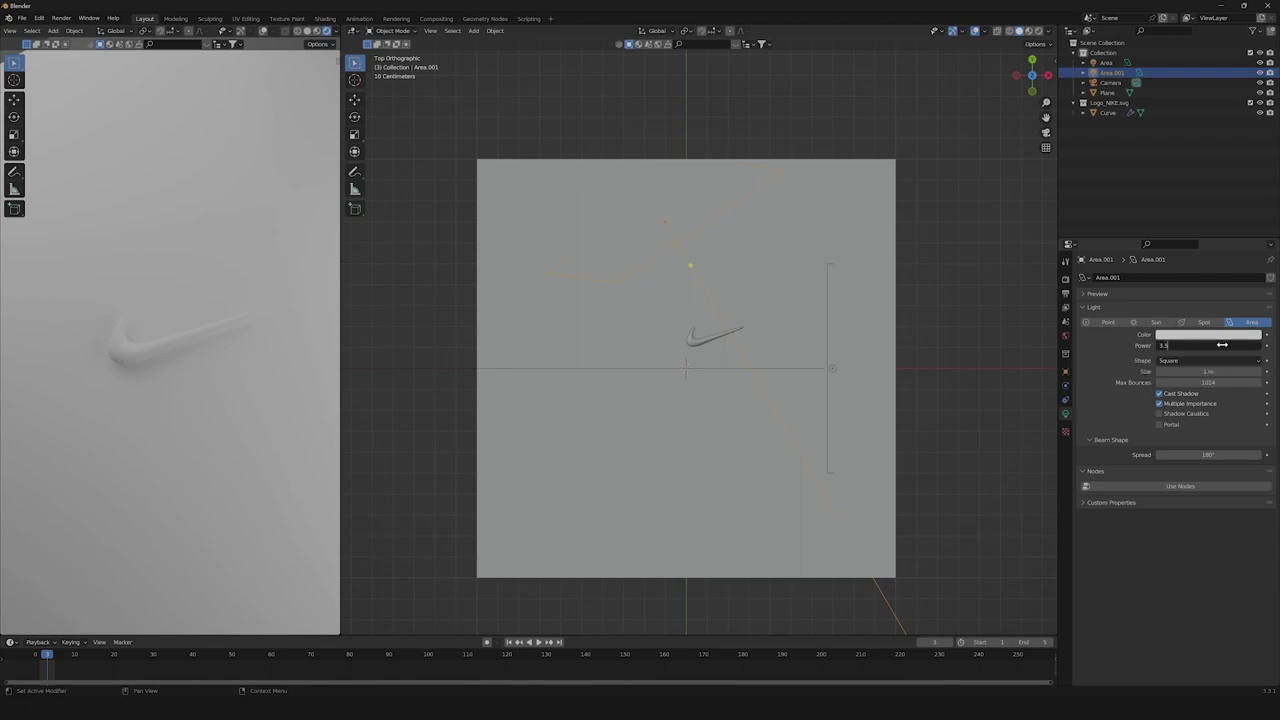
key(Return)
scroll(89, 425, up, 5)
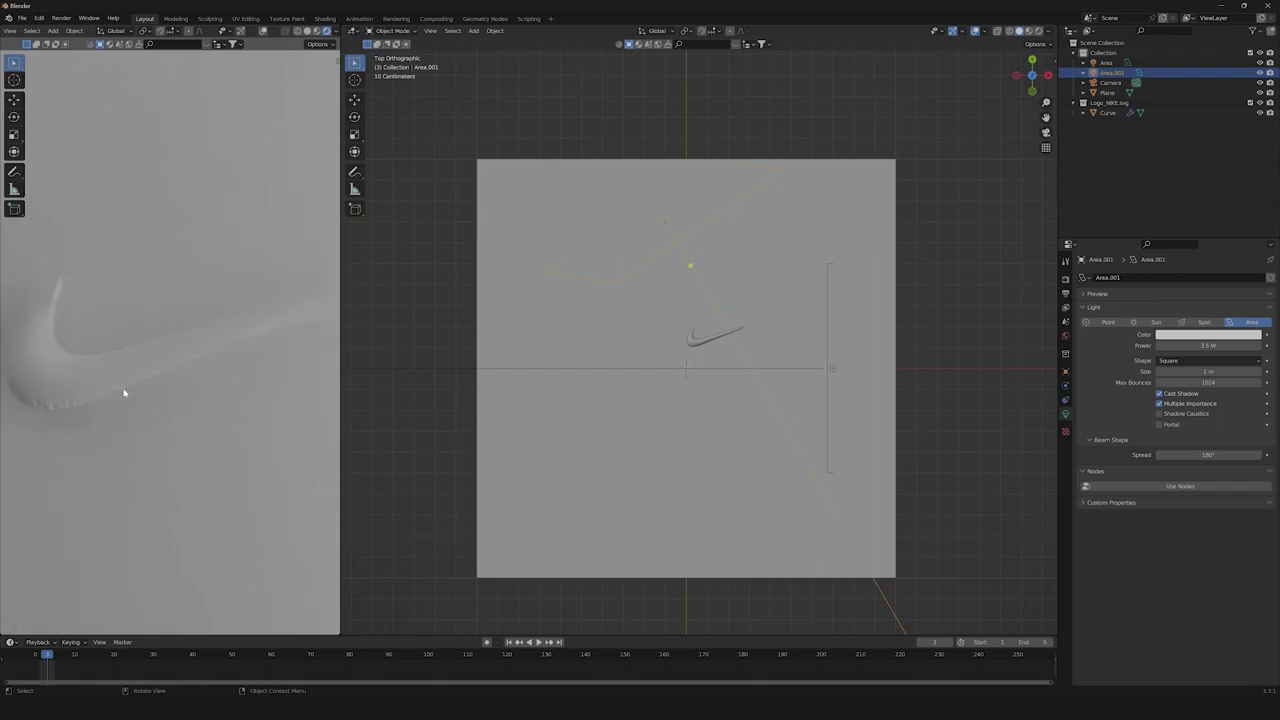
click(968, 290)
scroll(663, 406, up, 4)
scroll(663, 406, down, 3)
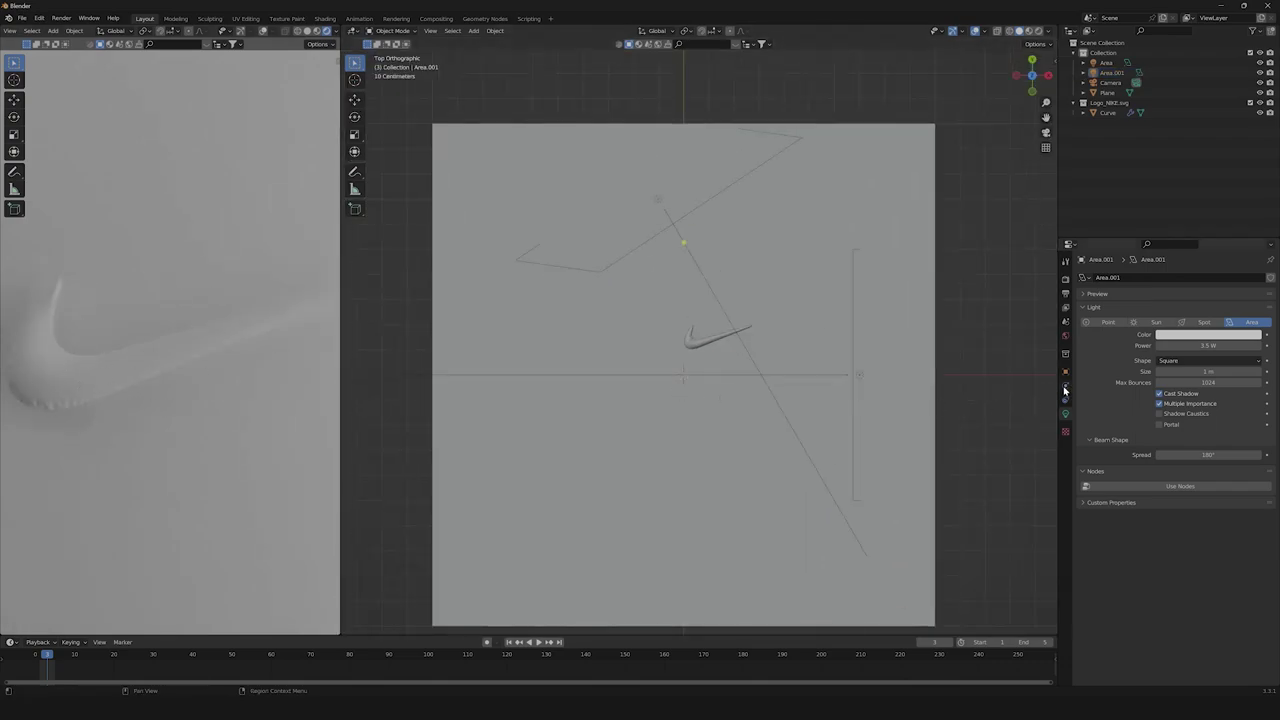
- Use an Environment Texture for the world background color and load brown_photostudio_02_2k.exr from the Logo Balloon Material folder
click(1065, 338)
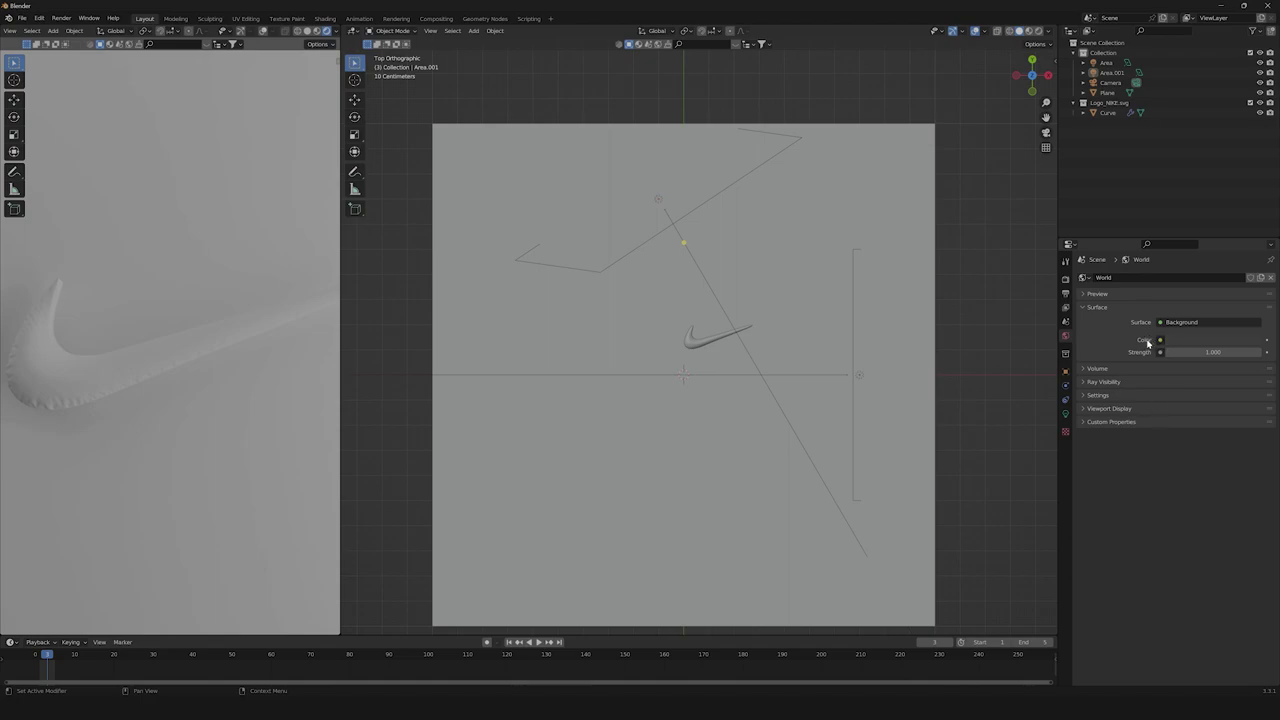
click(1160, 341)
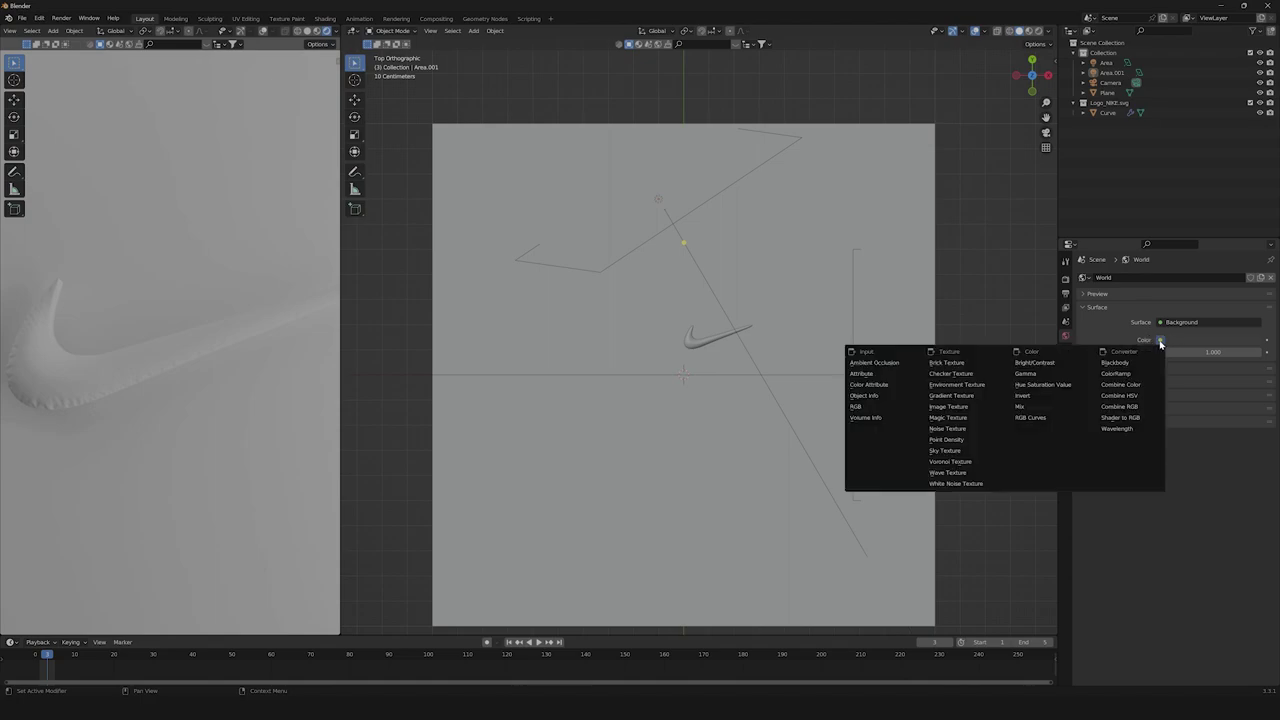
click(976, 387)
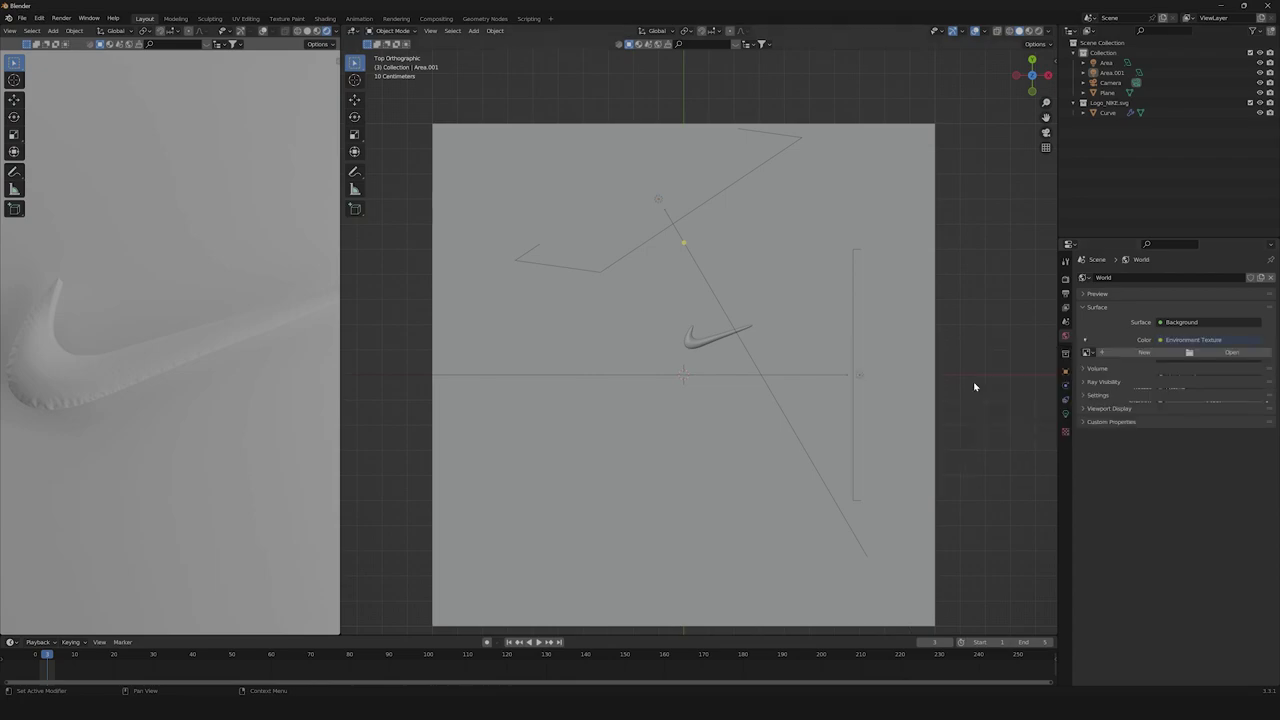
click(1233, 354)
click(437, 459)
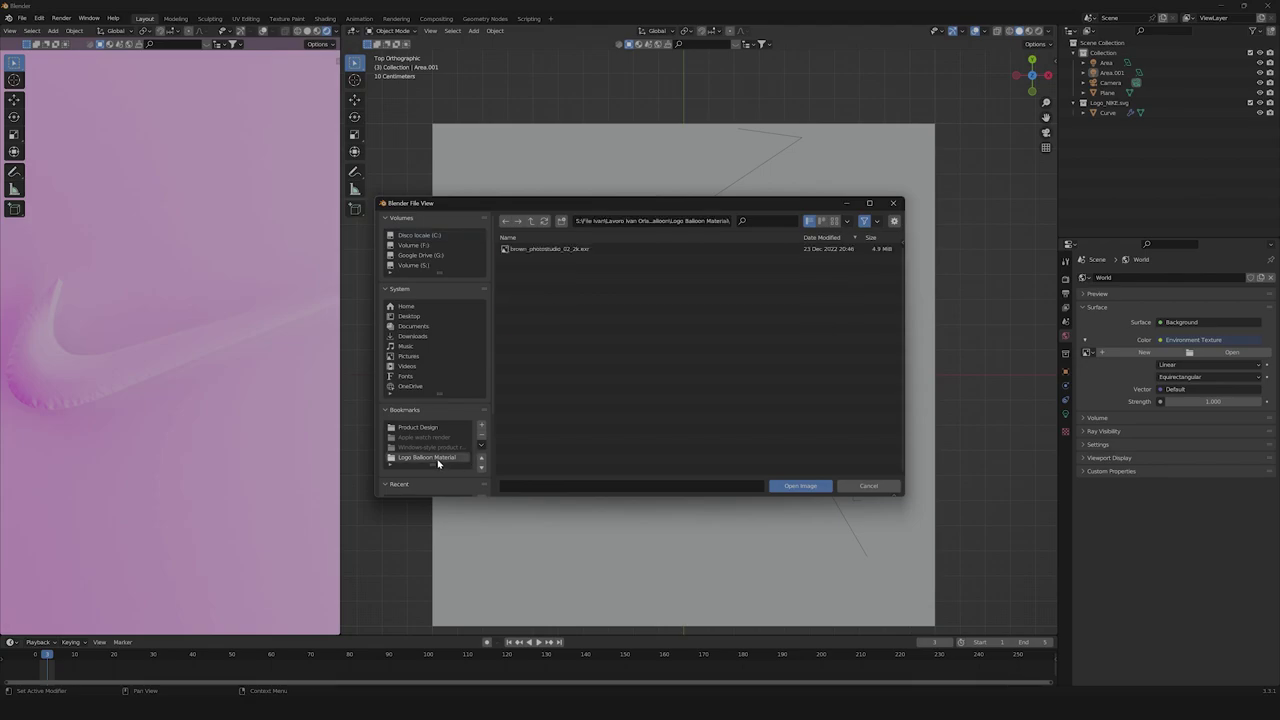
click(561, 250)
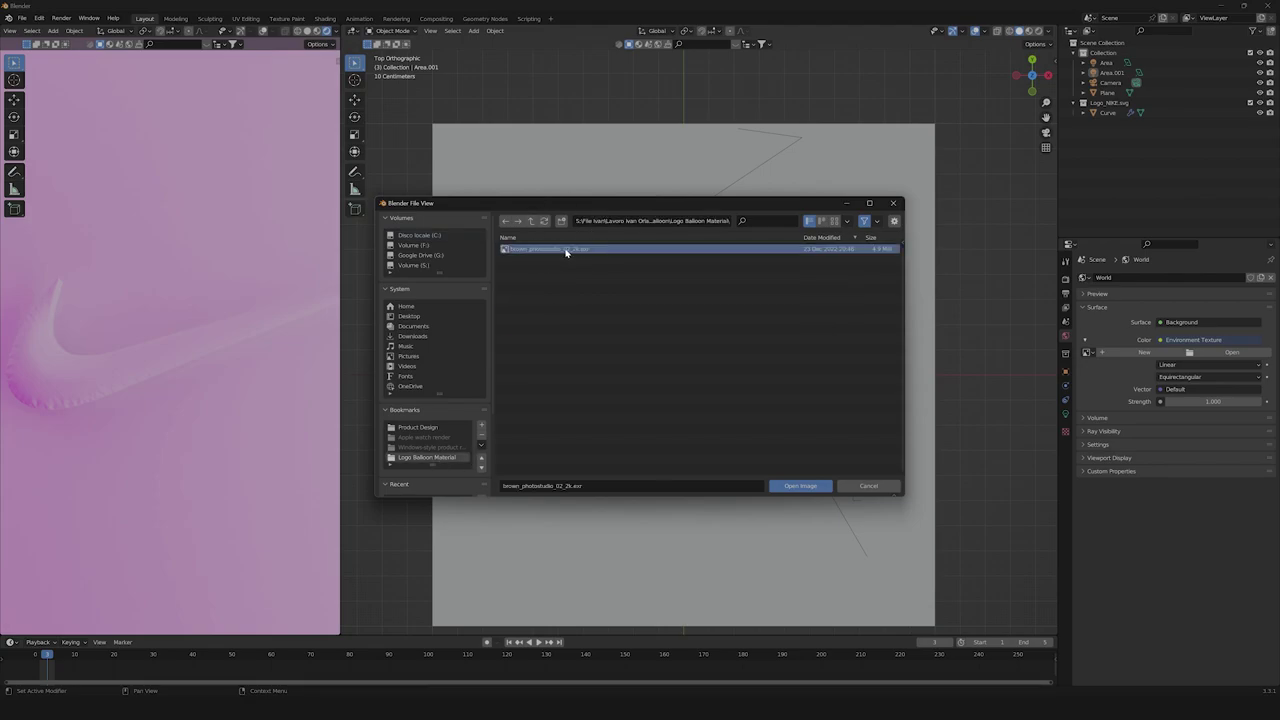
click(806, 486)
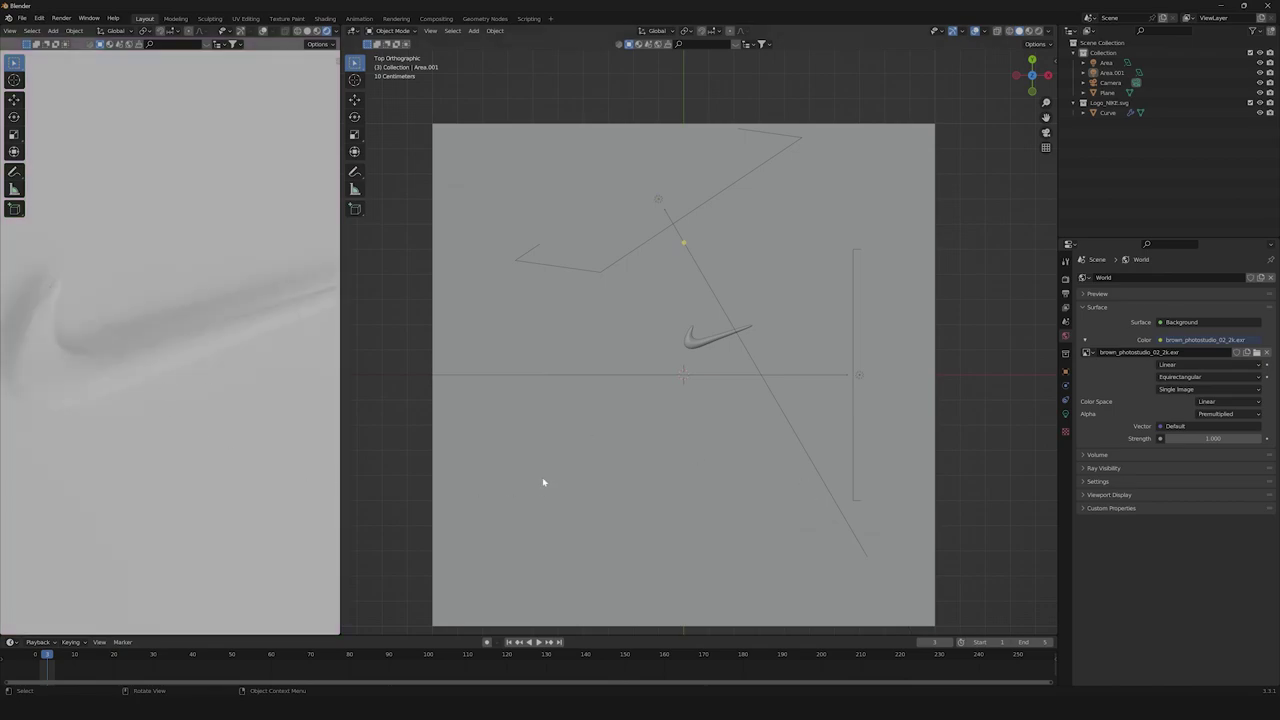
- Show the rendered viewport through the scene camera
middle_drag(294, 260, 286, 234)
key(KP_0)
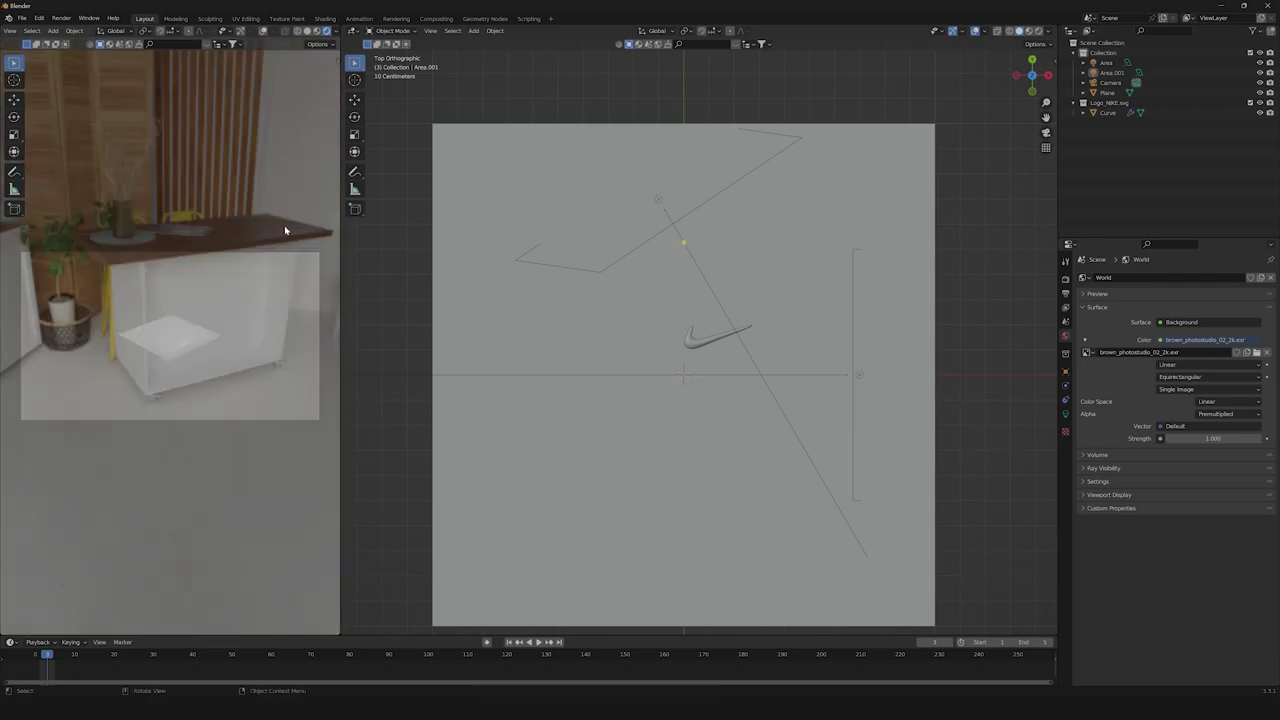
scroll(284, 230, up, 4)
scroll(270, 320, down, 4)
- Select the camera and set its focal length to 130 mm
scroll(452, 344, down, 2)
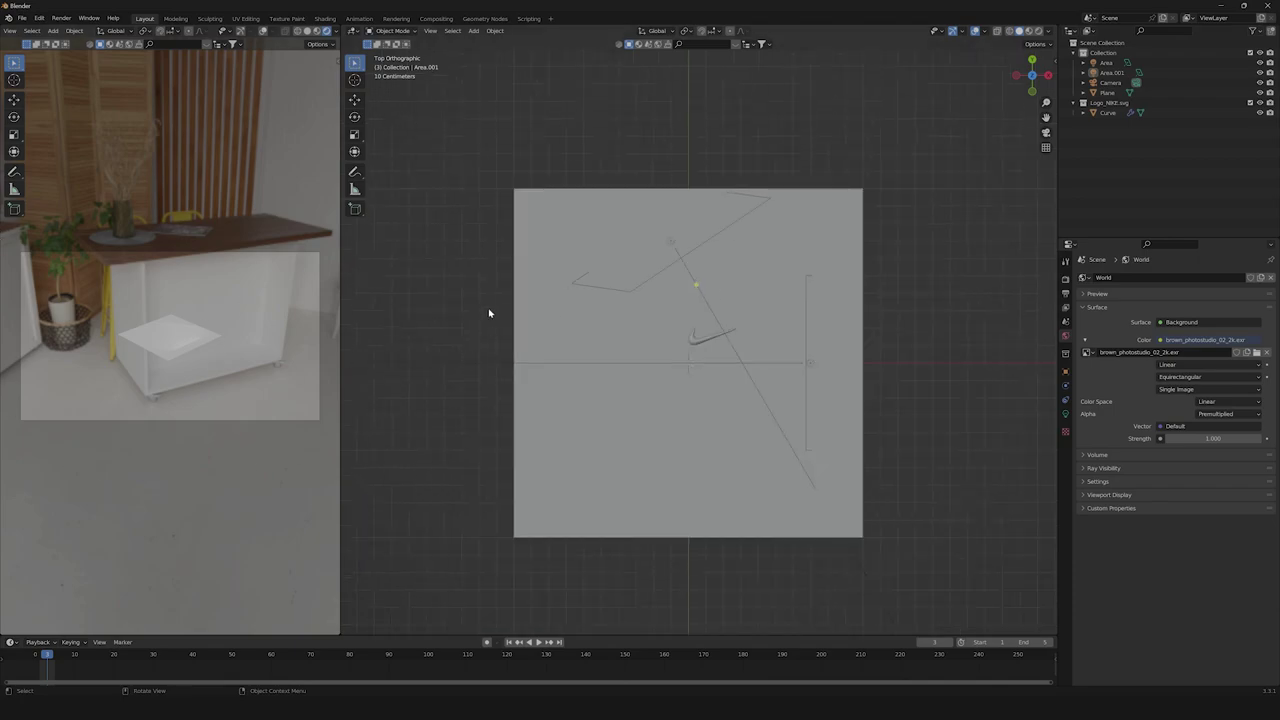
scroll(489, 313, down, 1)
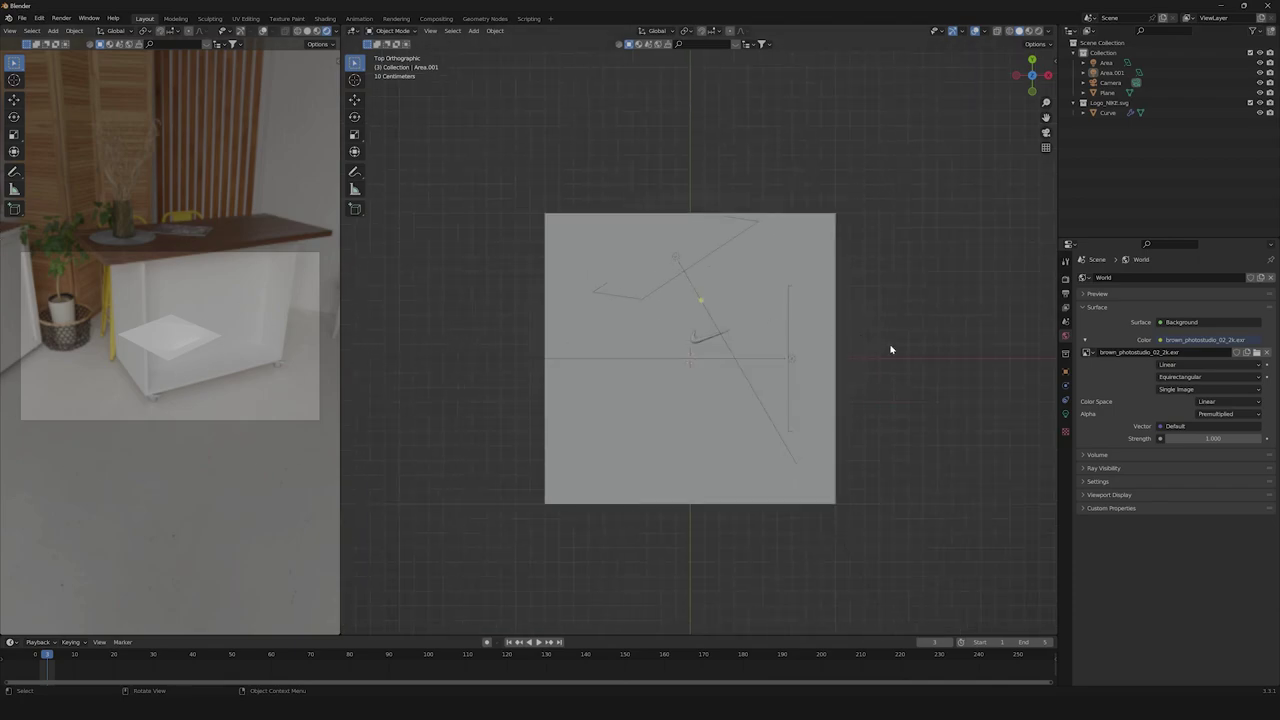
scroll(891, 349, up, 3)
scroll(840, 389, down, 4)
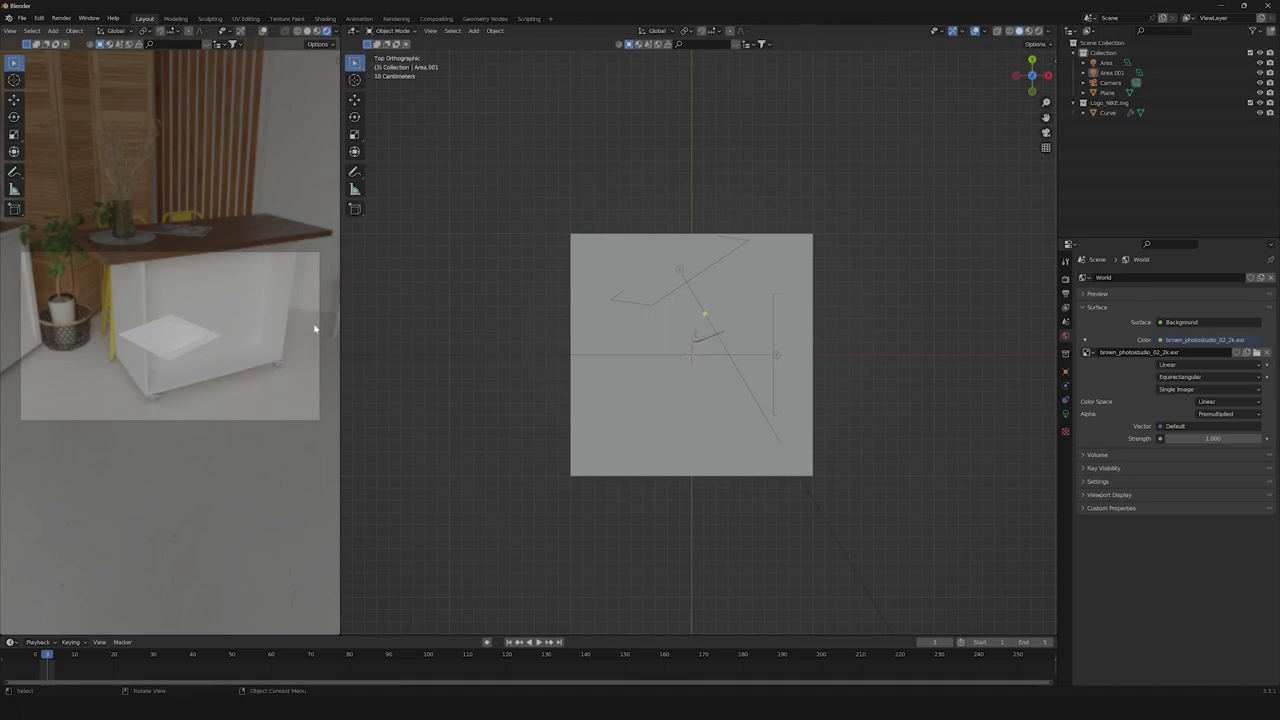
scroll(937, 457, down, 2)
middle_drag(937, 457, 937, 400)
scroll(937, 400, down, 4)
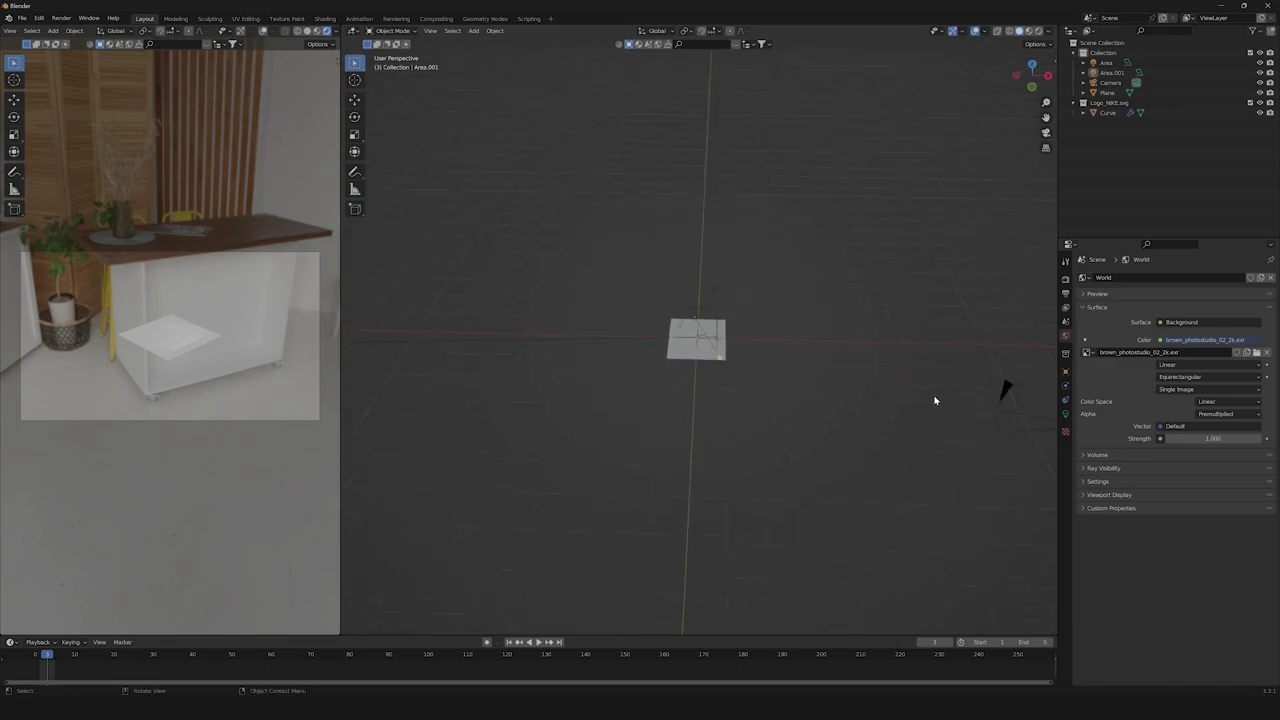
click(1009, 397)
shift+middle_drag(886, 443, 763, 386)
scroll(763, 386, up, 2)
click(1065, 415)
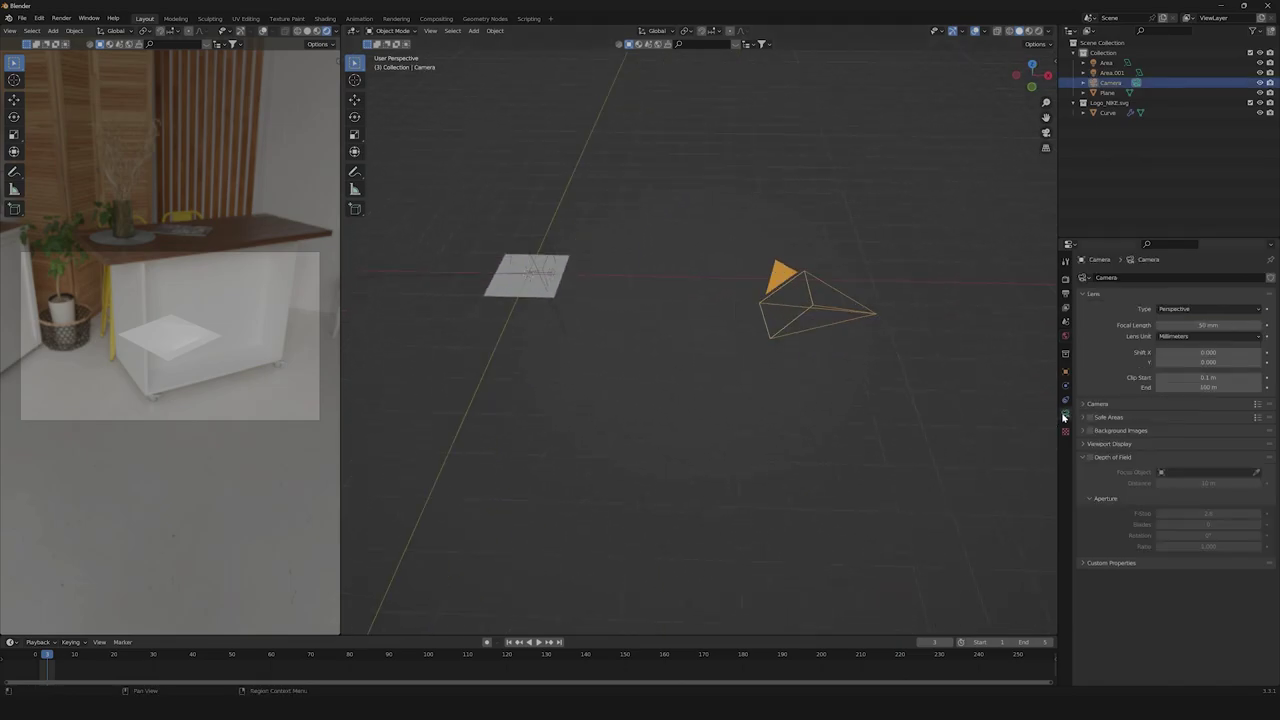
click(1210, 325)
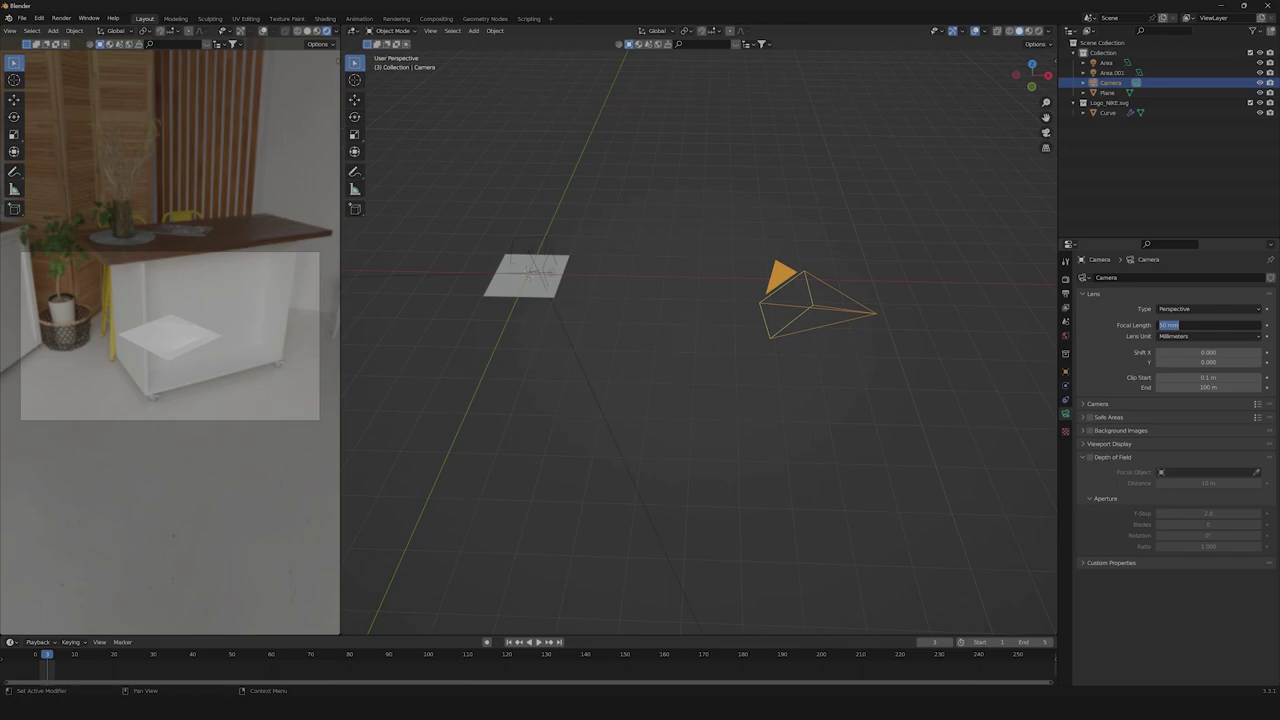
text(130)
key(Return)
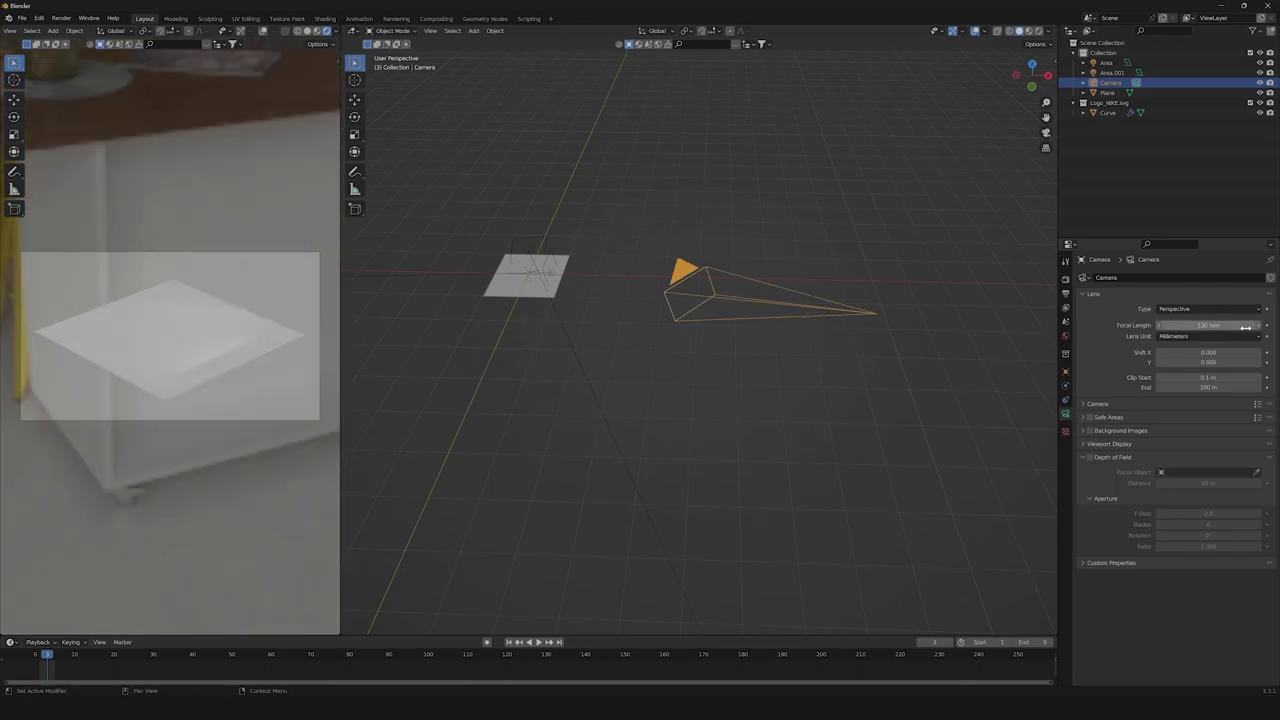
- Set the camera's location to -0.2 m on X, 0.15 m on Y and 1.03 m on Z
click(1065, 371)
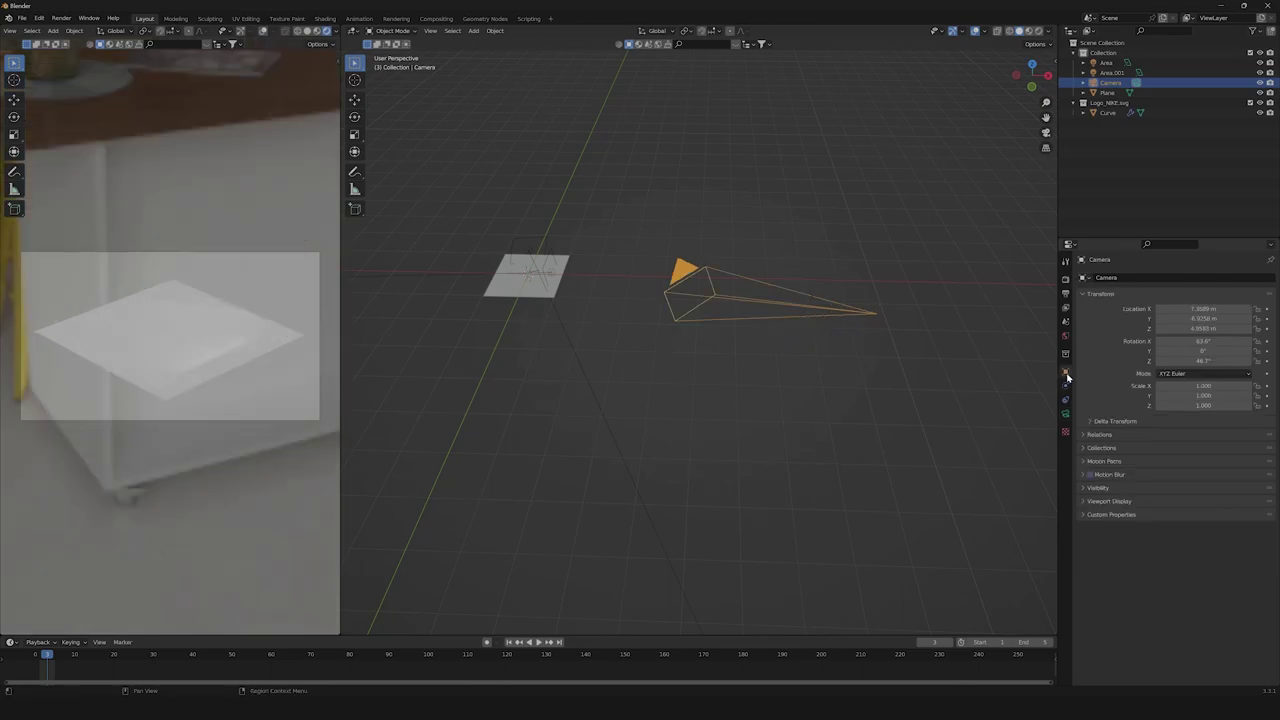
click(1205, 309)
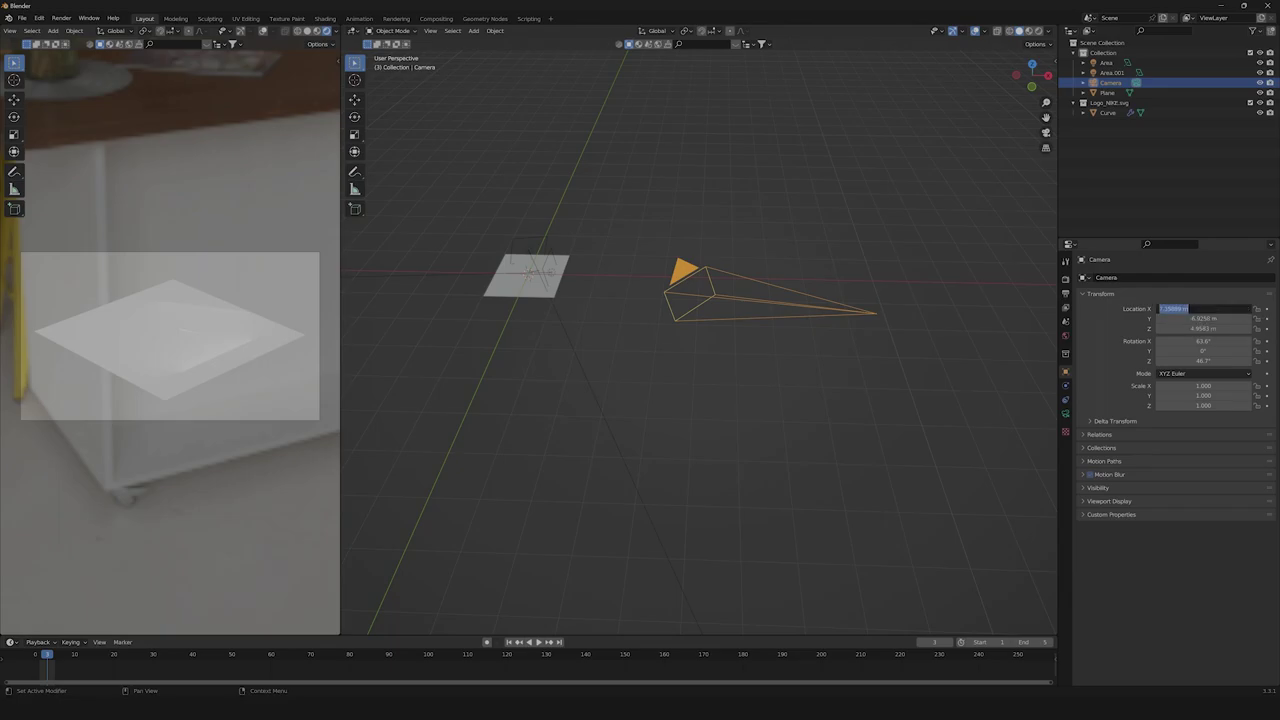
text(0.2)
key(Tab)
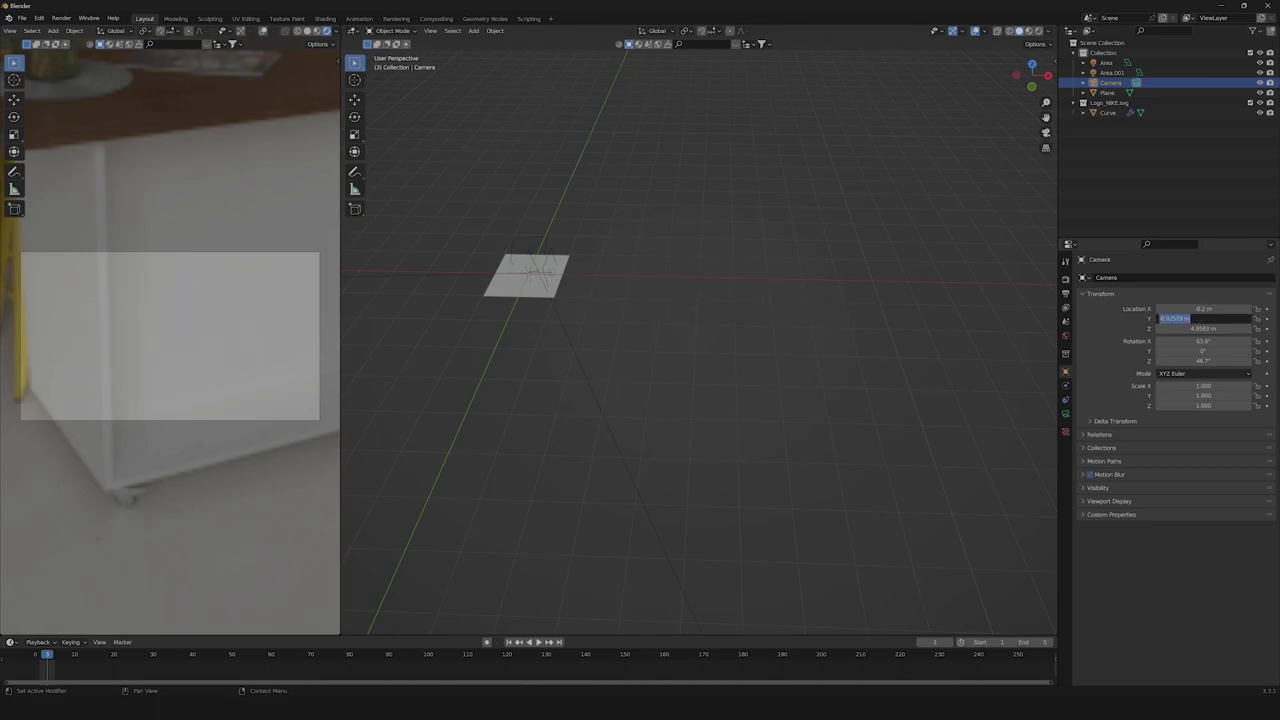
text(0.15)
key(Return)
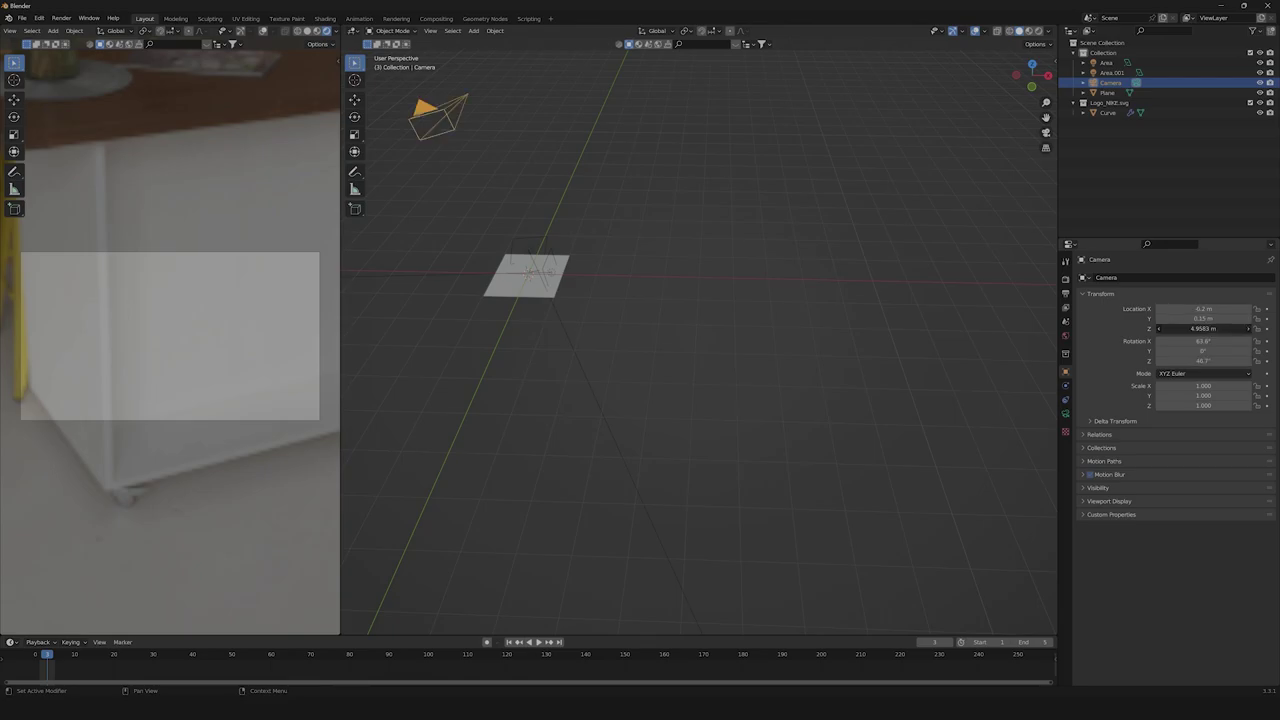
click(1203, 328)
text(1.03)
key(Return)
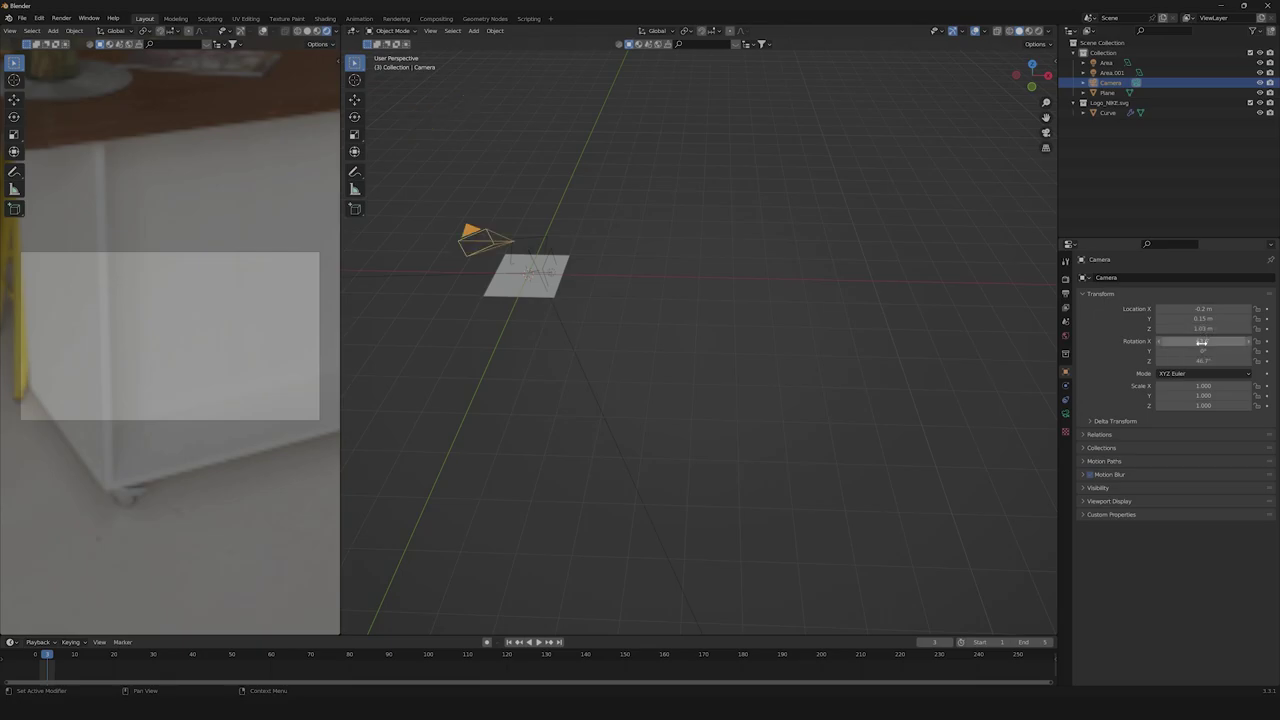
- Set the camera's rotation to 0° on X, -17.3° on Y and 0° on Z
double_click(1202, 342)
text(0)
key(Return)
key(BackSpace)
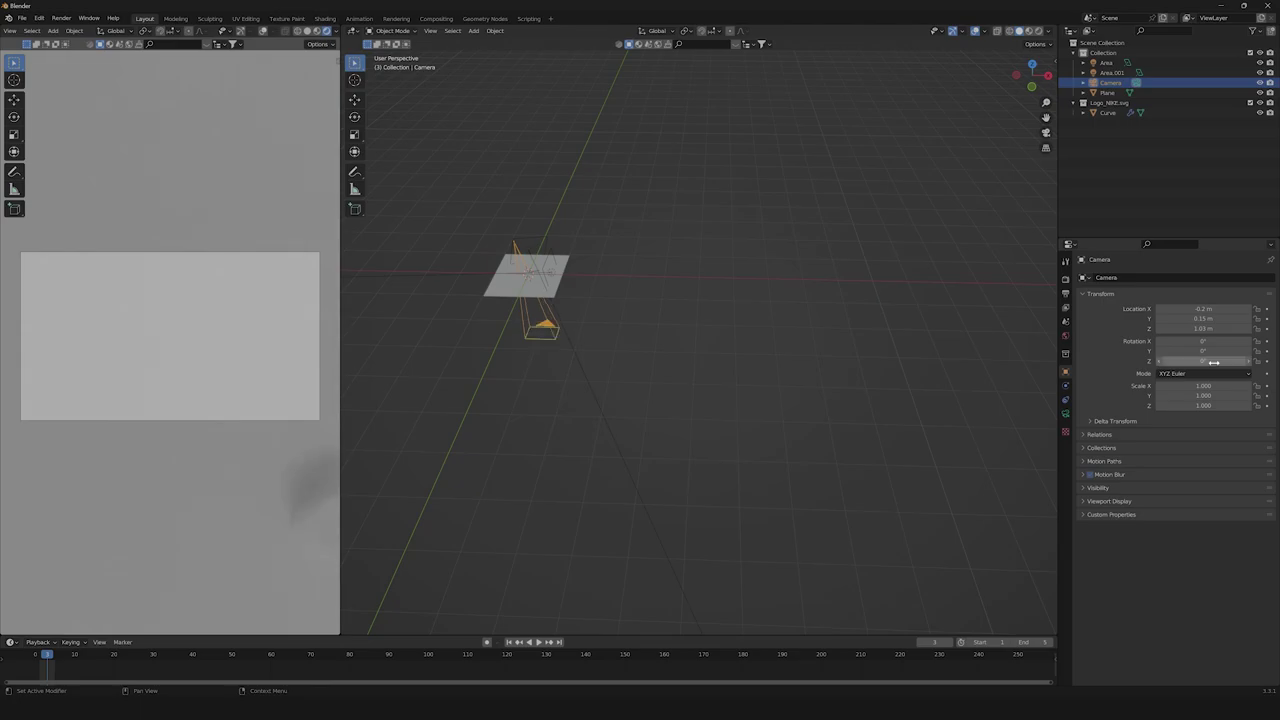
double_click(1202, 351)
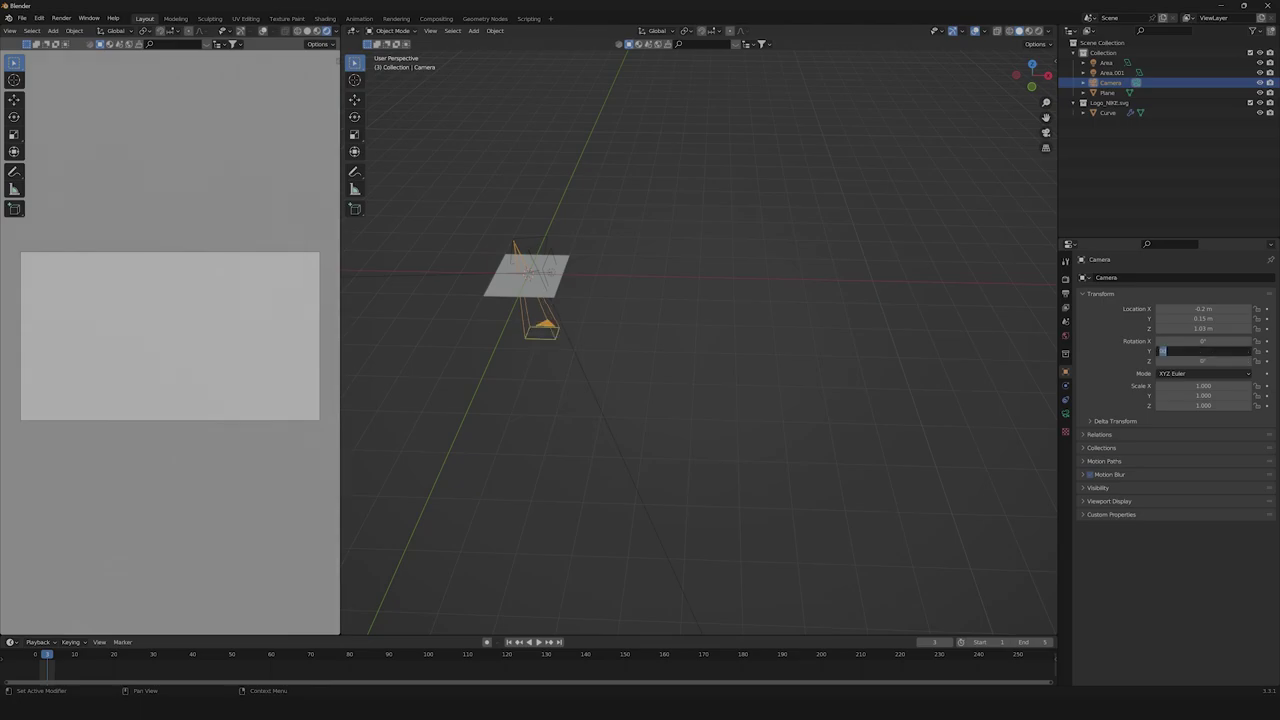
key(BackSpace)
text(-17)
key(Return)
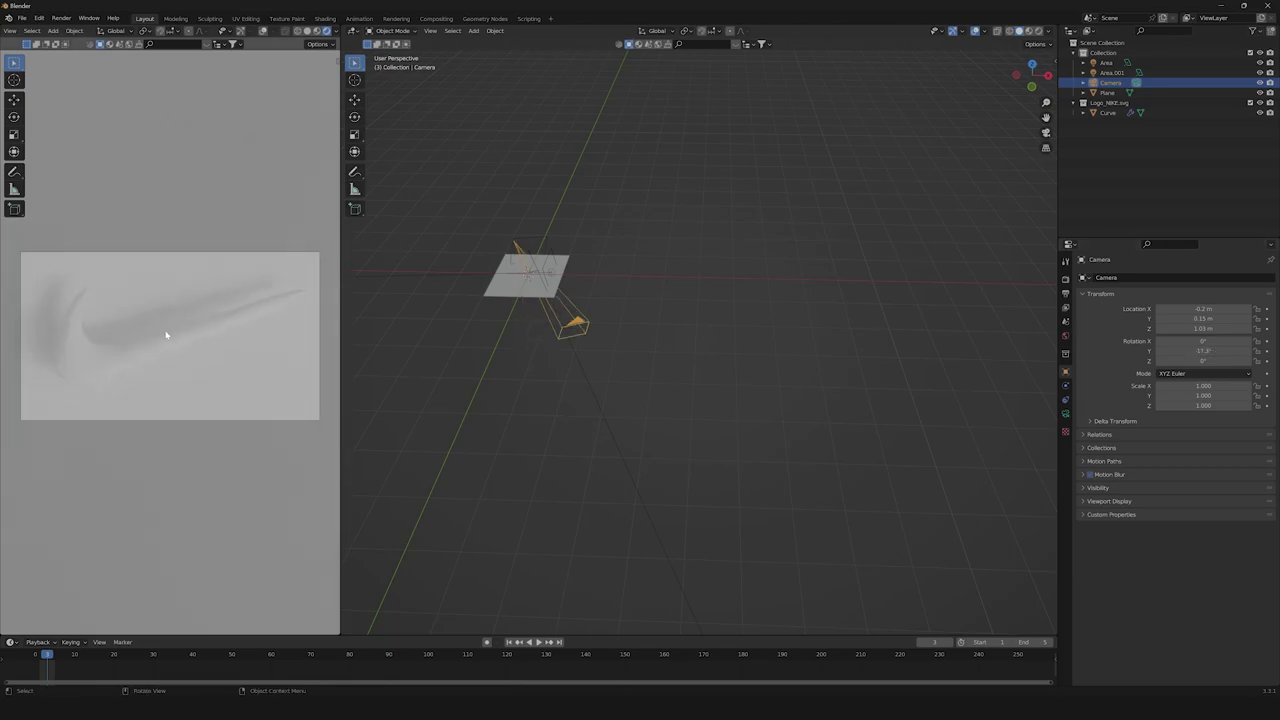
- Select the swoosh logo and give it a new material named "Pink plastic"
scroll(523, 277, up, 3)
middle_drag(523, 277, 766, 371)
scroll(523, 296, up, 5)
middle_drag(523, 296, 340, 296)
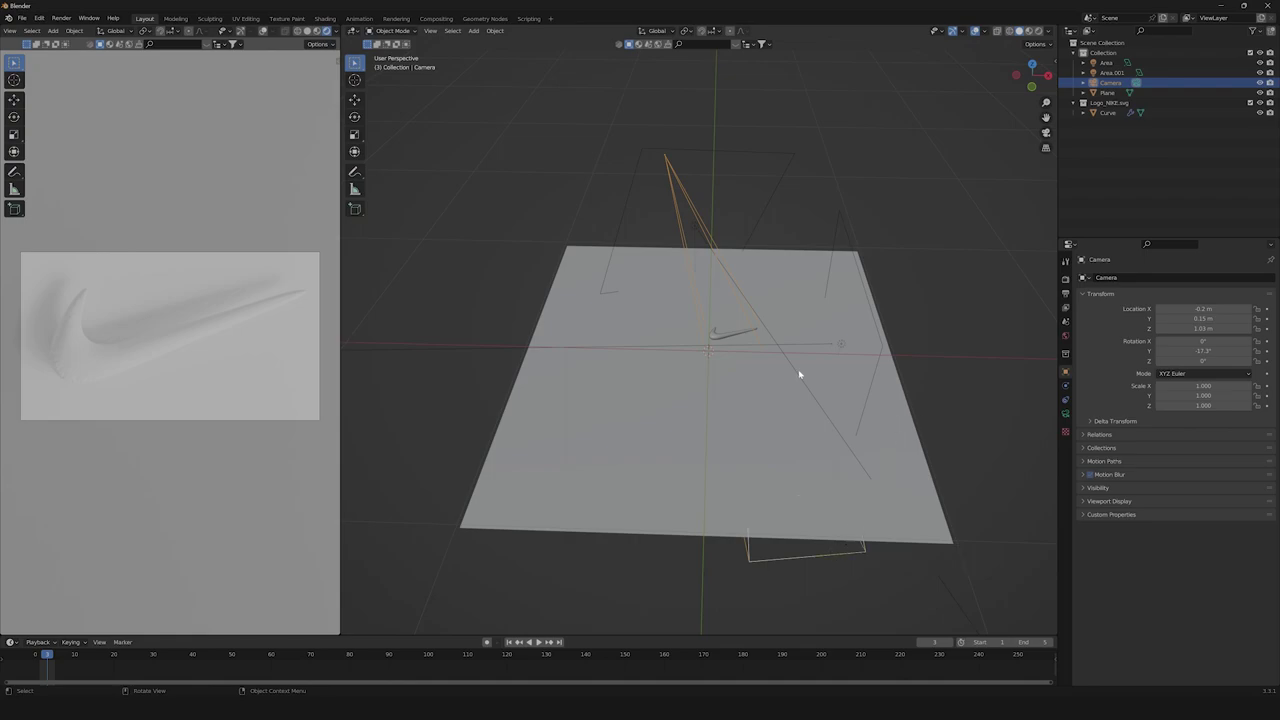
scroll(794, 377, up, 5)
middle_drag(812, 377, 690, 376)
click(690, 376)
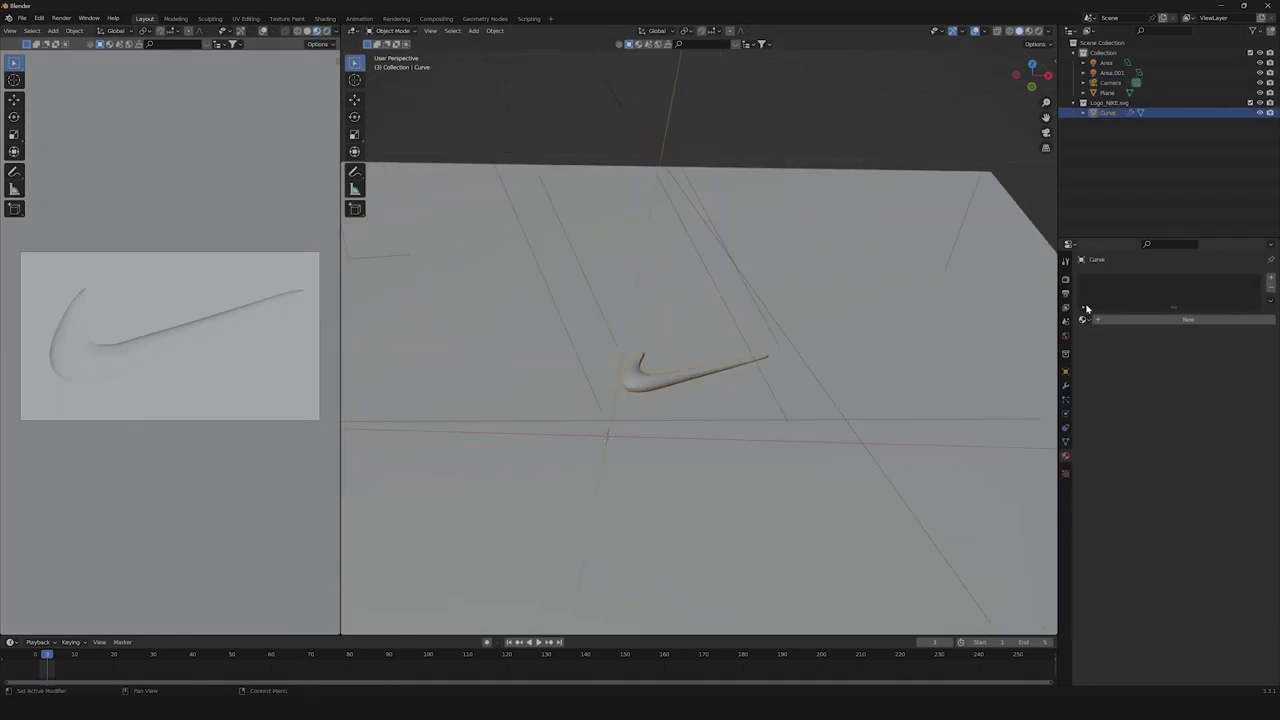
click(1150, 320)
double_click(1108, 281)
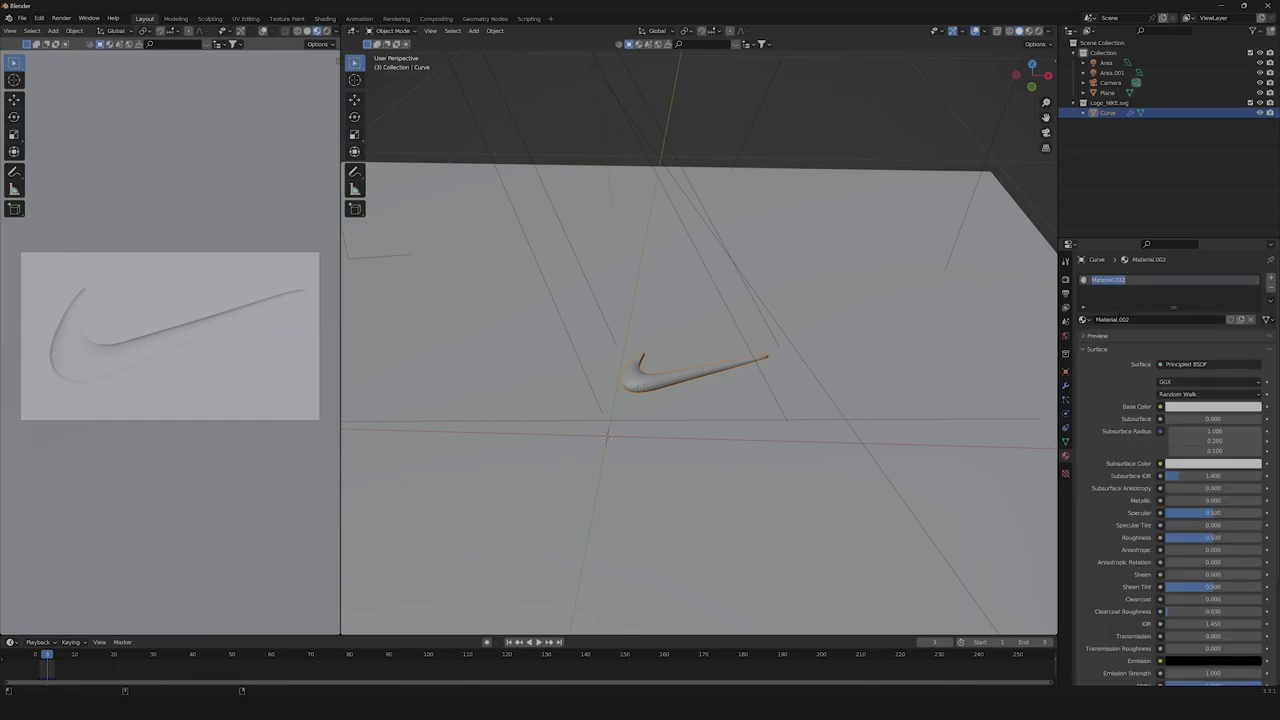
text(Pink plastic)
key(Return)
- Switch to the Shading workspace, show the rendered view through the camera, and enlarge the node editor area
click(324, 18)
click(1039, 31)
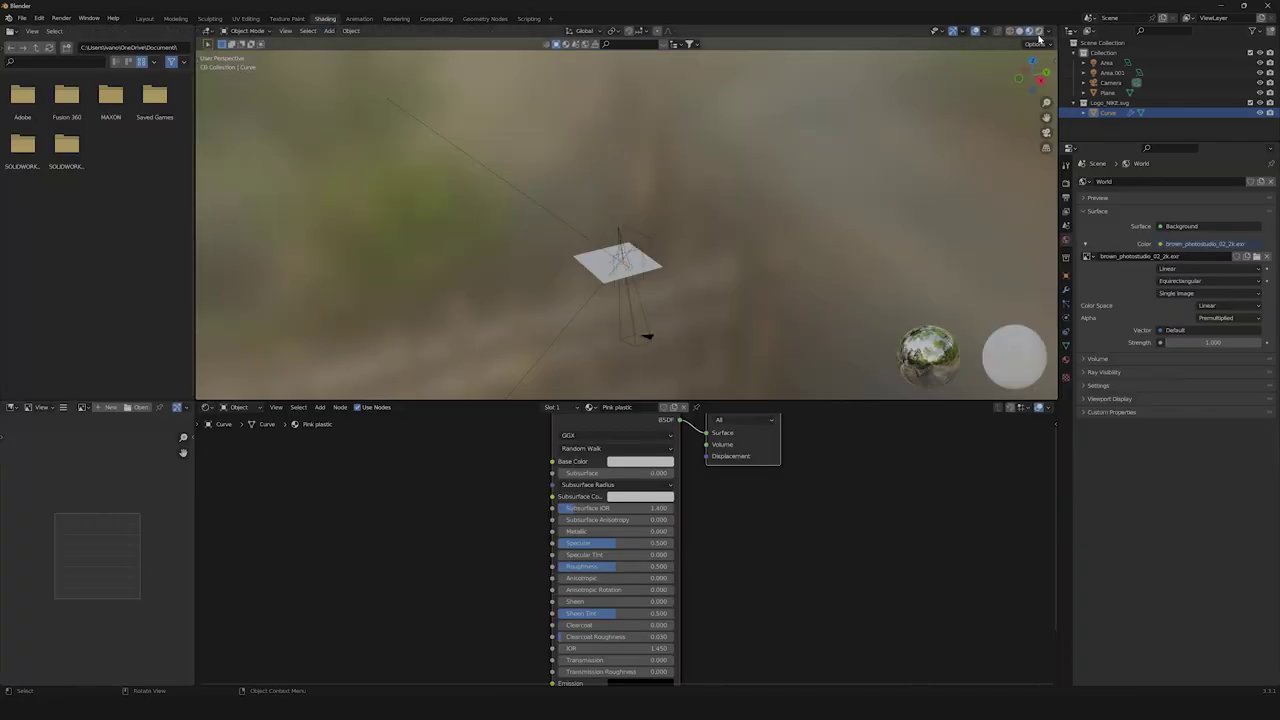
key(KP_0)
scroll(747, 529, down, 2)
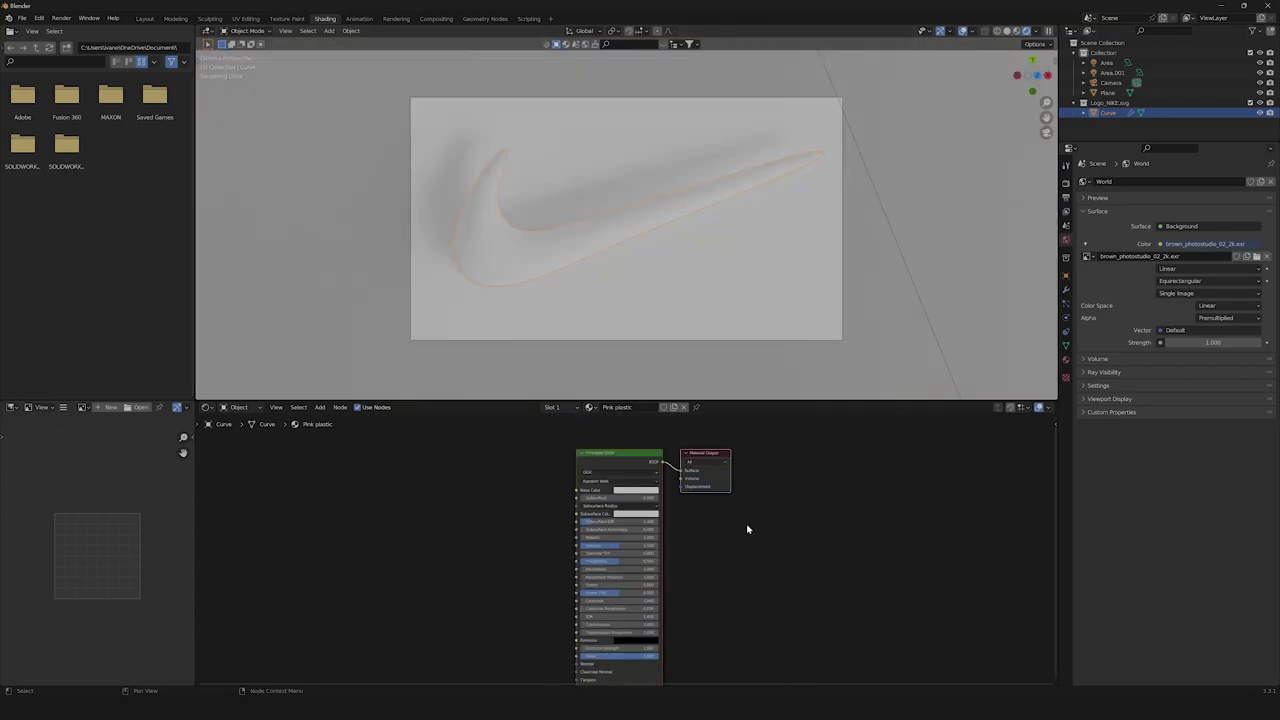
scroll(750, 544, left, 5)
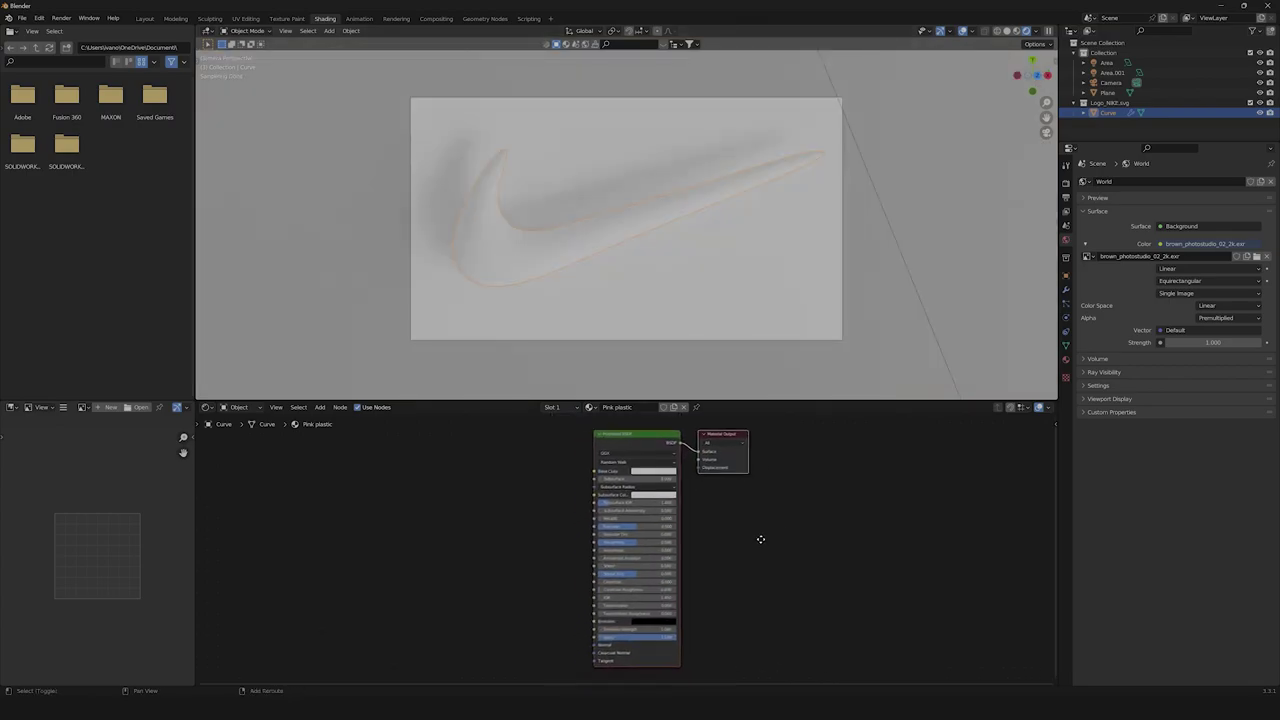
drag(704, 400, 714, 310)
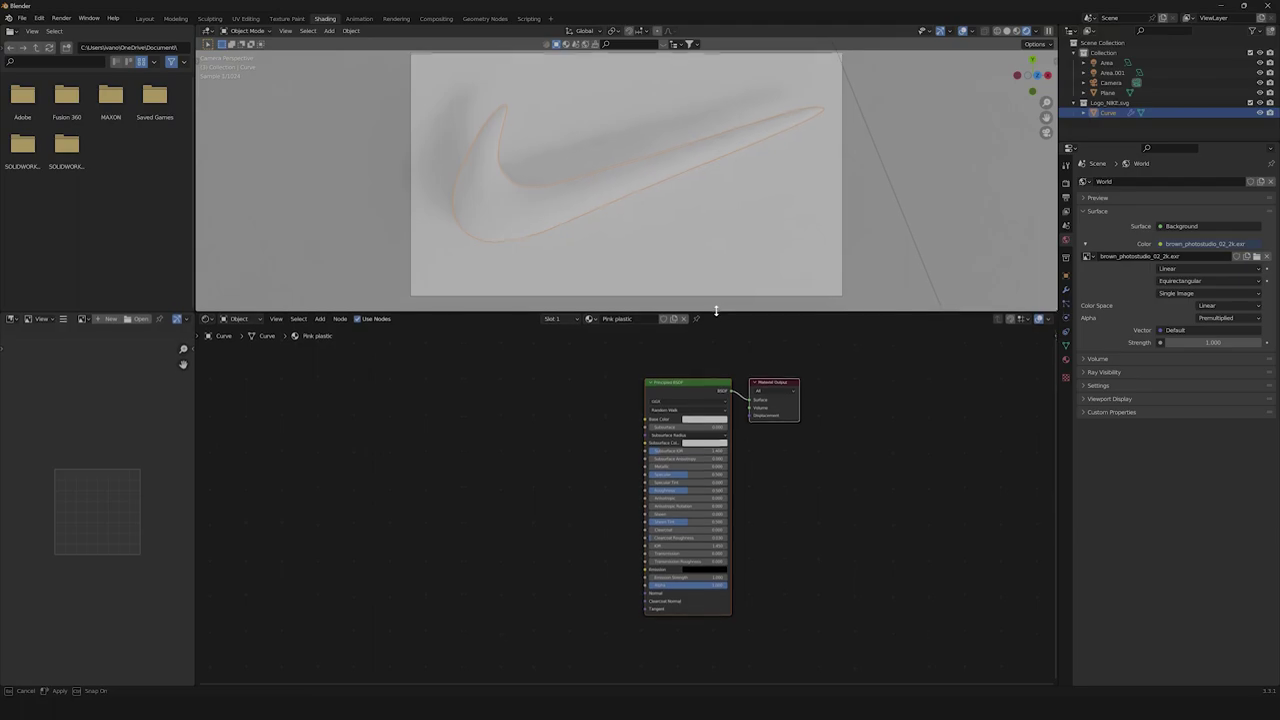
scroll(785, 502, left, 2)
scroll(785, 502, up, 1)
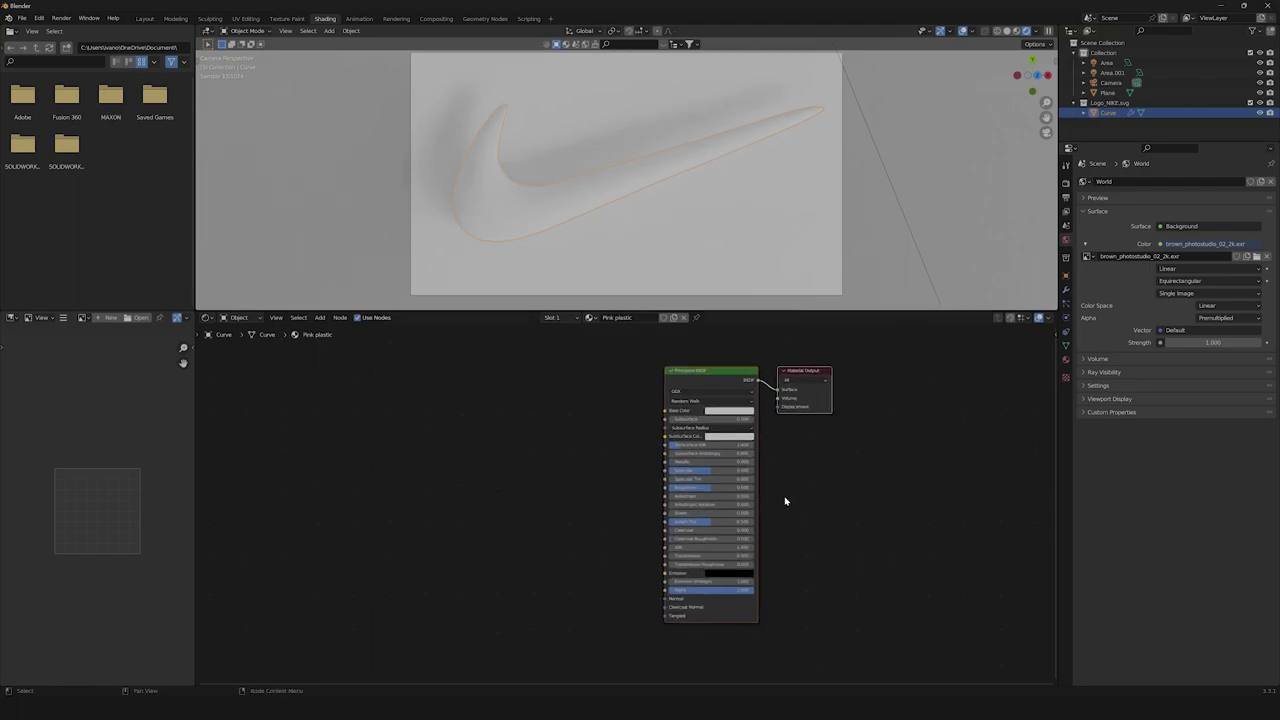
- Delete the Principled BSDF node and add a Light Path node well to the left of the Material Output
click(713, 377)
key(x)
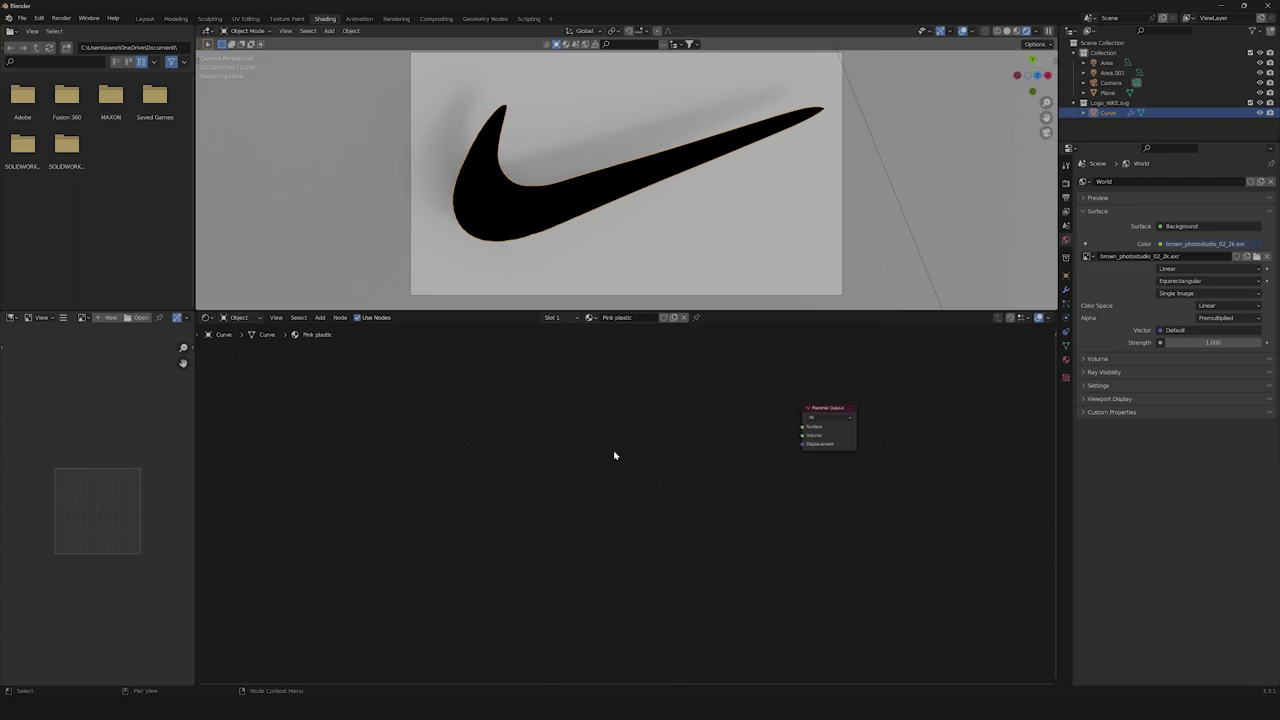
key(shift+a)
click(534, 452)
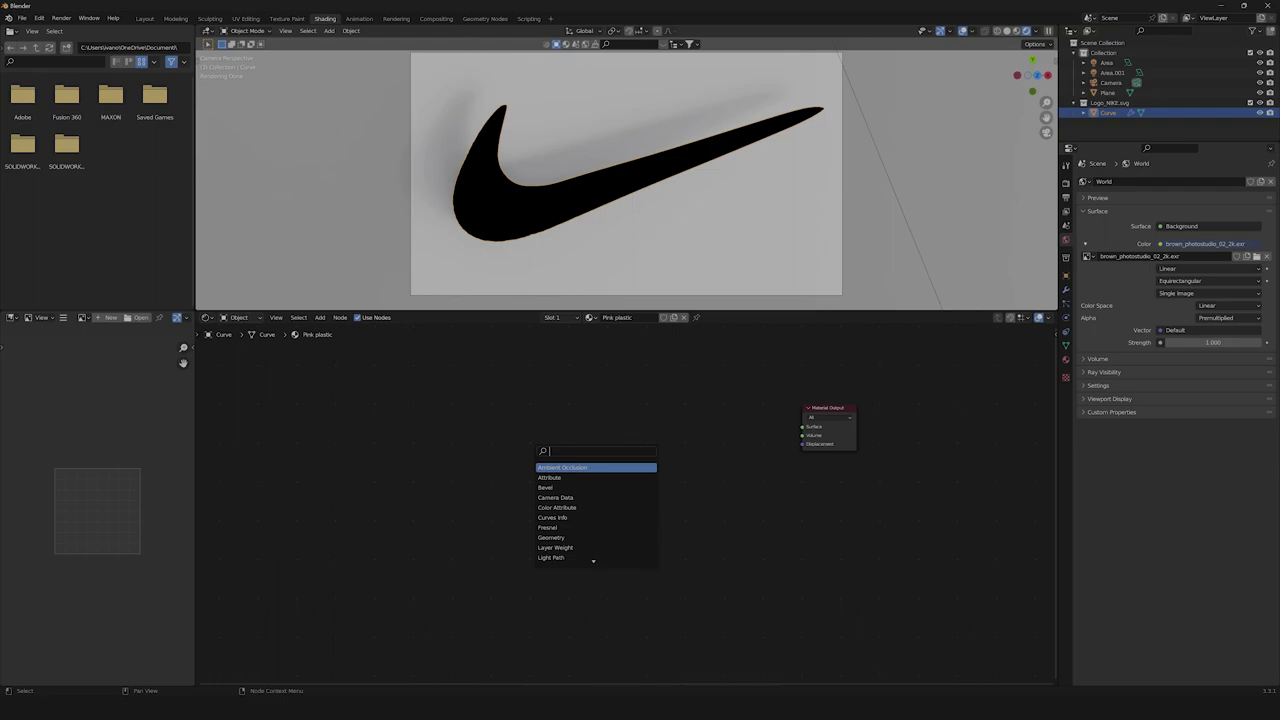
text(ligh)
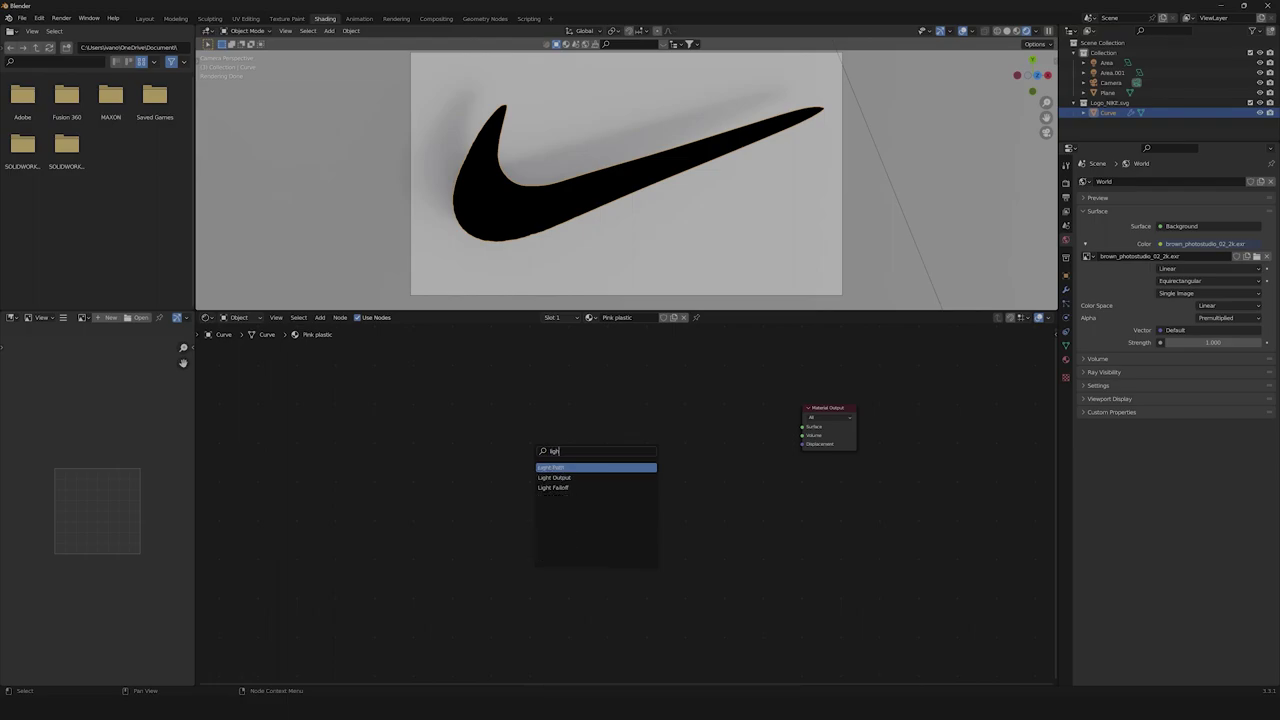
key(Return)
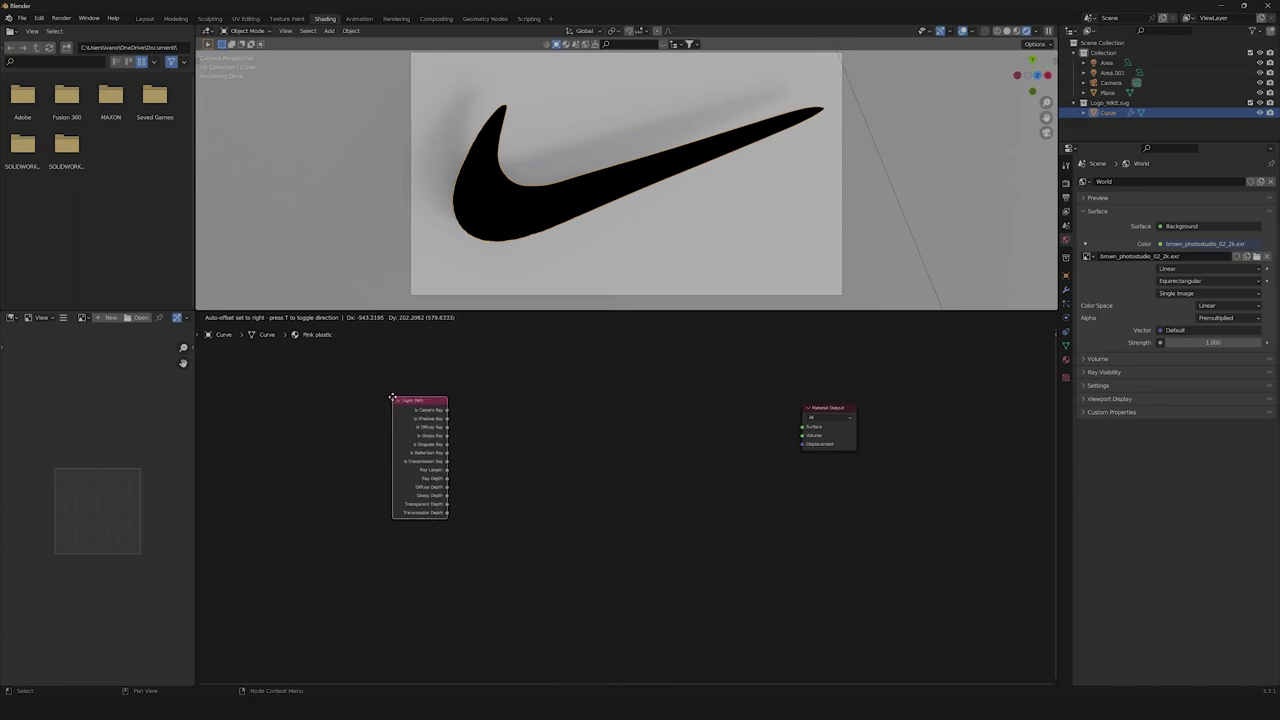
click(397, 396)
- Add a Geometry node directly below the Light Path node
key(shift+a)
text(g)
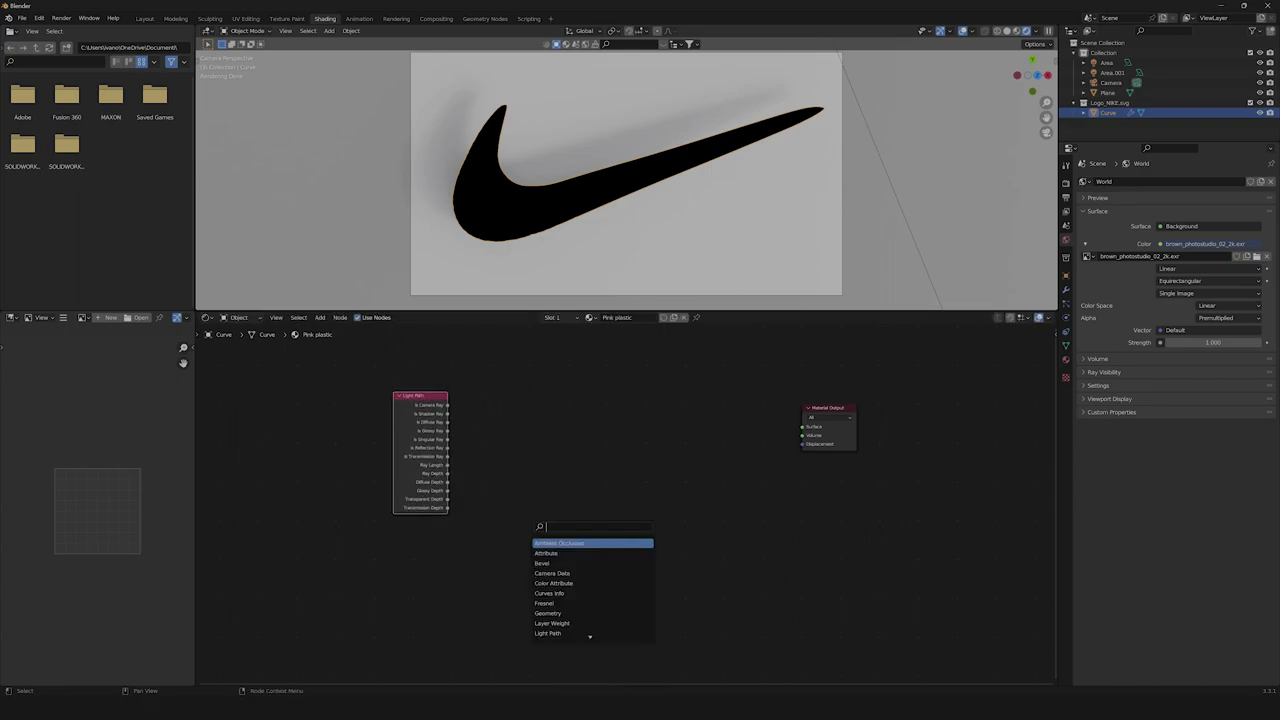
text(eom)
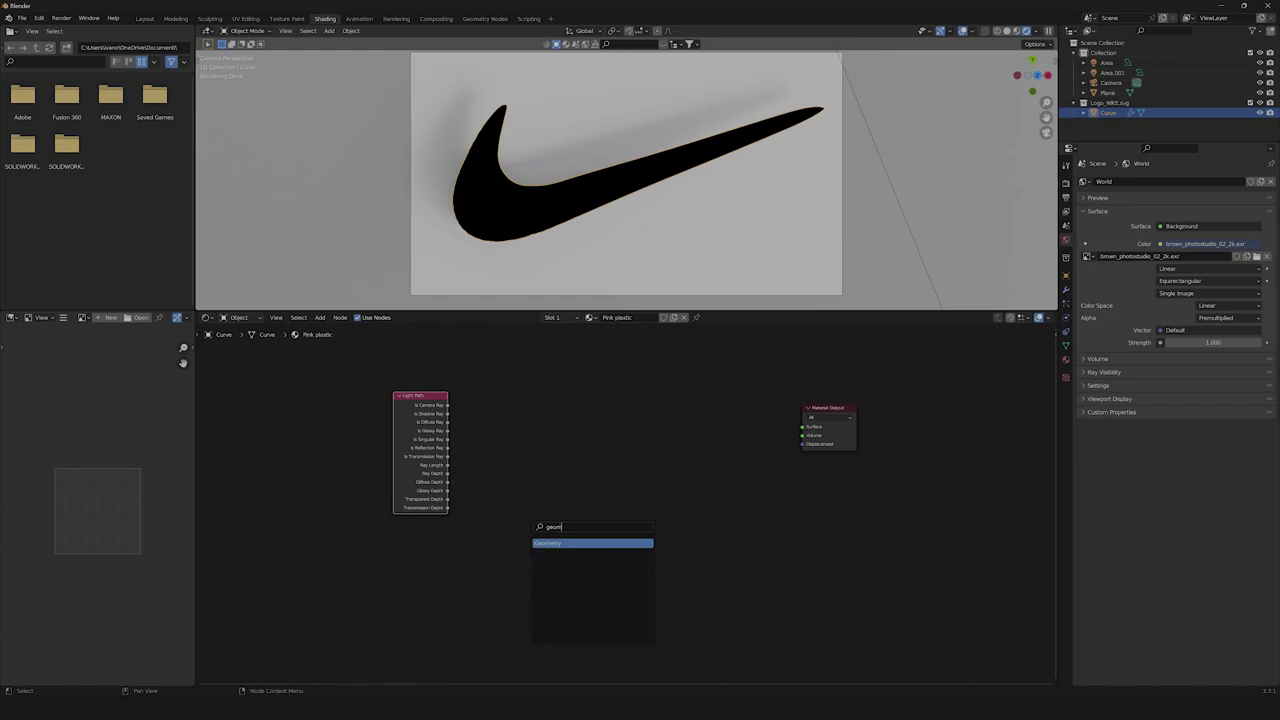
key(Return)
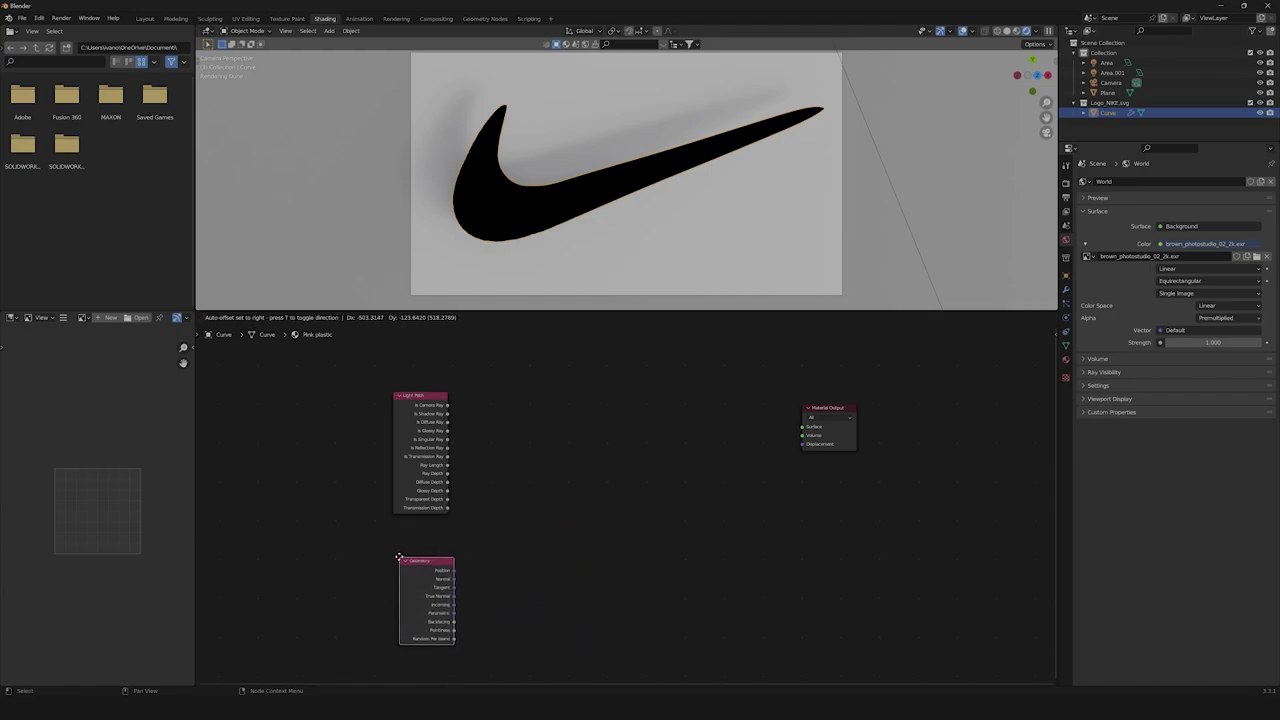
click(401, 569)
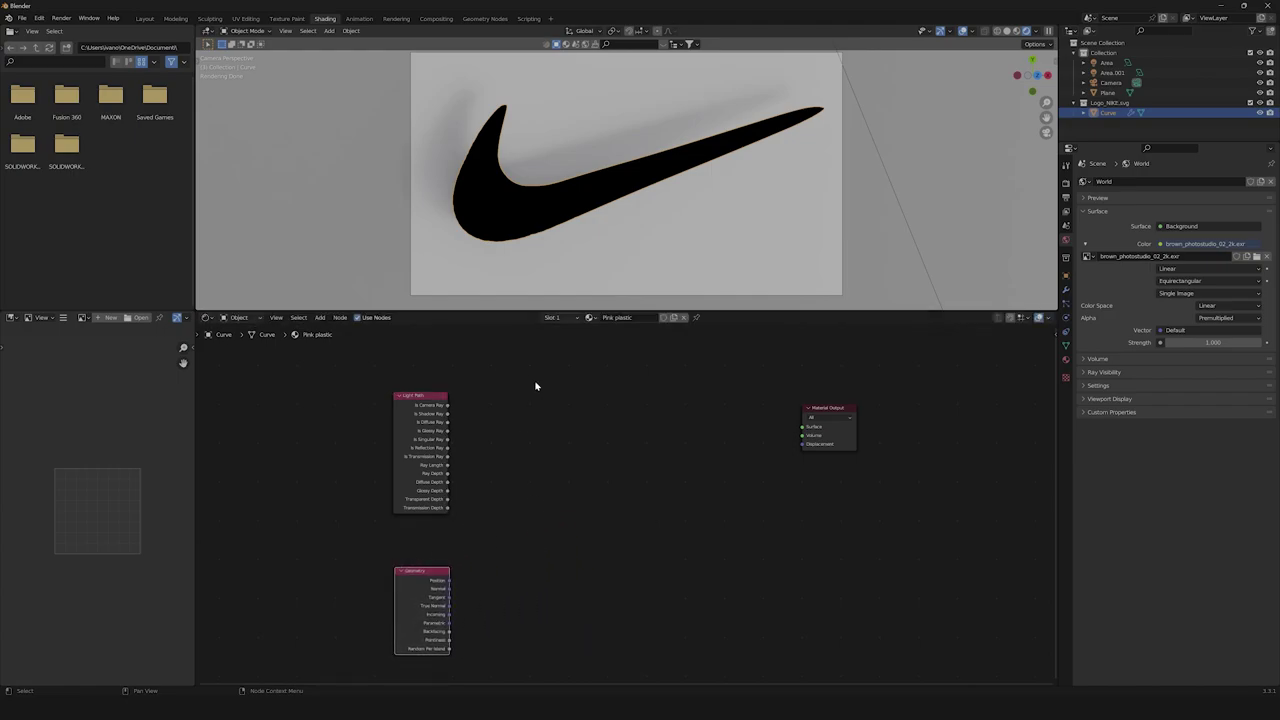
- Add a ColorRamp node between the Light Path and Material Output nodes
key(shift+a)
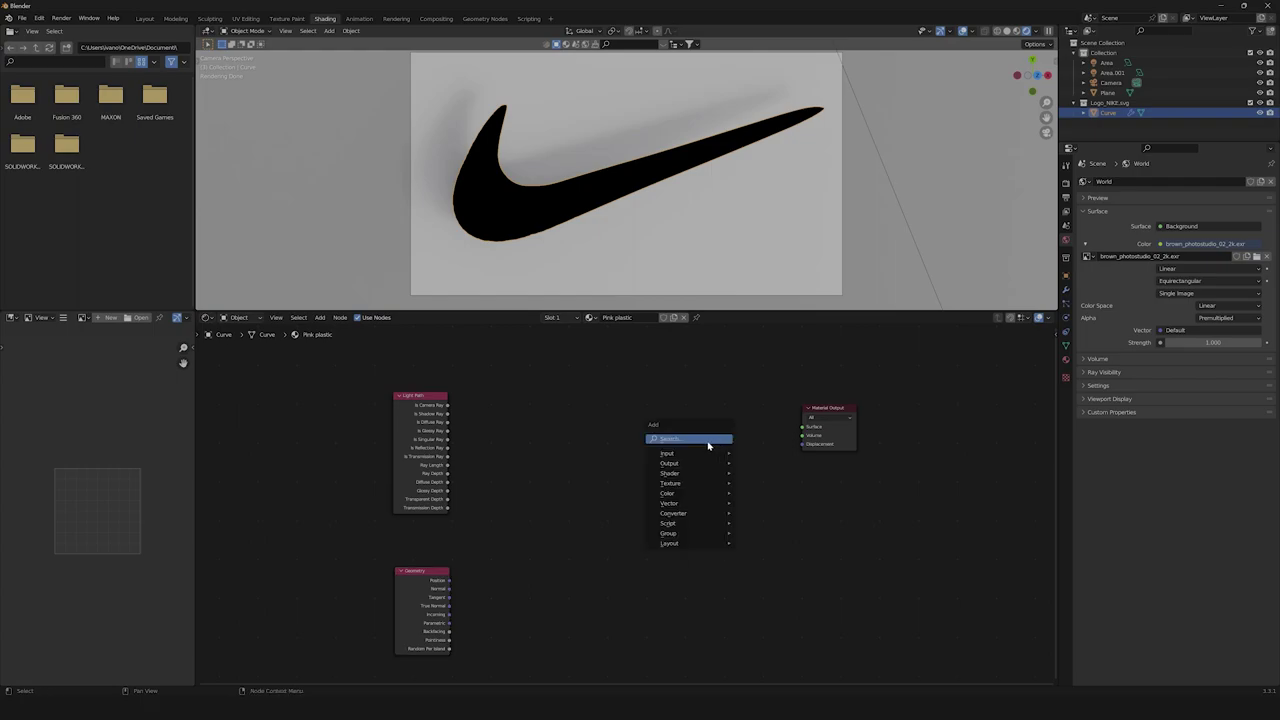
text(color)
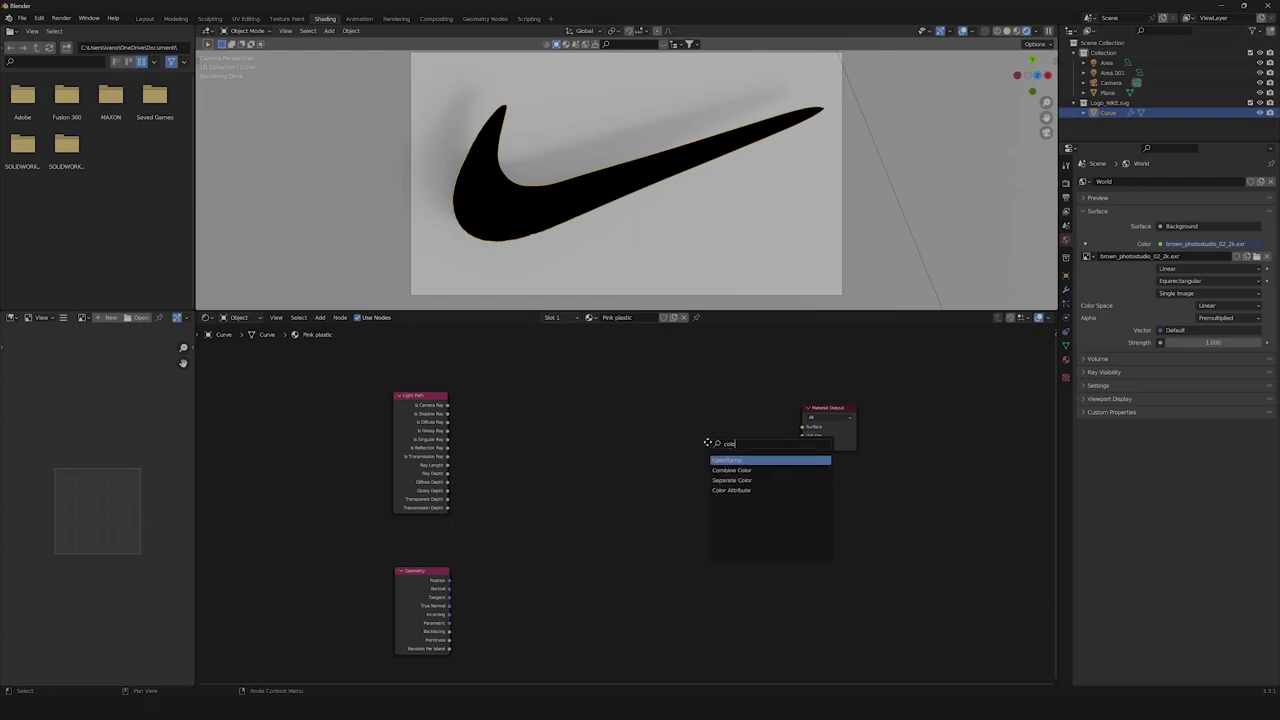
key(Return)
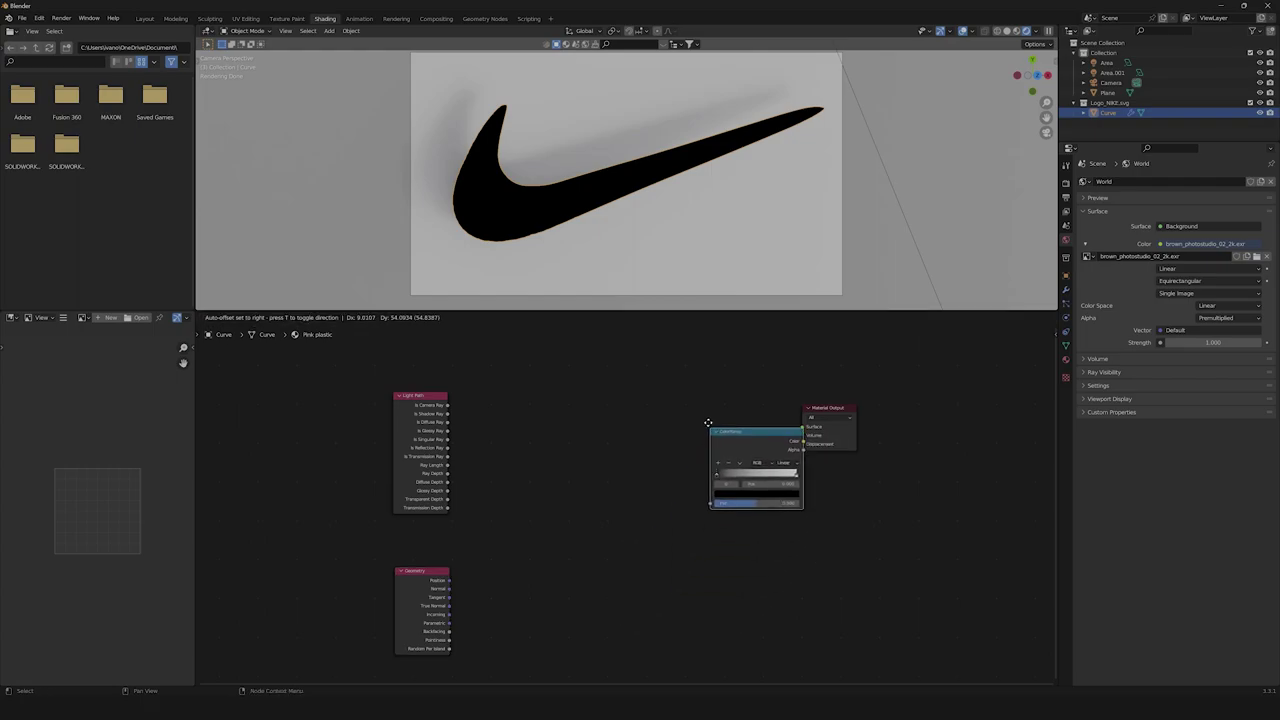
click(707, 408)
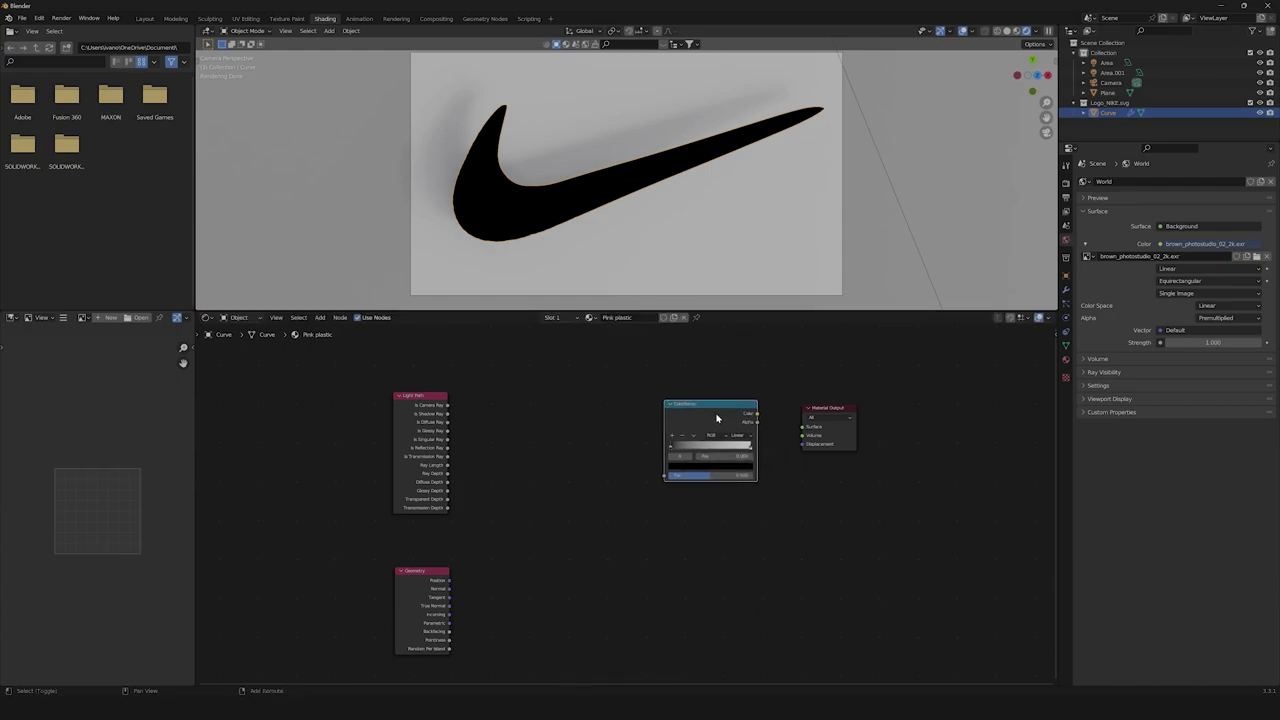
- Duplicate the ColorRamp node and place the copy just to the right of the Geometry node
key(shift+d)
click(621, 583)
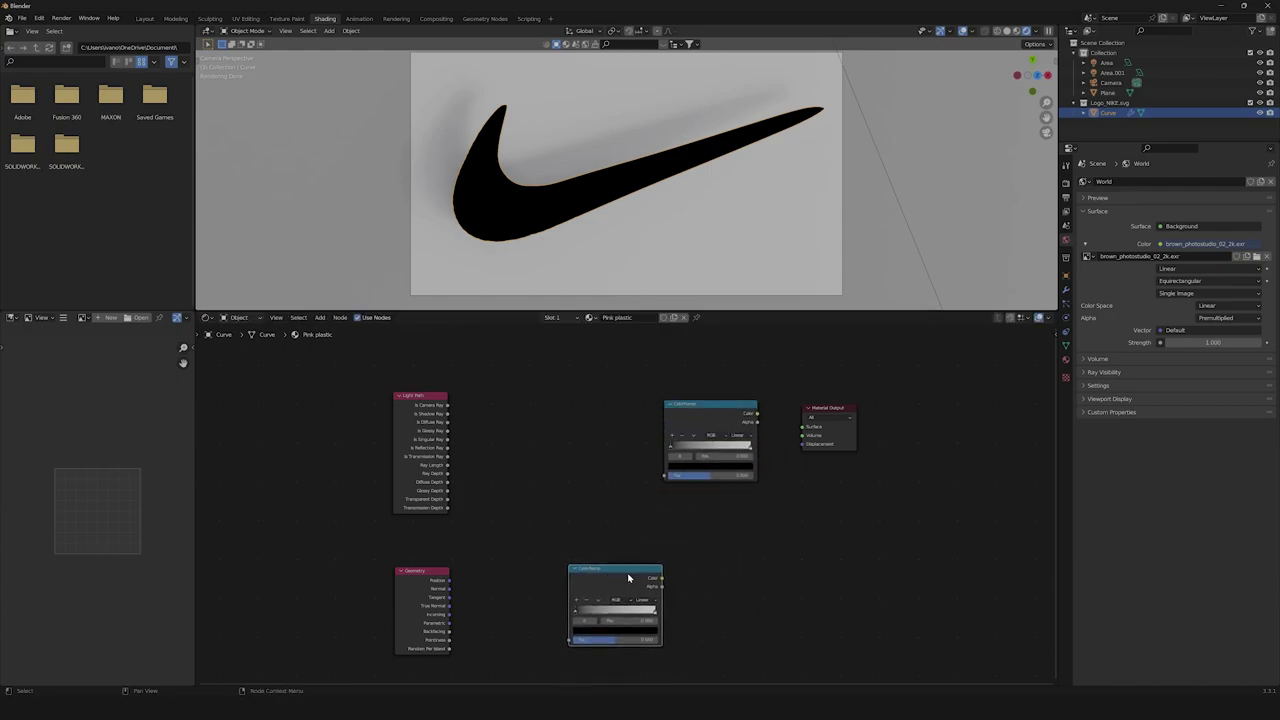
drag(630, 579, 593, 596)
middle_drag(683, 588, 646, 493)
key(g)
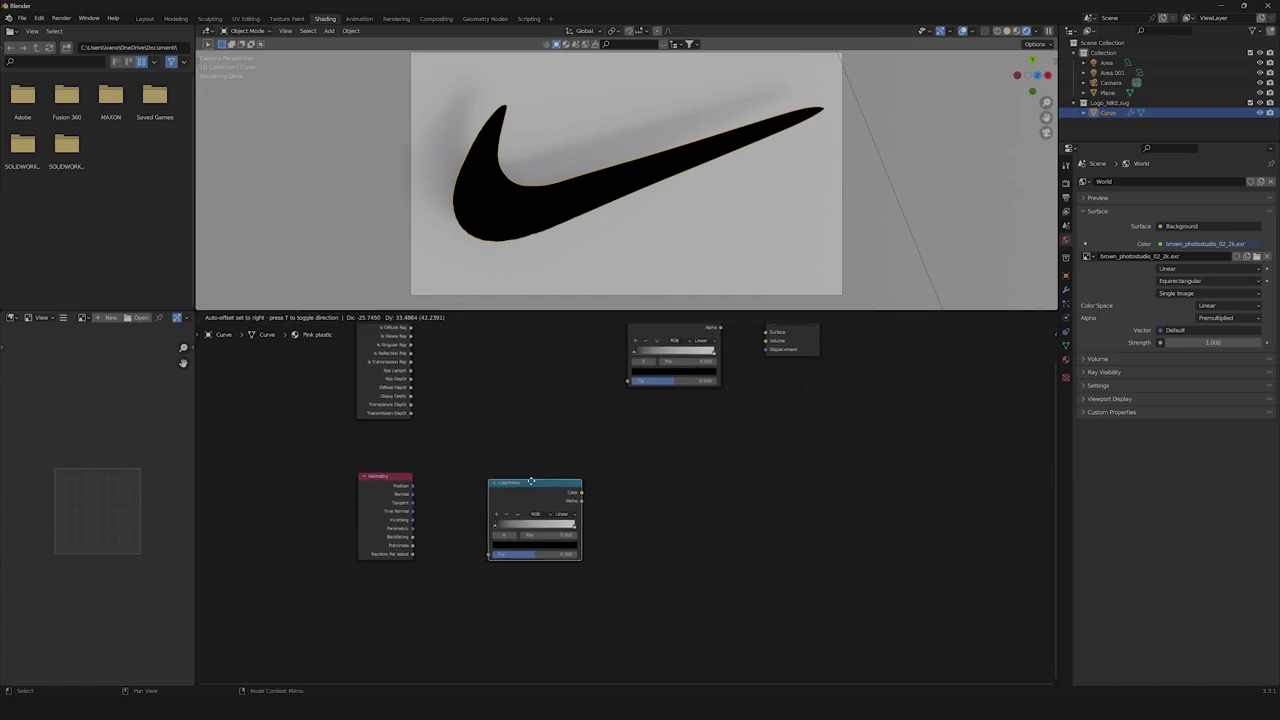
click(635, 480)
- Add a Mapping node to the right of the lower ColorRamp
key(shift+a)
click(649, 528)
text(mapping)
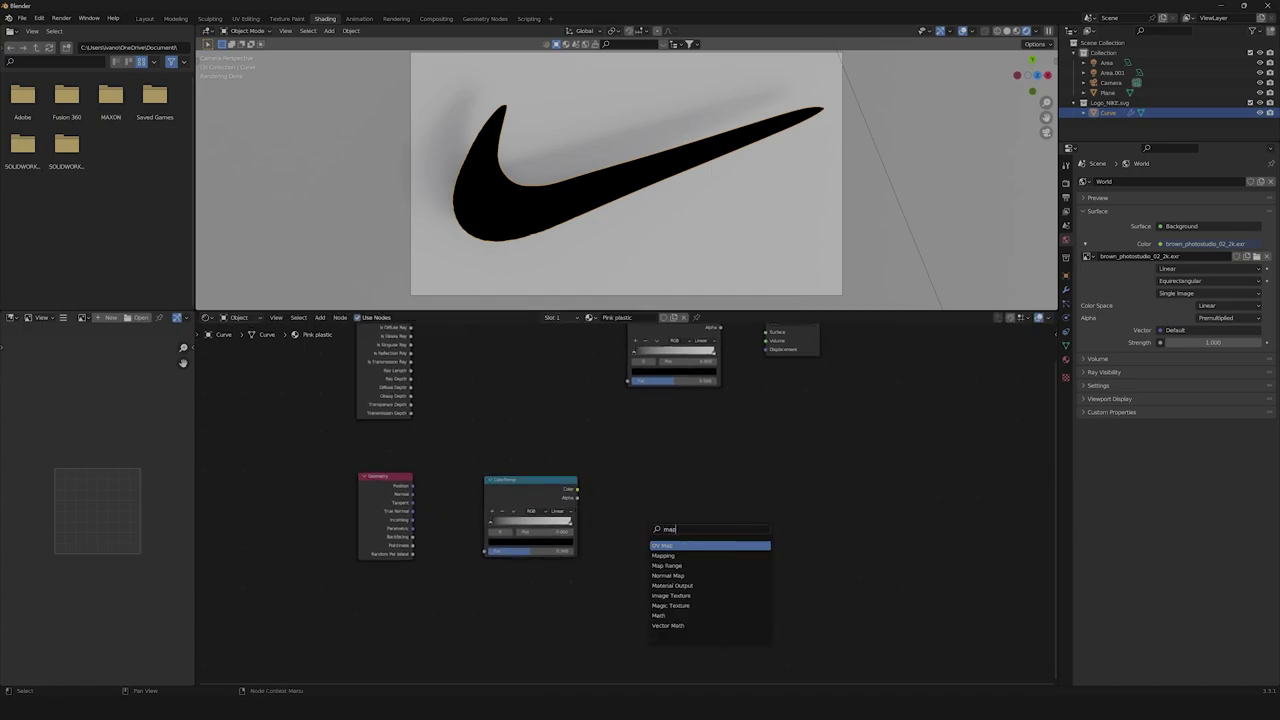
key(Return)
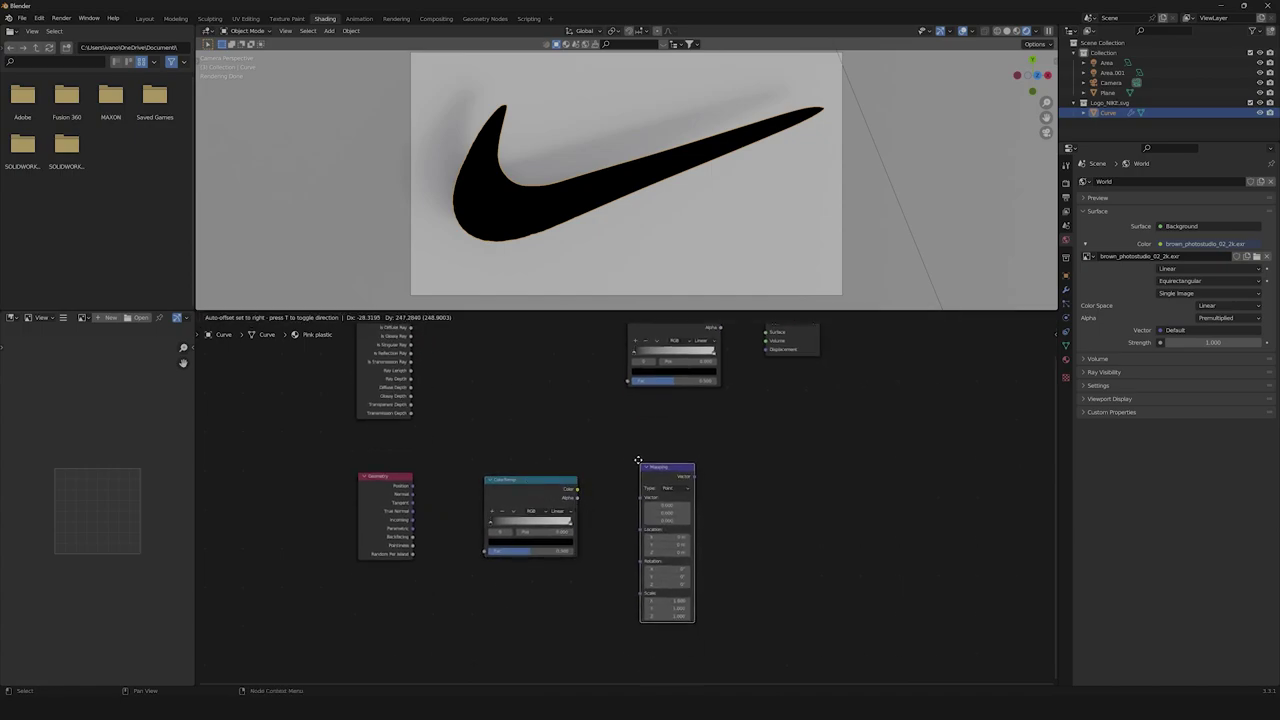
click(638, 460)
- Move the Material Output farther right and add a Glass BSDF node between it and the upper ColorRamp
middle_drag(811, 437, 746, 488)
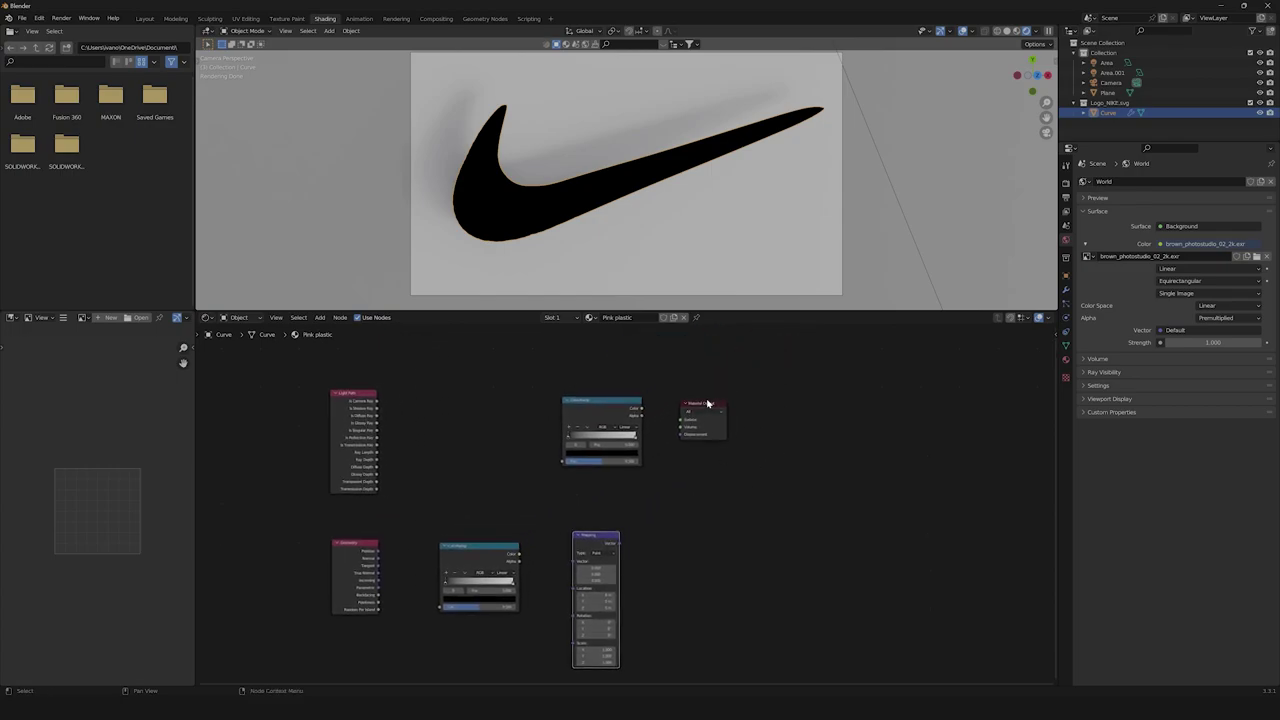
drag(723, 404, 904, 414)
middle_drag(766, 446, 729, 440)
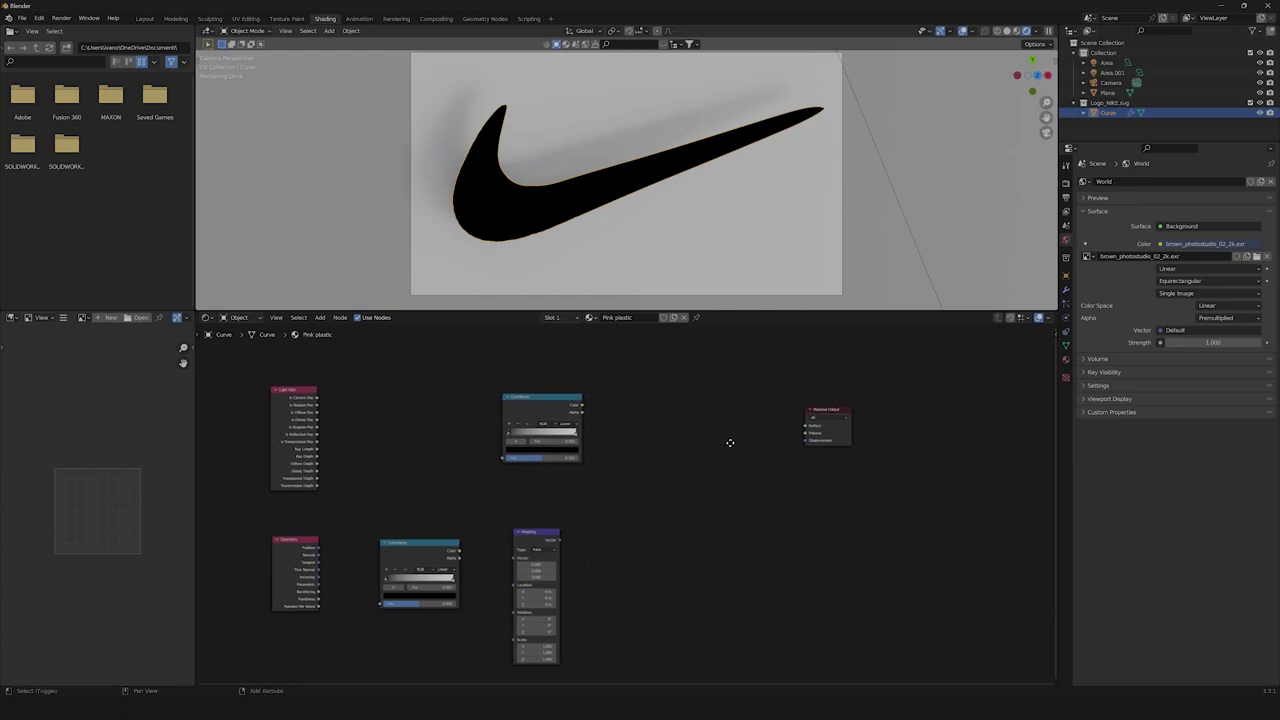
key(shift+a)
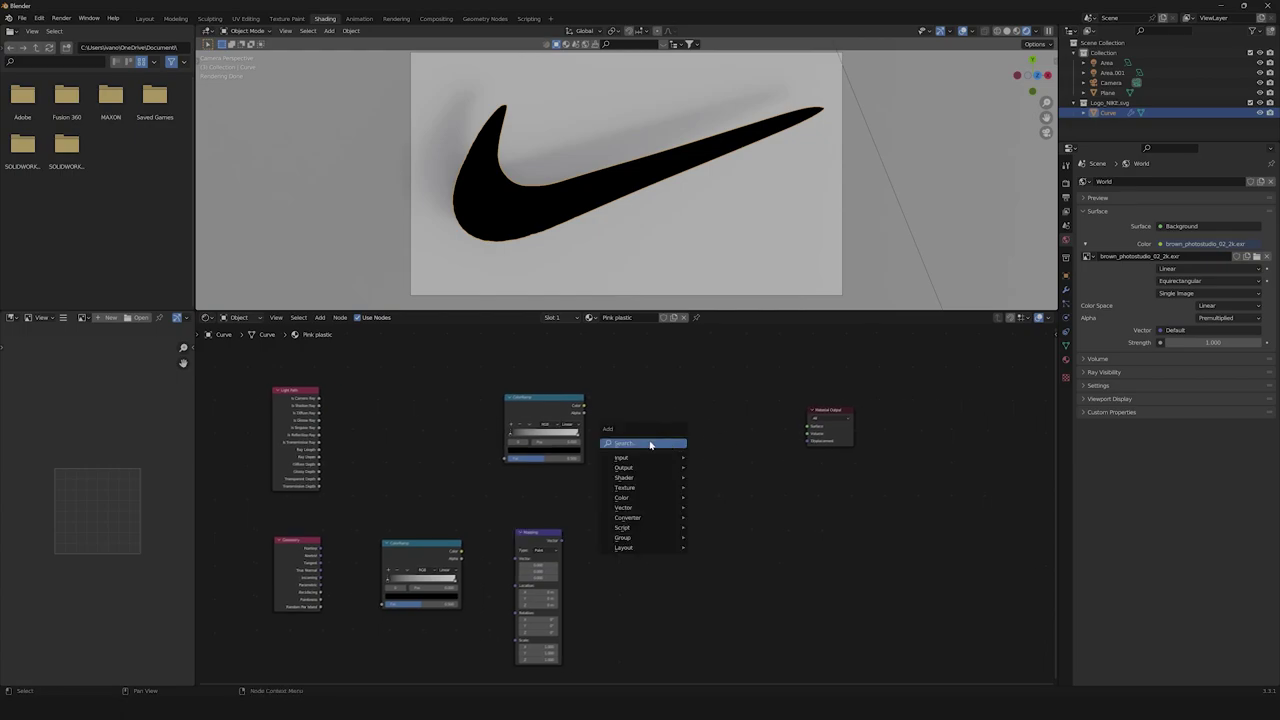
click(650, 444)
text(glass)
key(Return)
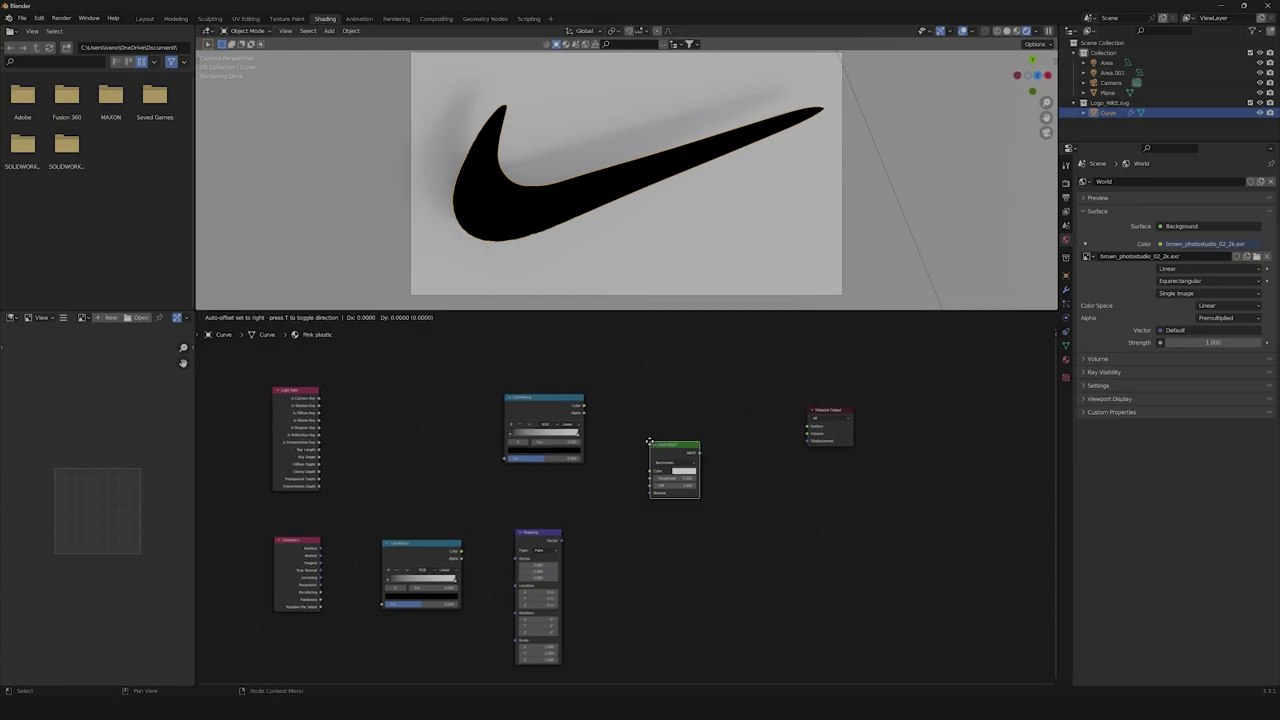
click(676, 450)
- Add a Transparent BSDF node below the Glass BSDF
key(shift+a)
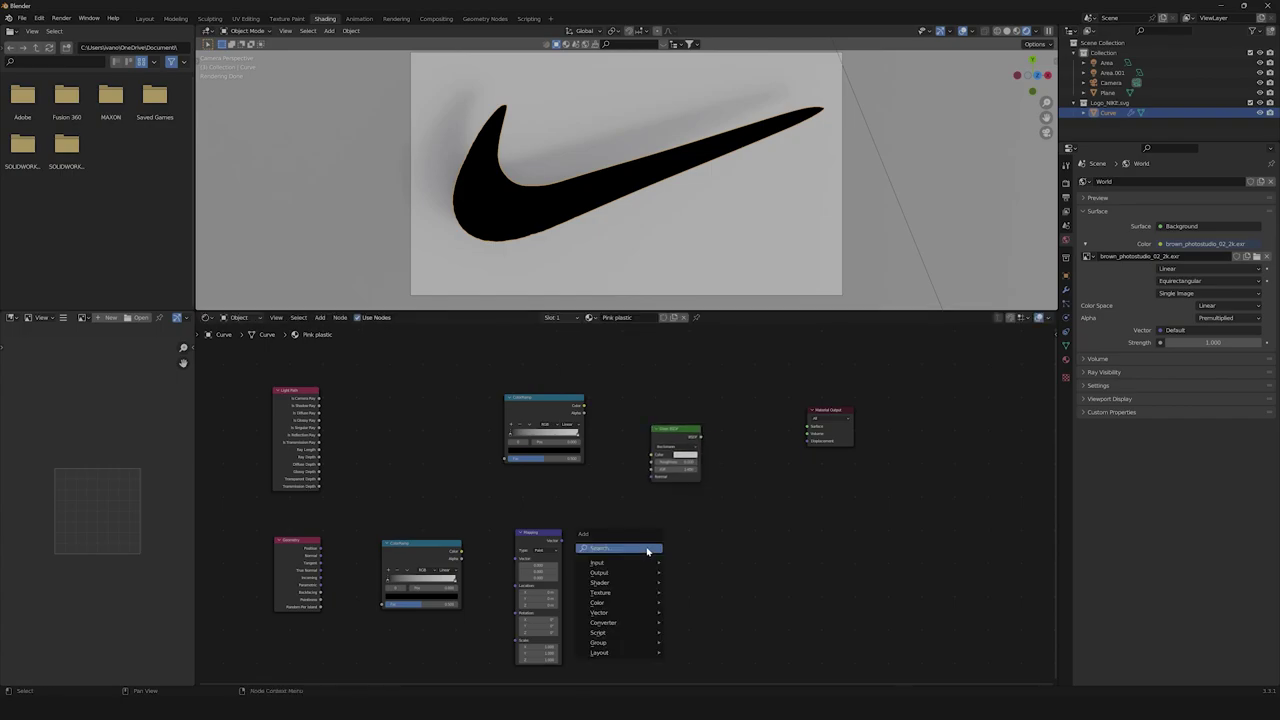
click(650, 551)
text(tr)
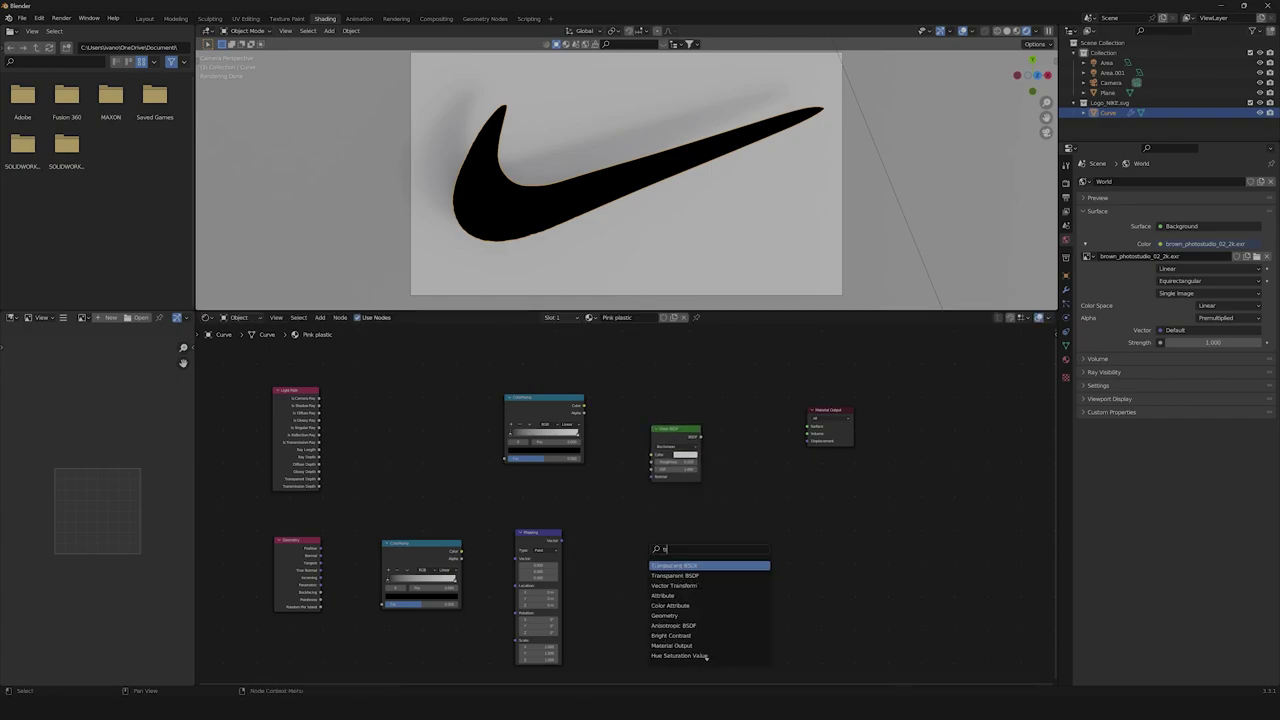
key(Return)
click(655, 578)
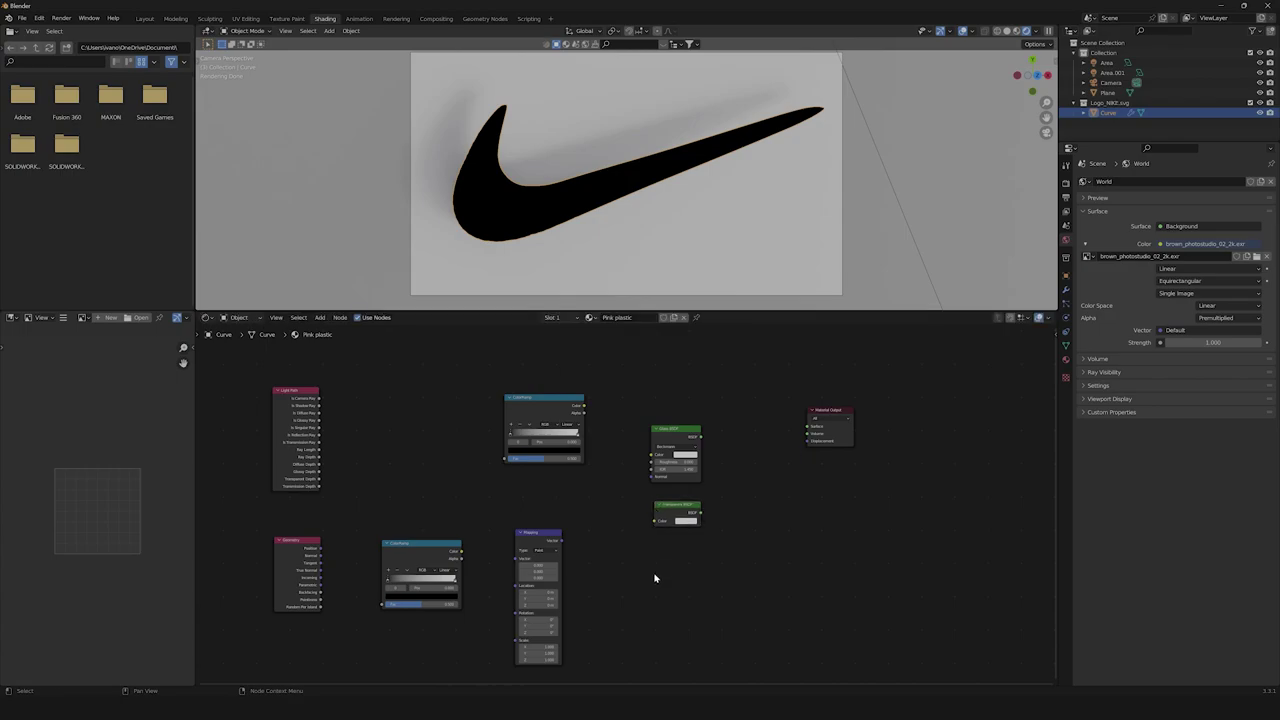
- Add a Glossy BSDF node below the Transparent BSDF
key(shift+a)
click(655, 576)
text(glos)
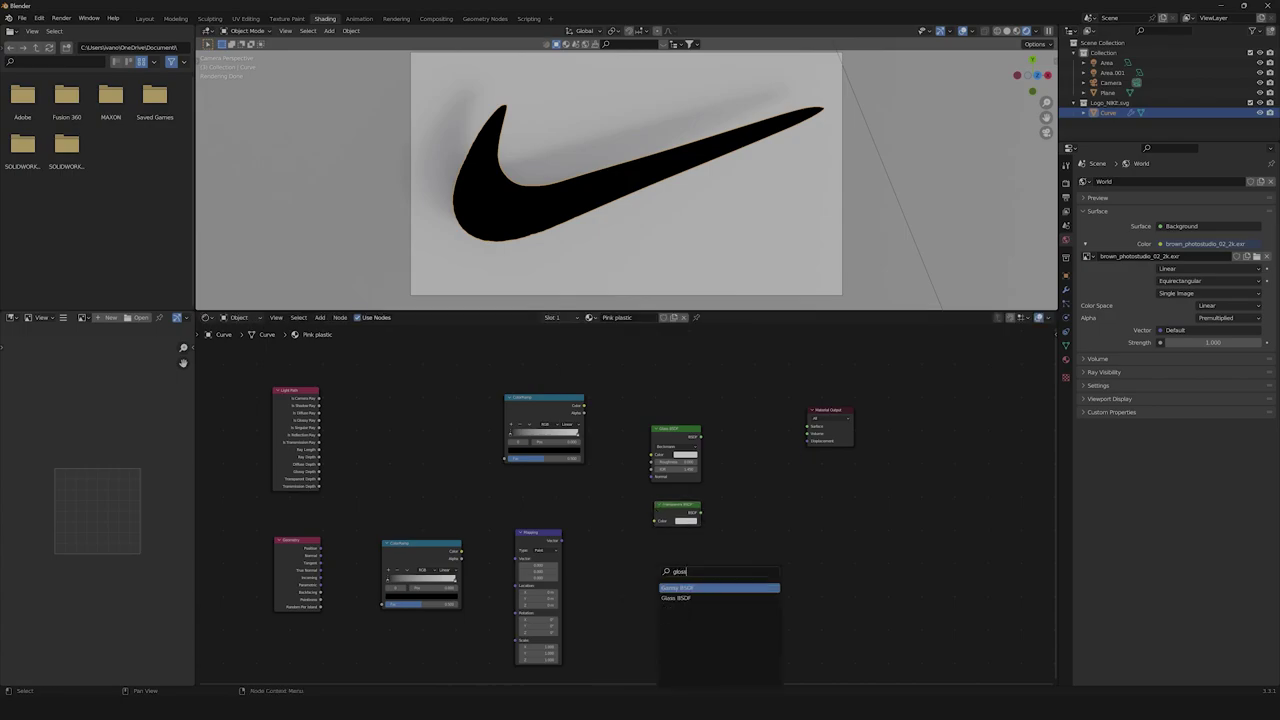
key(Return)
click(658, 549)
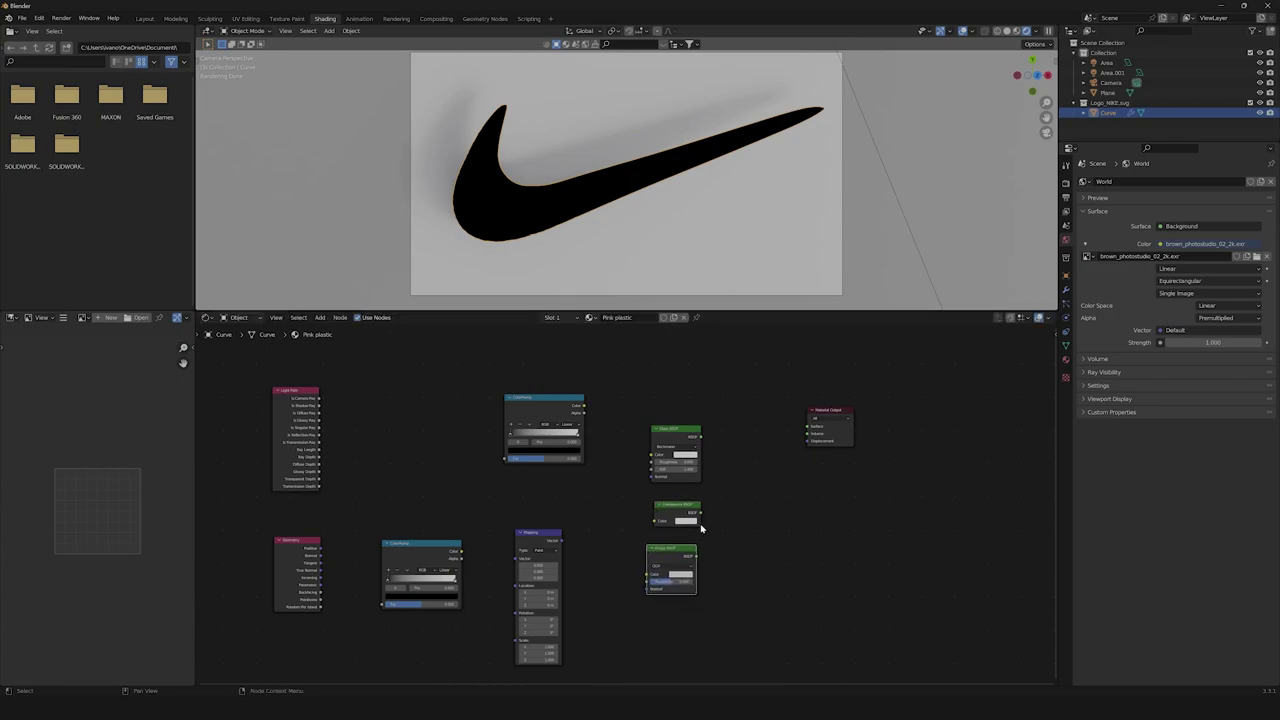
- Move the Material Output farther right and add a Mix Shader node between it and the three BSDF nodes
drag(824, 409, 952, 466)
key(shift+a)
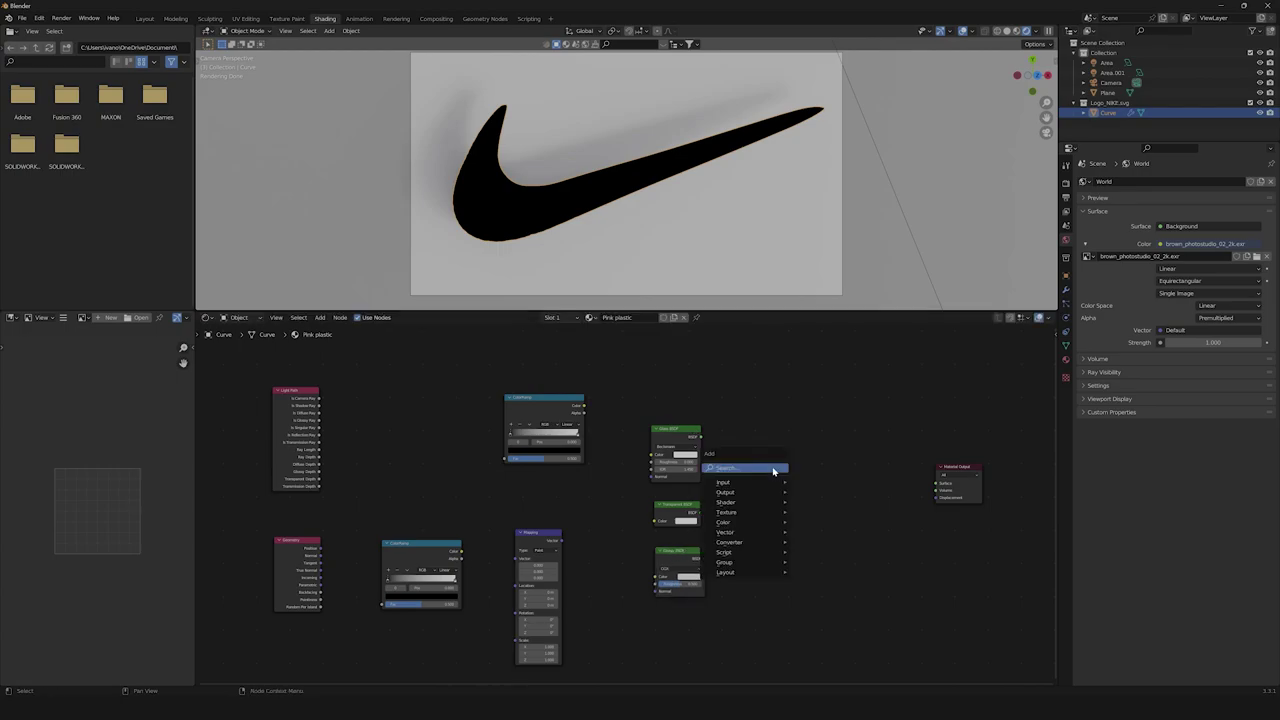
click(776, 470)
text(mix)
key(Down)
key(Return)
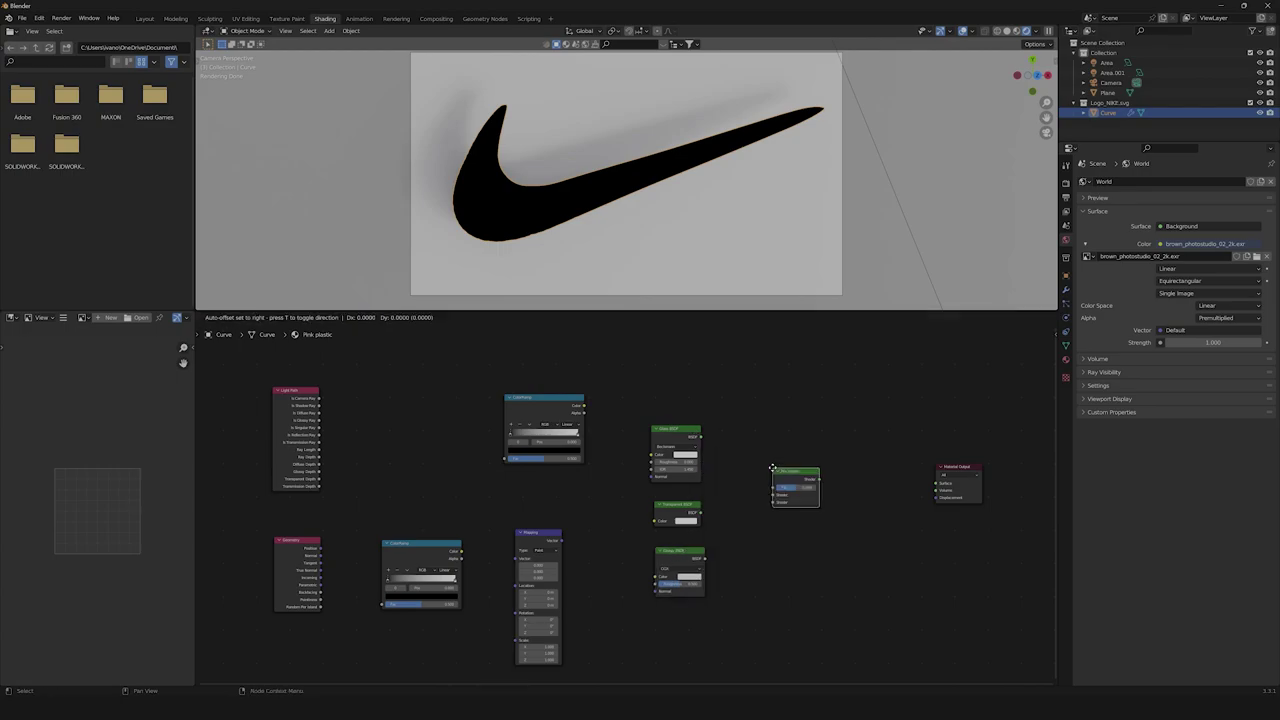
click(742, 484)
- Add an Add Shader node between the Mix Shader and the Material Output
key(shift+a)
click(848, 460)
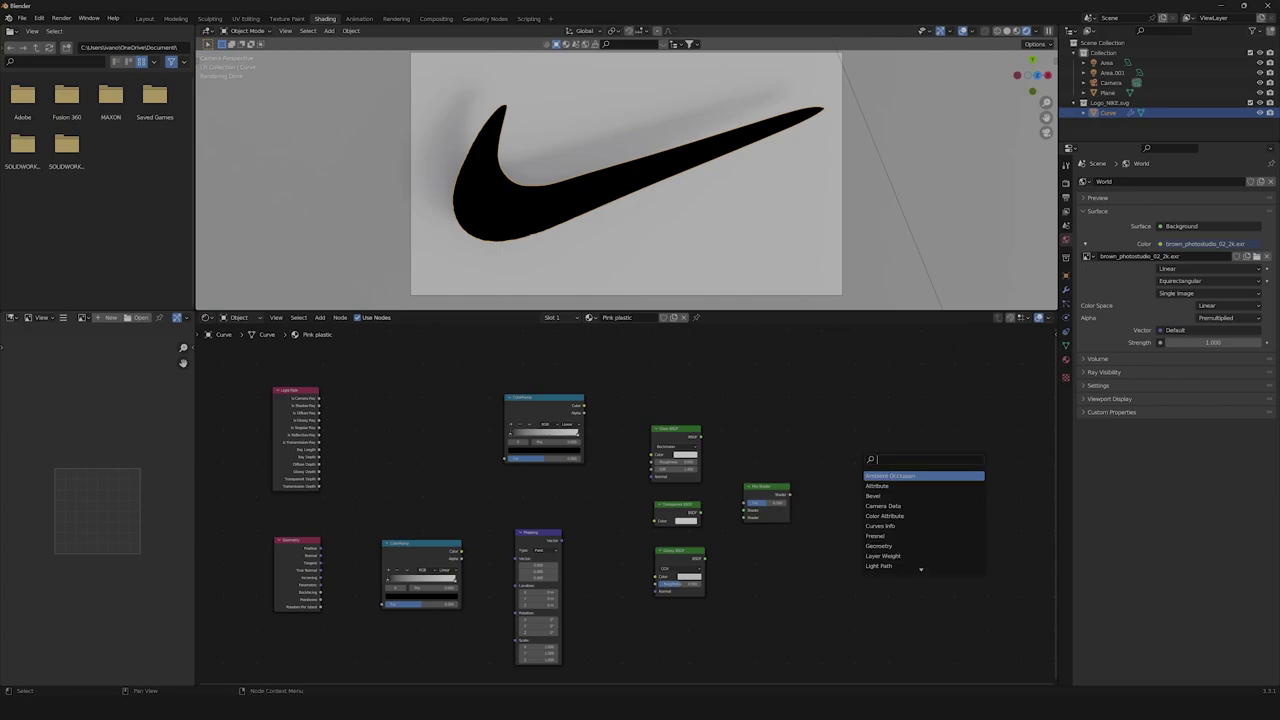
text(ad)
key(Return)
click(853, 490)
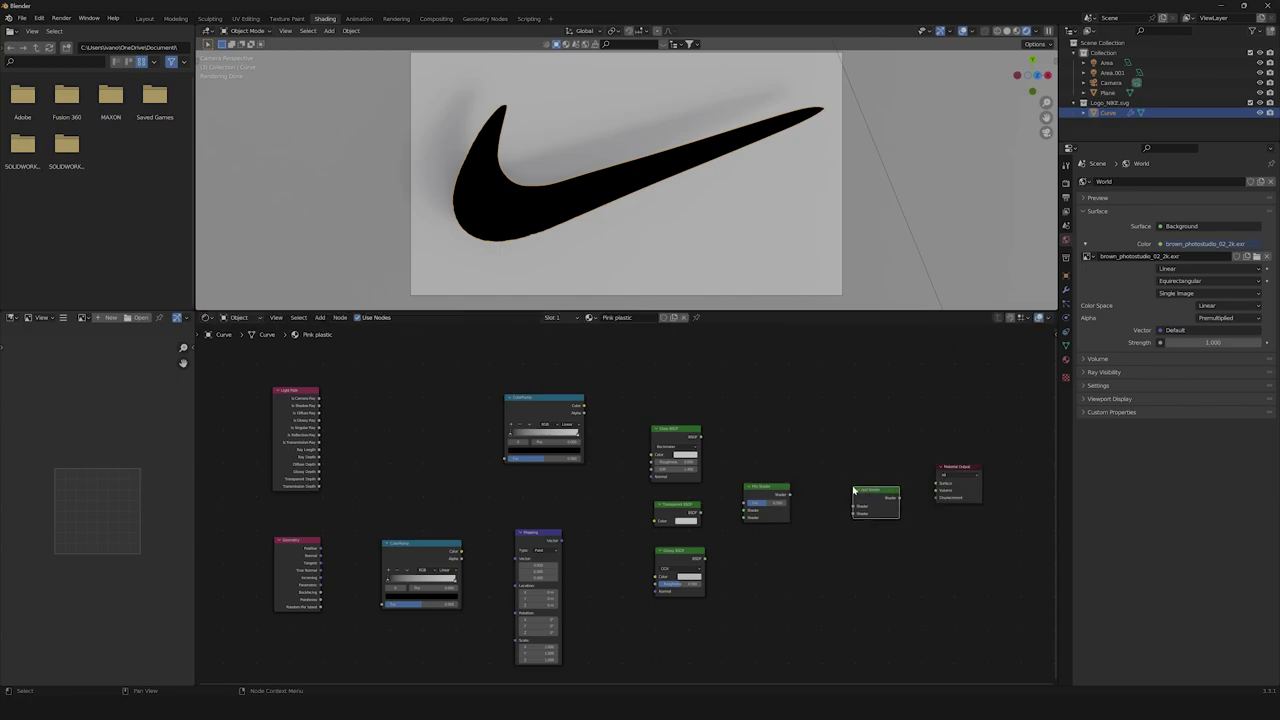
- Link Geometry's Pointiness to the lower ColorRamp's Fac, that ramp's Color to the Mapping Vector, and the Mapping output to the upper ColorRamp's Fac
scroll(729, 443, up, 1)
middle_drag(589, 523, 725, 530)
scroll(714, 516, down, 2)
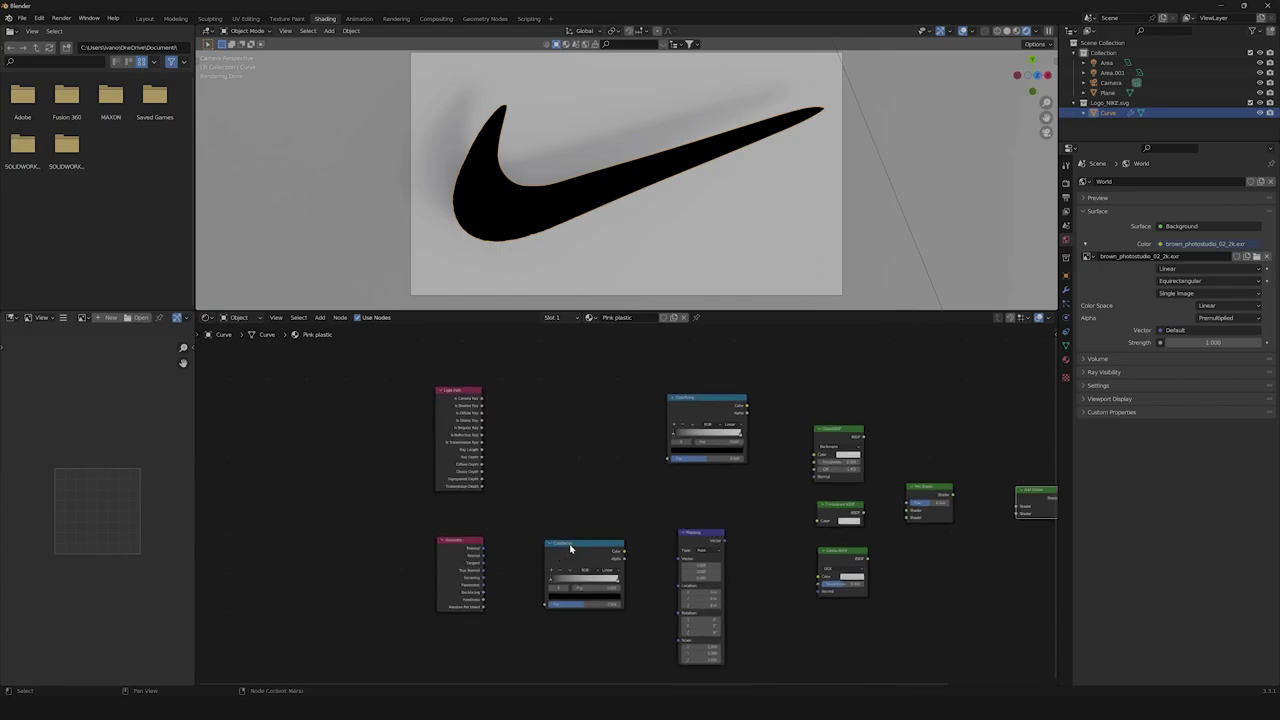
drag(570, 548, 560, 552)
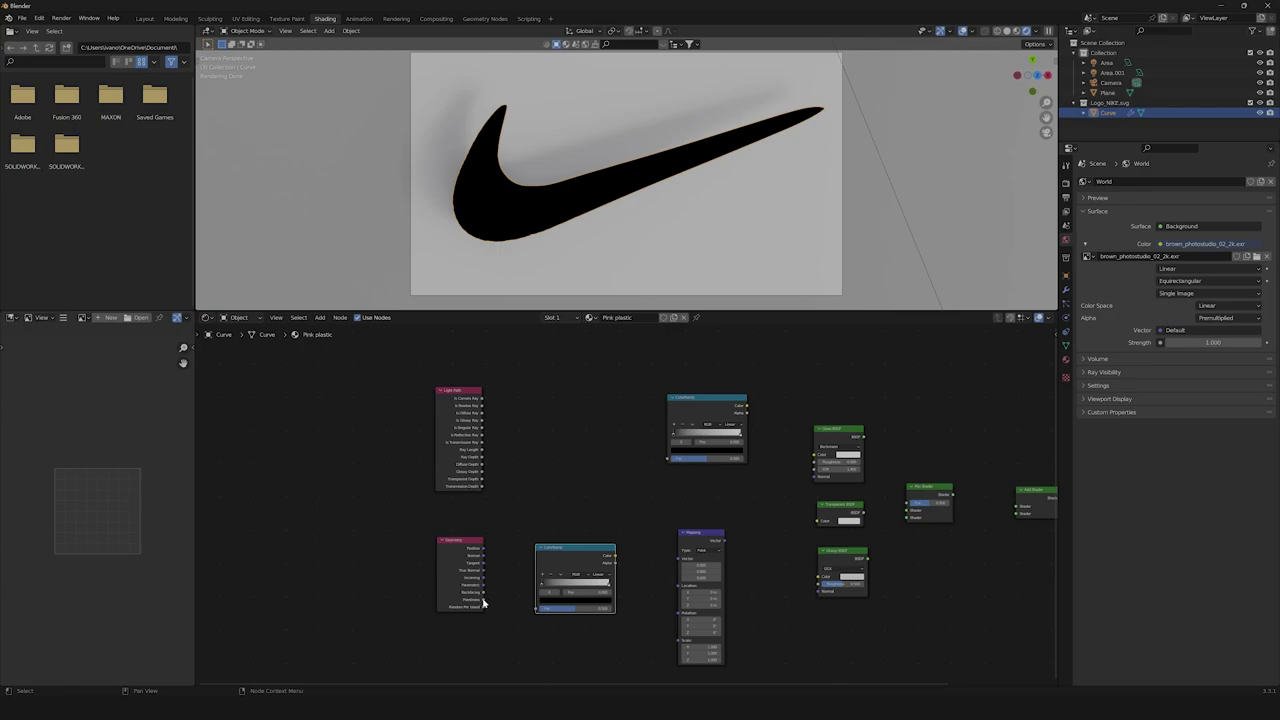
drag(483, 601, 538, 609)
drag(614, 555, 588, 486)
scroll(775, 538, up, 1)
mouse_move(672, 429)
mouse_down()
mouse_move(704, 438)
mouse_move(686, 447)
mouse_up()
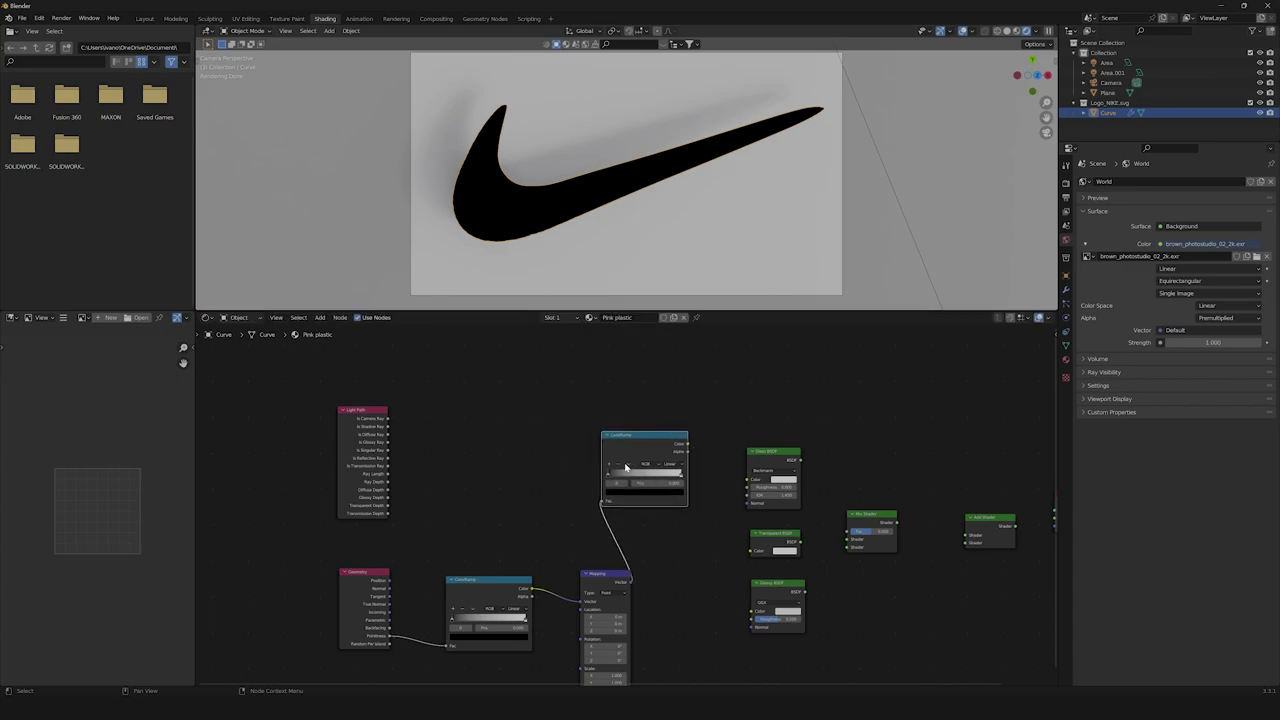
- Connect the upper ColorRamp's Color output to the Color inputs of the Glass, Transparent and Glossy BSDFs
drag(626, 468, 749, 479)
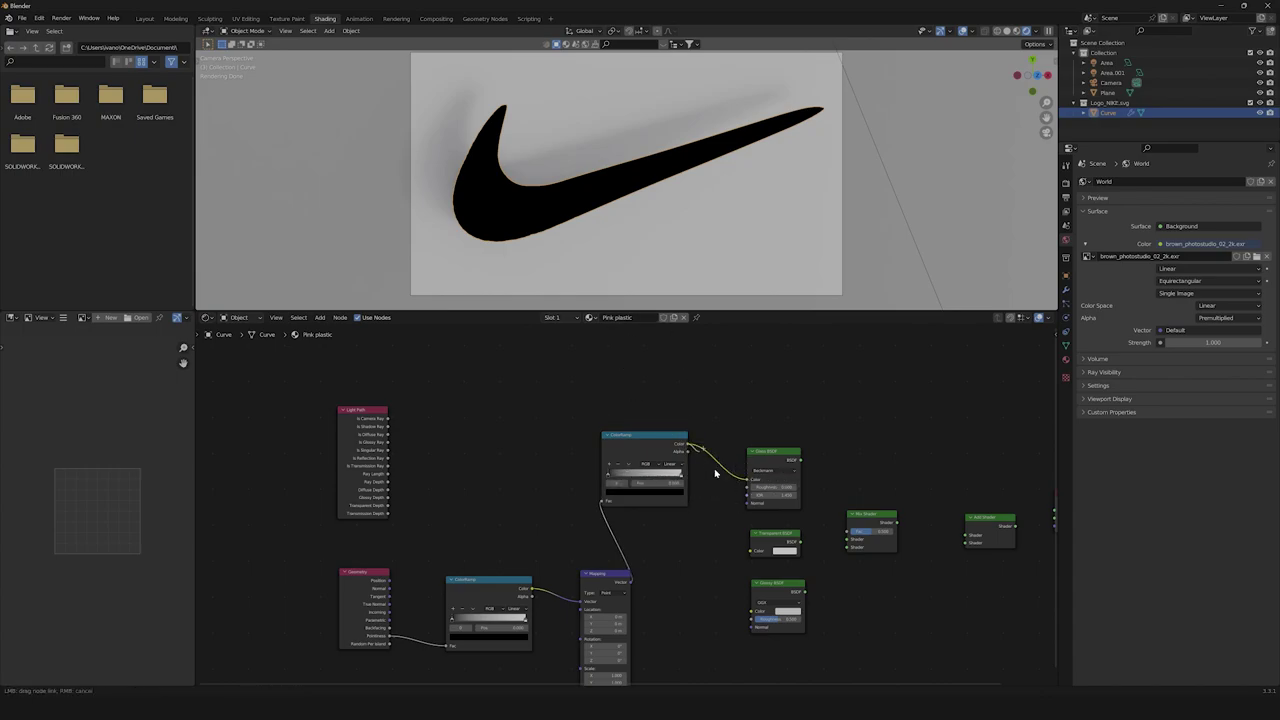
drag(687, 444, 751, 550)
drag(687, 444, 751, 611)
- Combine Glass and Transparent in the Mix Shader, feed it and Glossy into the Add Shader, and link that to the Material Output's Surface
drag(800, 460, 849, 548)
middle_drag(849, 548, 671, 556)
drag(745, 491, 807, 502)
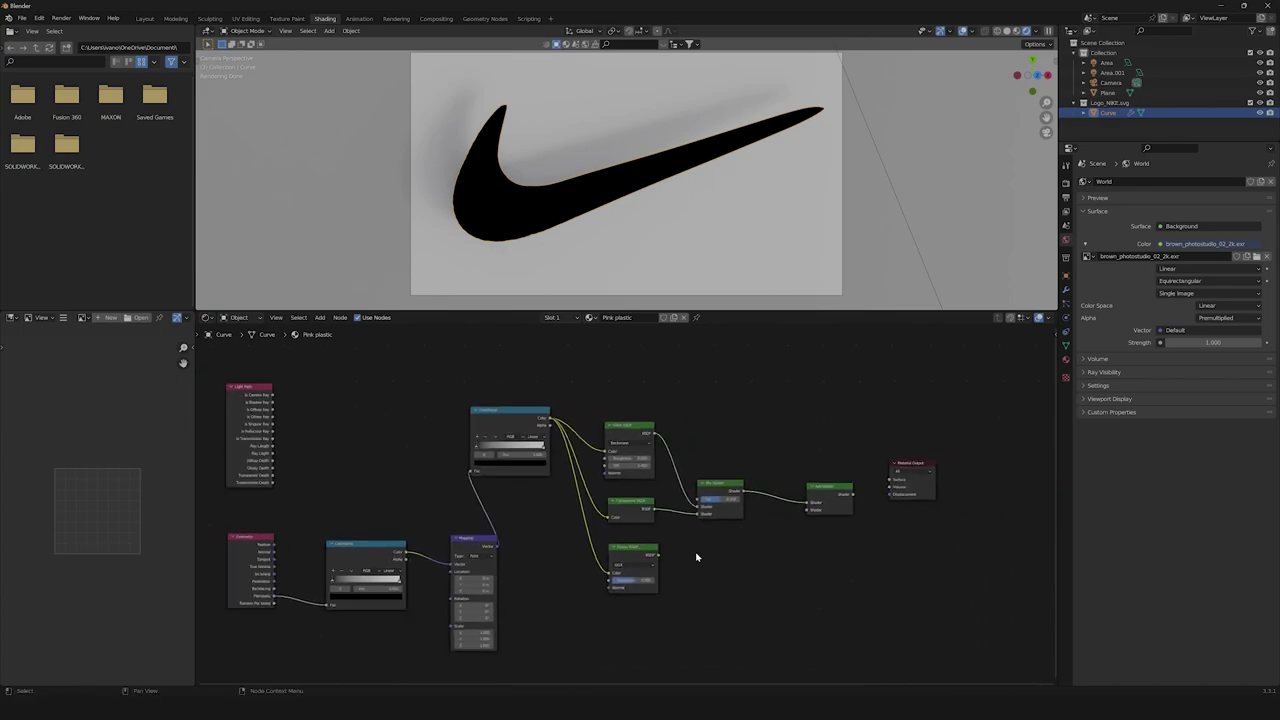
drag(657, 553, 892, 480)
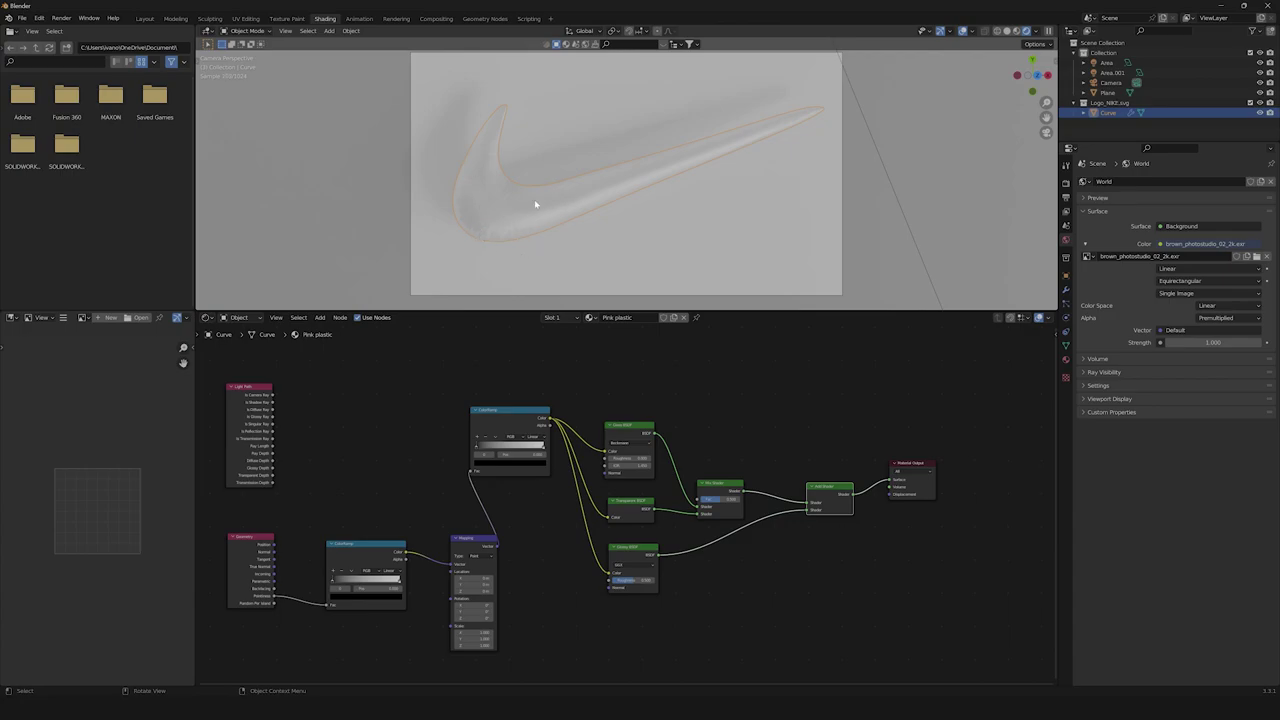
- Change the first color stop of the upper ColorRamp from black to a medium blue
scroll(499, 276, up, 1)
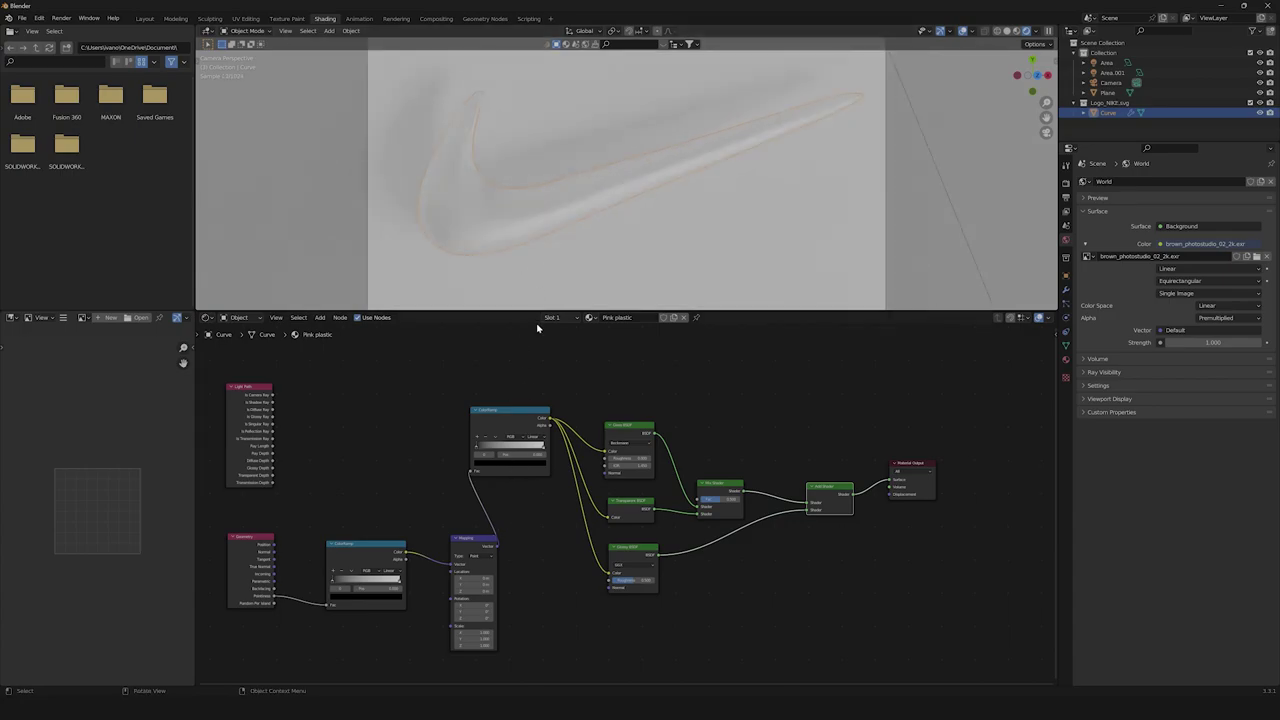
click(503, 464)
click(530, 466)
drag(531, 404, 528, 385)
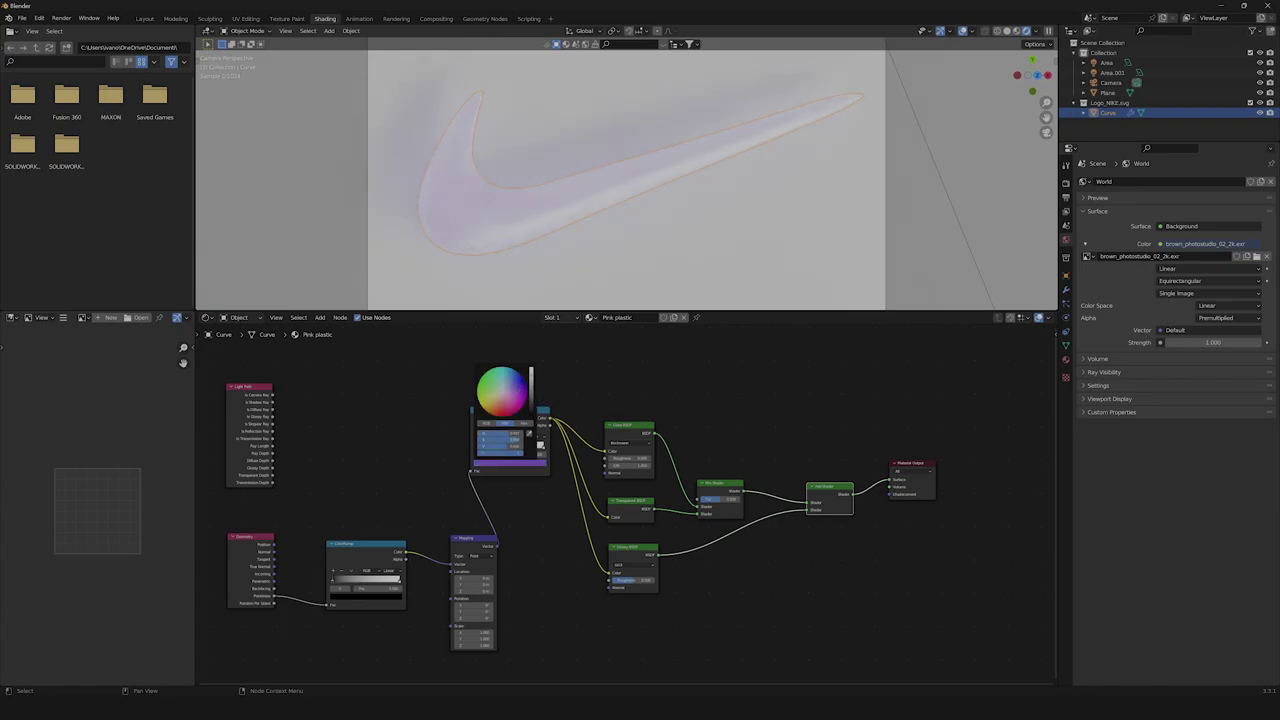
drag(503, 432, 512, 432)
scroll(490, 487, down, 1)
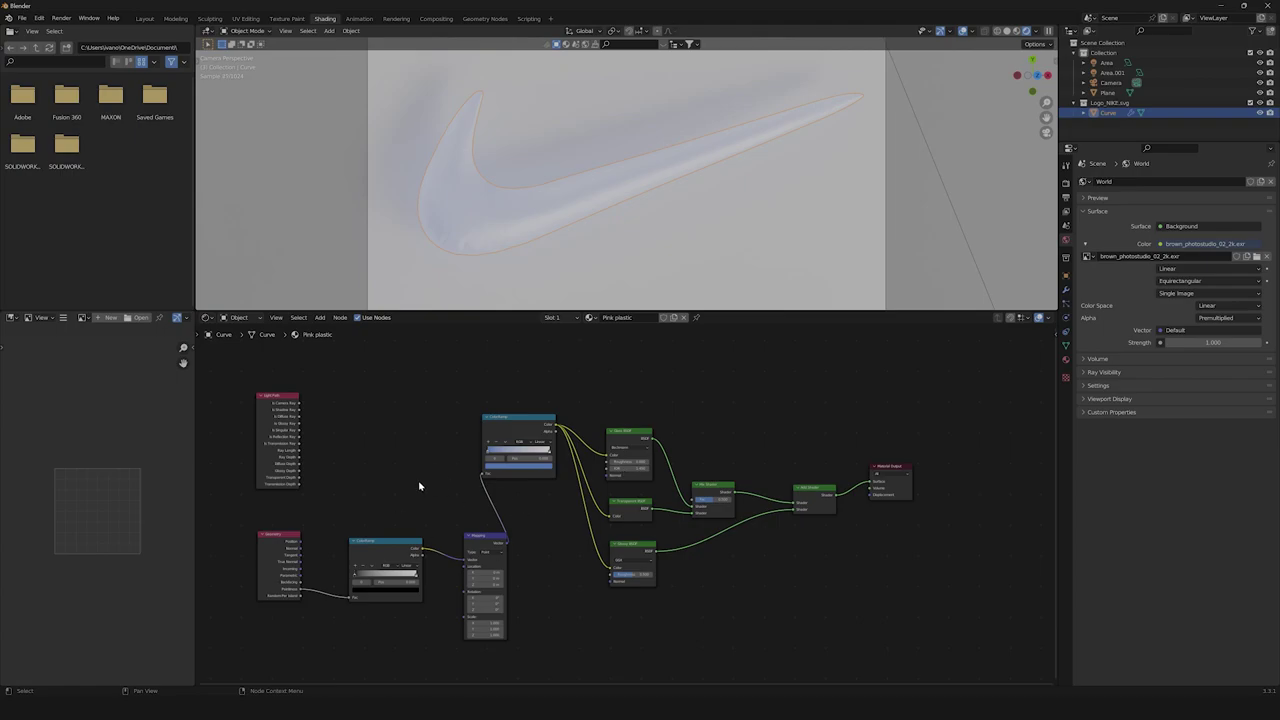
- Add a Math node set to Add just to the right of the Light Path node
scroll(520, 420, up, 5)
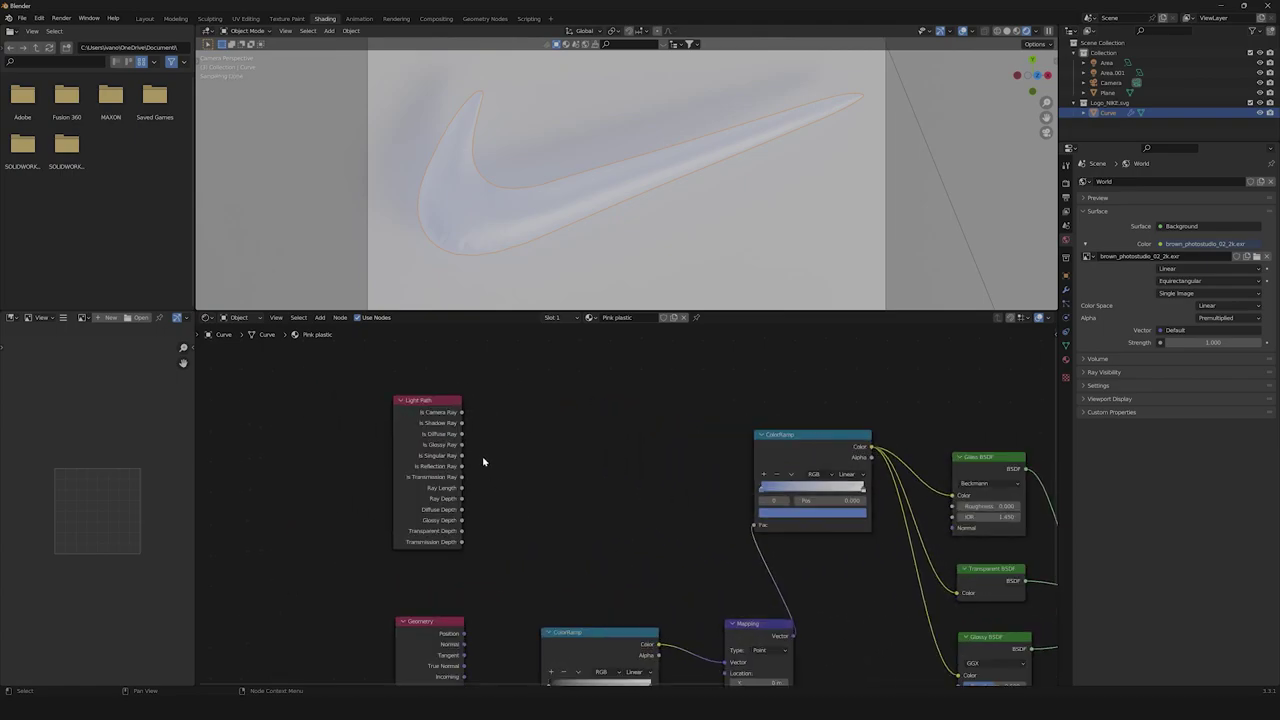
scroll(528, 419, up, 1)
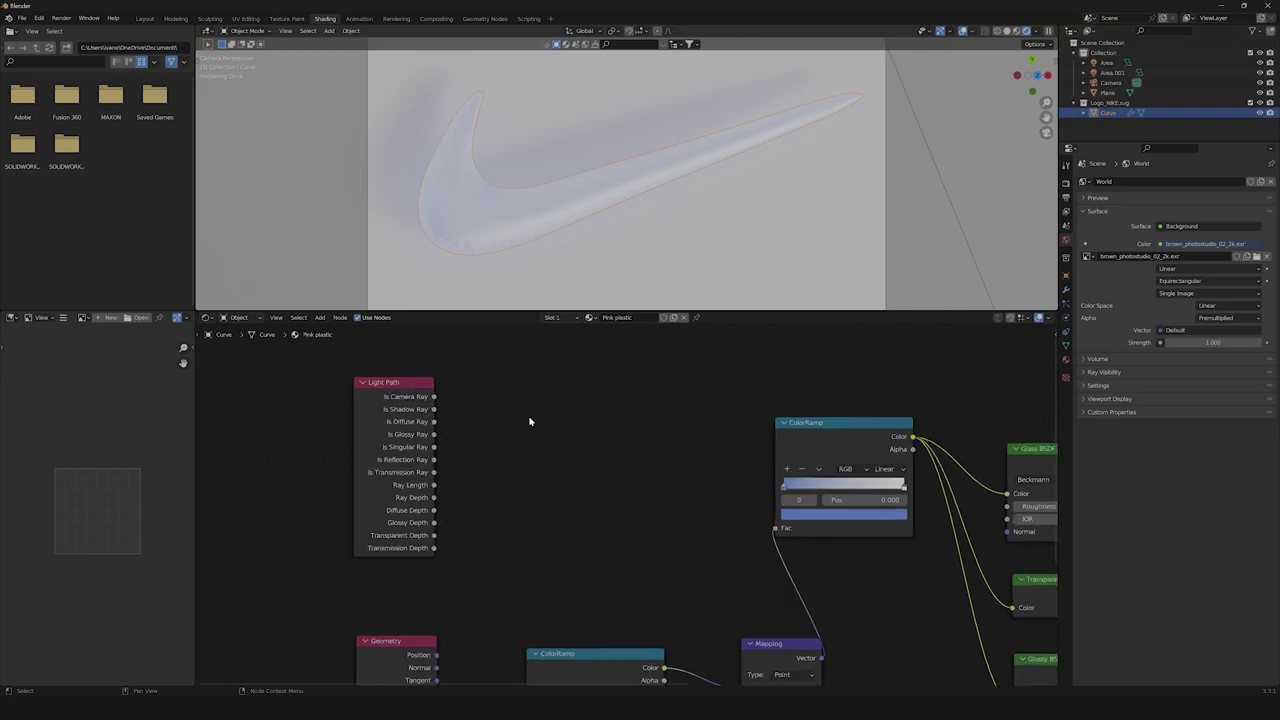
key(shift+a)
text(add)
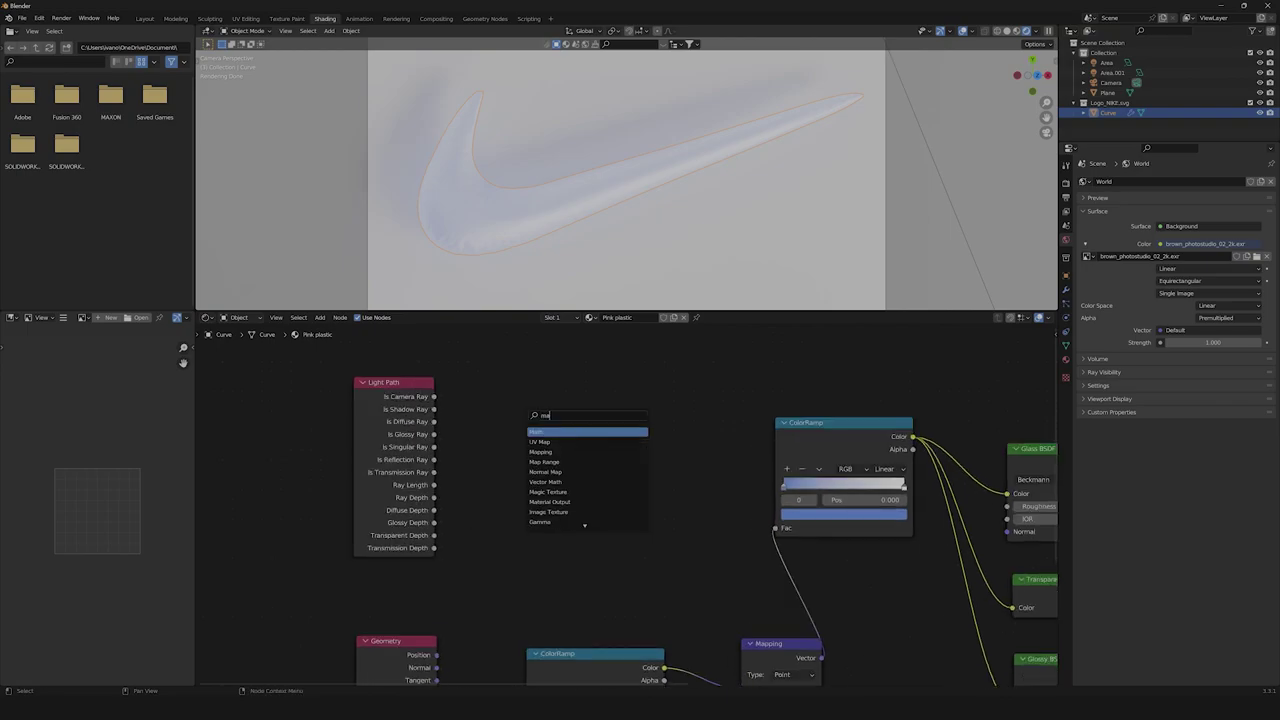
key(Return)
click(455, 377)
drag(499, 382, 534, 403)
- Duplicate the Add math node three times to form a two-by-two grid beside the Light Path node
key(shift+d)
click(656, 400)
key(shift+d)
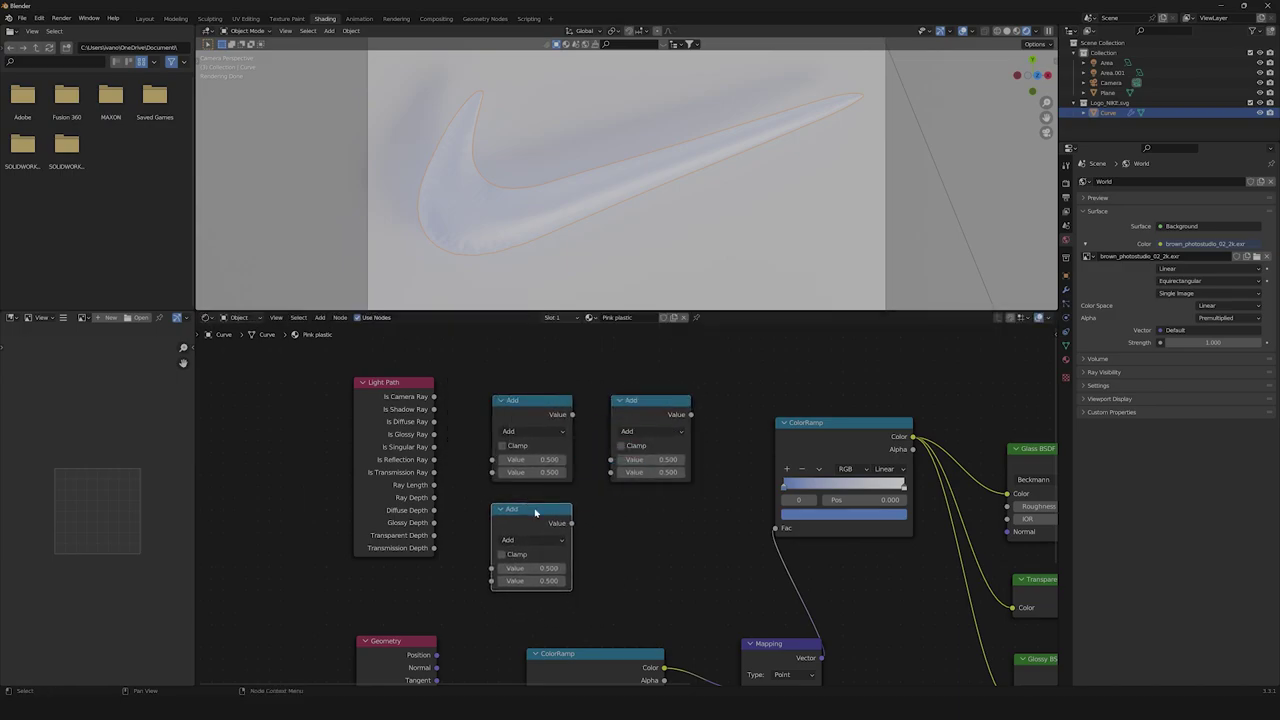
click(540, 513)
key(shift+d)
click(673, 517)
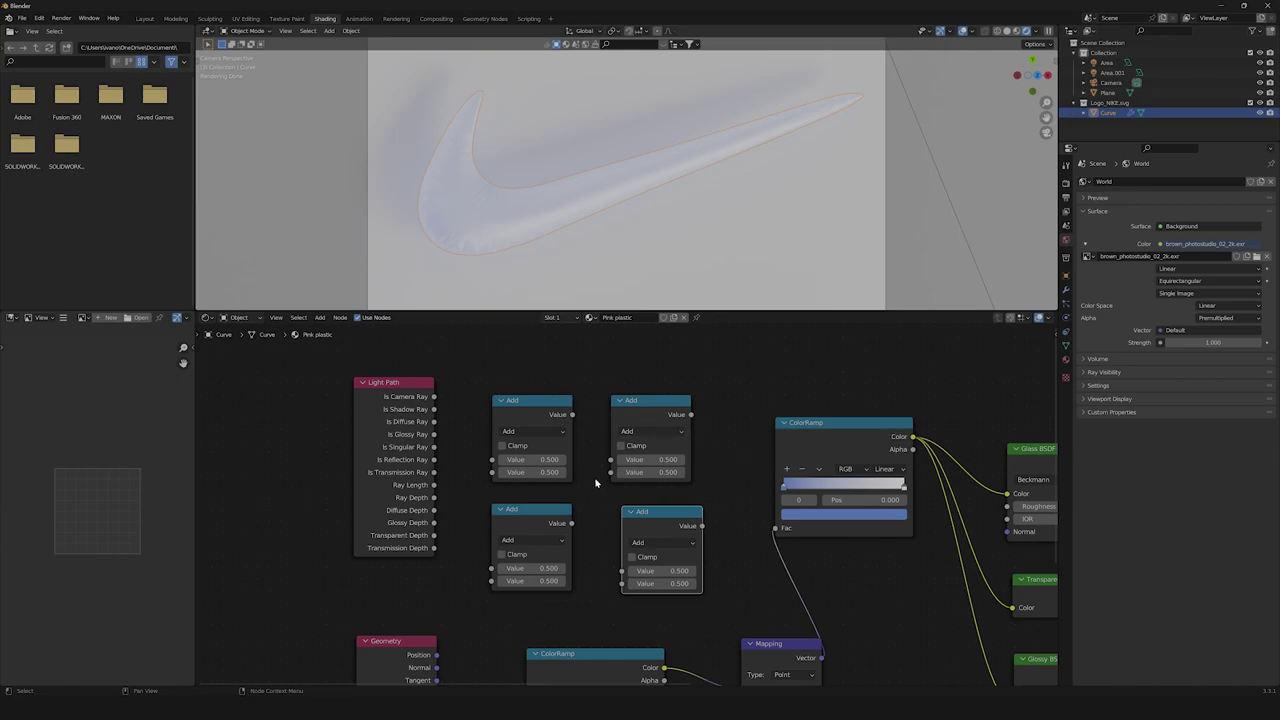
- Set the lower-left math node to Maximum and the lower-right one to Multiply, aligning the latter under the upper-right Add node
click(552, 537)
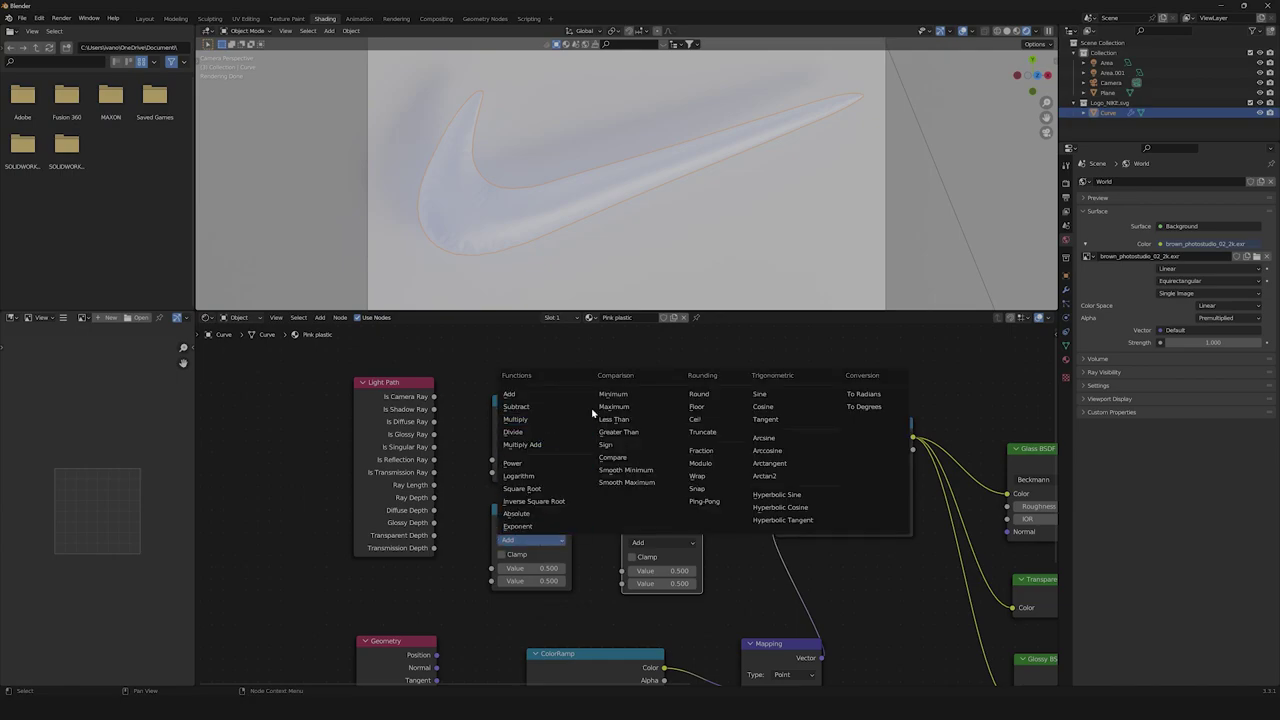
click(628, 408)
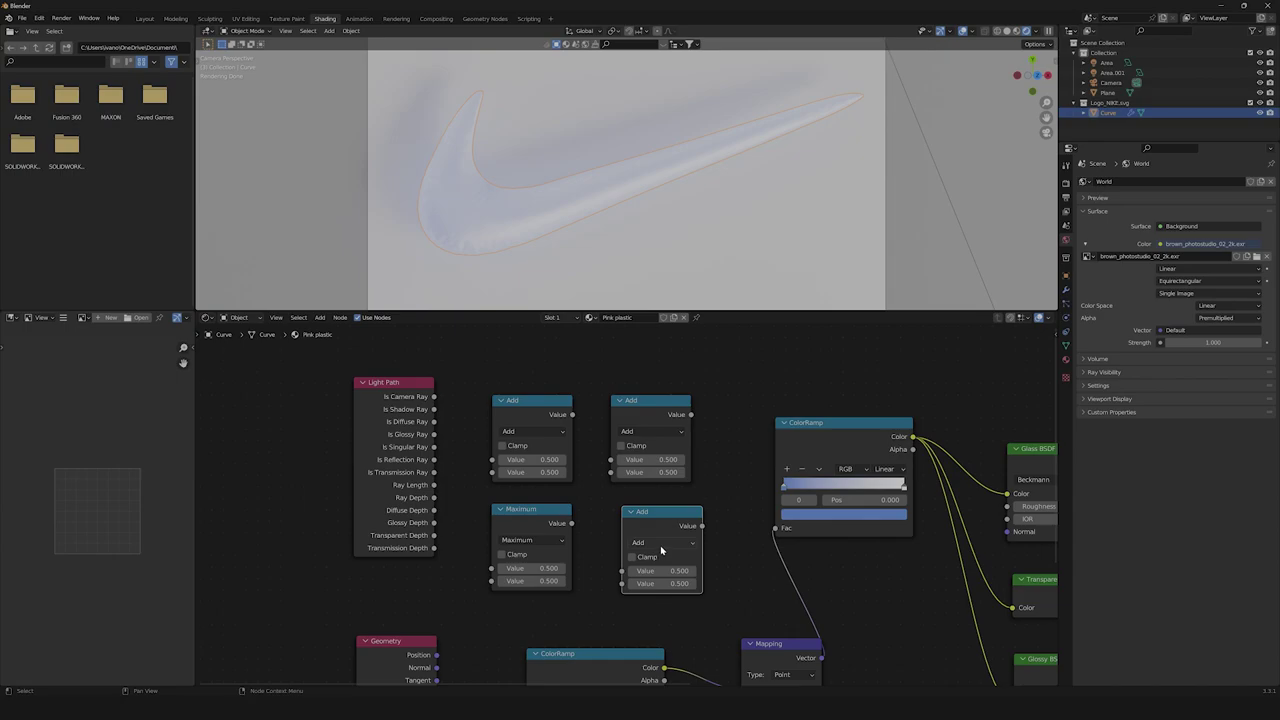
click(662, 543)
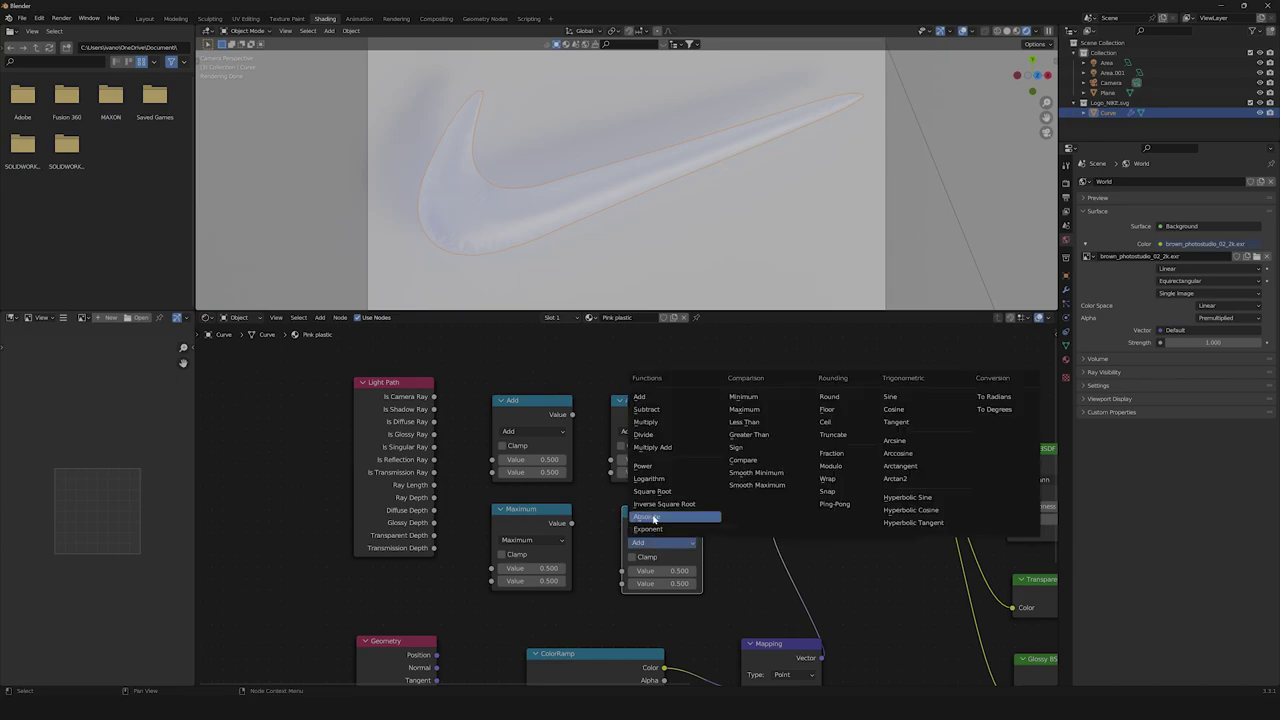
click(648, 423)
drag(650, 516, 640, 513)
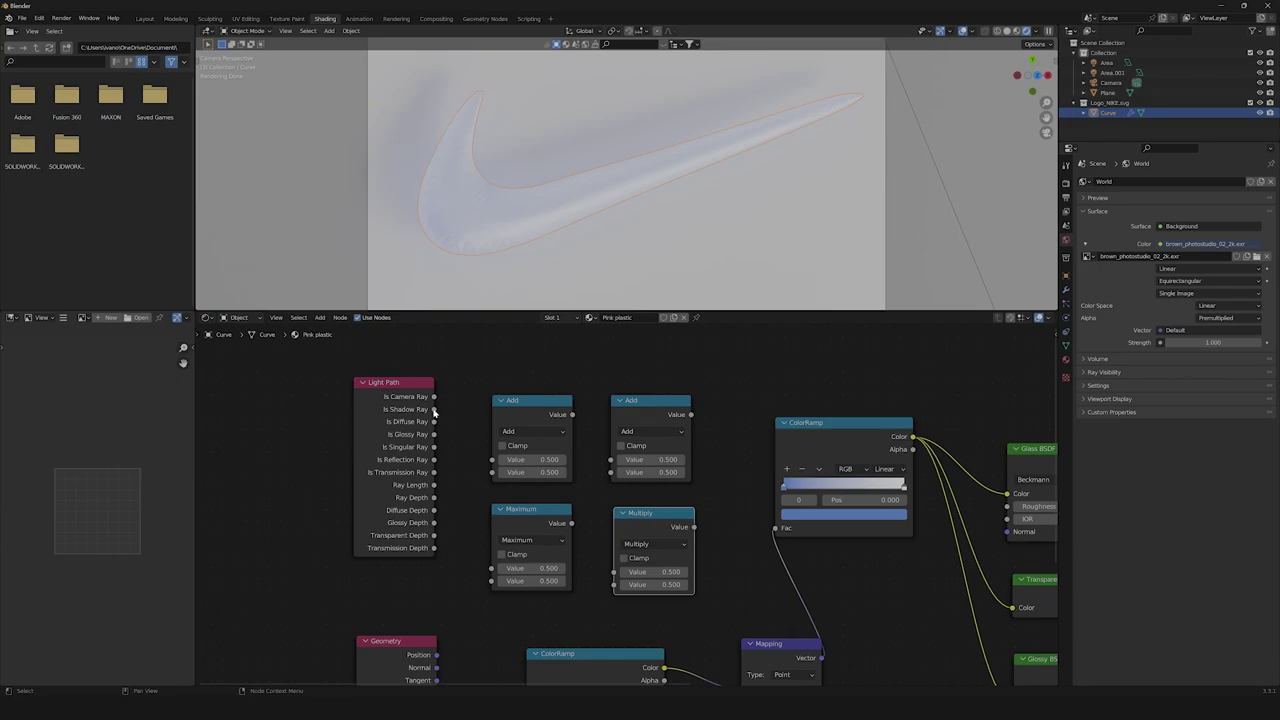
- Feed Is Shadow Ray and Is Diffuse Ray into the first Add, its result and Is Glossy Ray into the second, and that into Multiply
drag(434, 409, 492, 460)
drag(434, 422, 497, 484)
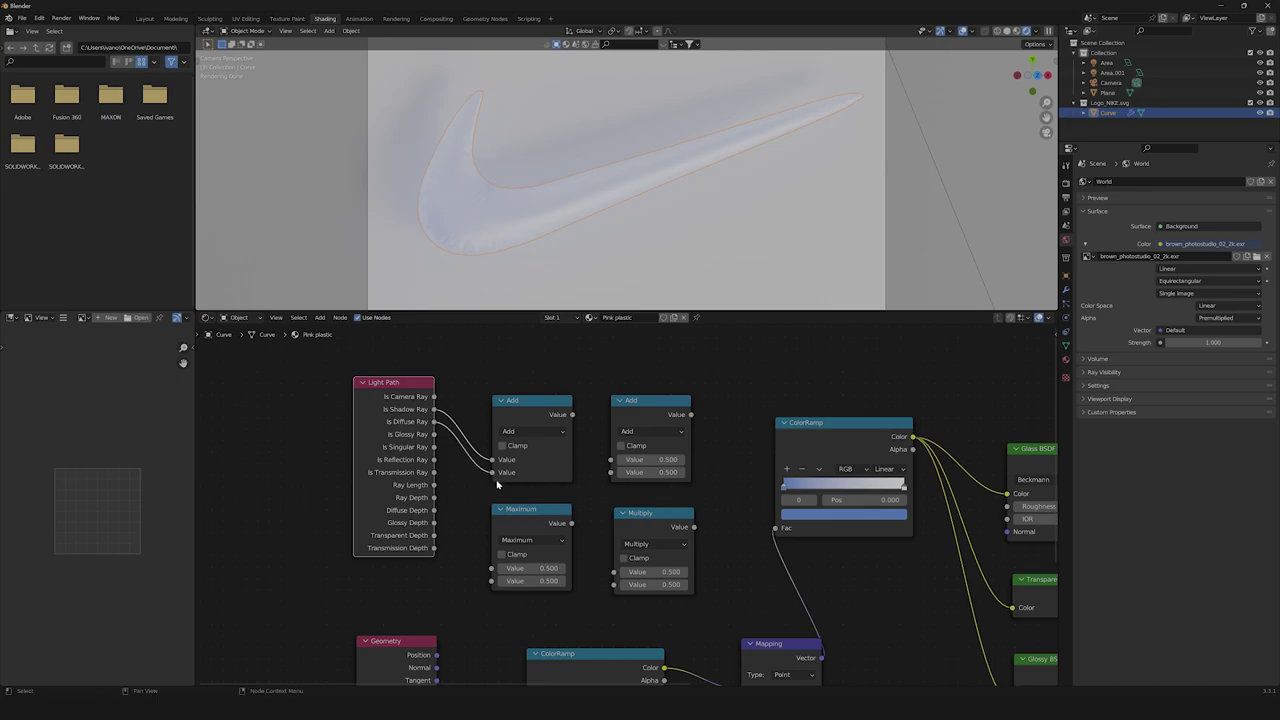
drag(572, 414, 613, 461)
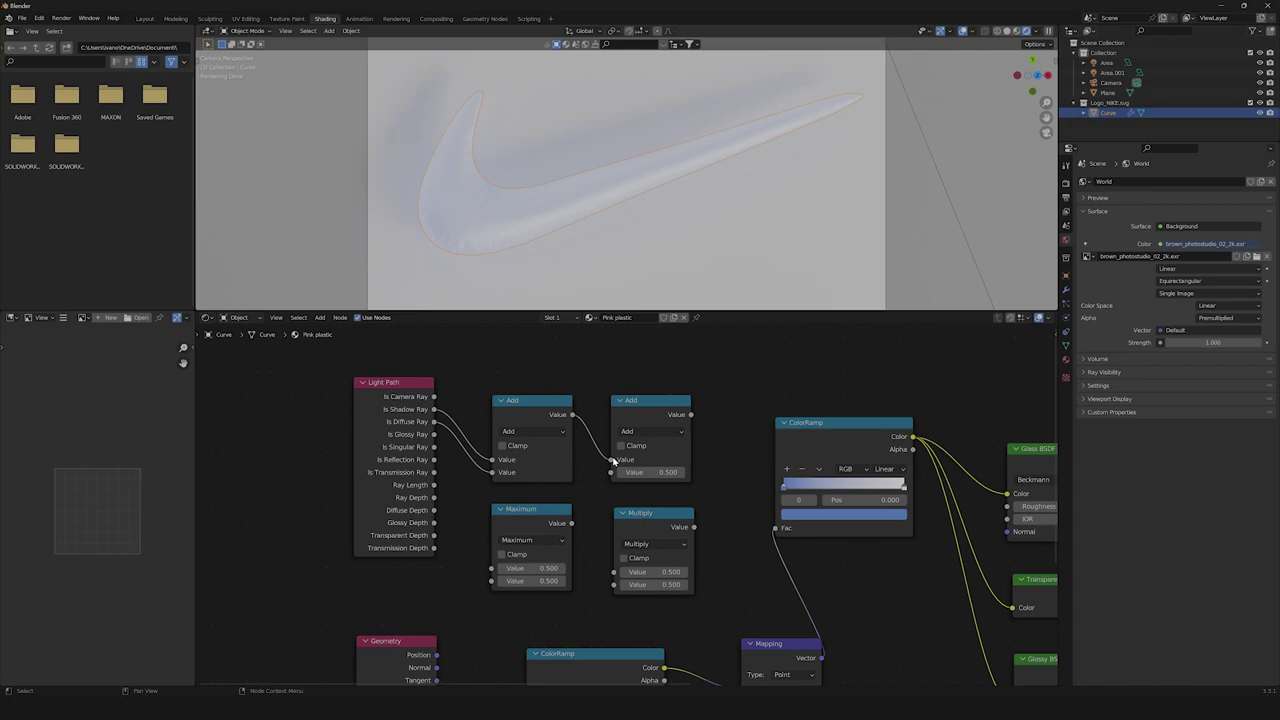
drag(435, 437, 613, 476)
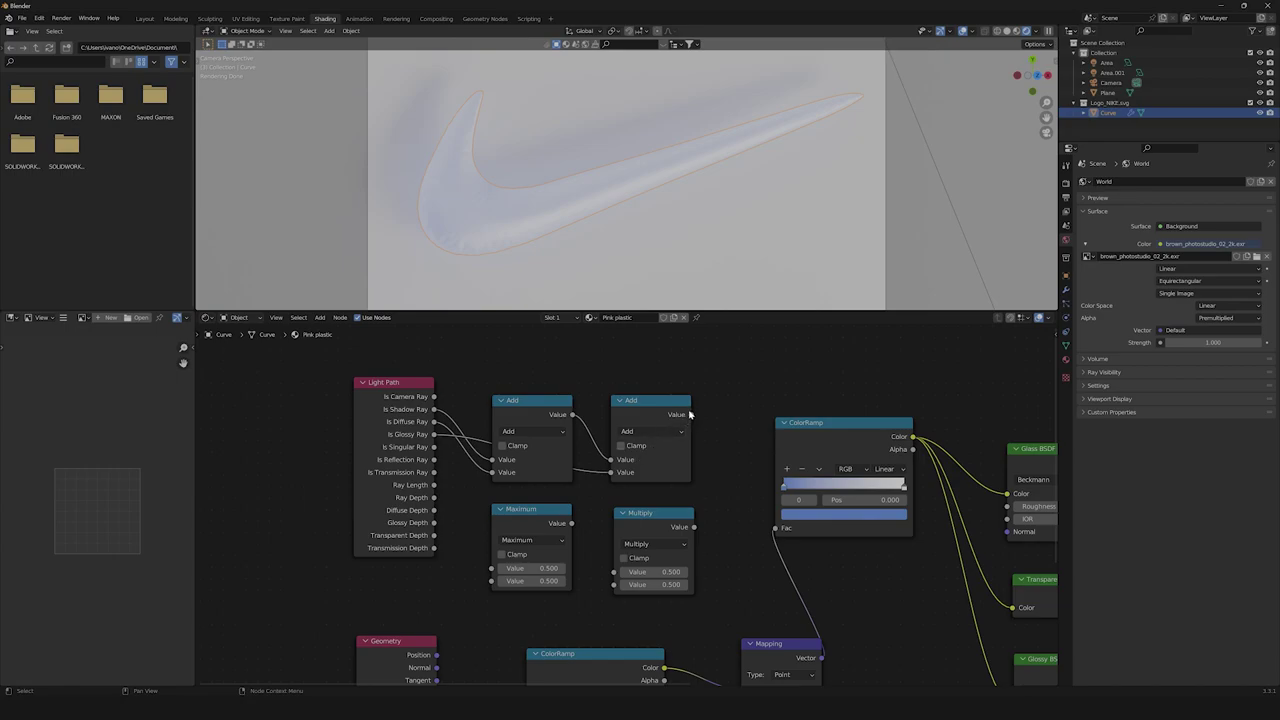
drag(690, 414, 614, 575)
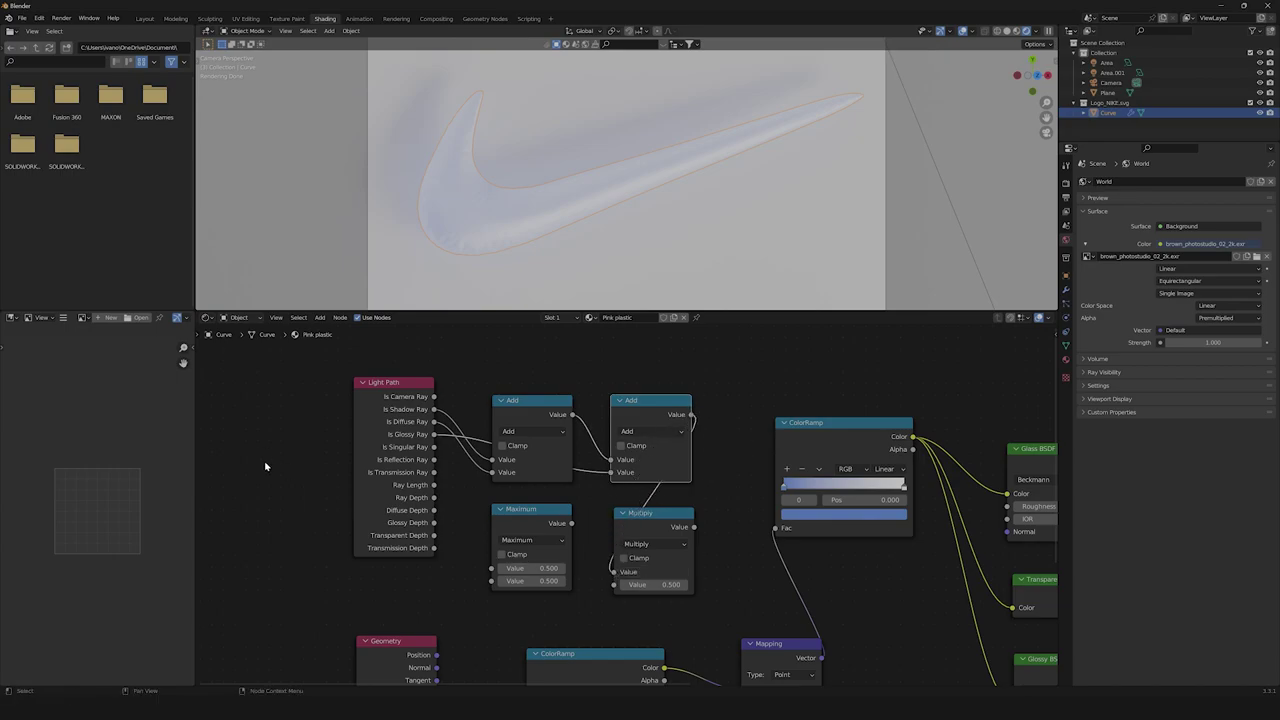
- Connect Is Shadow Ray and Is Reflection Ray to the Maximum node and its output to Multiply's second value
drag(434, 410, 492, 570)
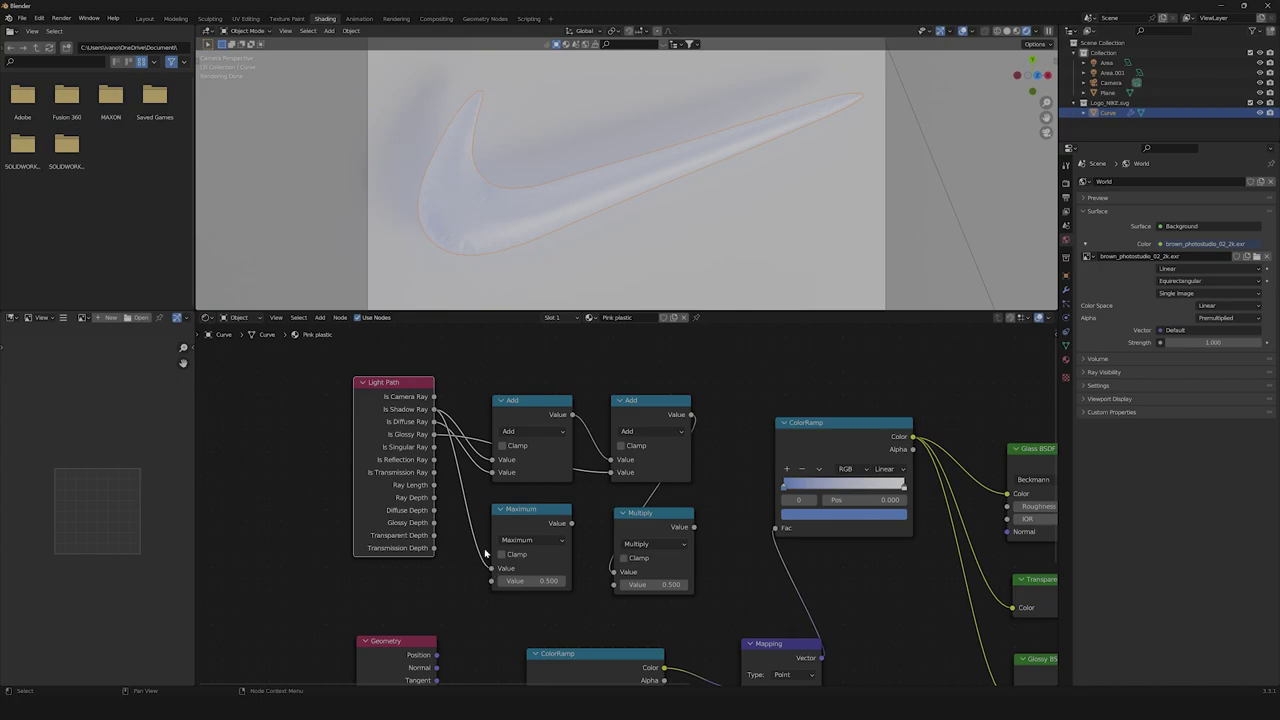
drag(434, 460, 492, 582)
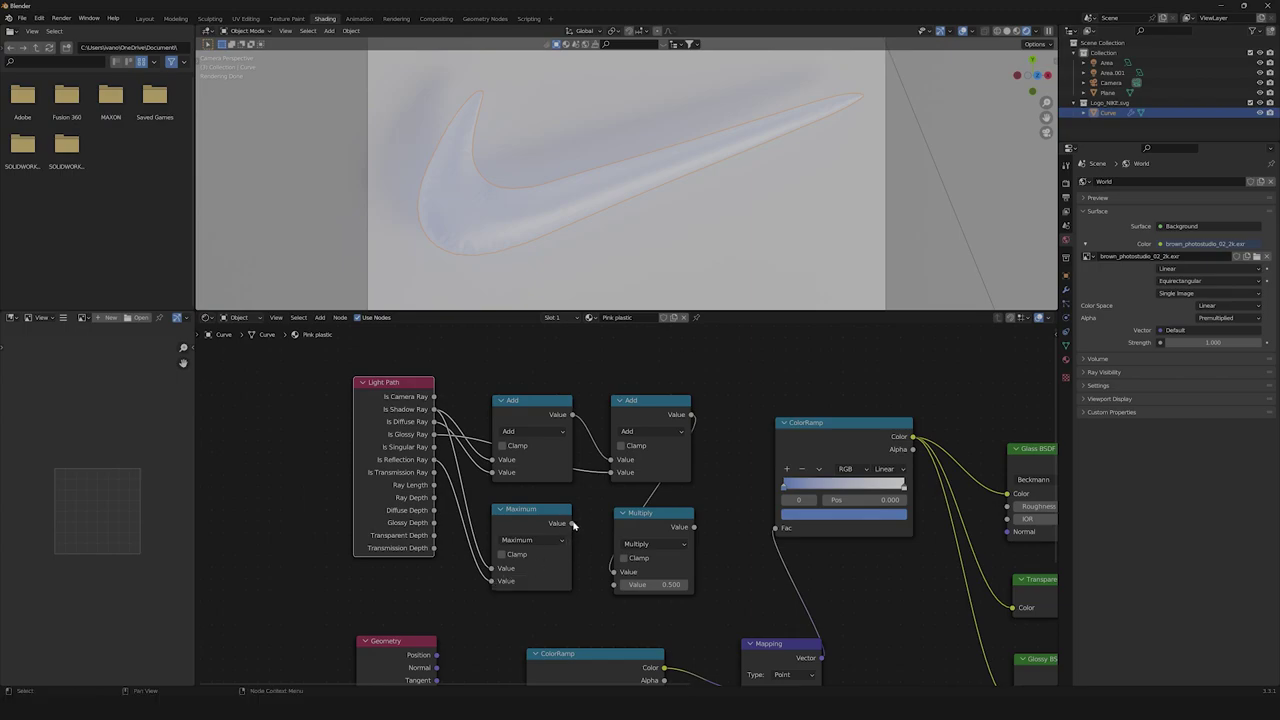
key(alt+a)
drag(573, 523, 614, 587)
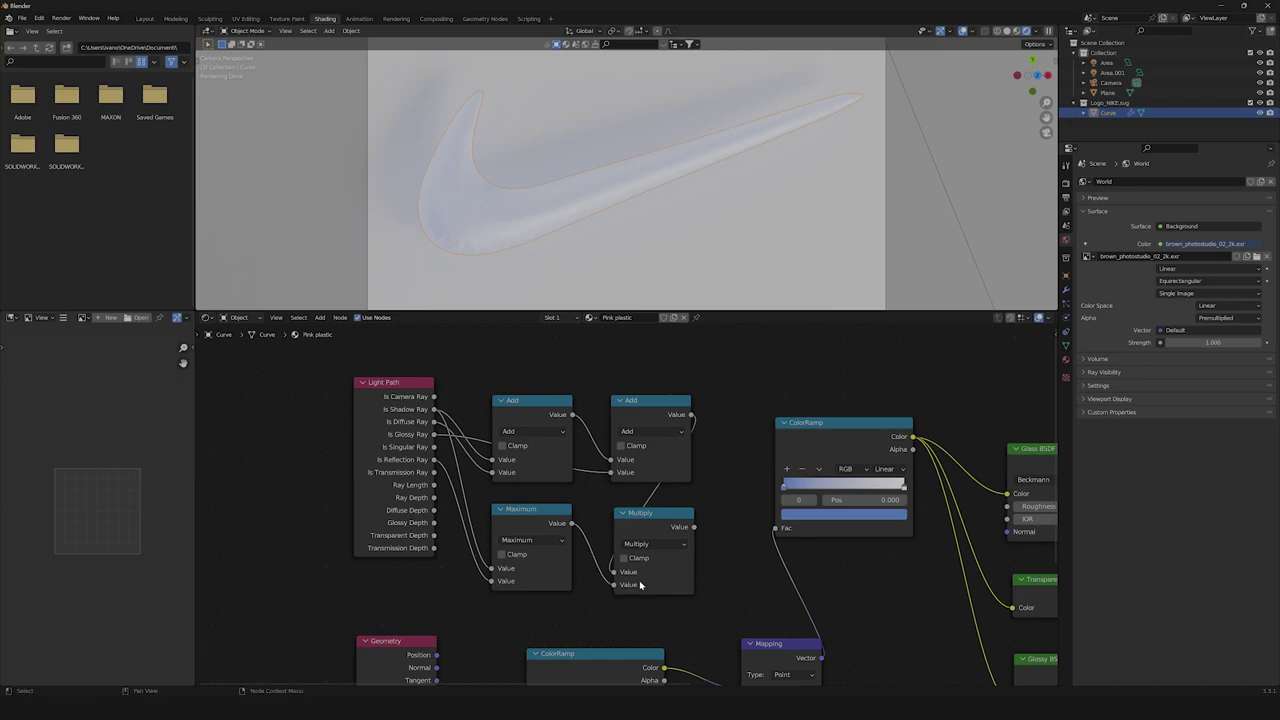
- Connect the Multiply node's output to the Fac input of the Mix Shader
scroll(660, 580, down, 3)
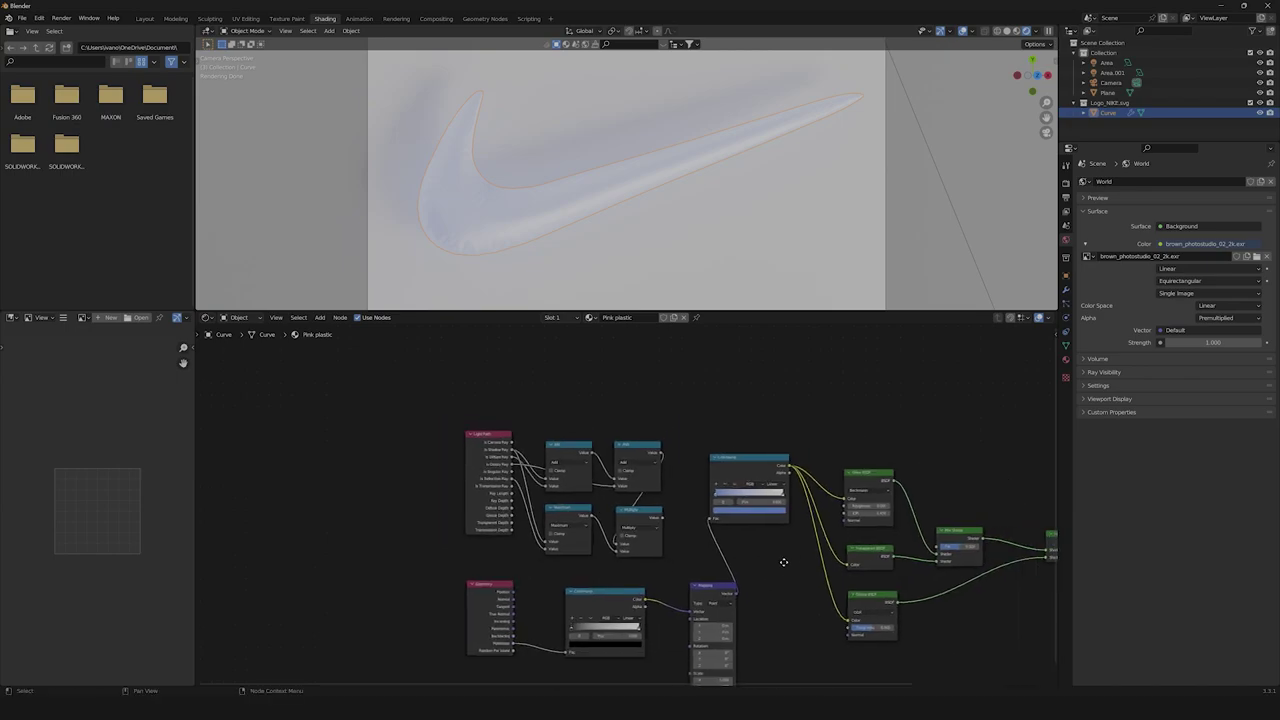
middle_drag(783, 562, 622, 549)
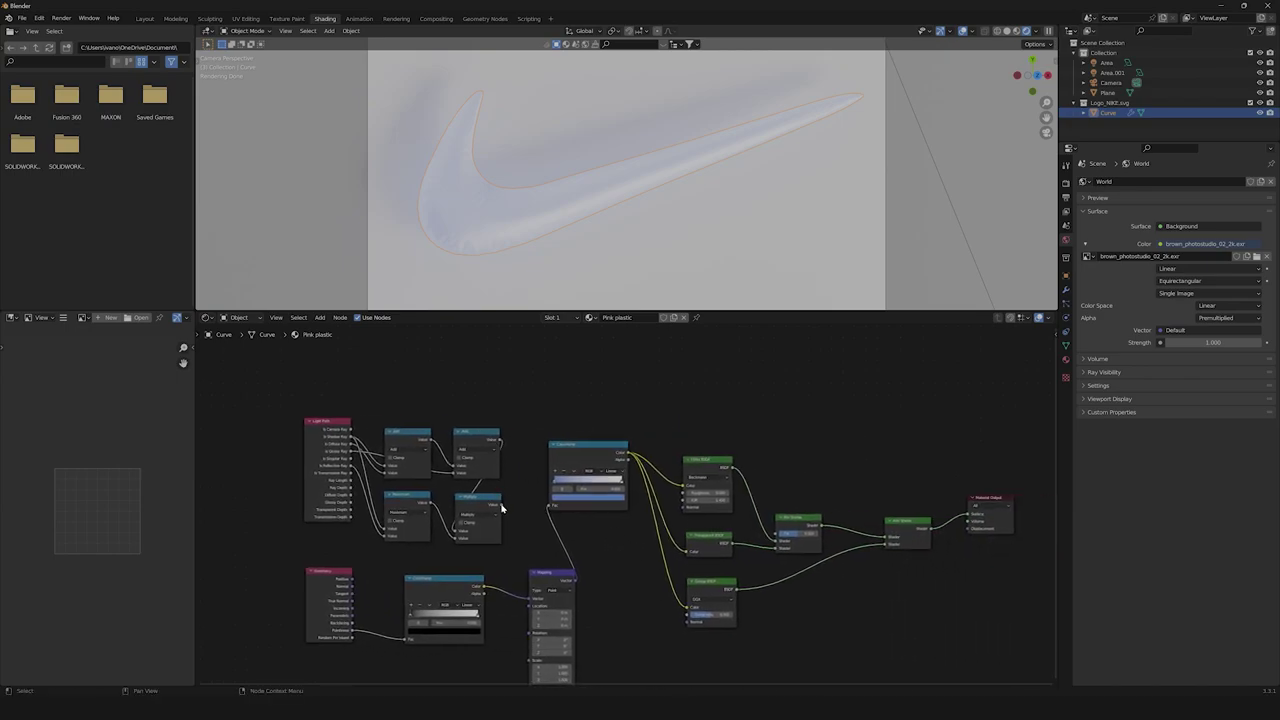
drag(502, 508, 776, 538)
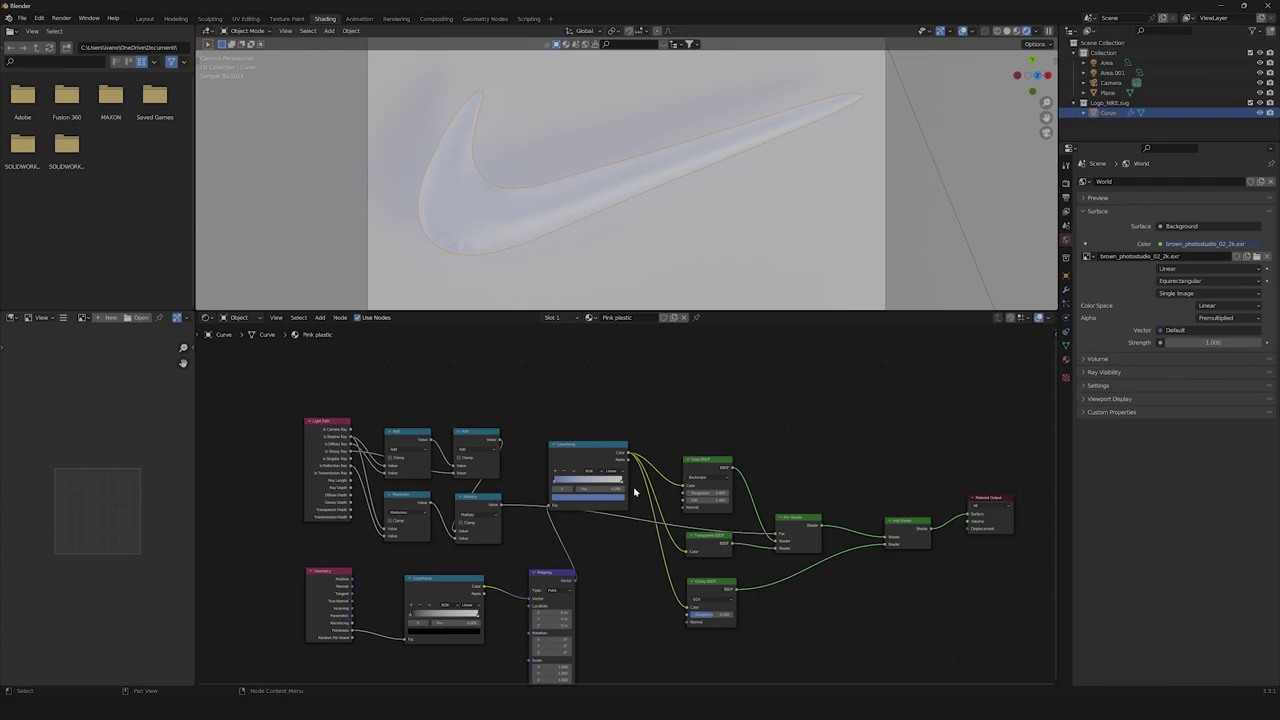
- Set the Glass BSDF's roughness to 0.2
scroll(788, 512, up, 3)
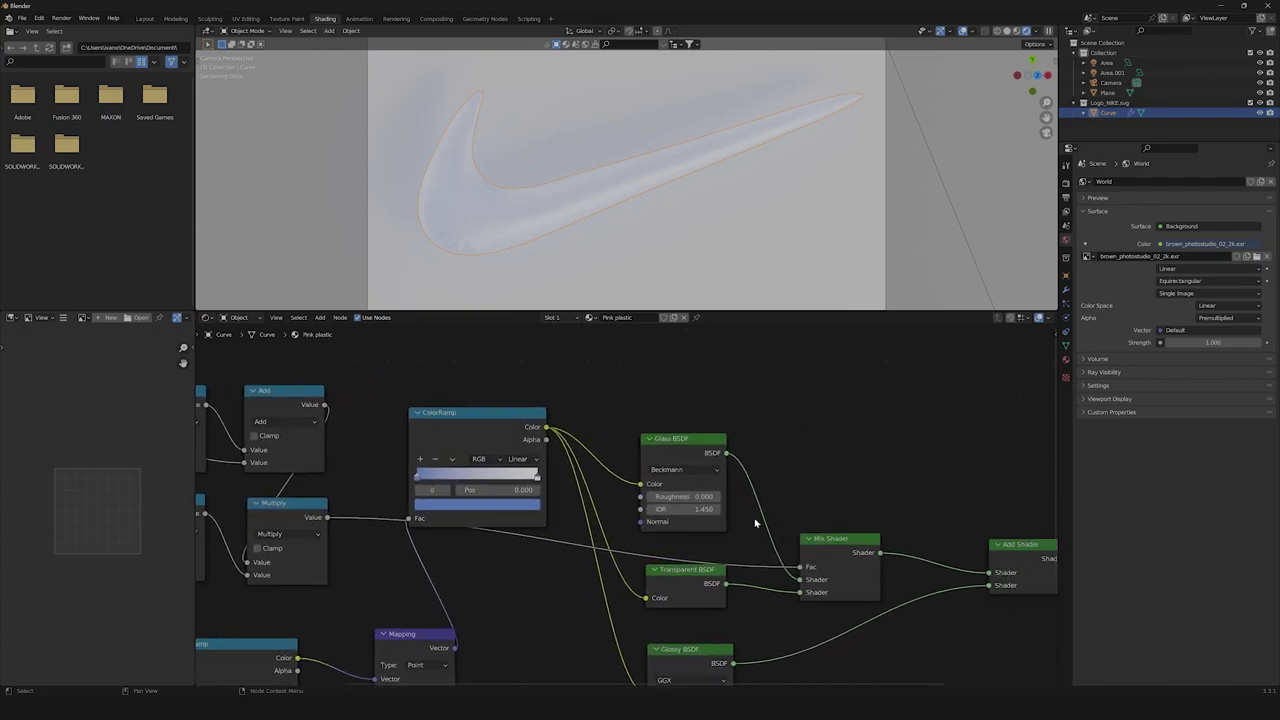
click(674, 497)
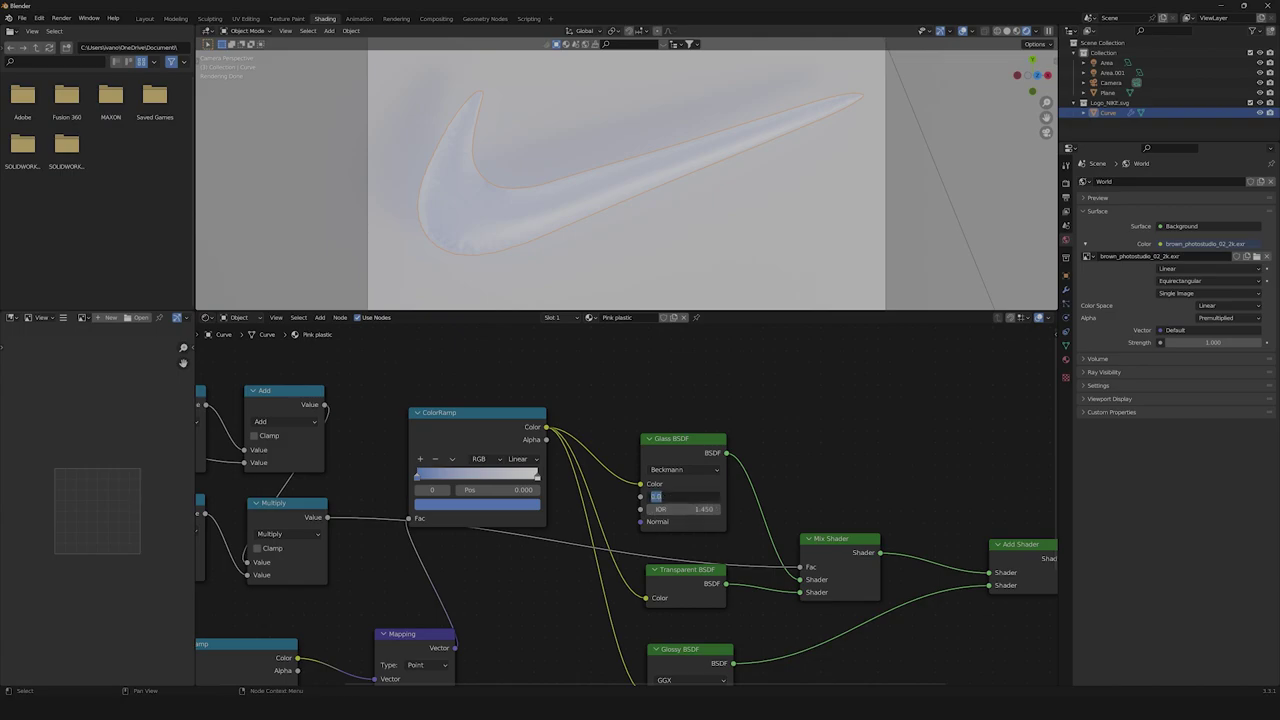
text(0.2)
key(Return)
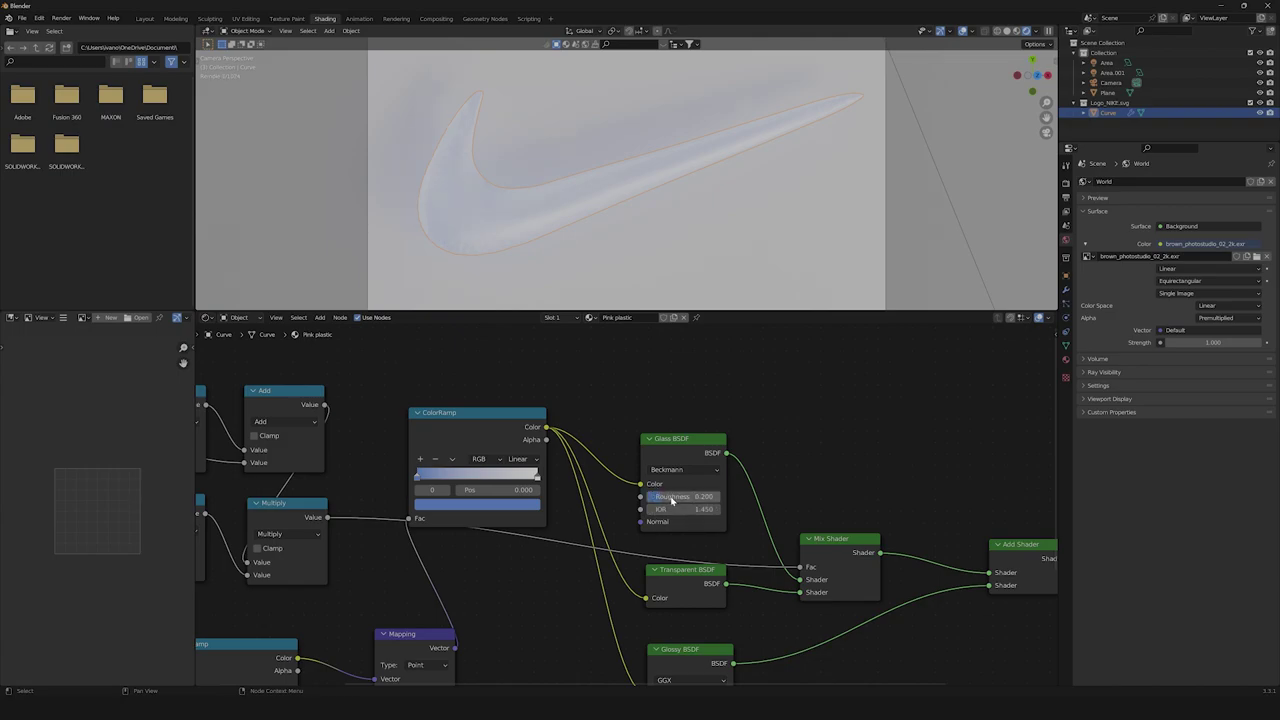
- Set the Glass BSDF's IOR to 1.15
click(680, 506)
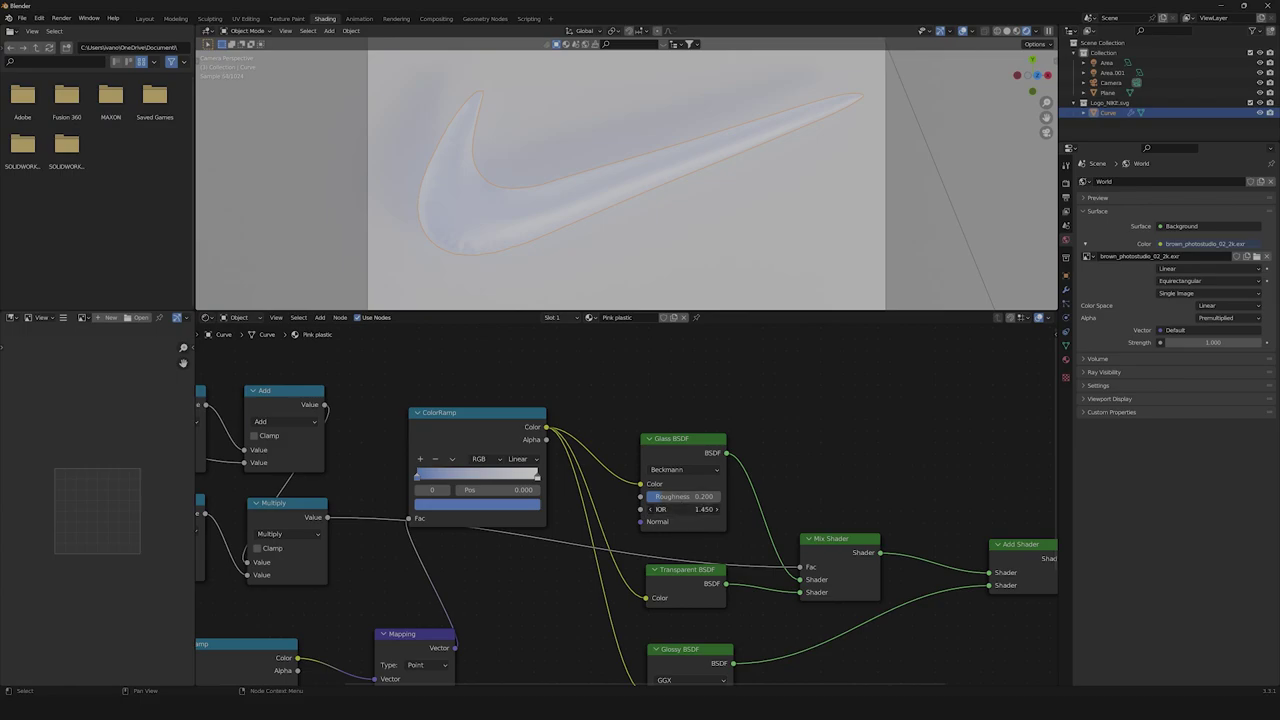
text(1.15)
key(Return)
- Set the Glossy BSDF's roughness to 0.1
scroll(740, 591, down, 2)
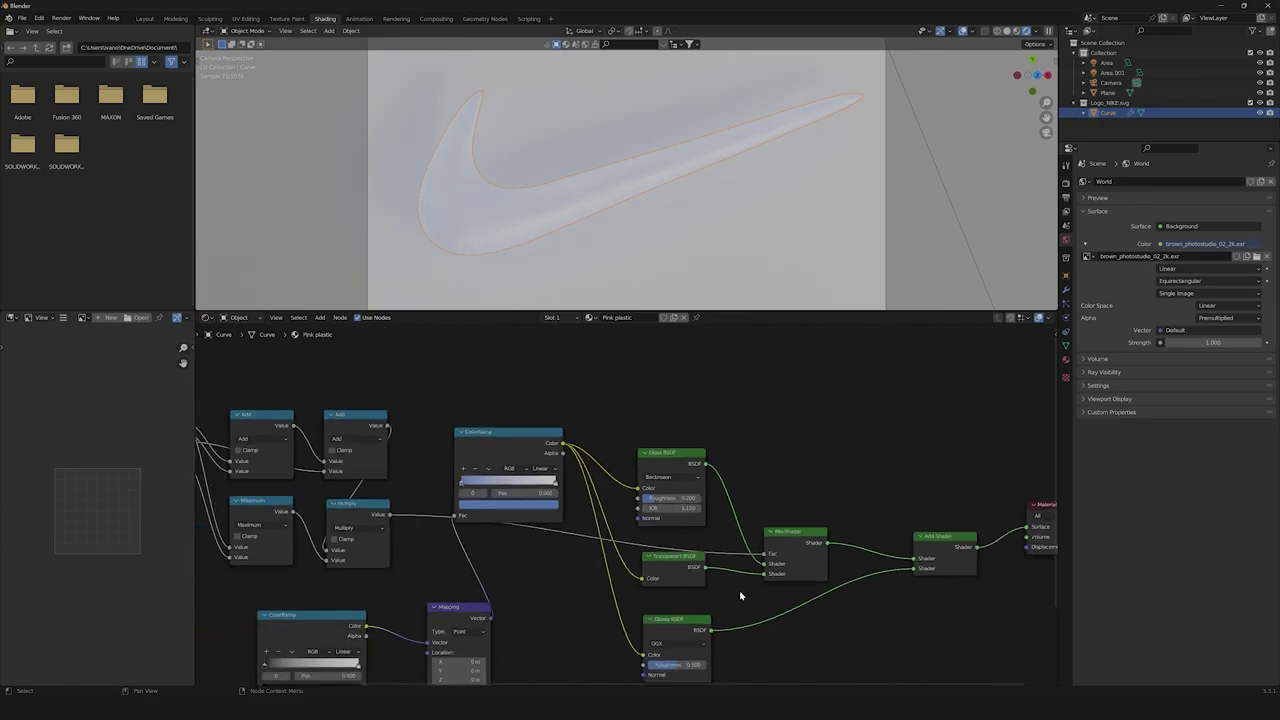
middle_drag(740, 591, 734, 551)
scroll(720, 623, up, 3)
double_click(719, 615)
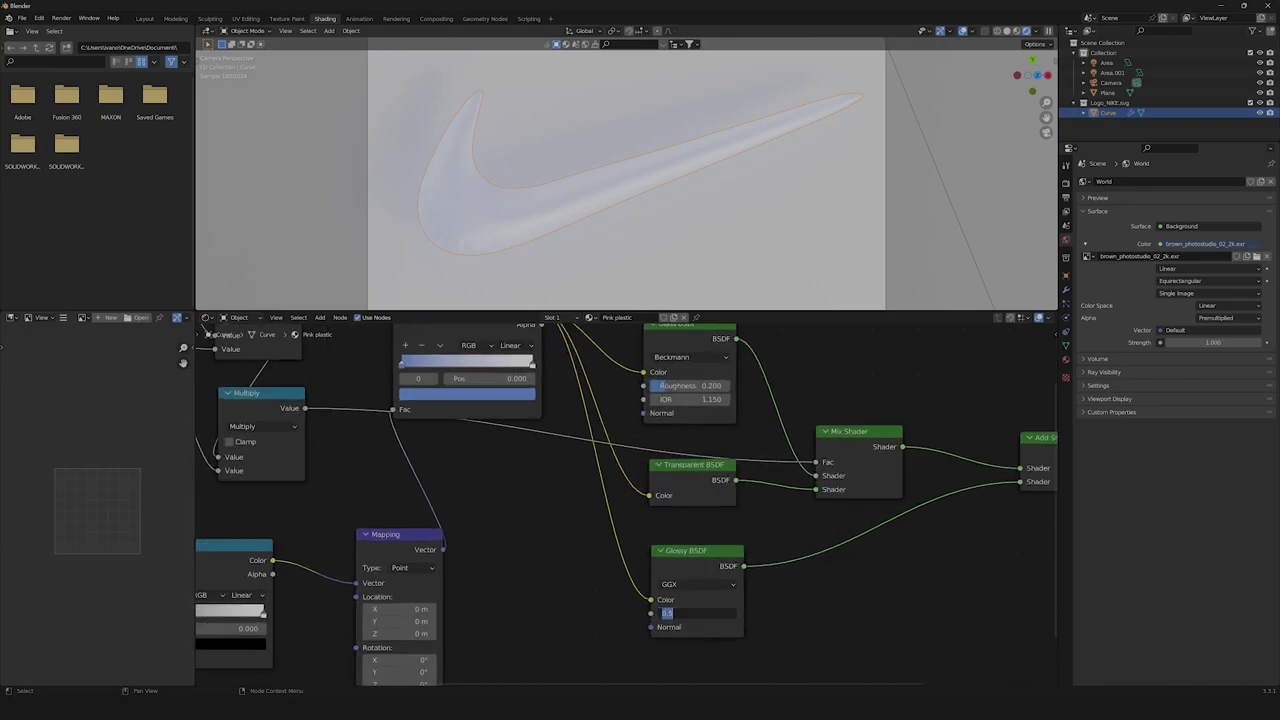
text(0.1)
key(Return)
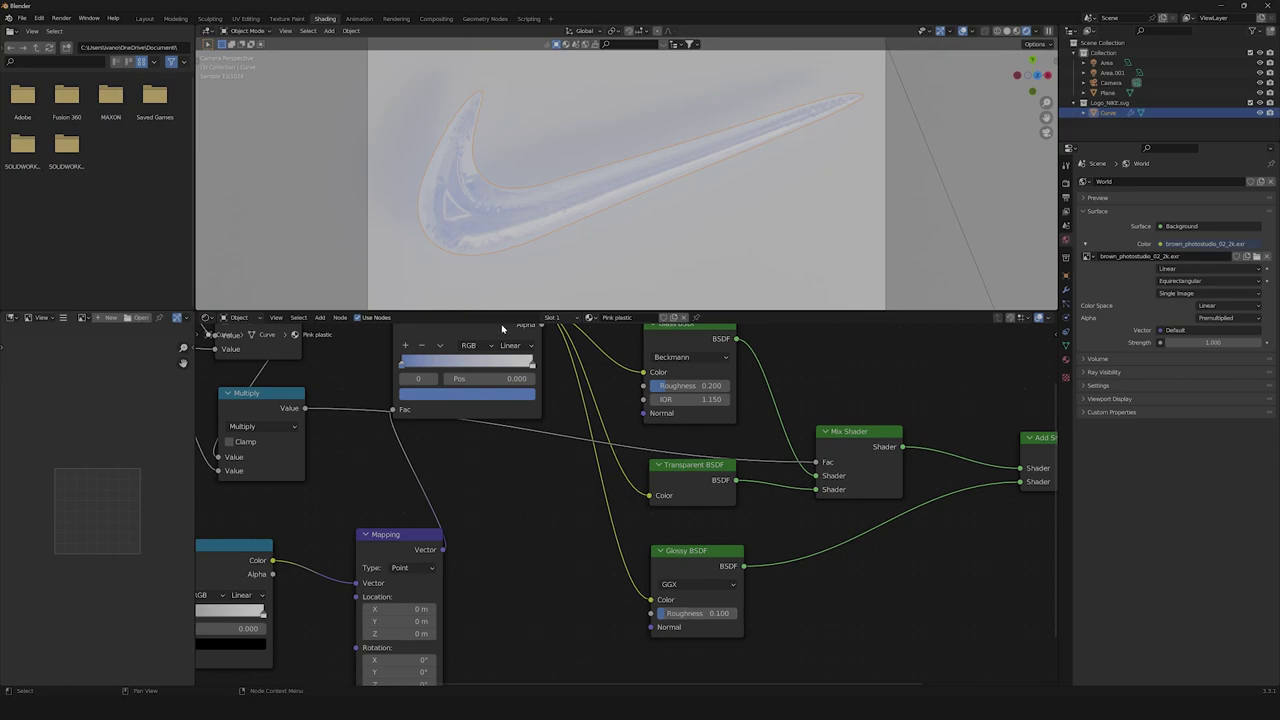
- Examine the logo's glassy surface up close and as a whole in the rendered camera view
scroll(408, 229, up, 4)
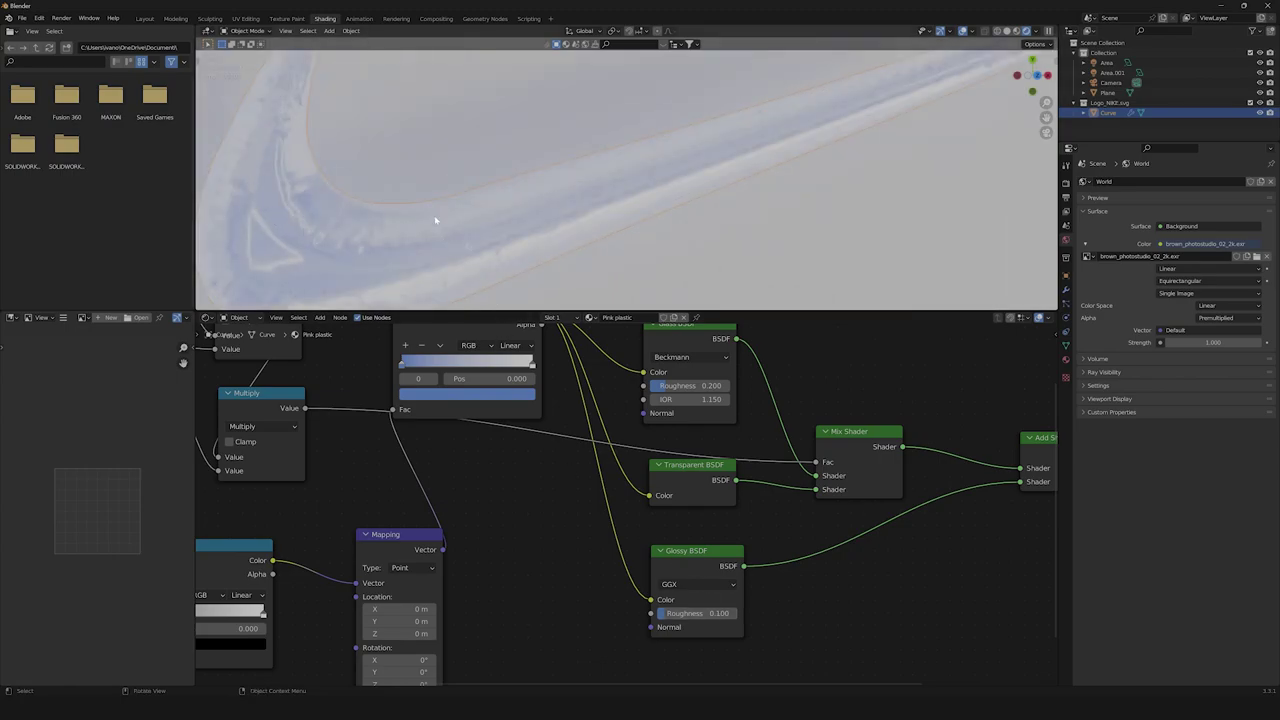
scroll(400, 246, up, 5)
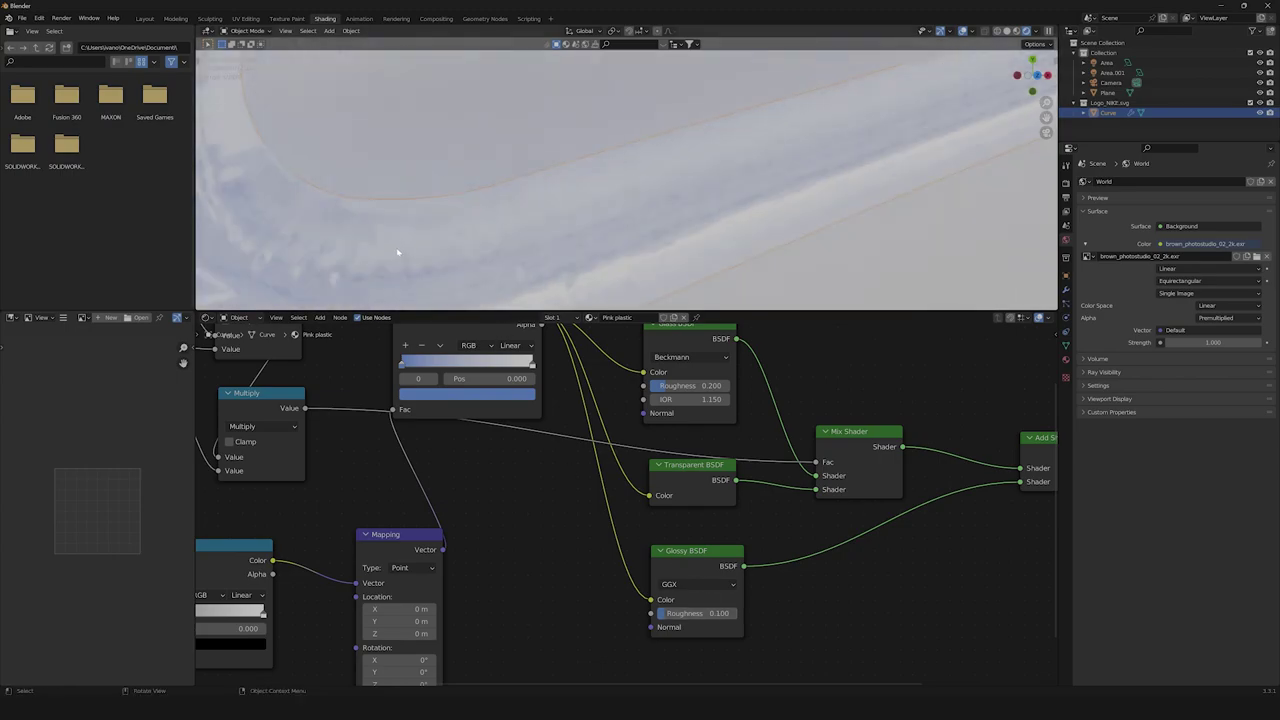
scroll(667, 143, down, 2)
scroll(500, 170, down, 3)
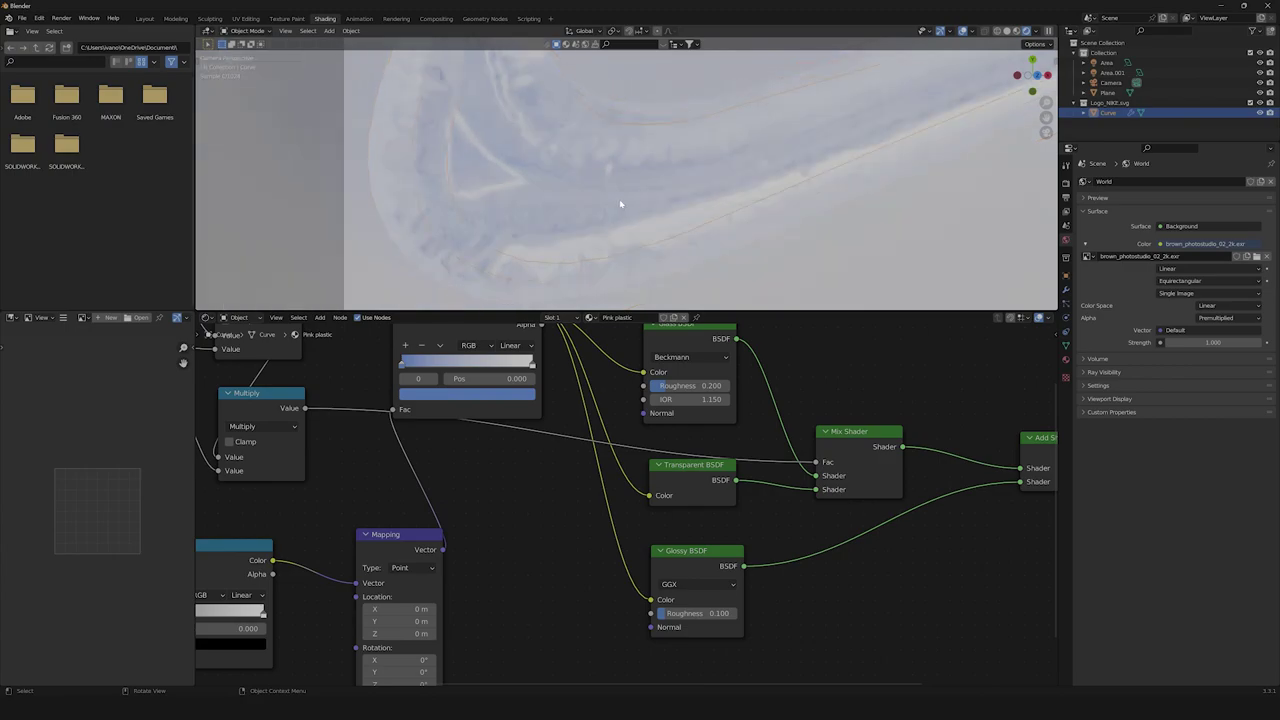
scroll(531, 434, down, 2)
middle_drag(603, 400, 594, 518)
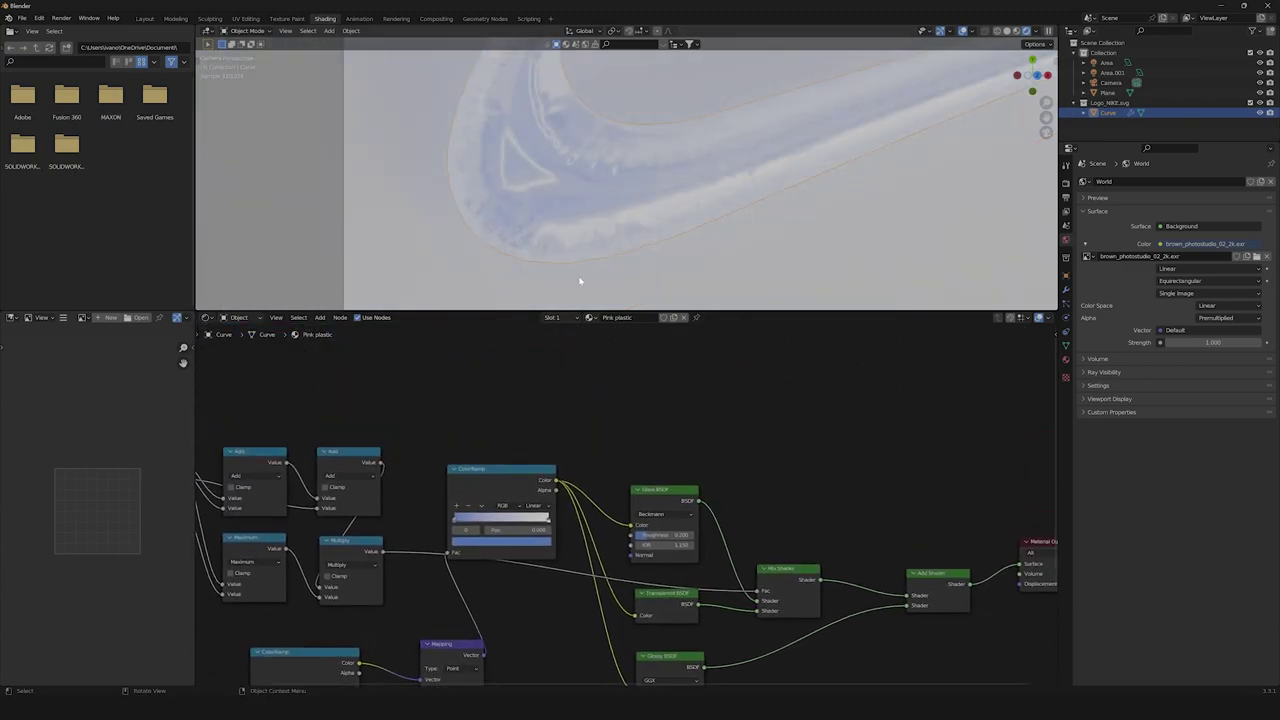
scroll(584, 229, down, 2)
scroll(611, 226, down, 1)
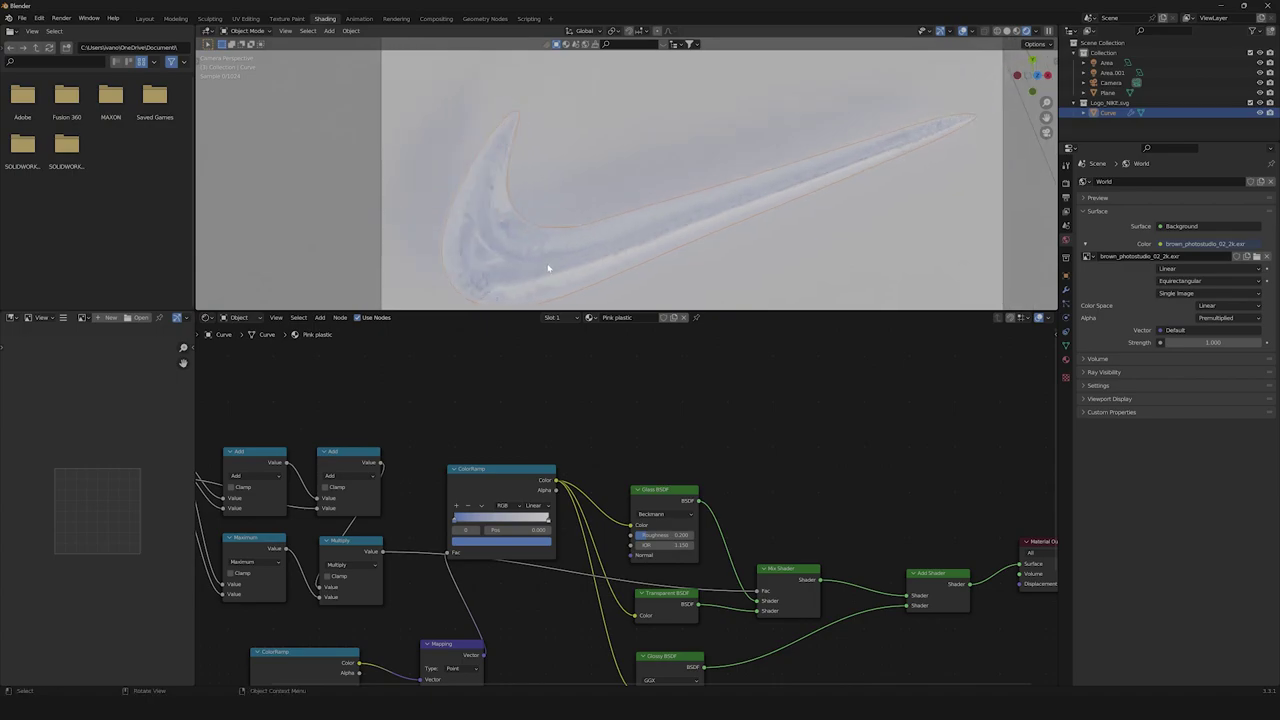
- Set the first stop of the ColorRamp feeding the shaders to hex BB54AF, shifting that node slightly
scroll(448, 537, up, 2)
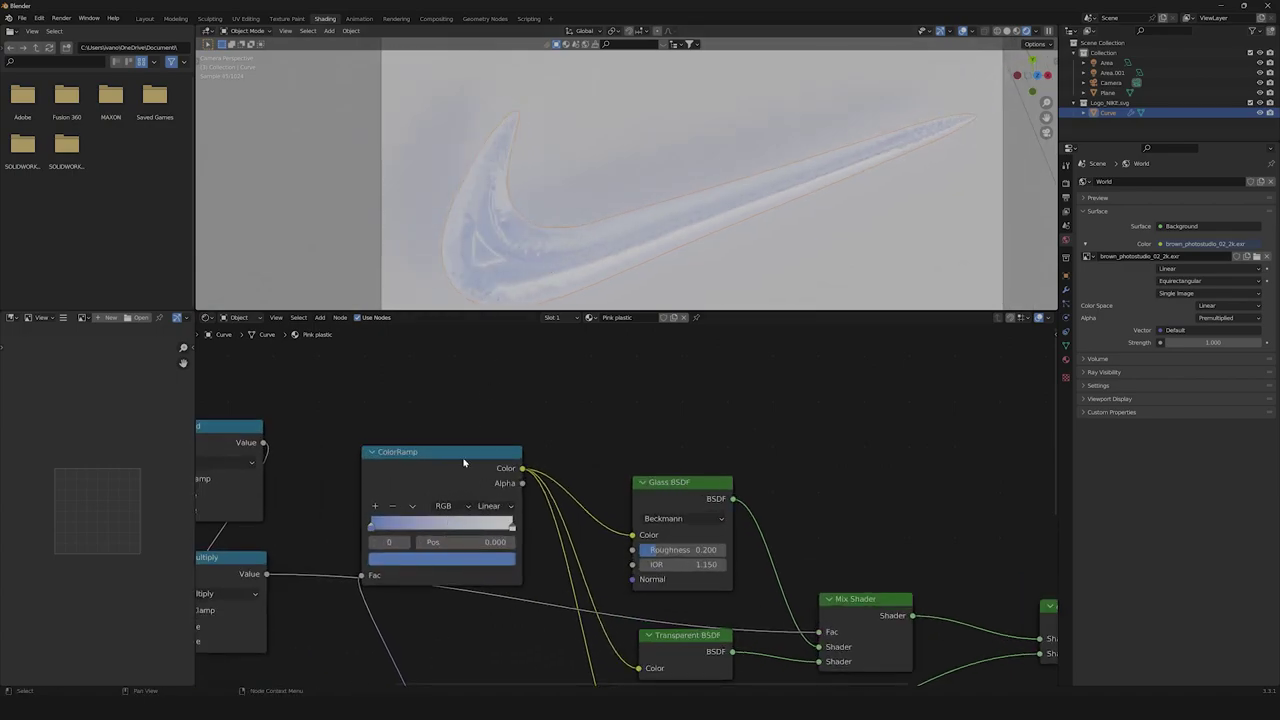
mouse_move(399, 452)
mouse_down()
mouse_move(408, 436)
mouse_move(416, 448)
mouse_up()
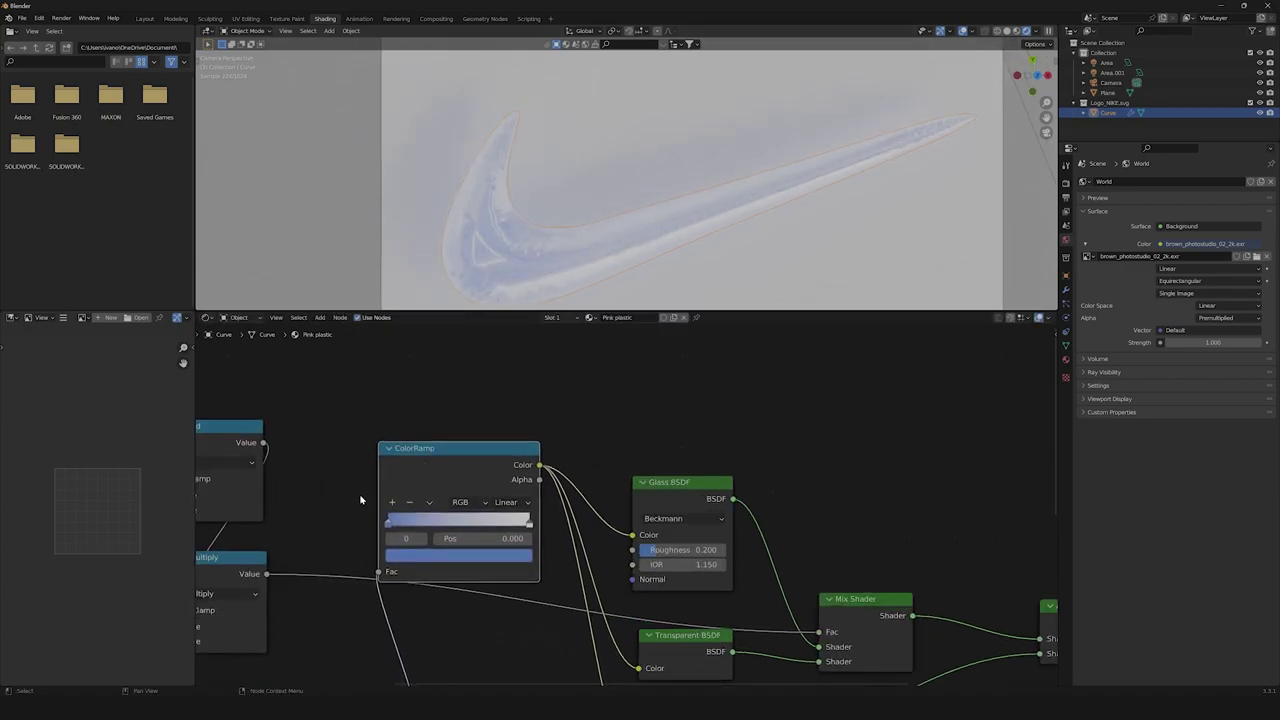
click(414, 558)
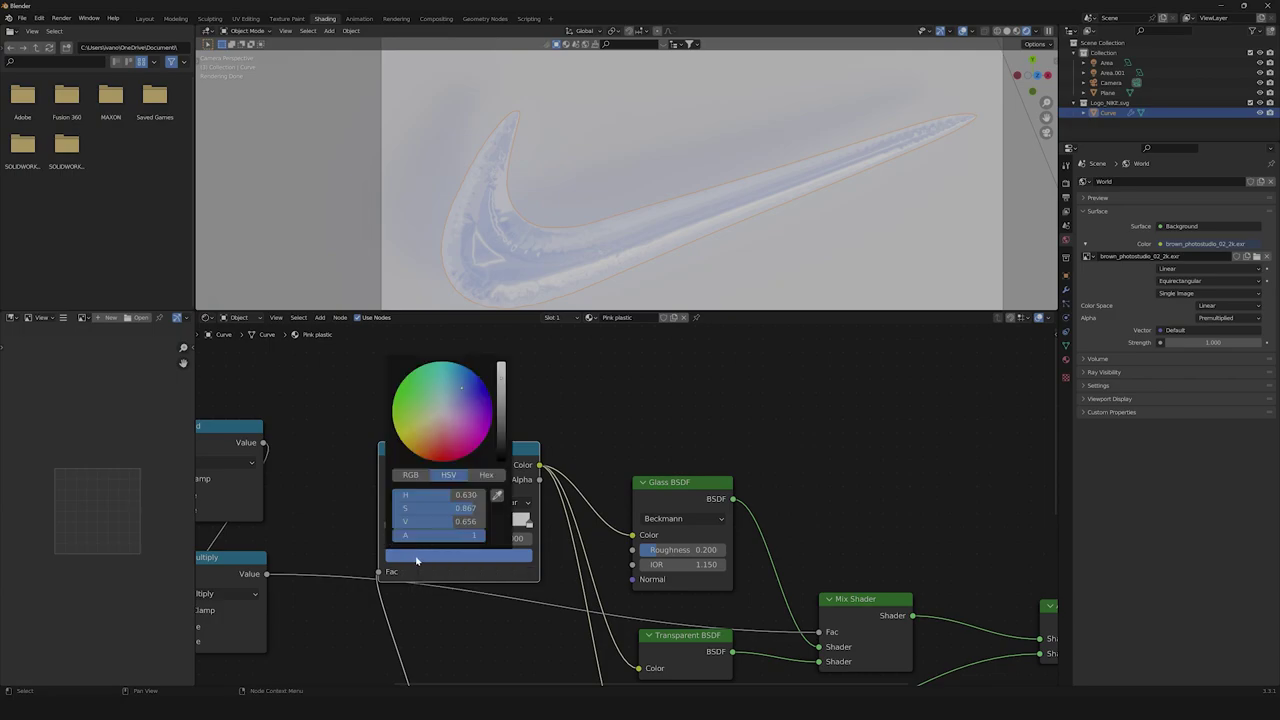
click(486, 474)
click(448, 495)
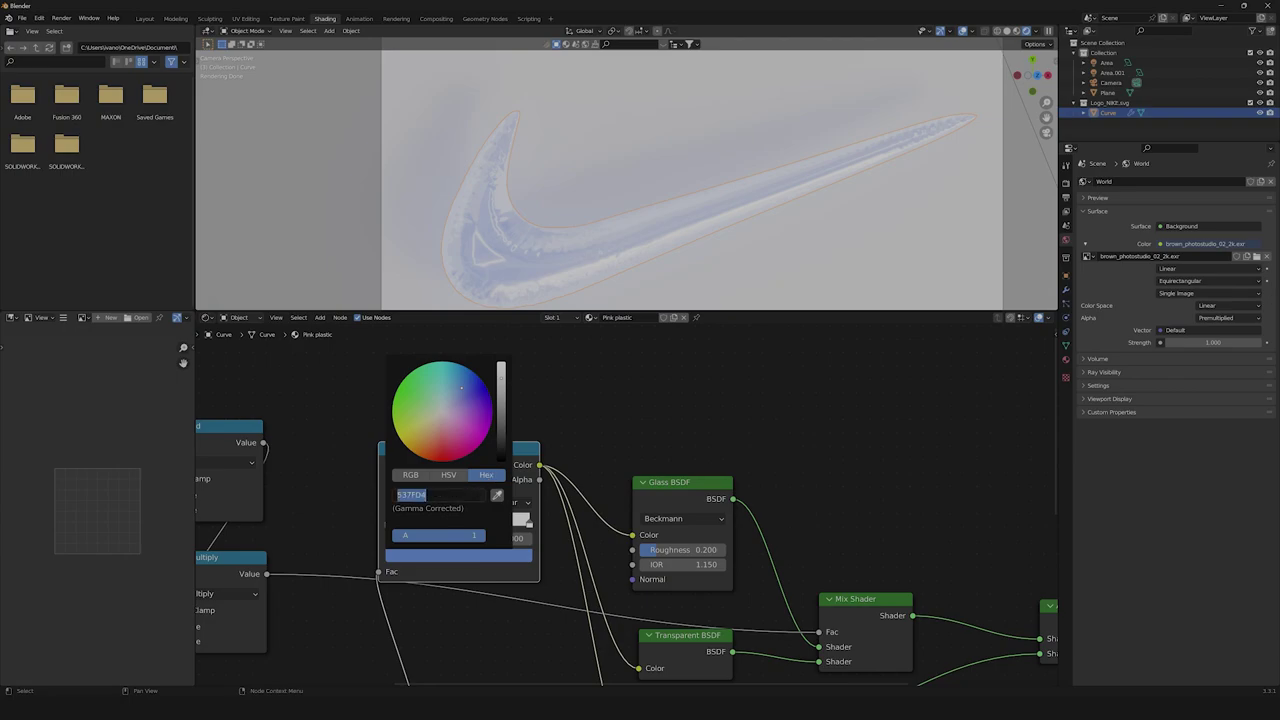
text(bb54af)
key(Return)
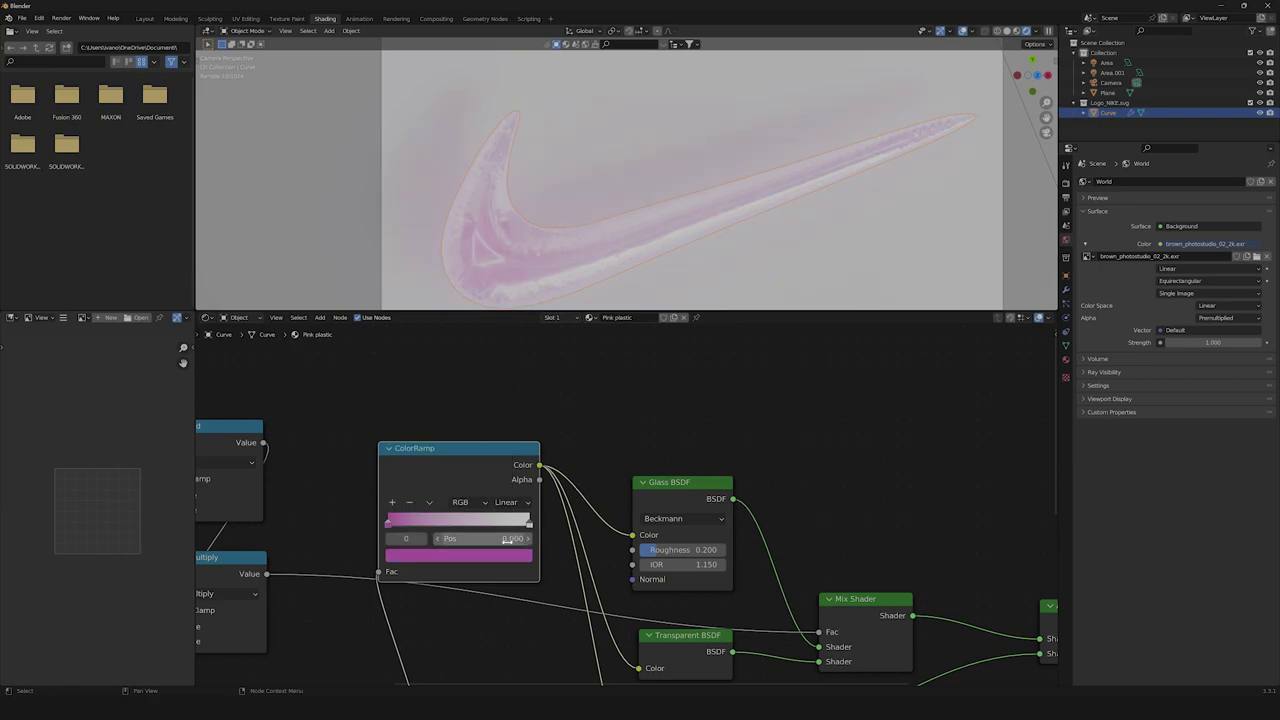
- Set the last stop of the ColorRamp feeding the shaders to hex FFA2A9
click(530, 524)
click(478, 562)
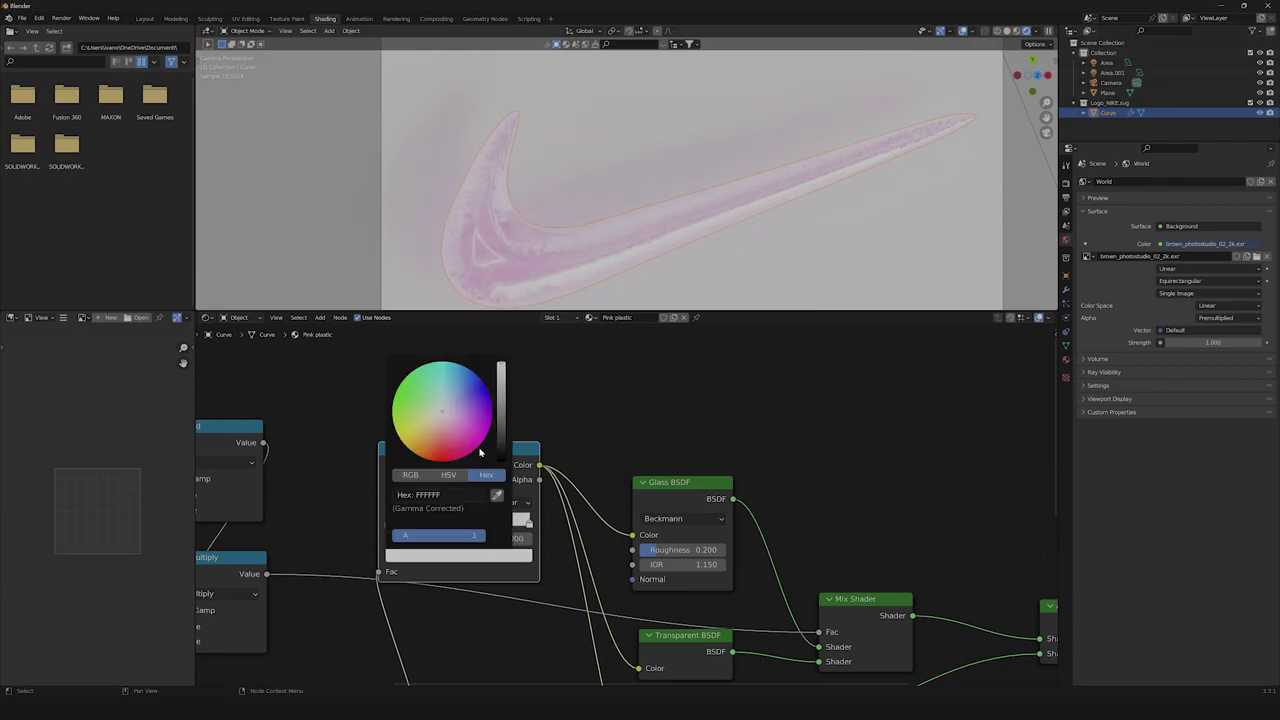
click(443, 494)
text(bb5)
key(BackSpace)
key(BackSpace)
key(BackSpace)
text(ffa2a8)
key(Return)
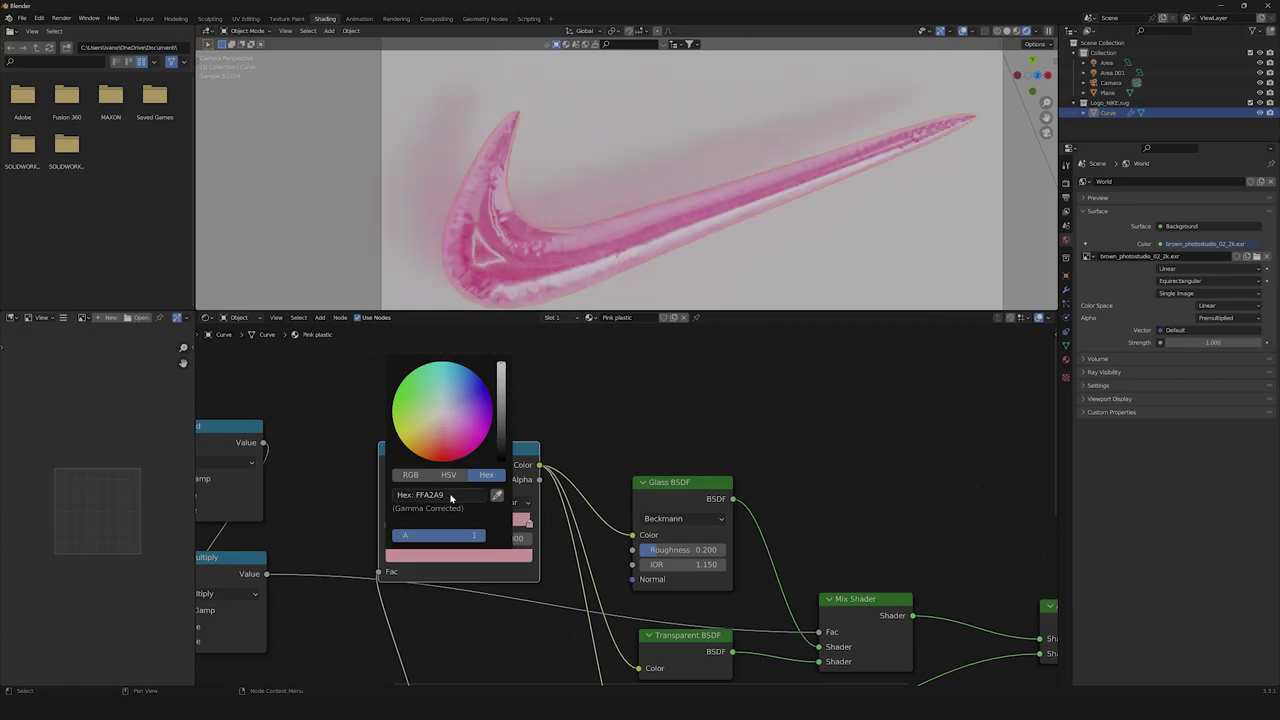
- On the ColorRamp fed by Pointiness, move the black stop to 0.439 and the white stop close beside it
scroll(689, 389, down, 4)
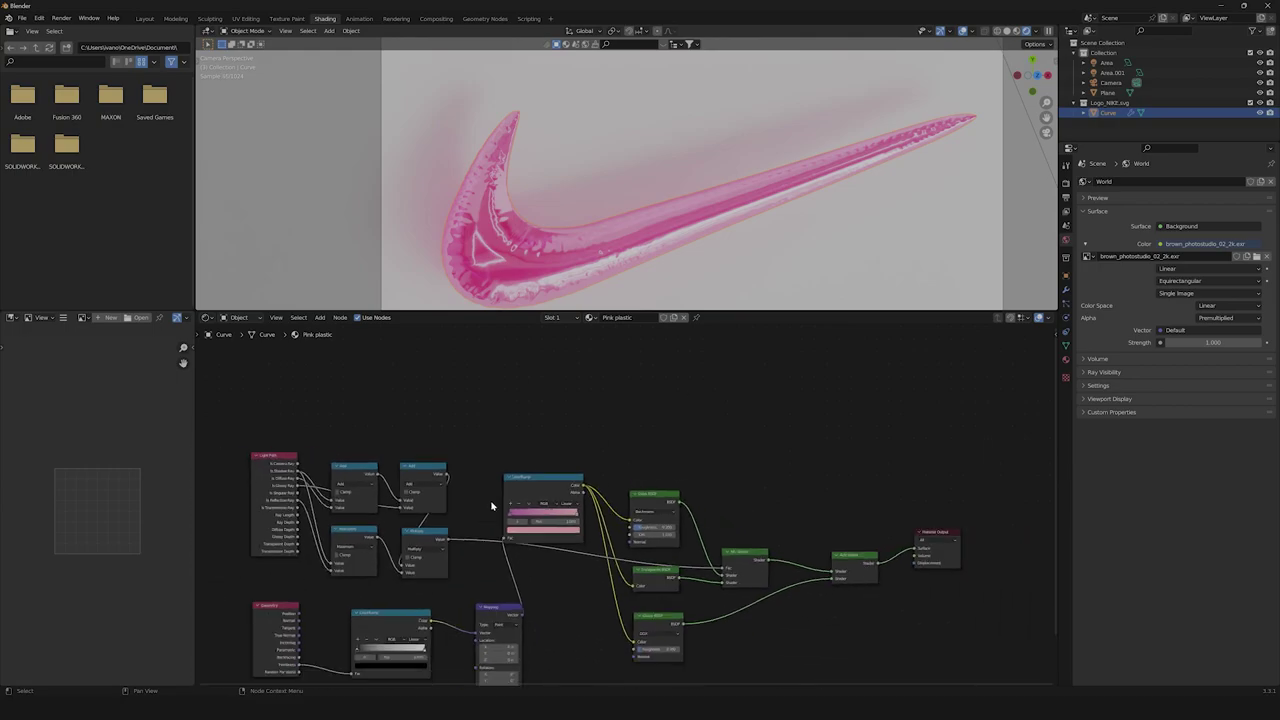
scroll(450, 525, up, 2)
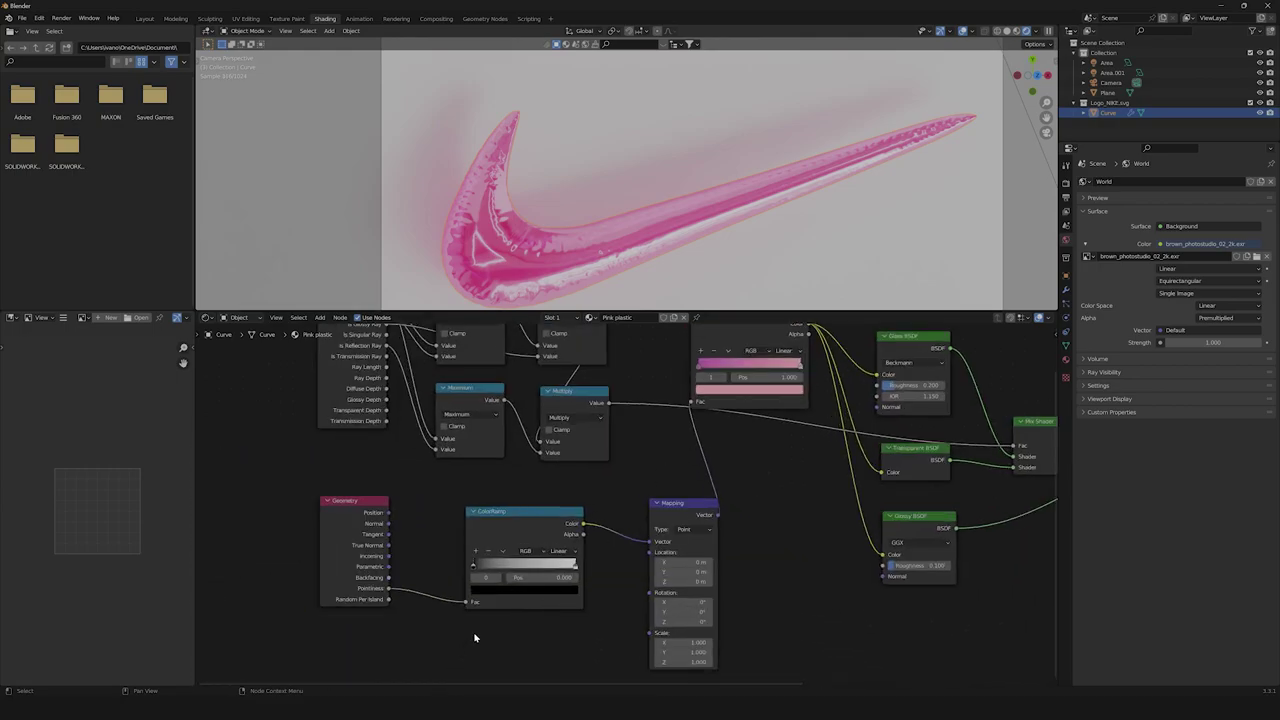
scroll(474, 634, up, 2)
scroll(483, 597, up, 1)
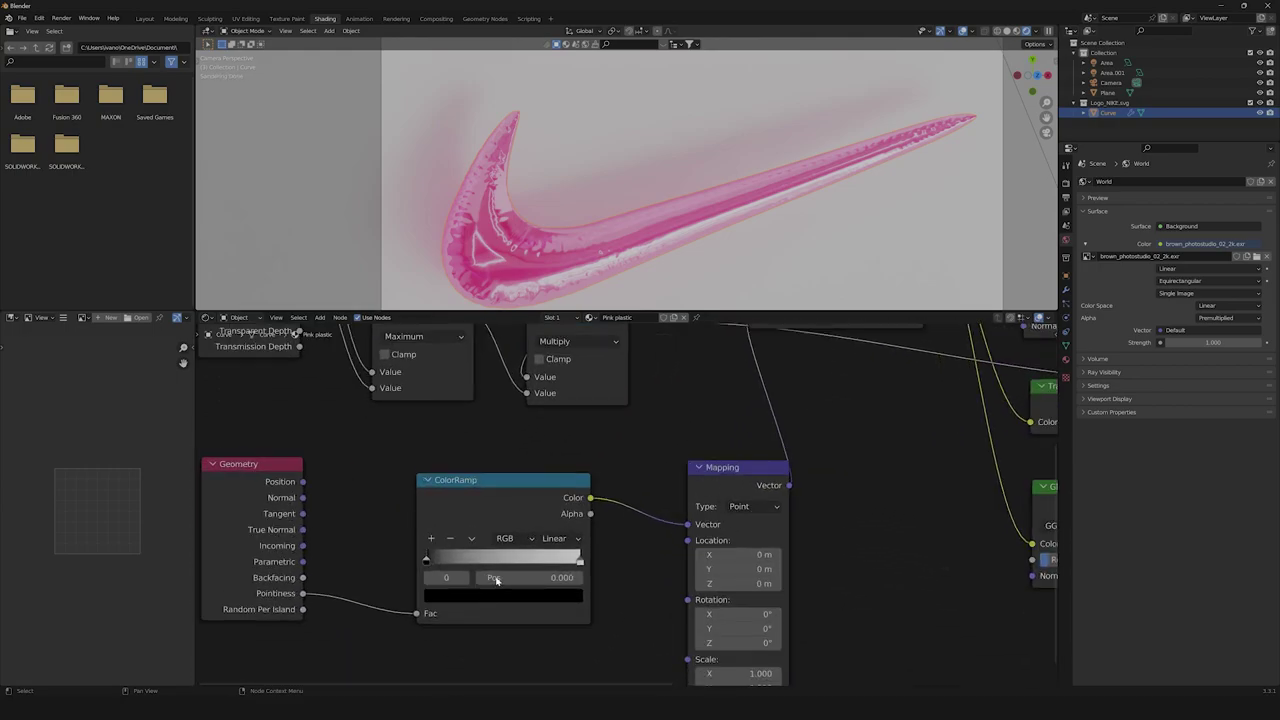
drag(428, 563, 488, 560)
click(580, 563)
drag(580, 563, 495, 565)
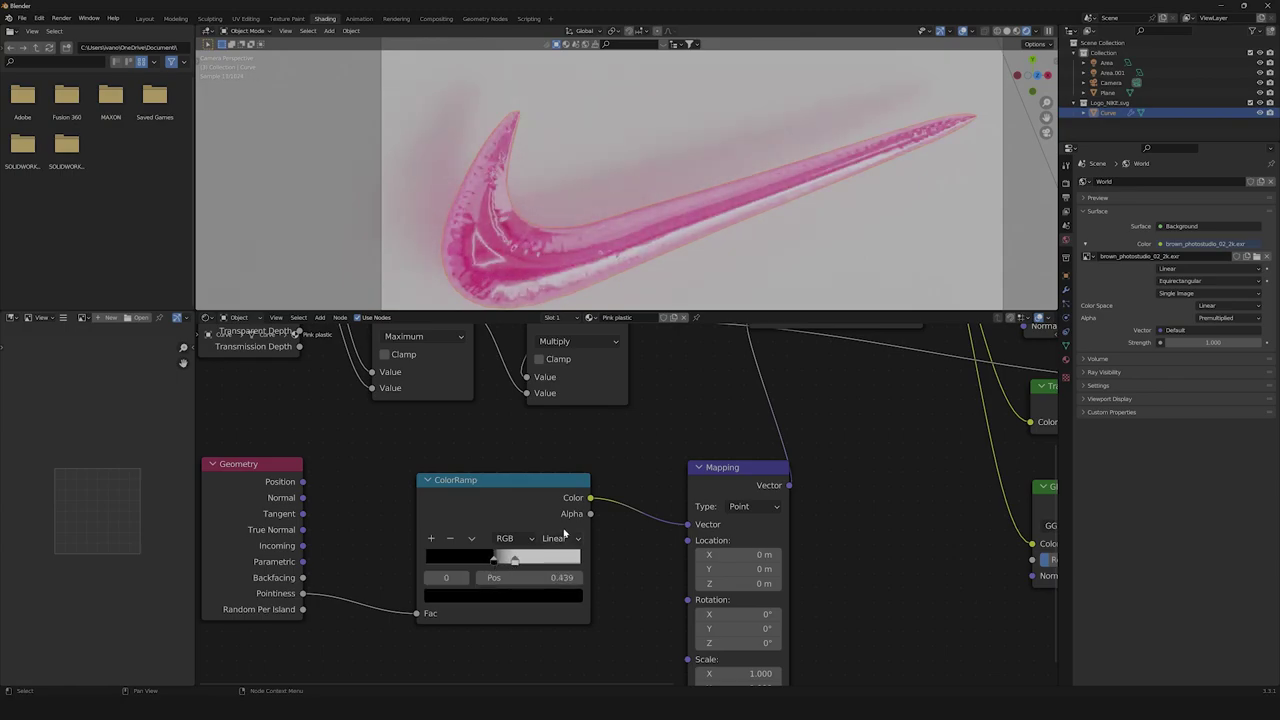
- Give the background plane a new material named "bg blue"
click(709, 229)
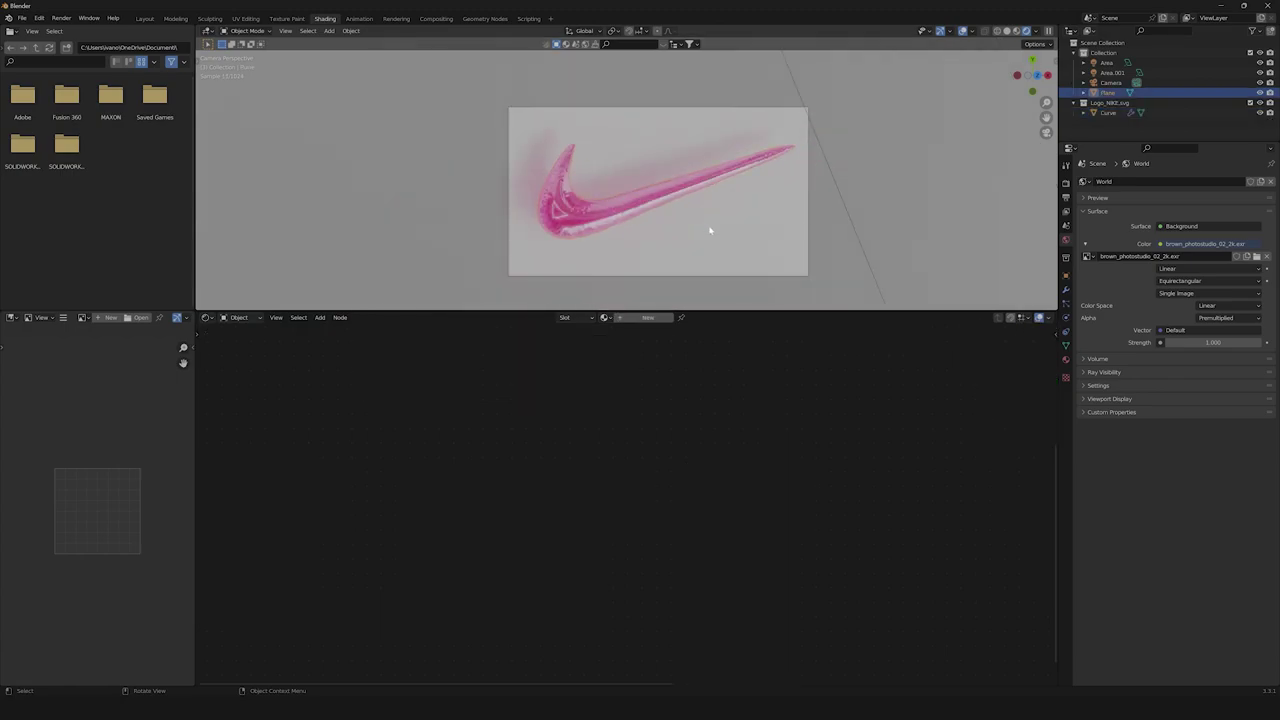
scroll(438, 240, up, 8)
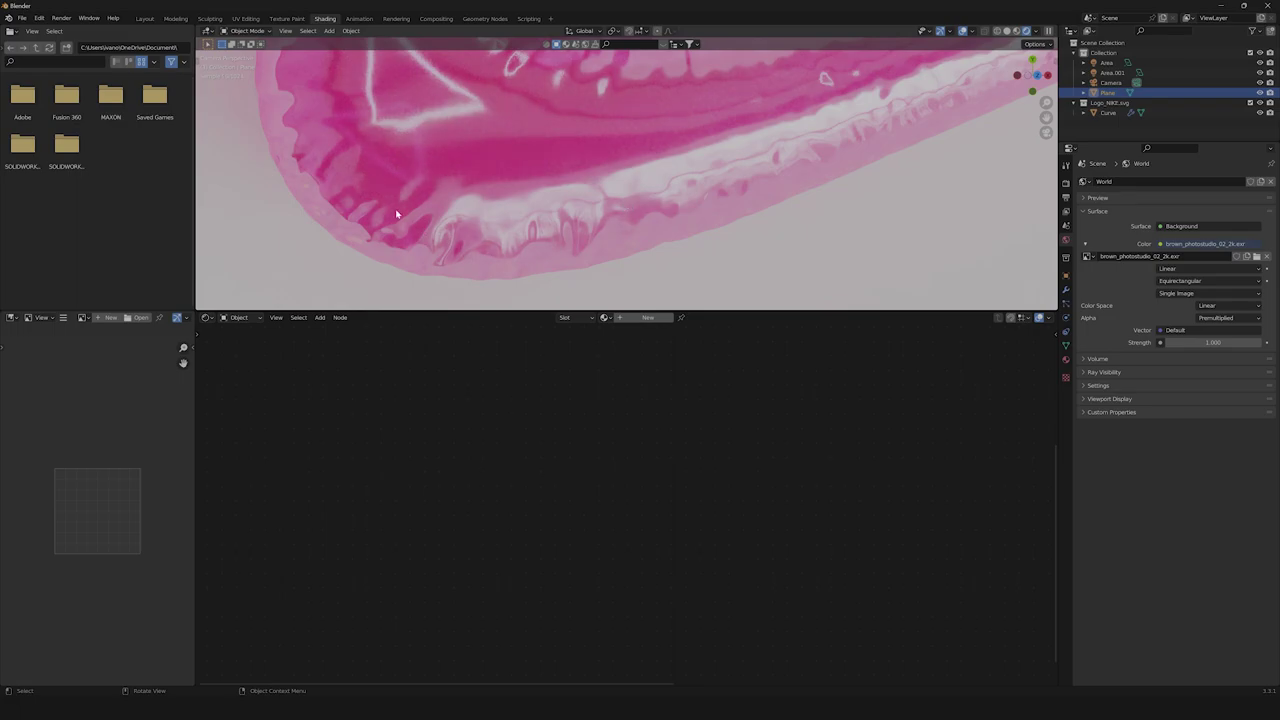
scroll(502, 208, down, 8)
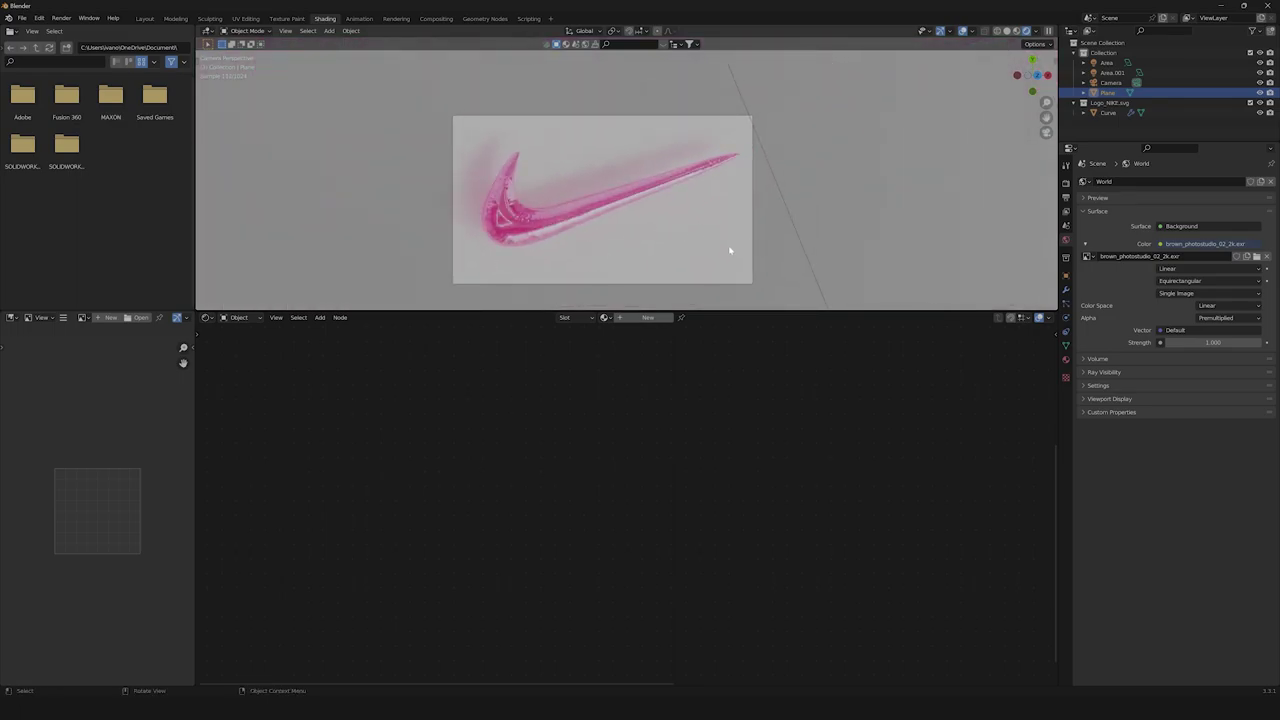
click(1065, 359)
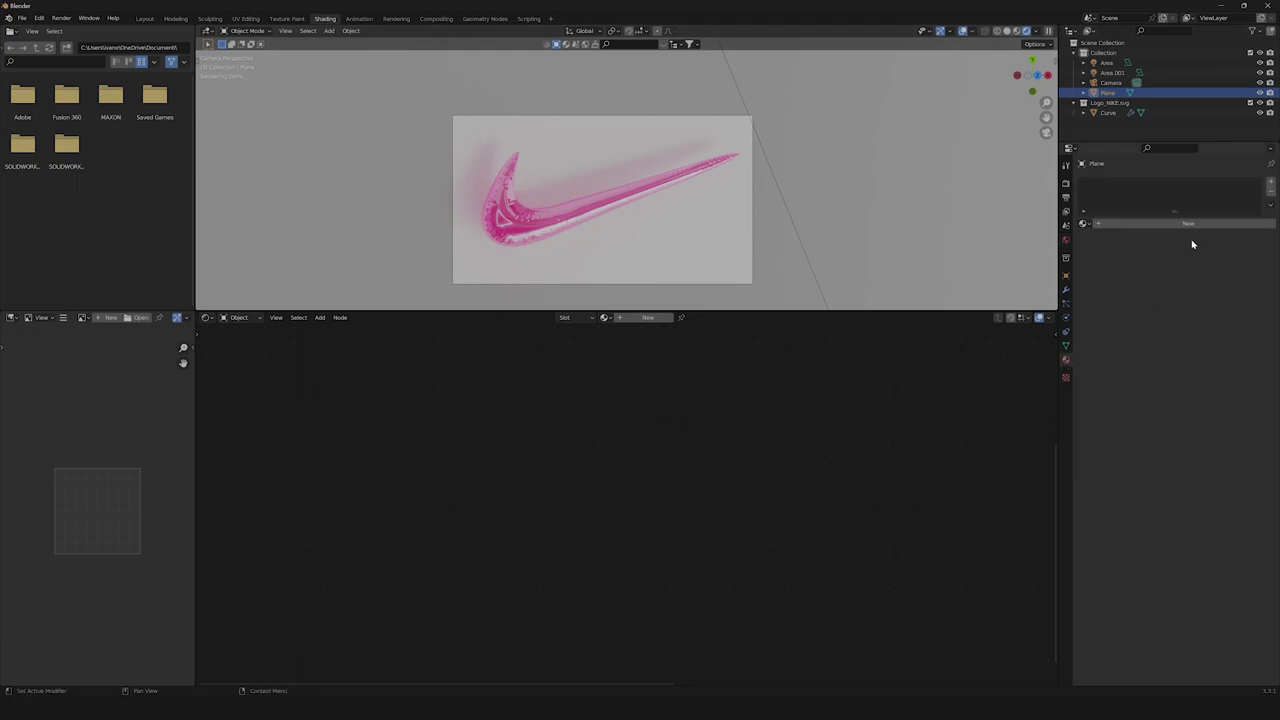
click(1175, 225)
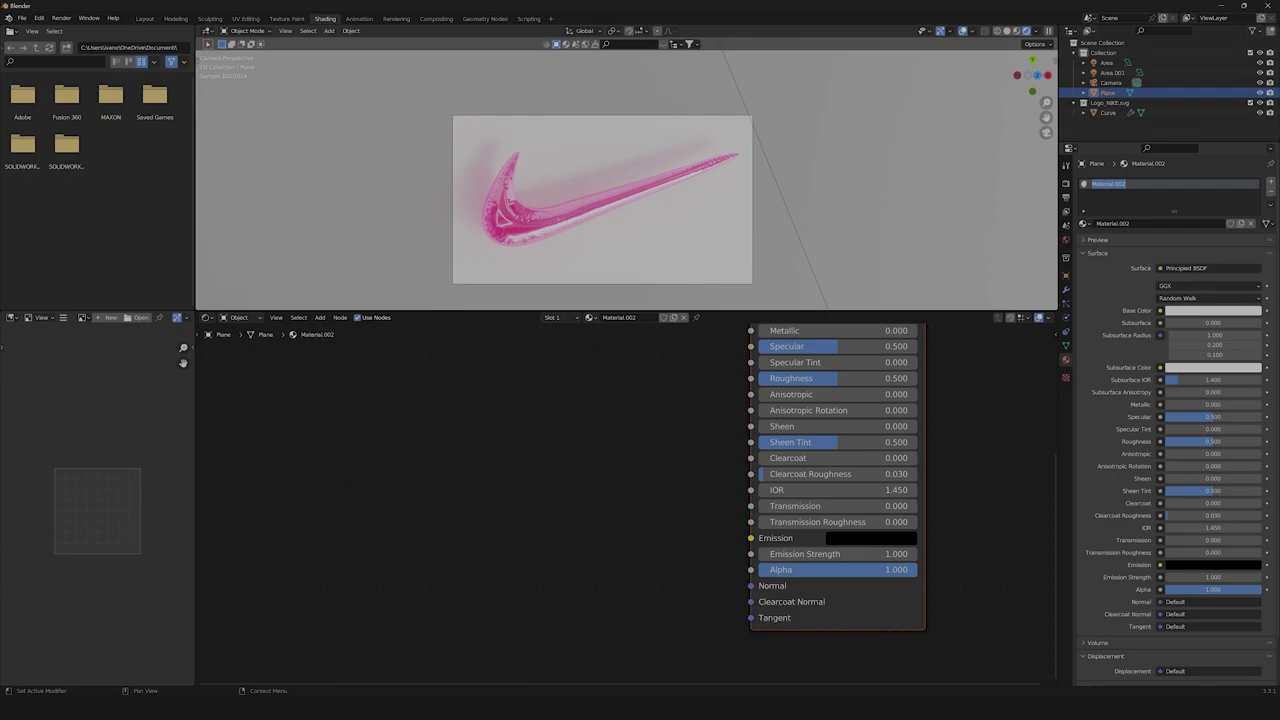
text(bg blue)
key(Return)
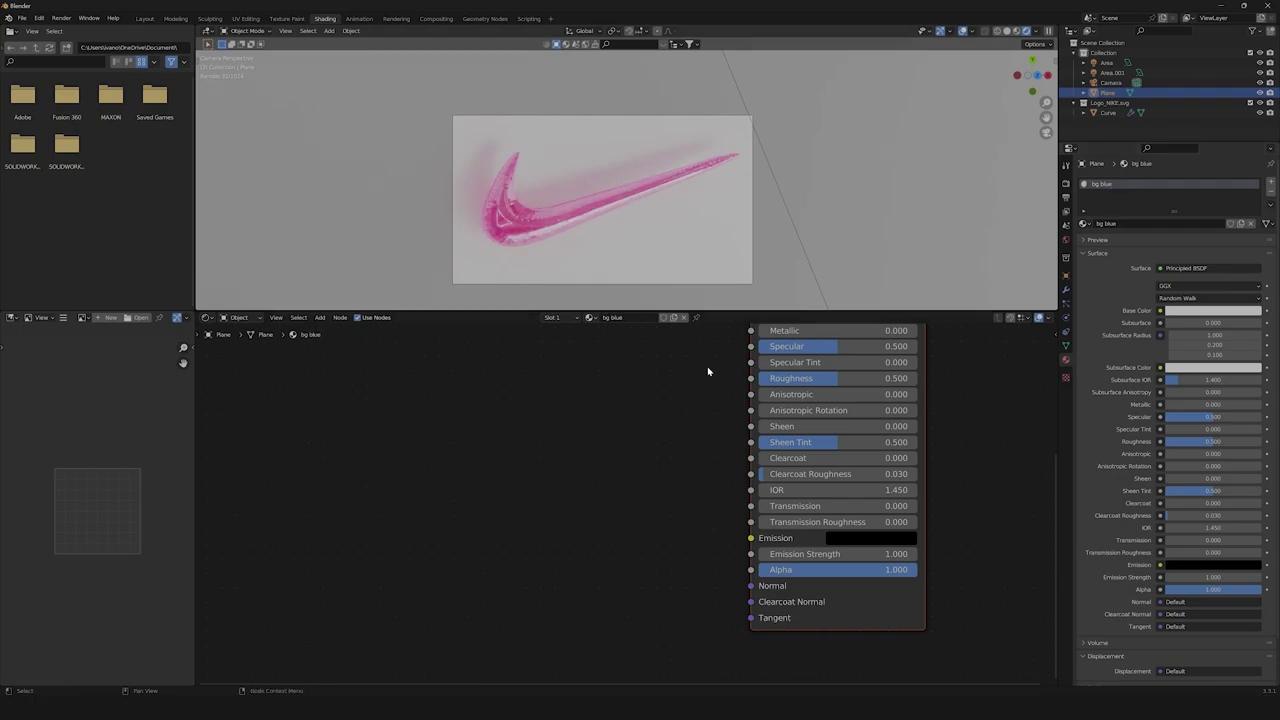
- Set the base color of the plane's Principled BSDF to hex 8FCAE7
scroll(630, 411, down, 3)
key(Home)
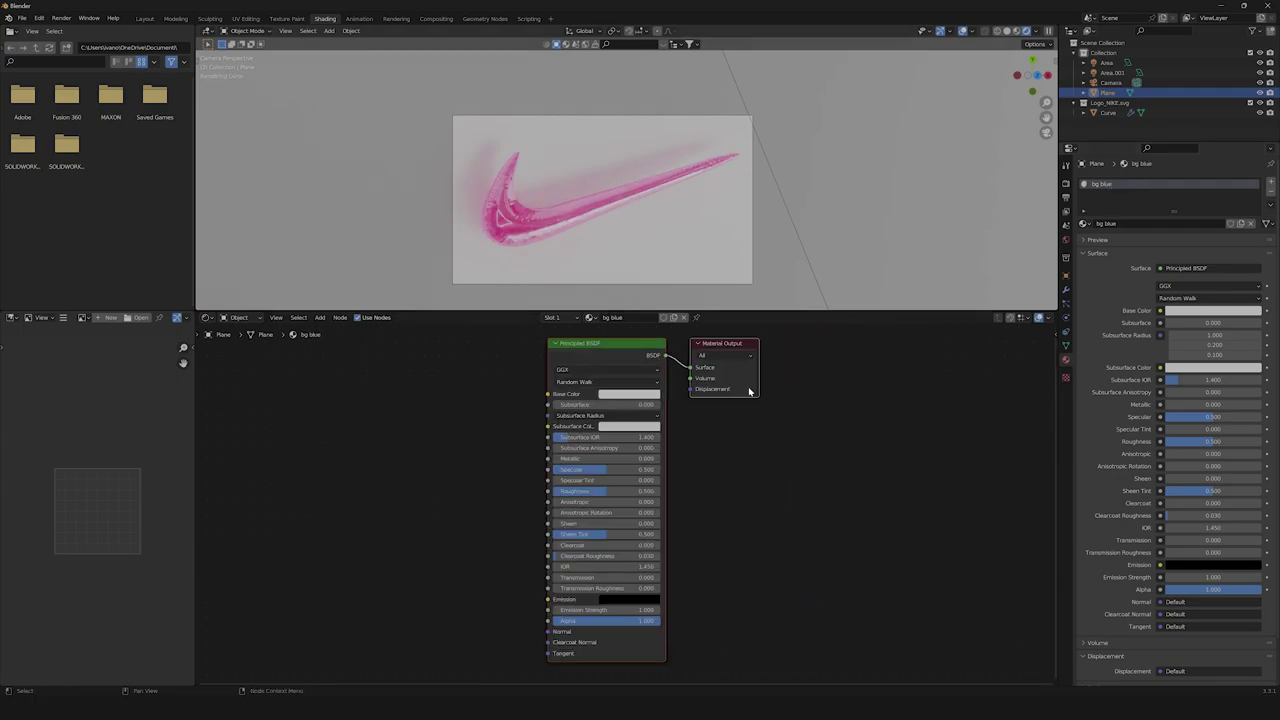
click(634, 397)
click(640, 350)
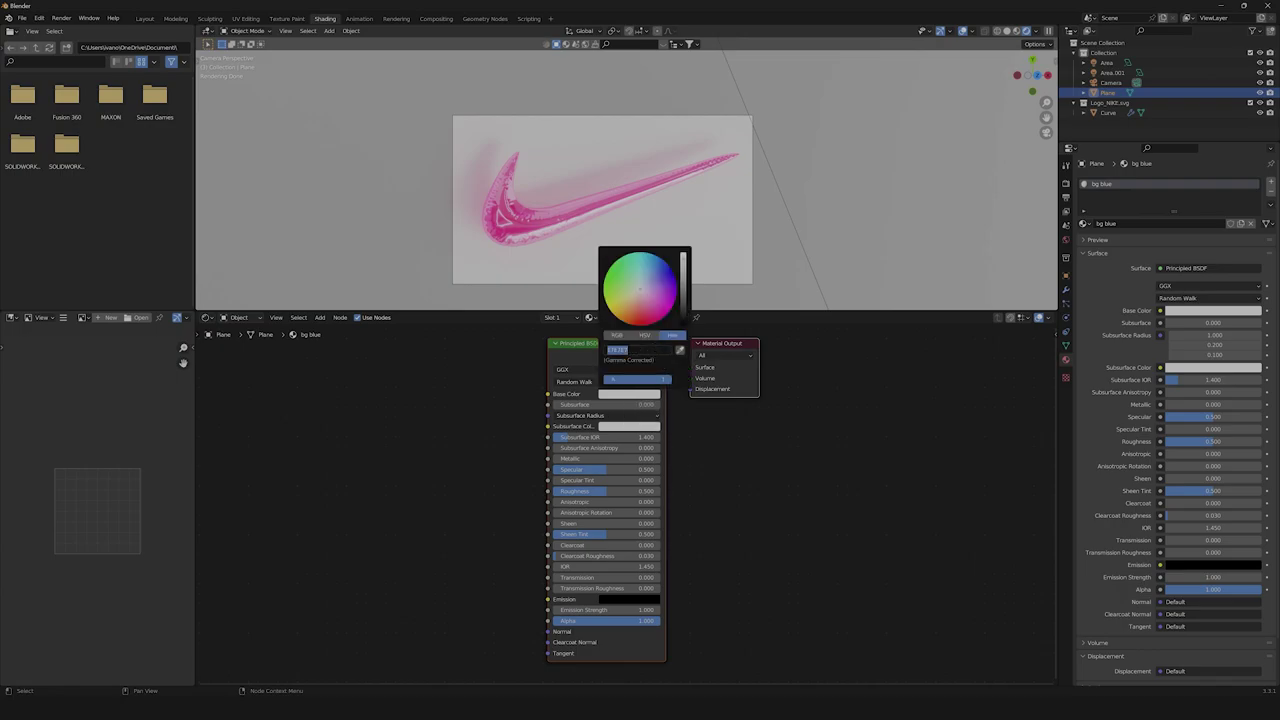
text(8fcae7)
key(Return)
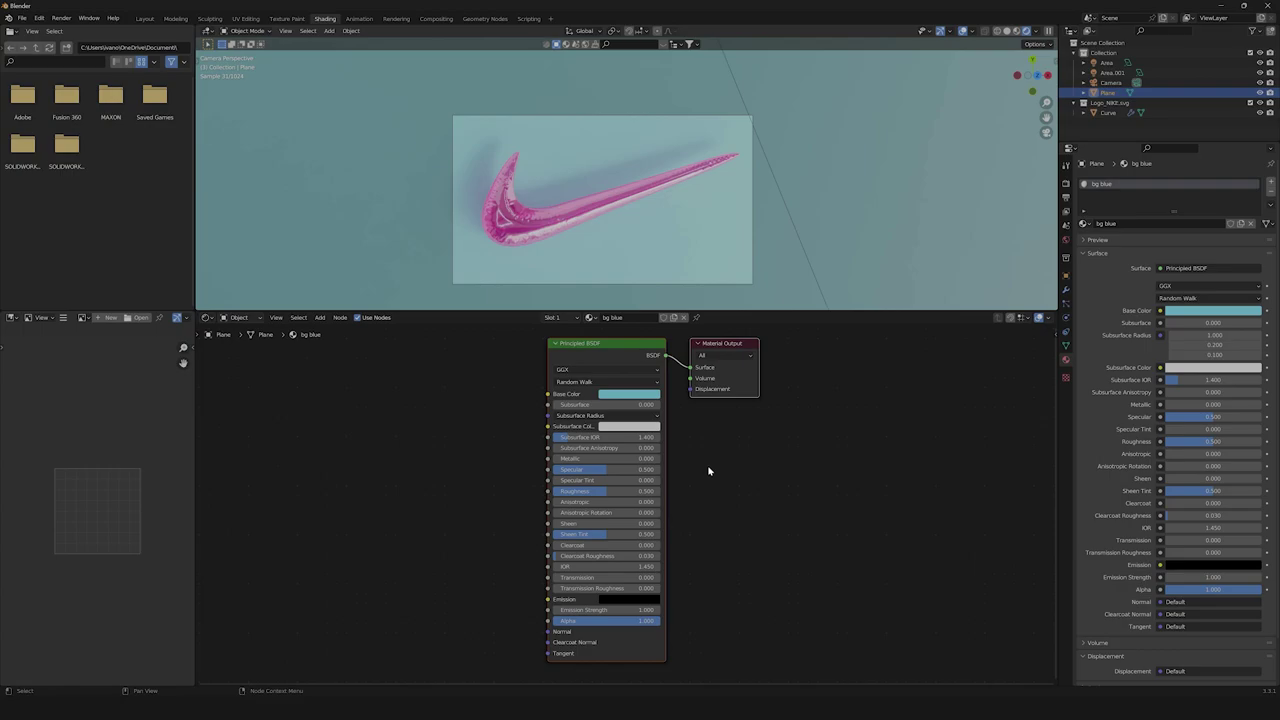
- Set the bg blue material's metallic value to 0.1 and its roughness to 0.25
click(590, 458)
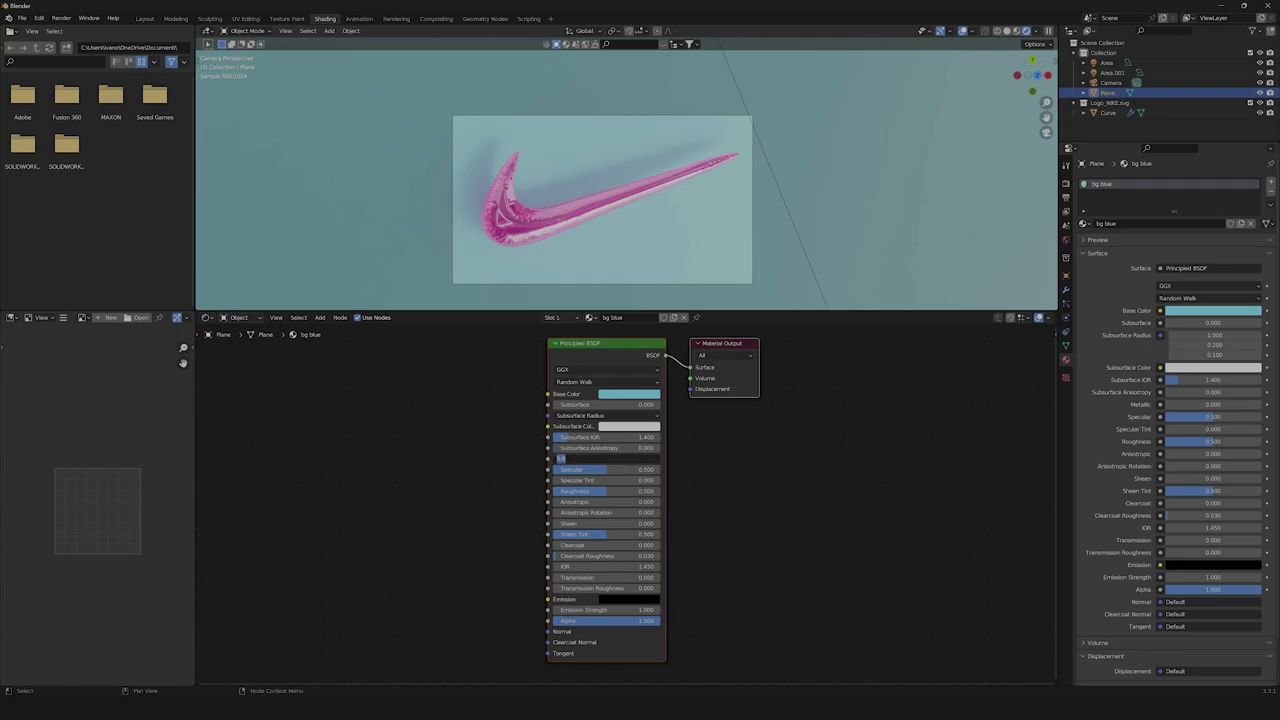
key(End)
key(Return)
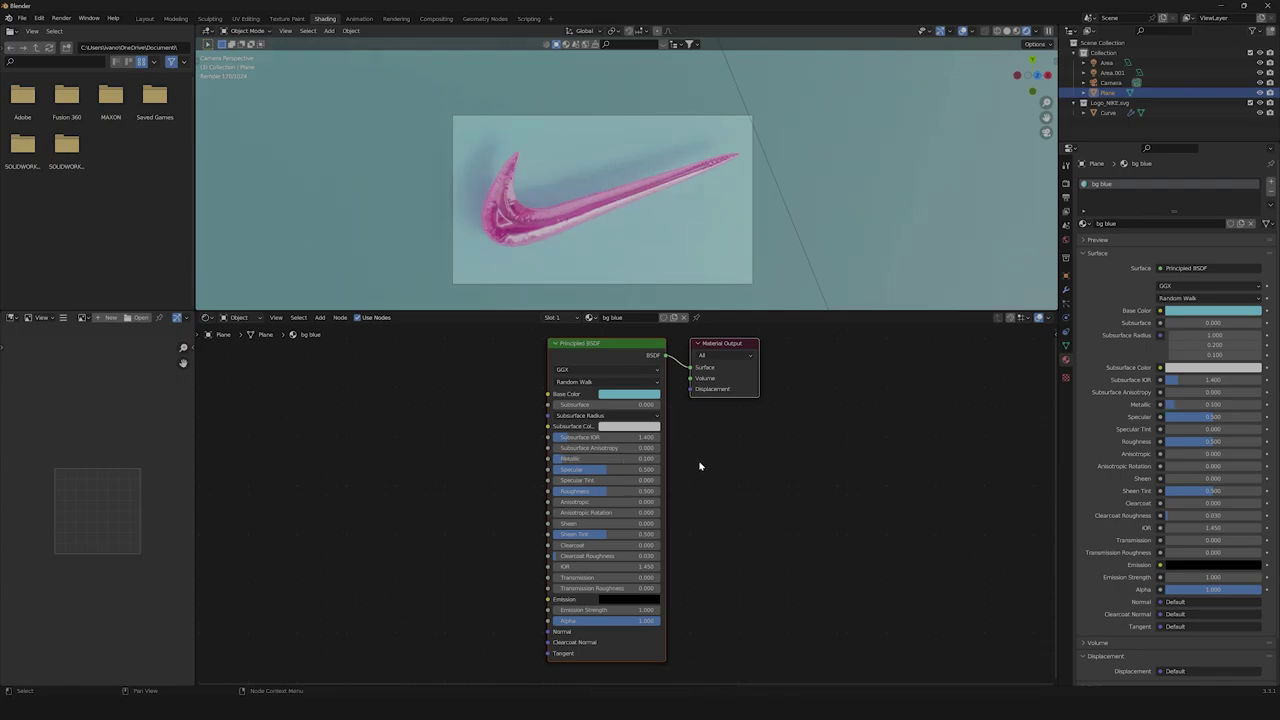
double_click(598, 491)
text(0)
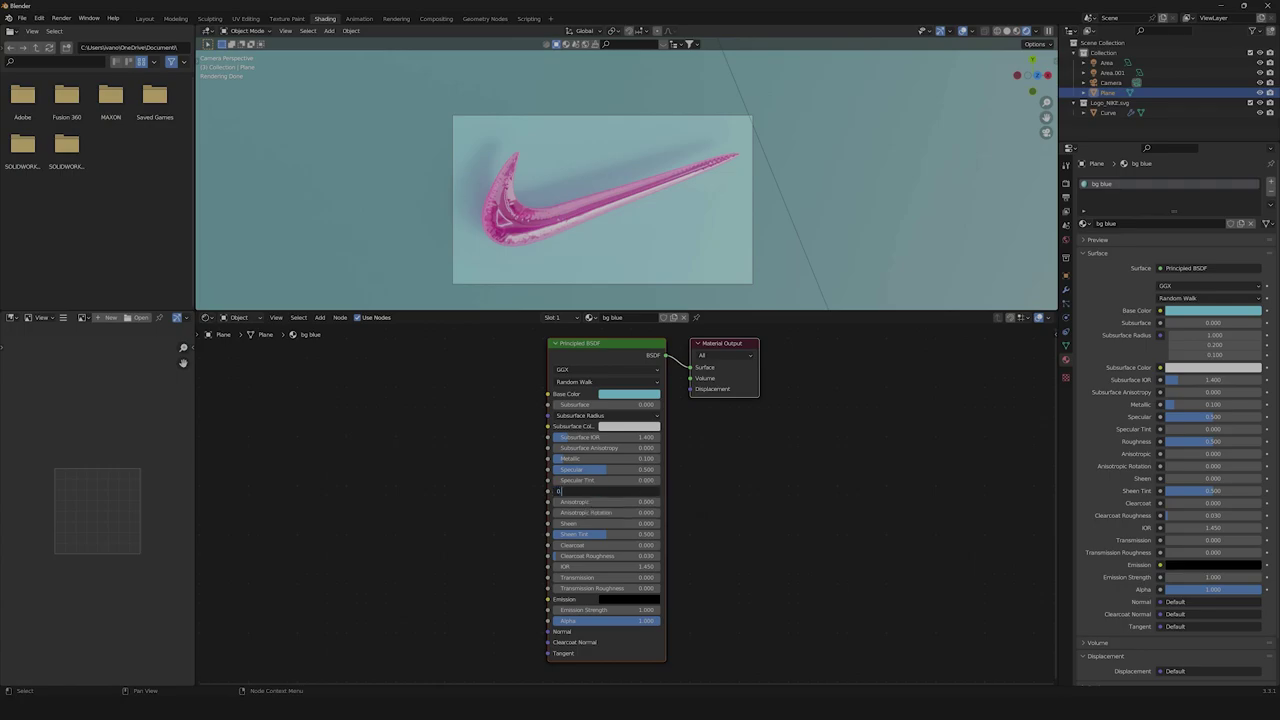
text(.25)
key(Return)
click(757, 457)
- Set the scene's color management look to Very High Contrast and inspect the logo in the rendered camera view
click(1066, 182)
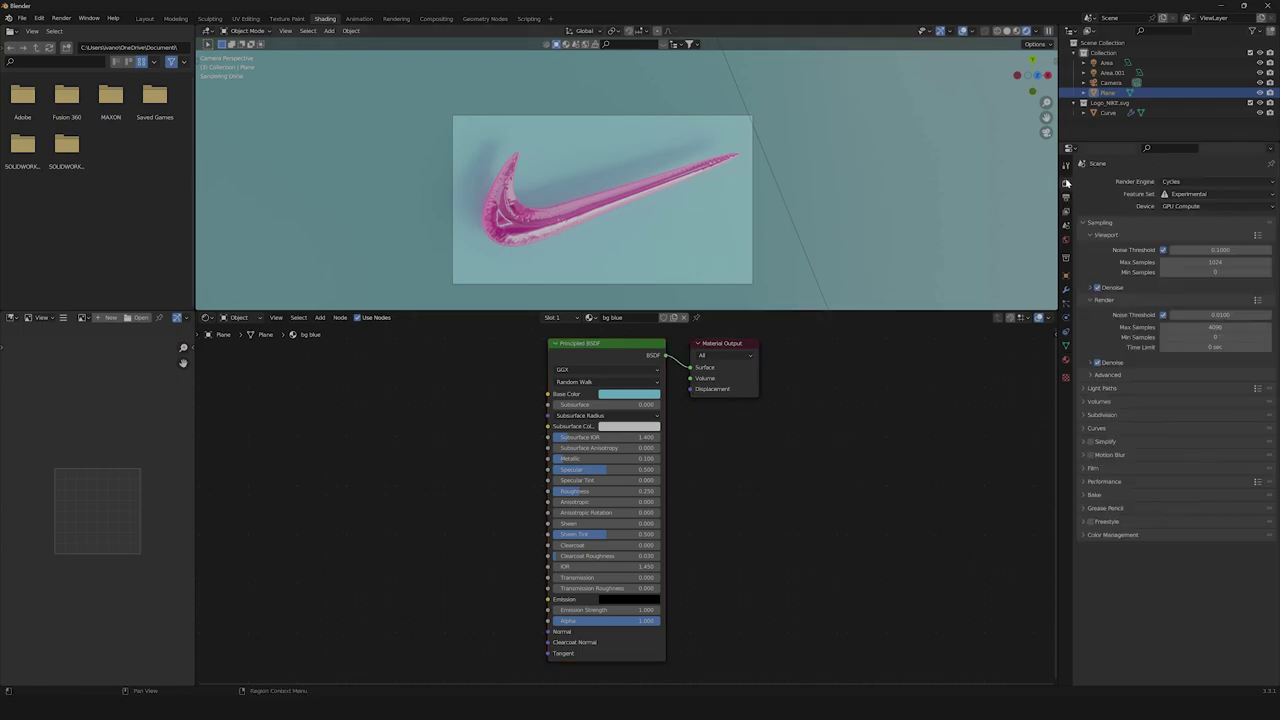
click(1097, 535)
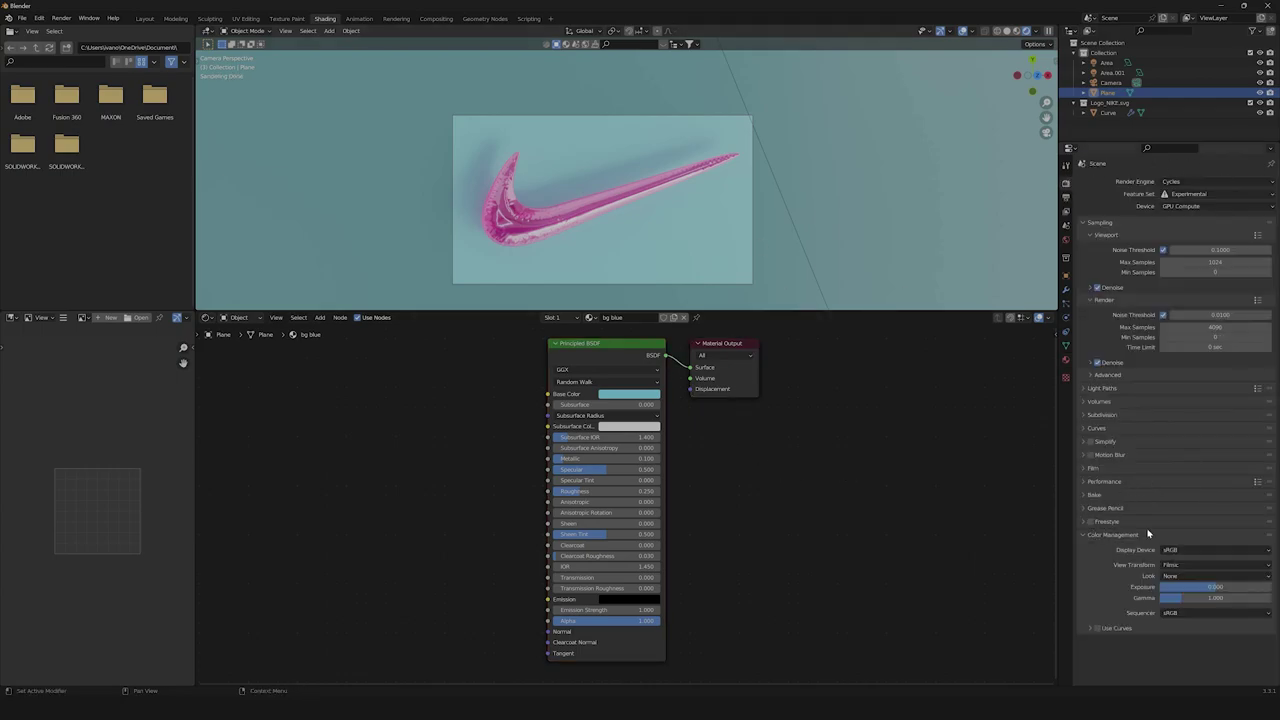
click(1191, 577)
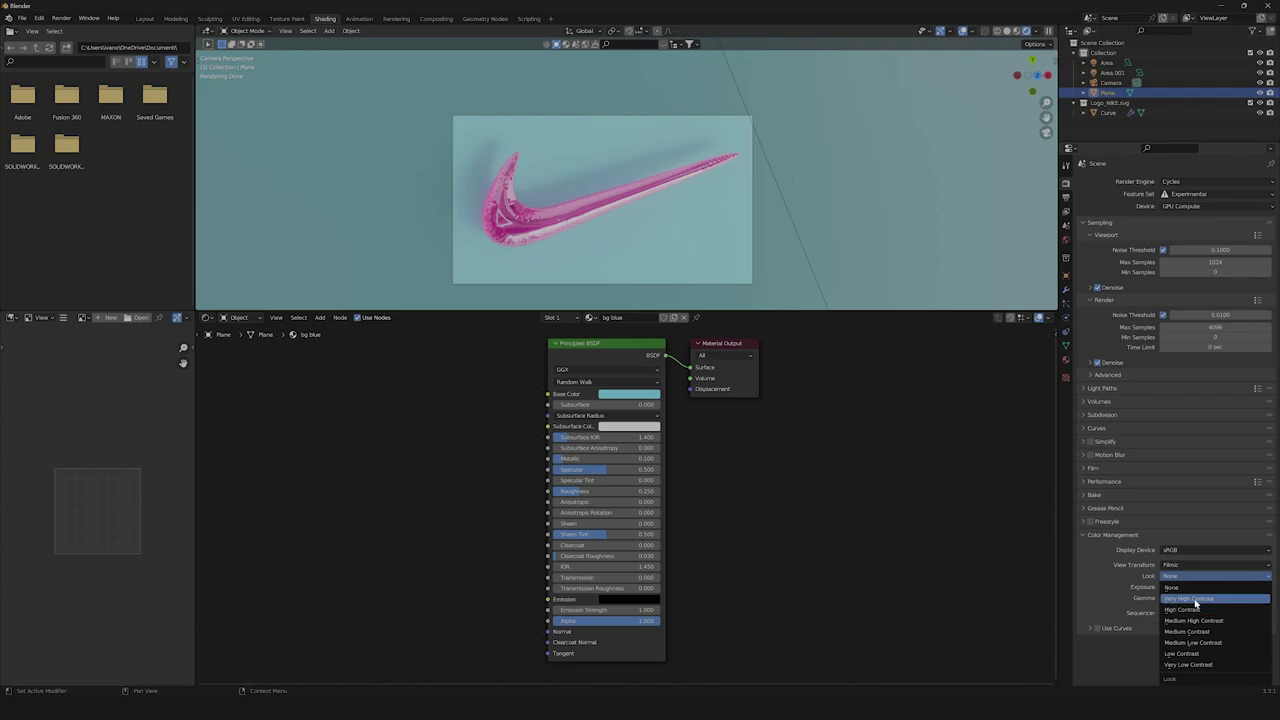
click(1195, 599)
scroll(537, 237, up, 6)
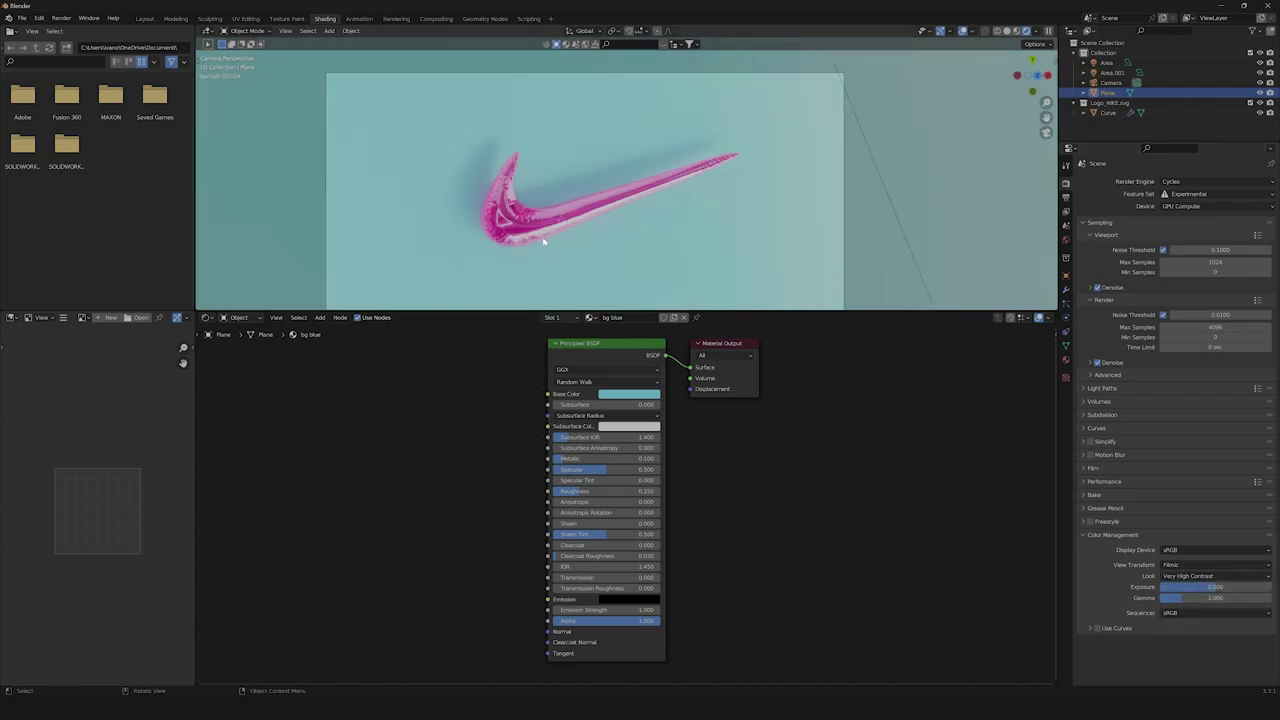
scroll(592, 224, down, 3)
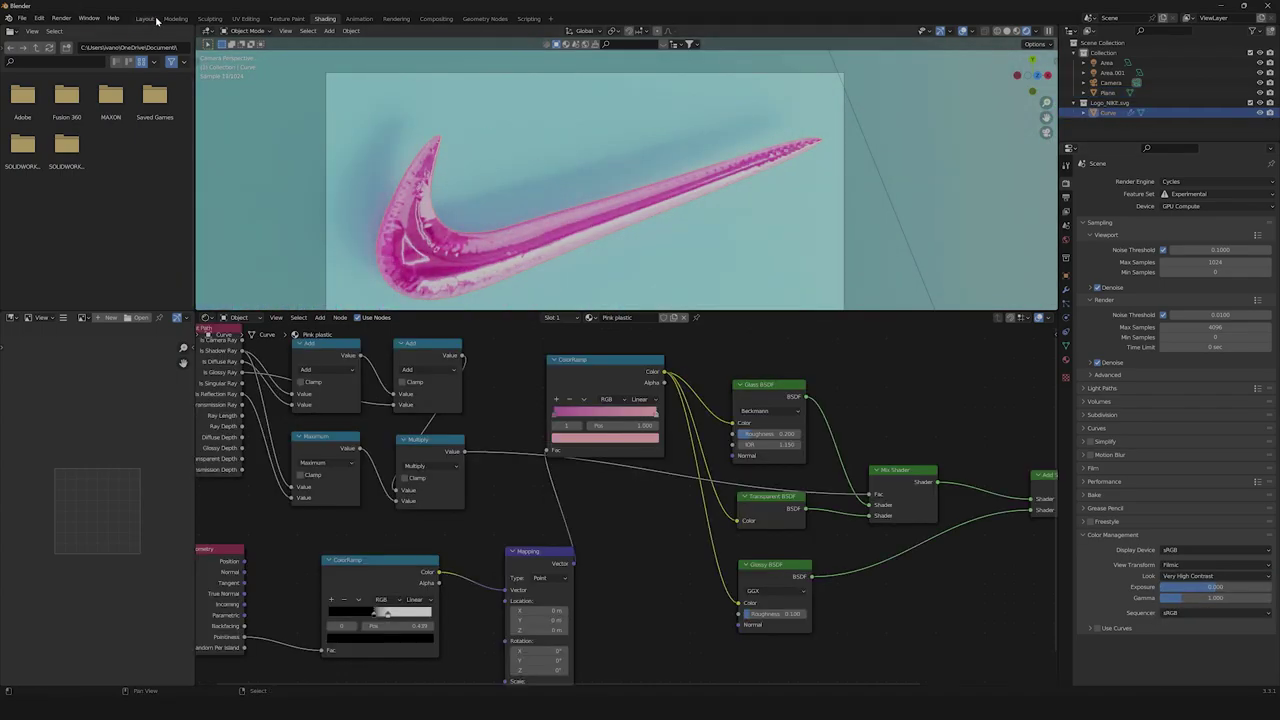
- Return to the Layout workspace and open the render commands
click(145, 18)
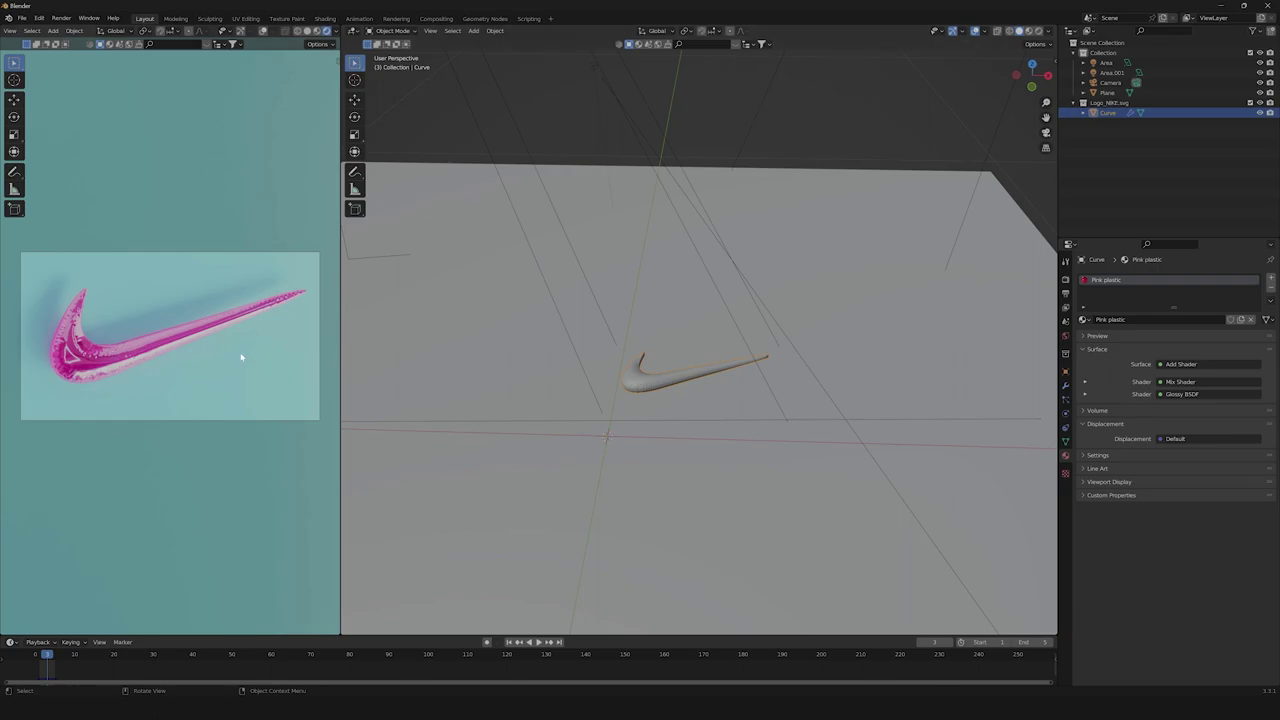
click(61, 18)
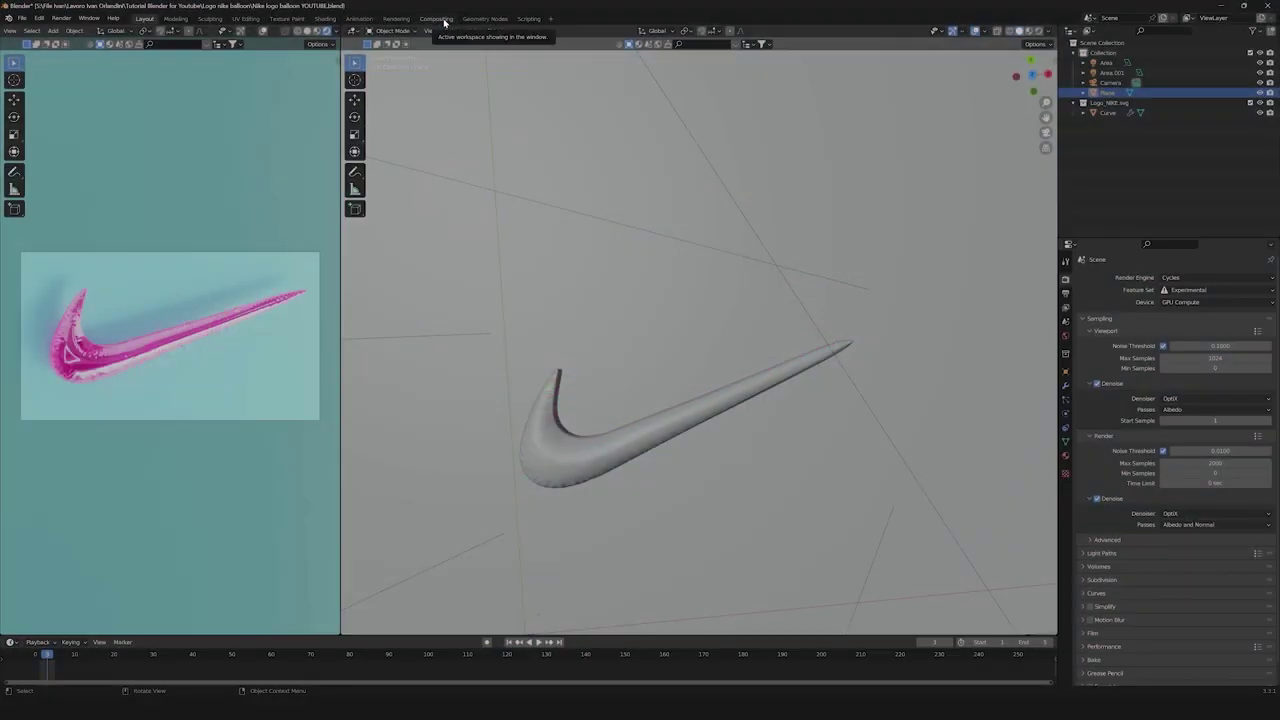
- In the Compositing workspace, split the node editor vertically into a narrow and a wide area, and hide the narrow area's sidebar
click(436, 19)
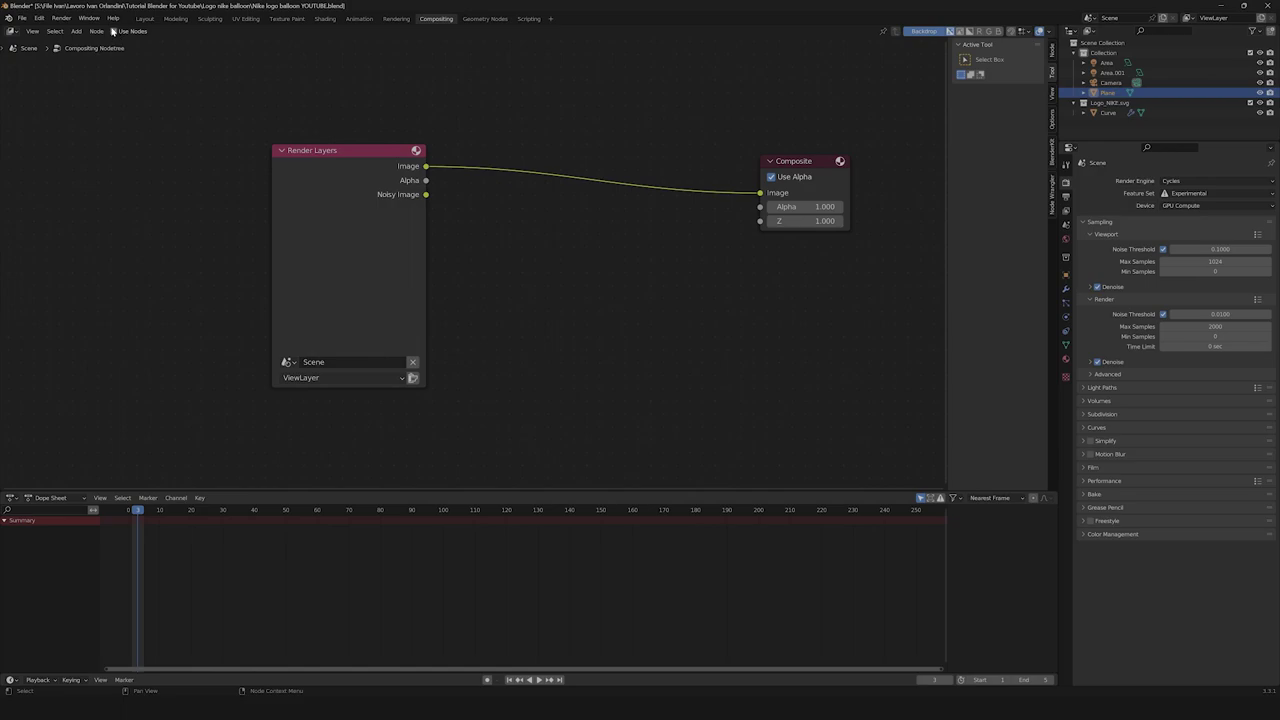
scroll(608, 257, down, 1)
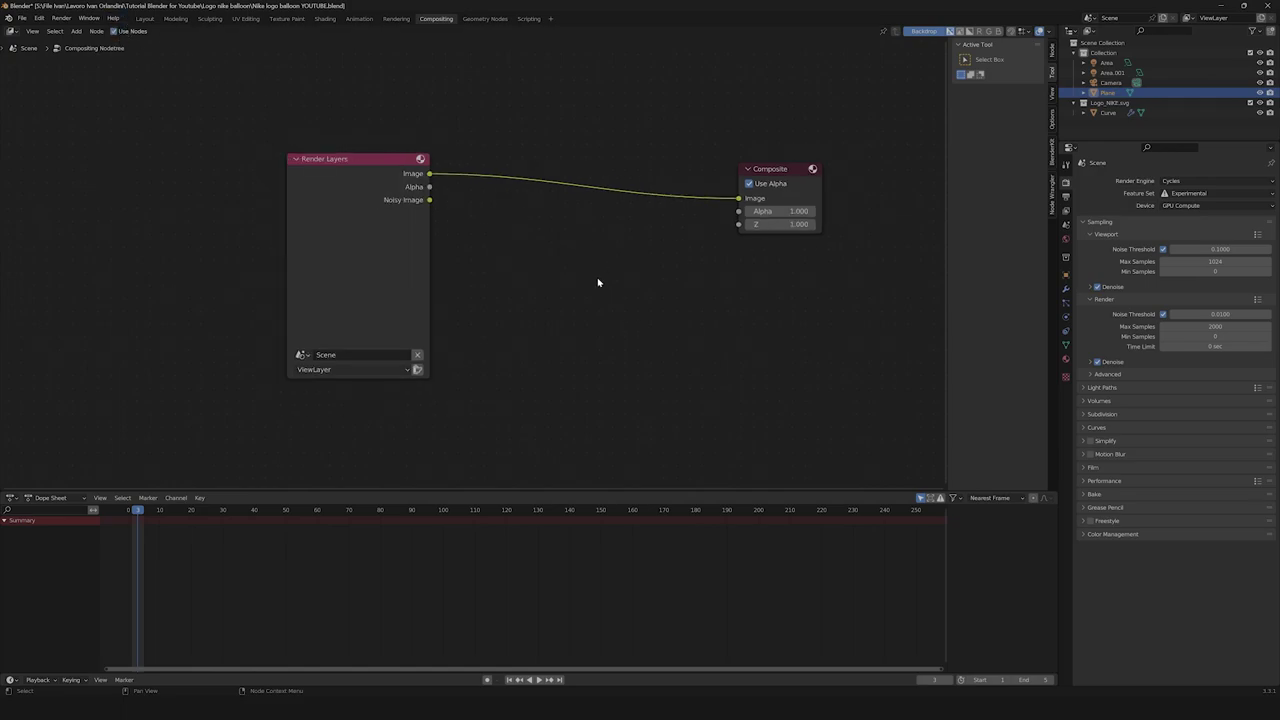
right_click(1055, 58)
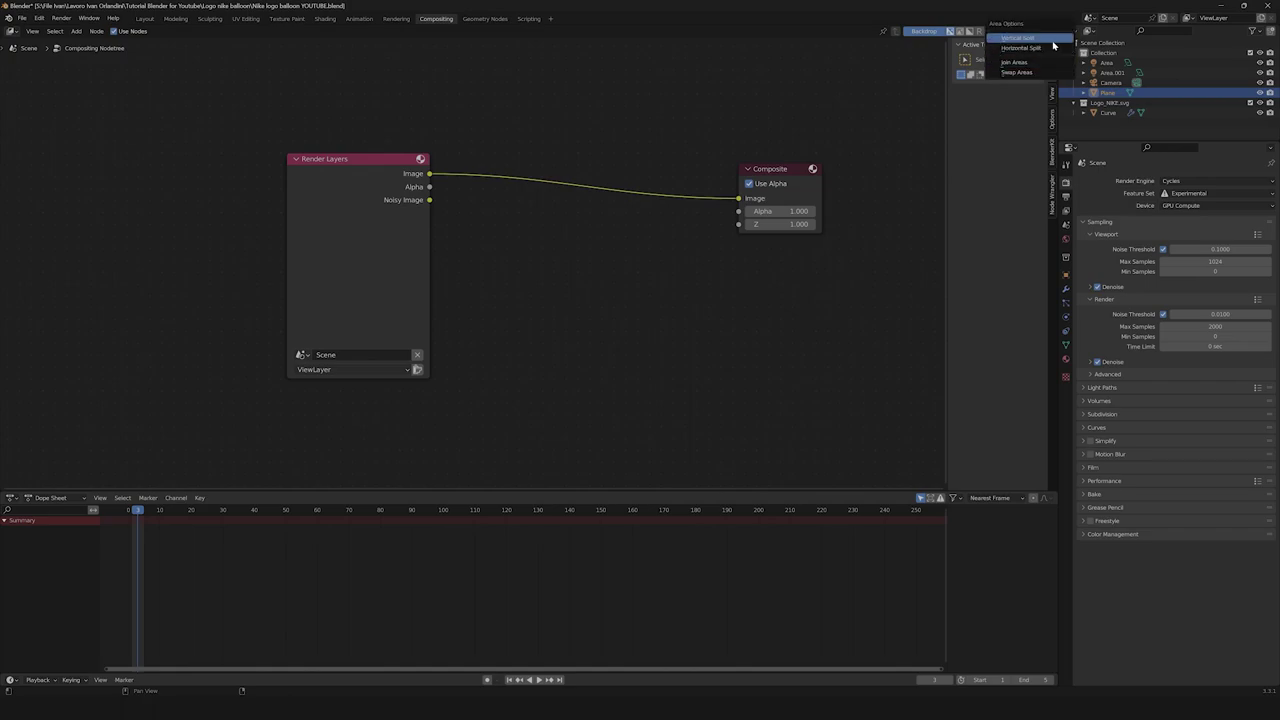
click(1053, 44)
click(220, 118)
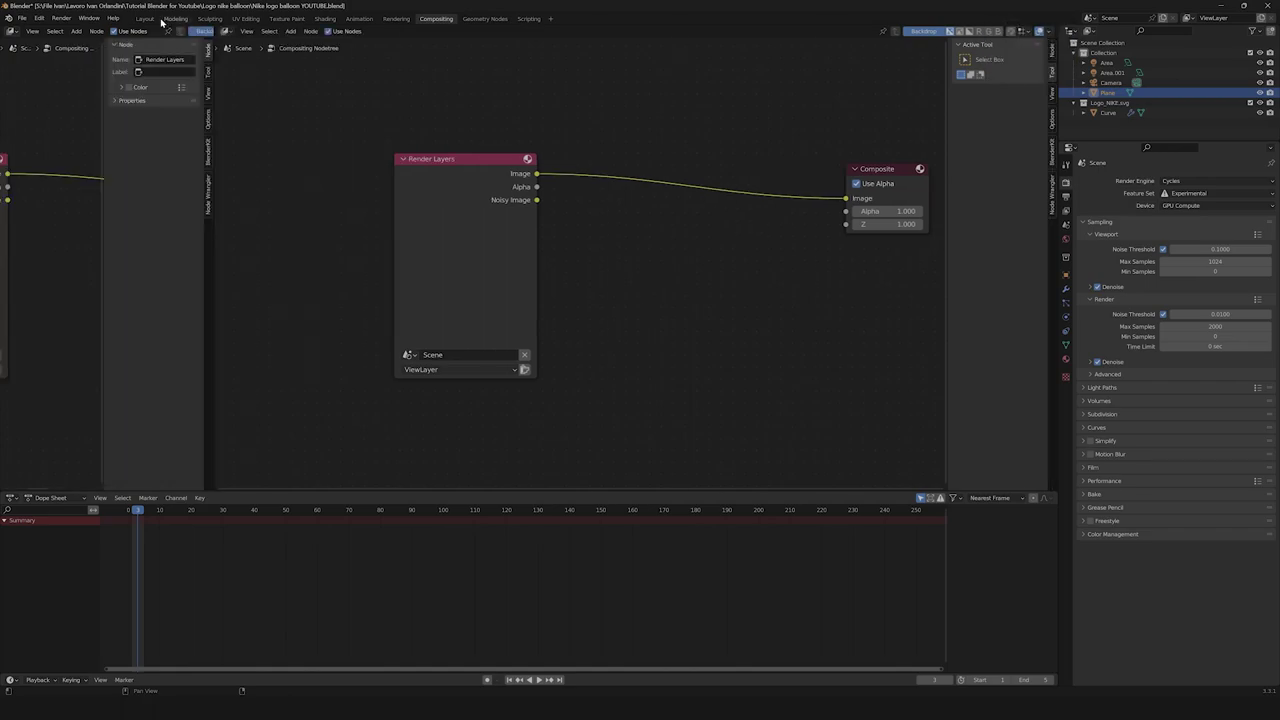
key(n)
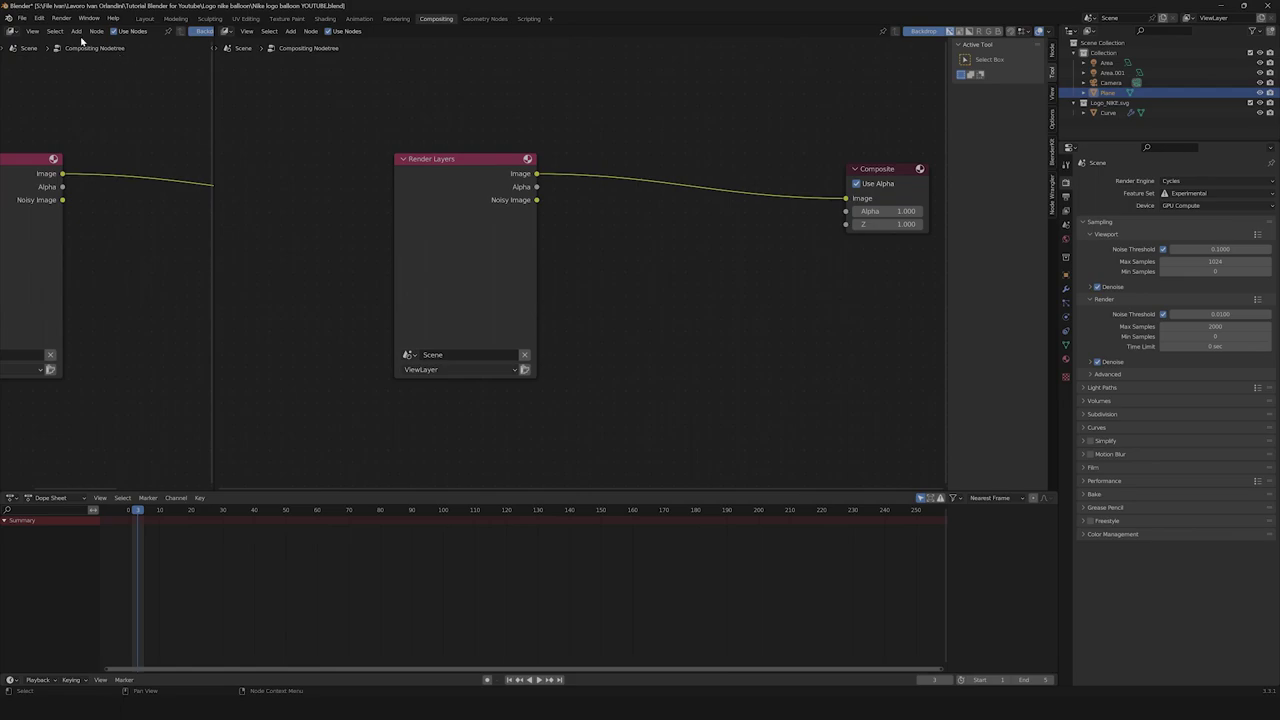
- Turn the narrow area beside the compositor into an Image Editor and display the Render Result in it
click(12, 31)
click(80, 58)
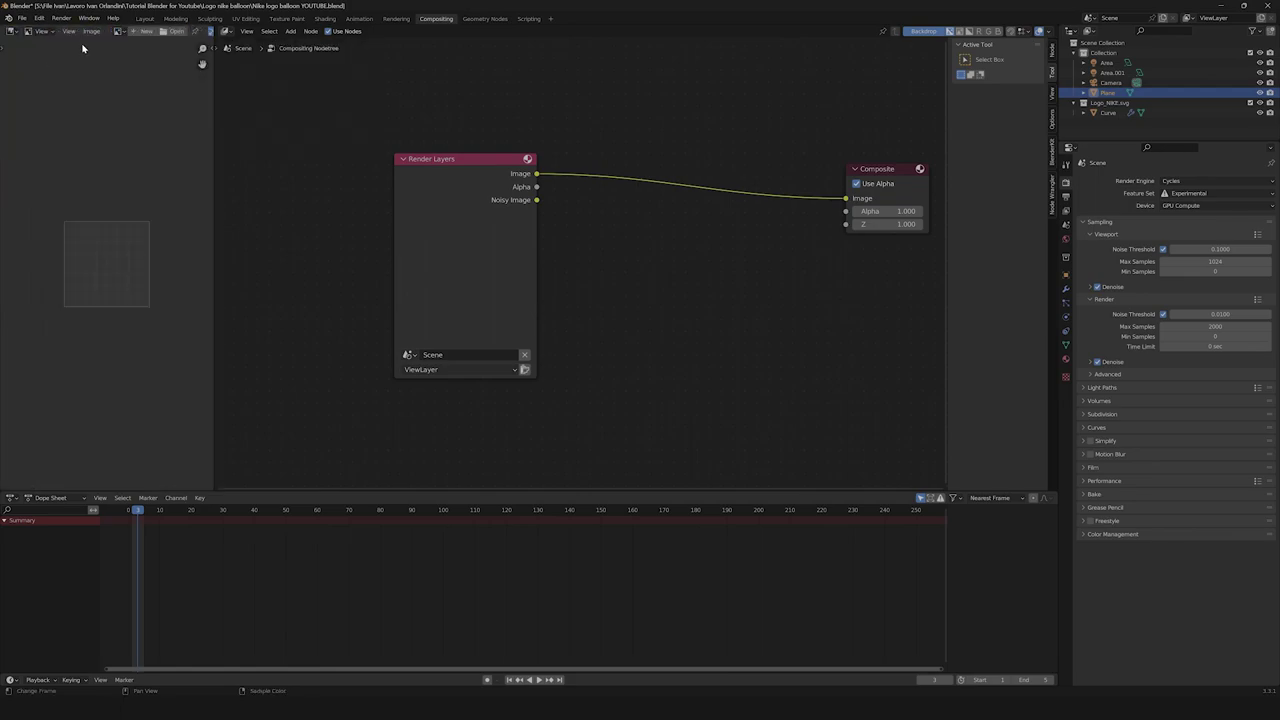
click(42, 31)
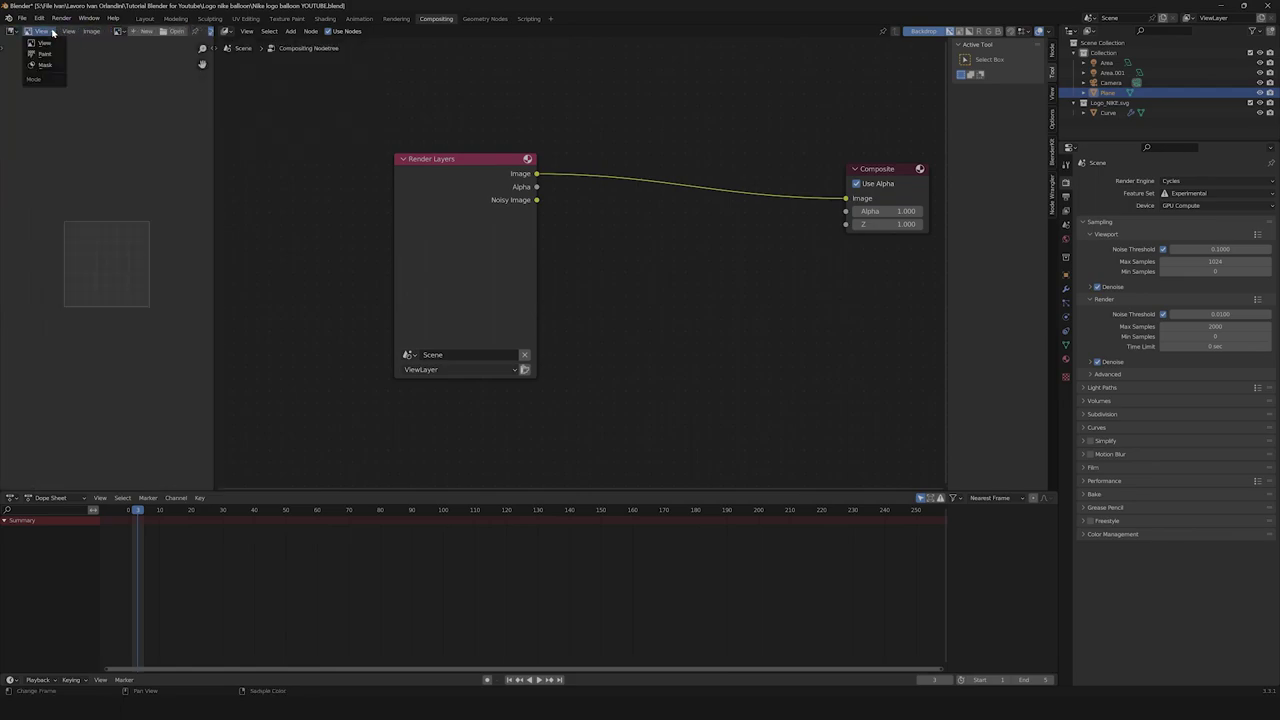
click(118, 31)
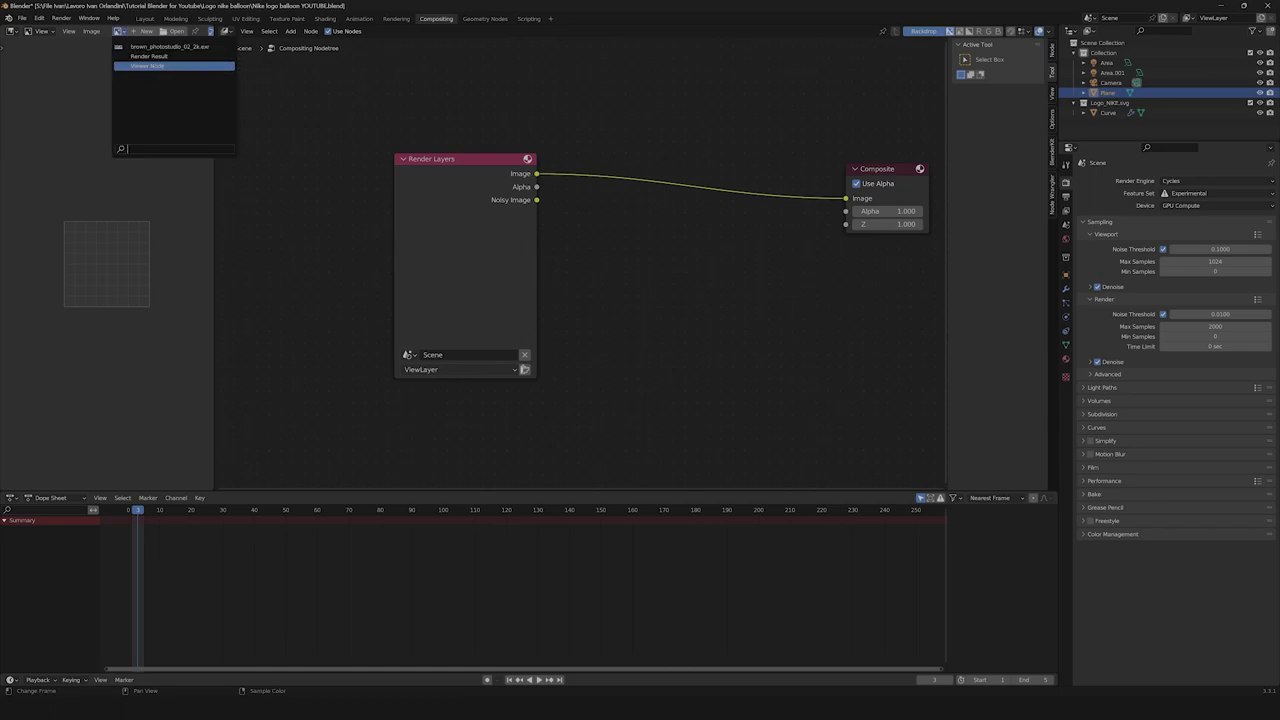
click(148, 56)
scroll(57, 314, down, 3)
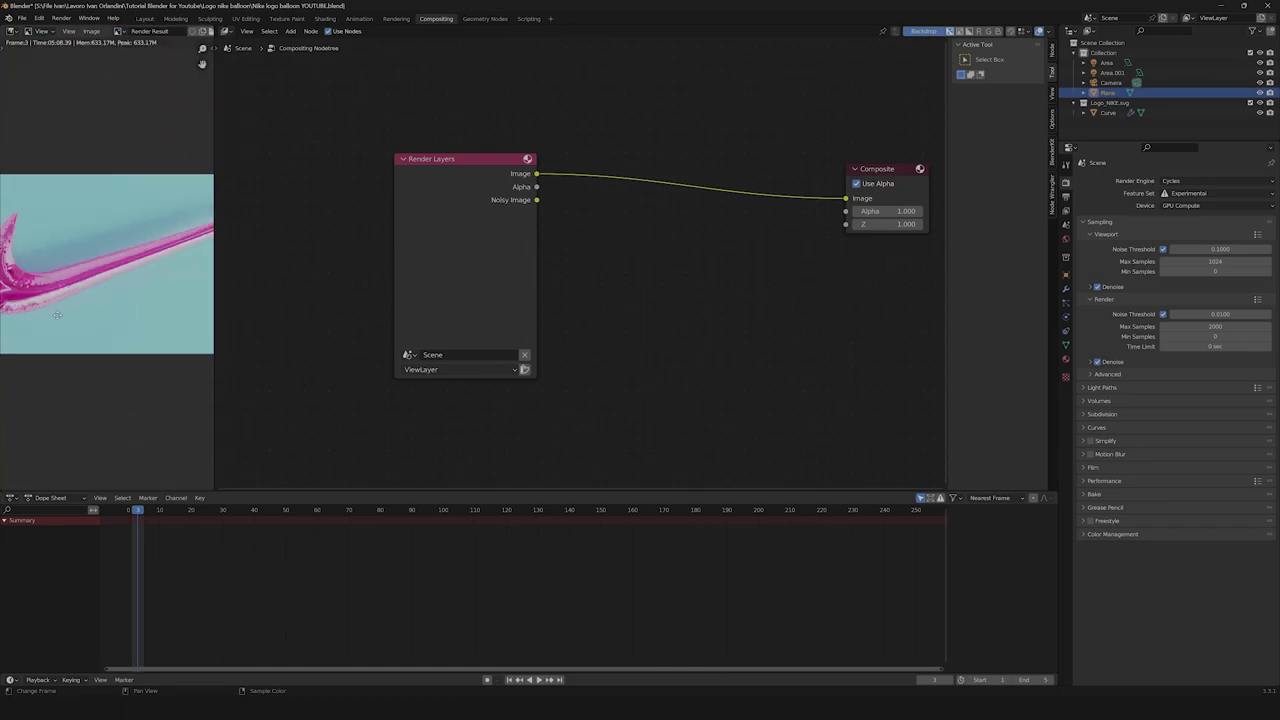
key(Home)
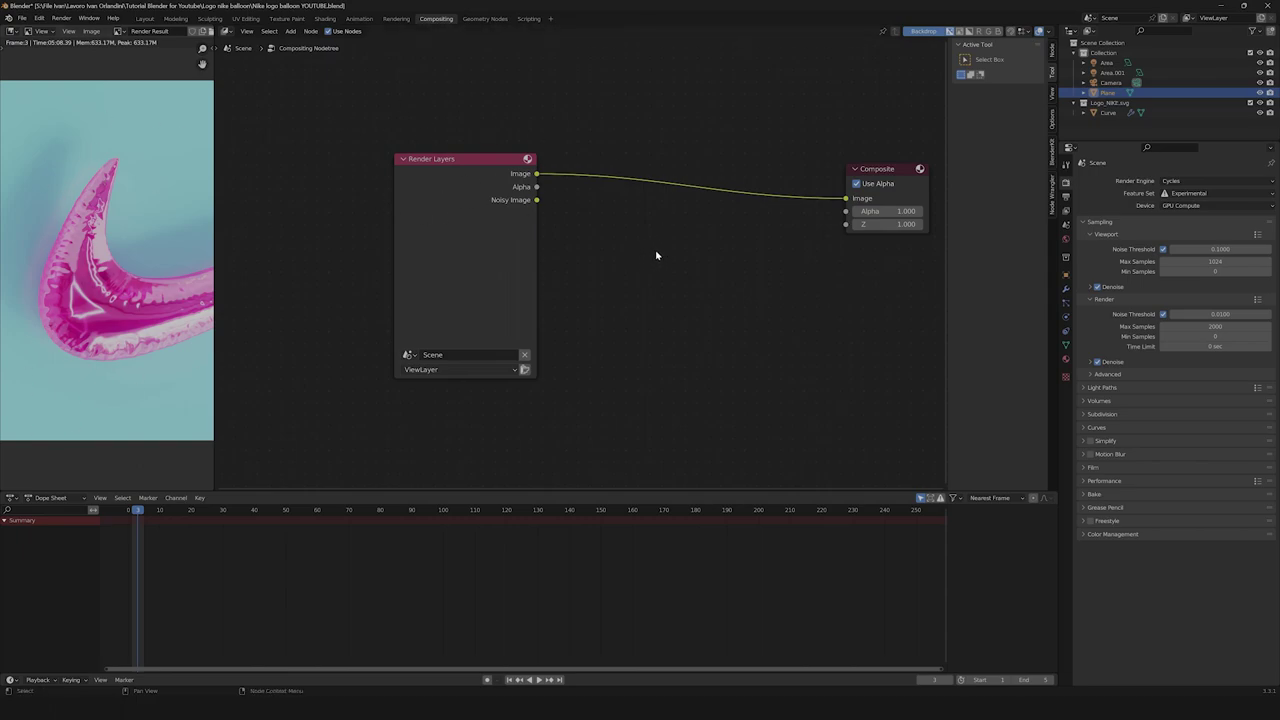
- Insert a Glare node between Render Layers and Composite, set it to Fog Glow, and place it near Render Layers
key(shift+a)
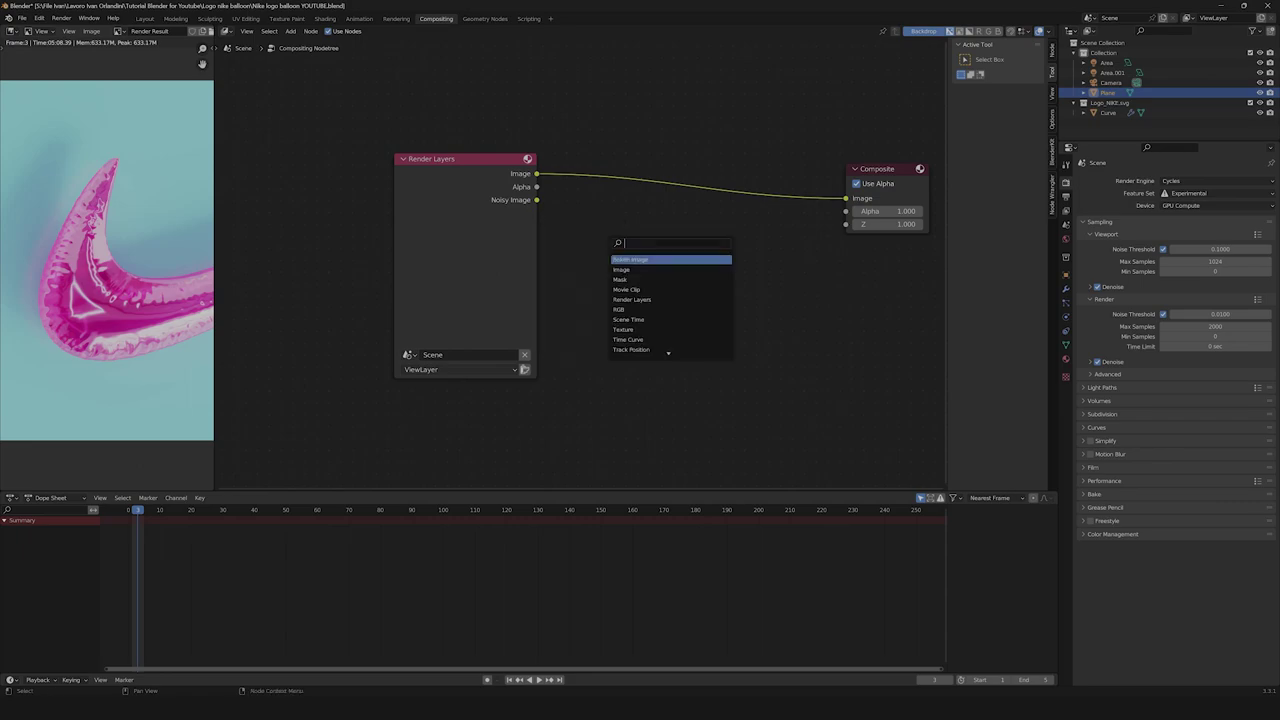
text(glare)
key(Return)
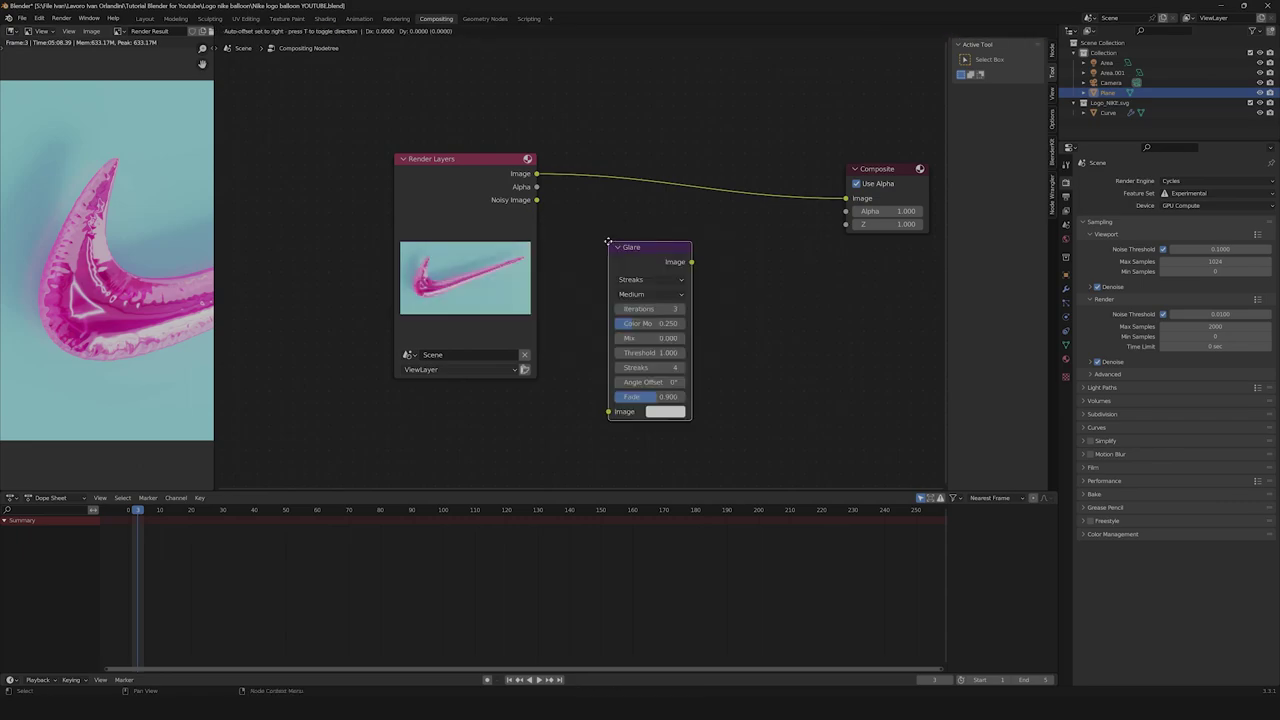
click(598, 172)
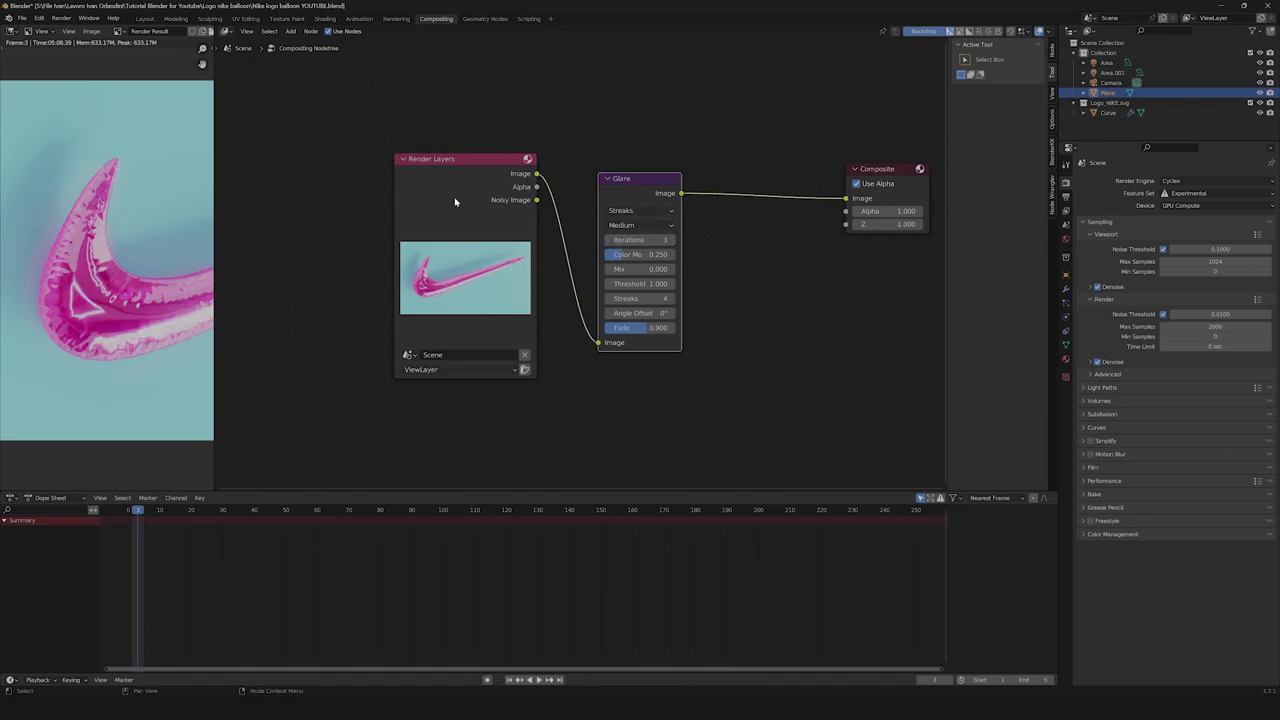
click(640, 211)
click(658, 236)
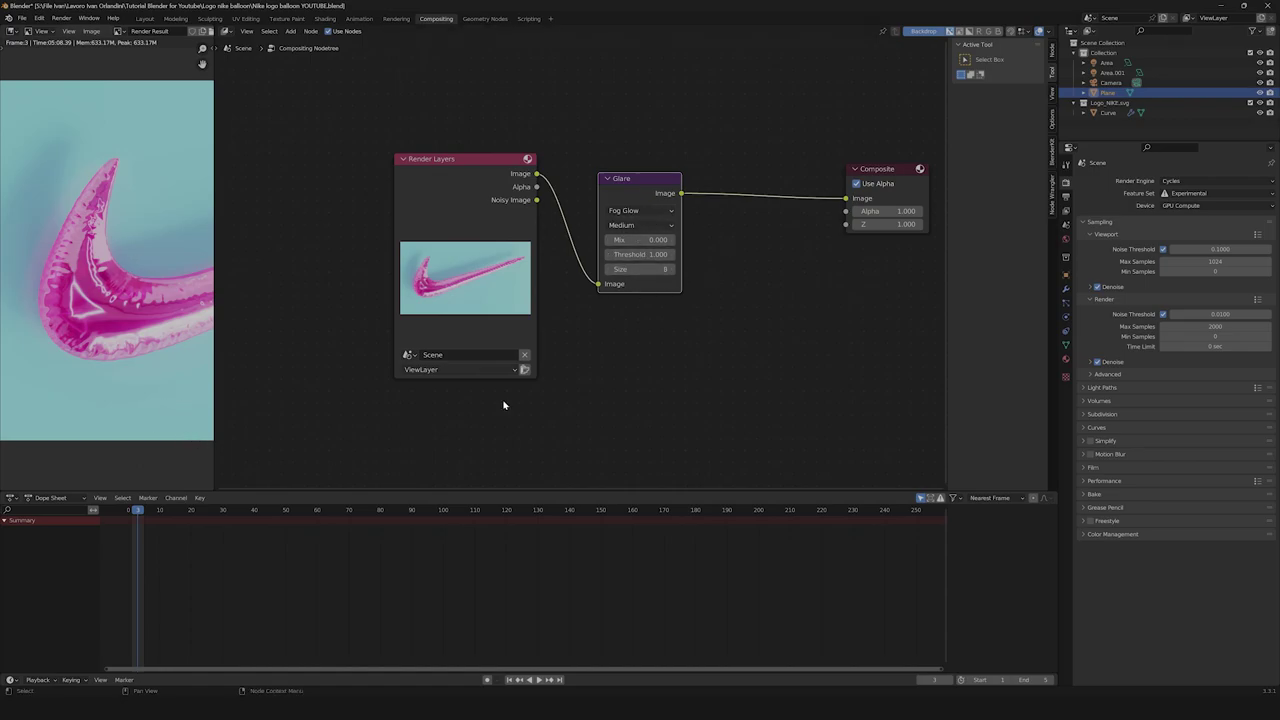
drag(632, 288, 613, 292)
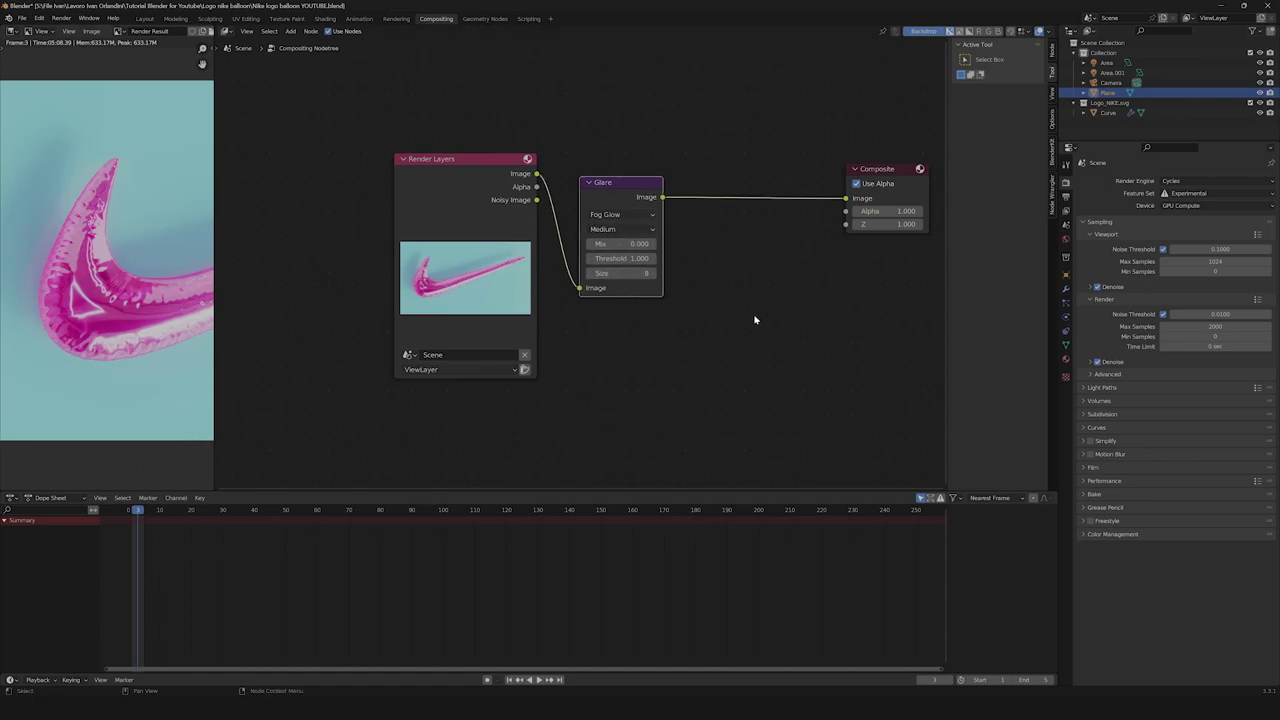
- Insert a Bright/Contrast node on the link between the Glare and Composite nodes
click(713, 232)
key(shift+a)
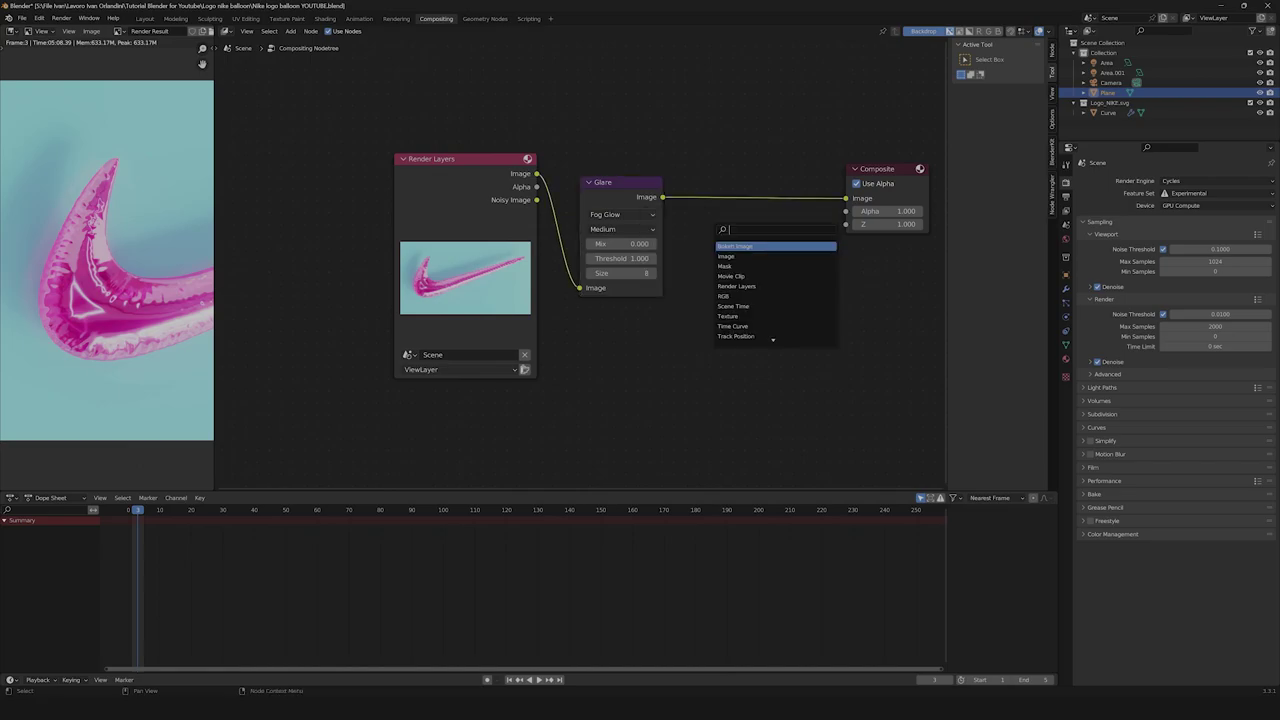
text(bright)
key(Return)
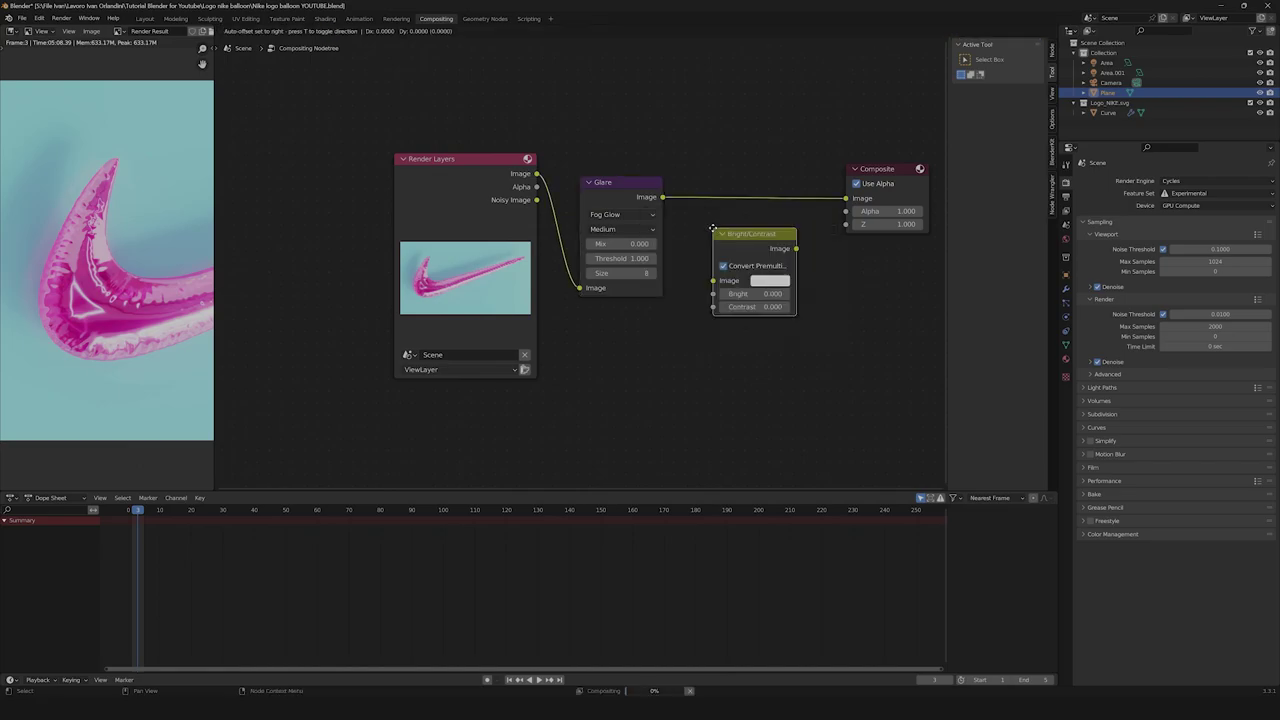
click(754, 191)
drag(760, 200, 730, 192)
- Set the Bright/Contrast node's contrast to 2.5 and check the composited render
click(750, 270)
text(2)
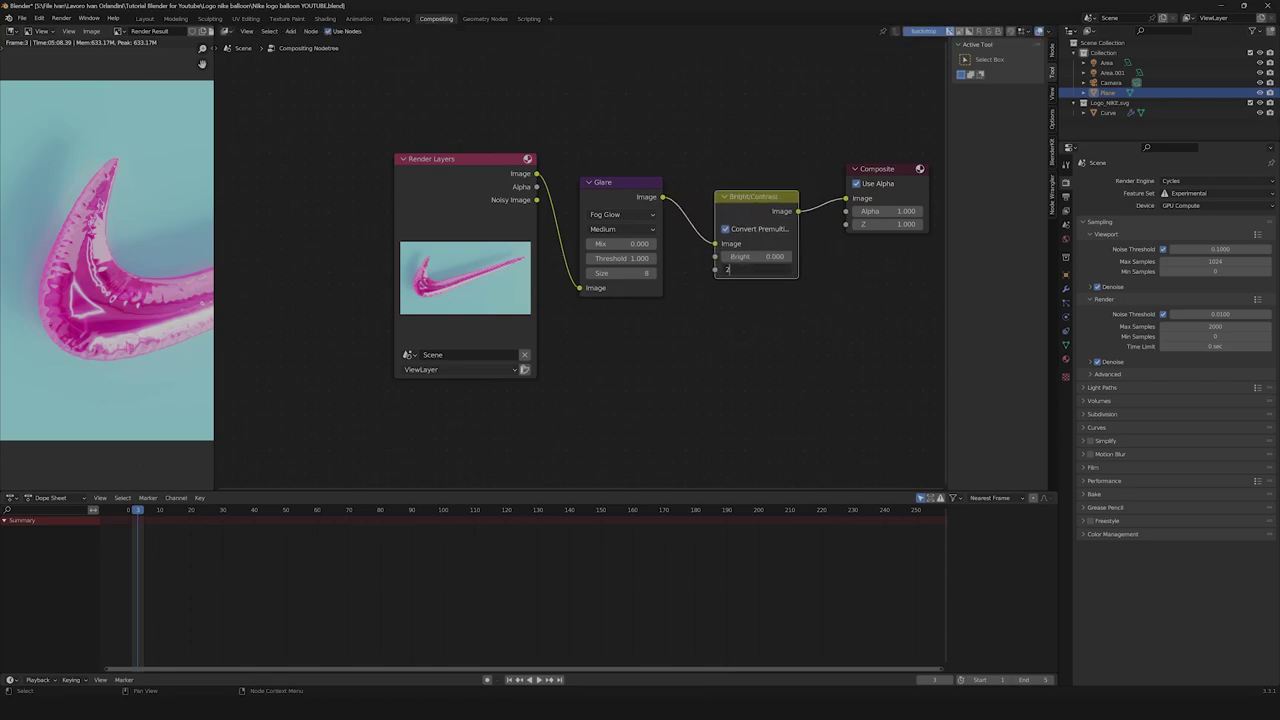
text(.5)
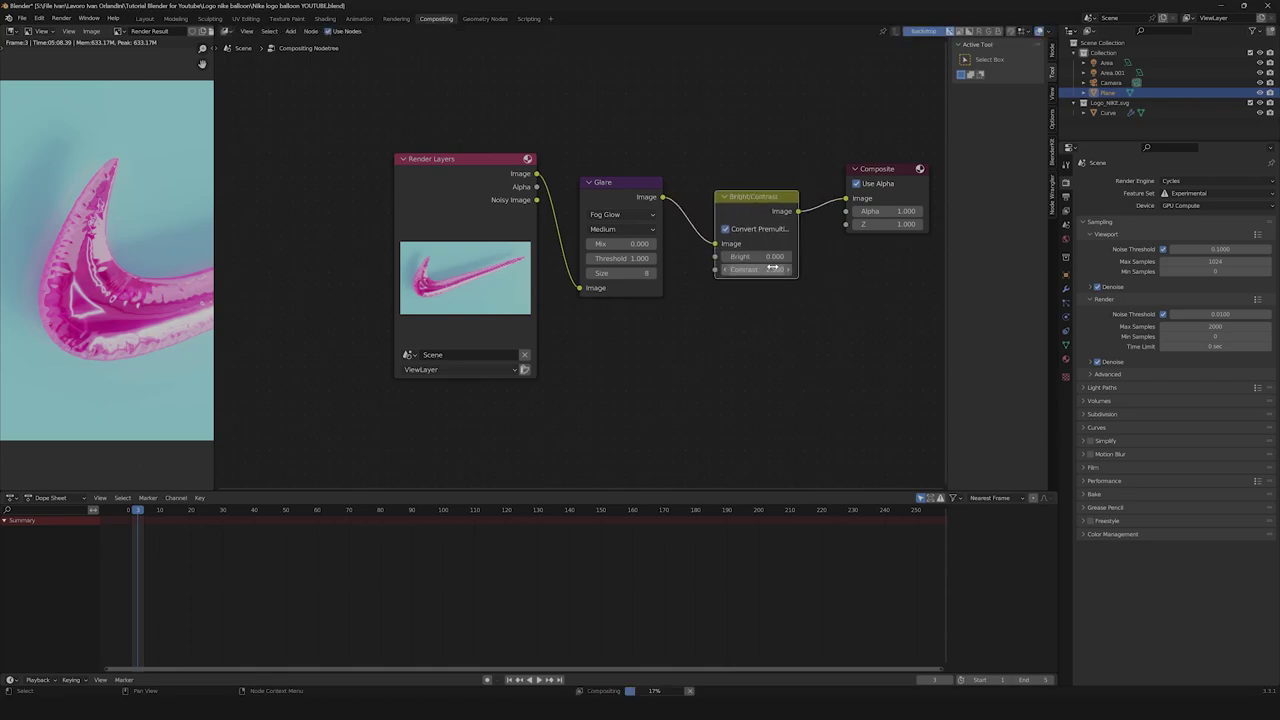
key(Return)
scroll(94, 341, down, 2)
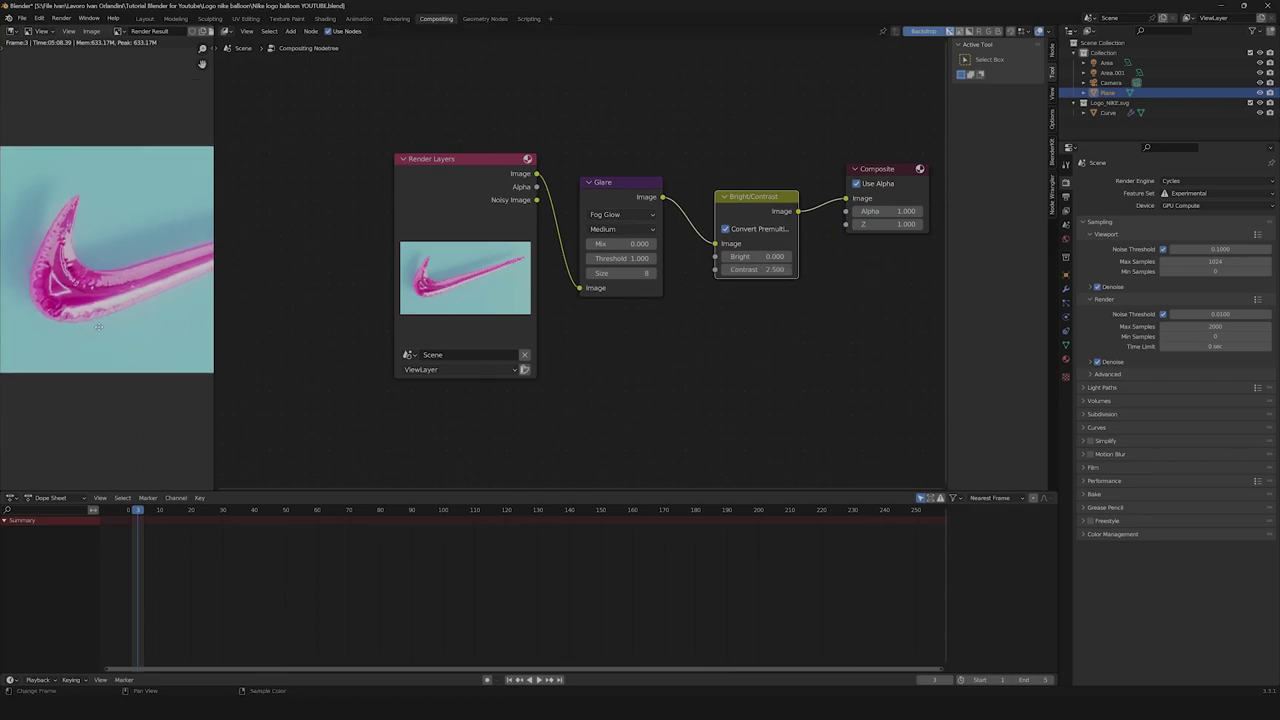